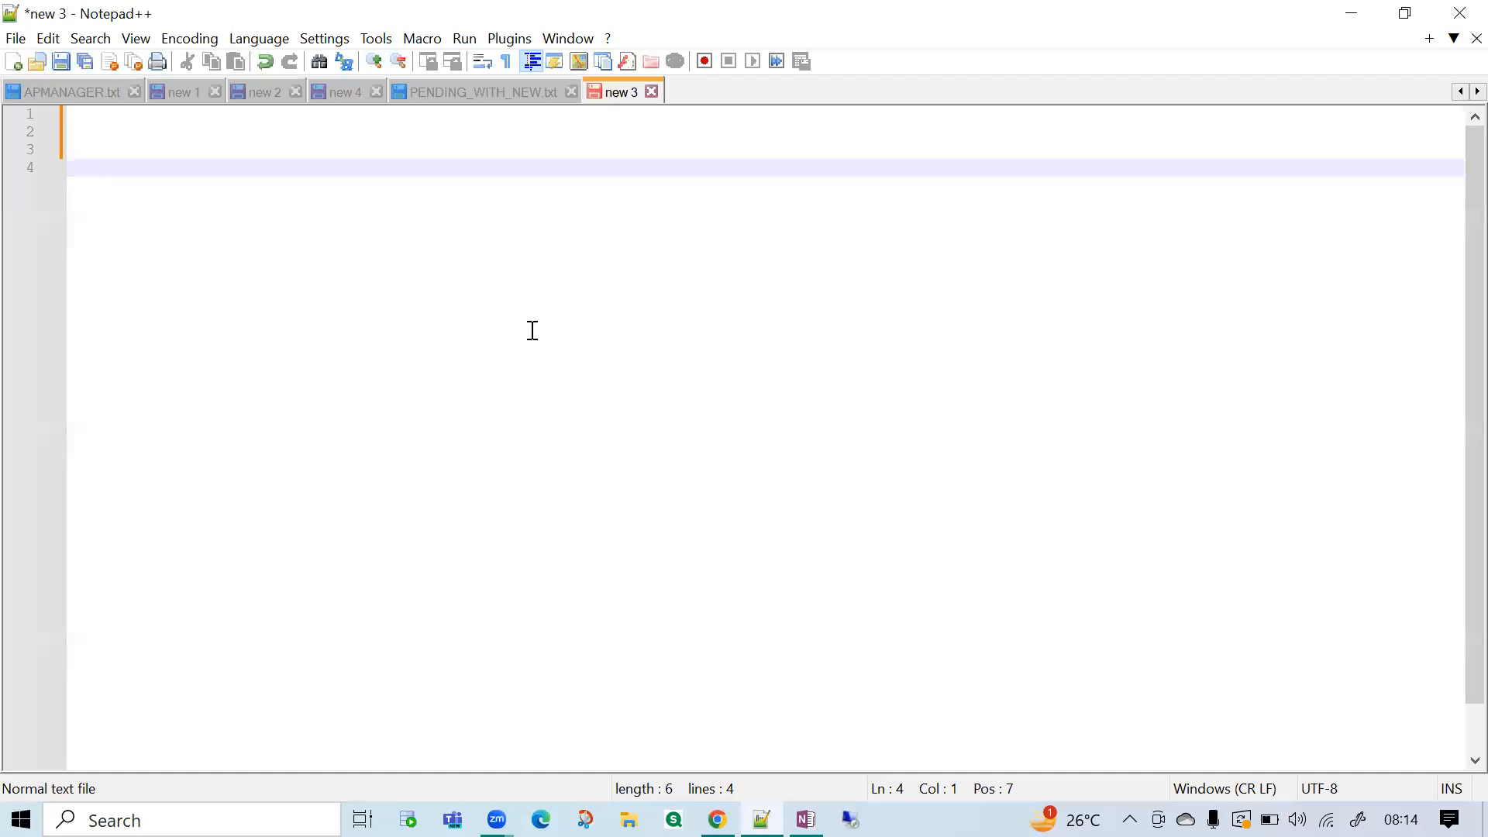
Write the query "select * from table_name;" on line 4 and add two new lines below it.
text(select * fr)
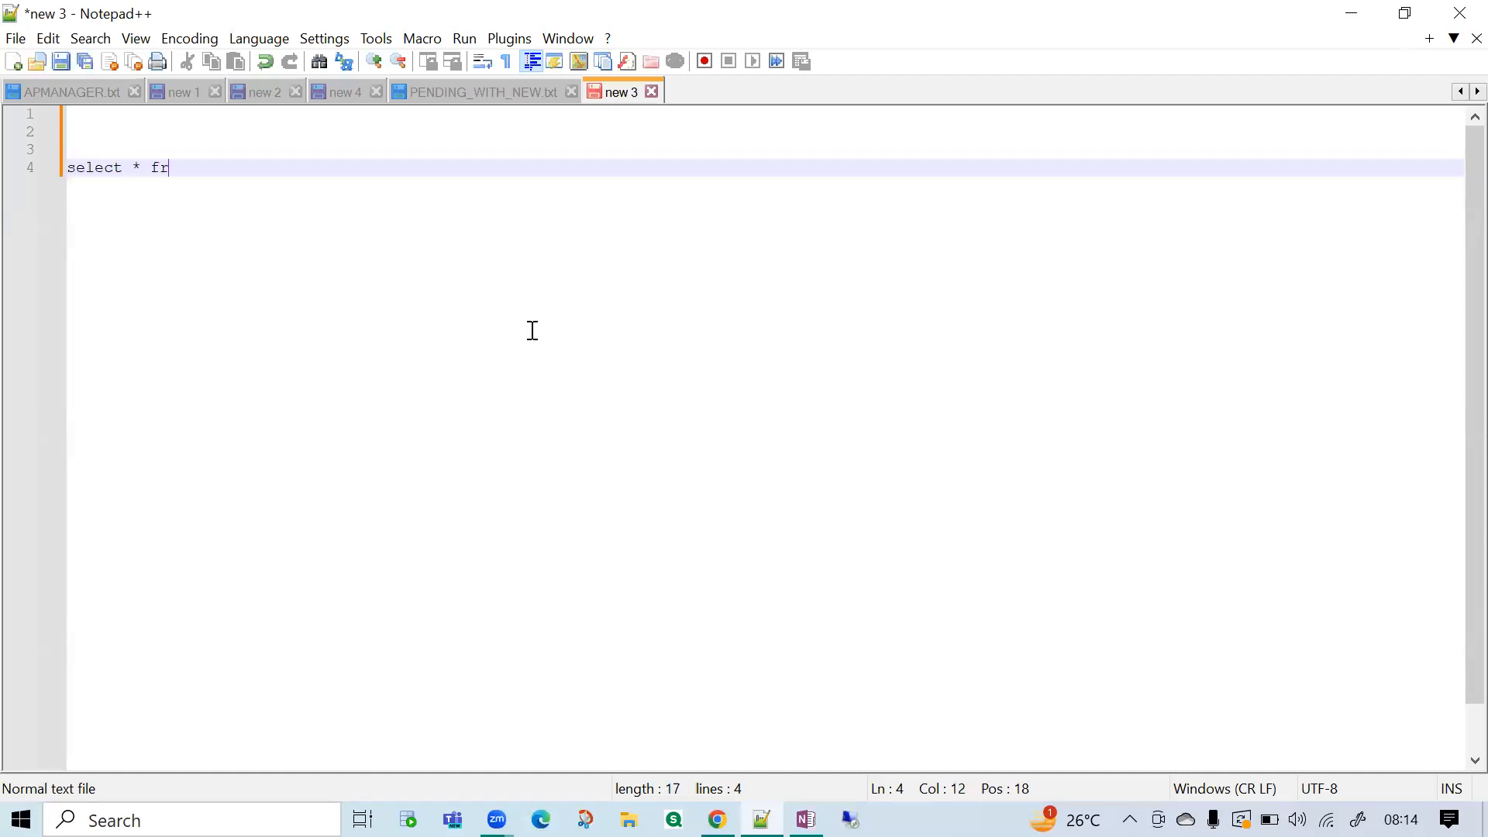
text(om table_name;)
double_click(229, 171)
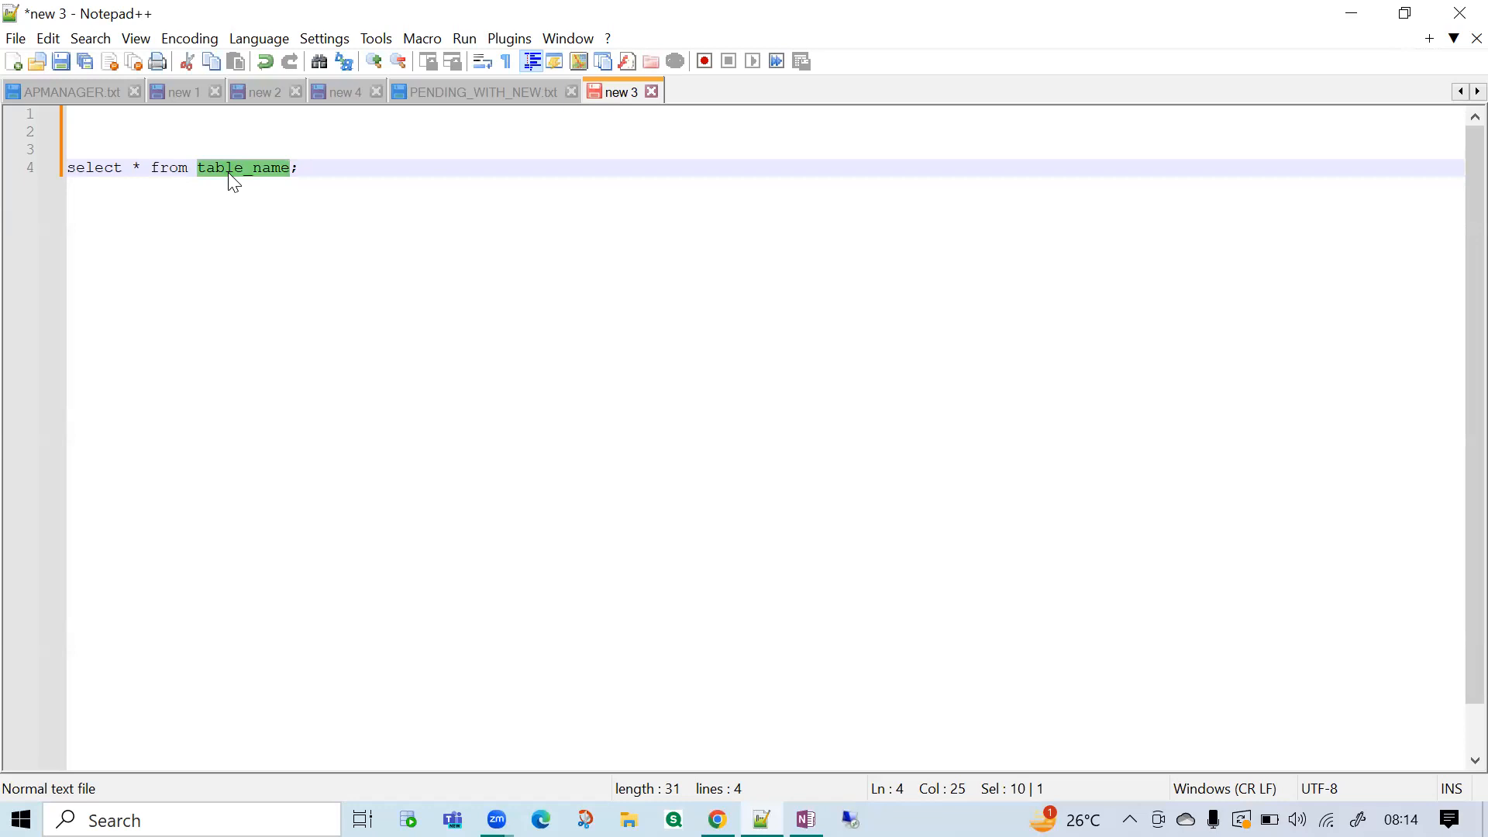
click(335, 167)
key(Return)
key(Return)
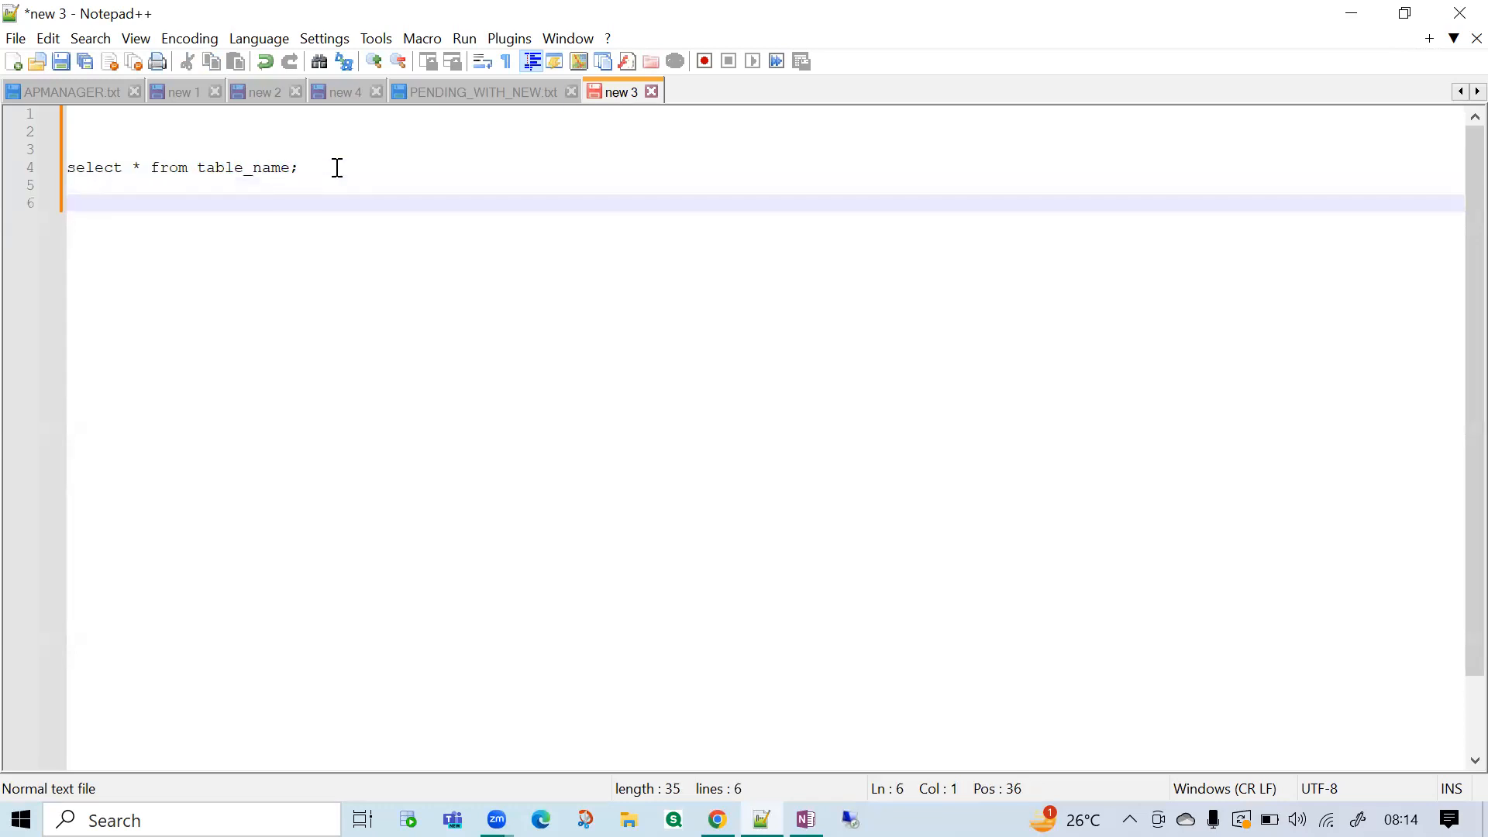
drag(149, 167, 136, 172)
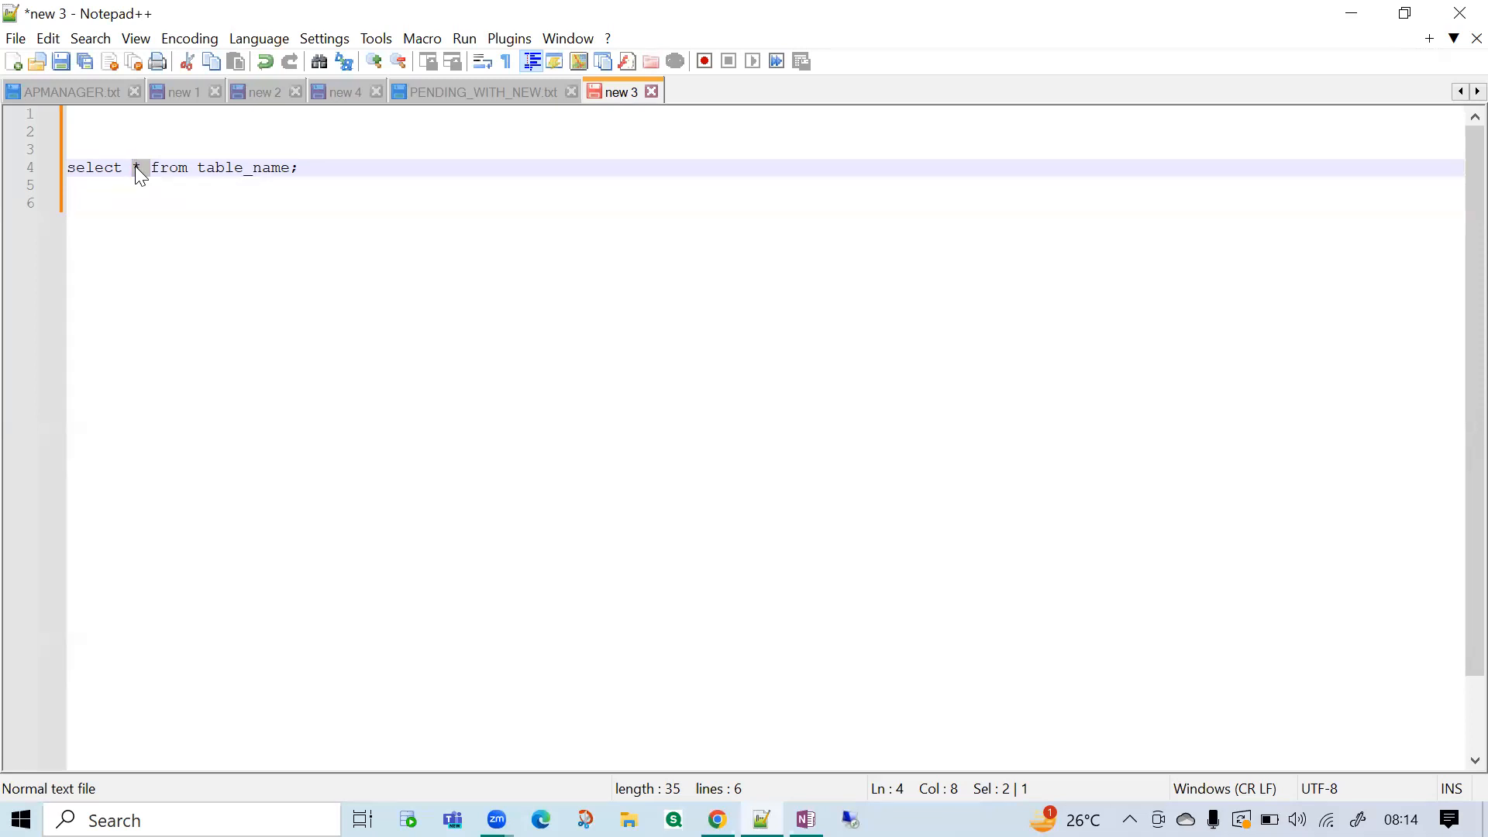
click(137, 167)
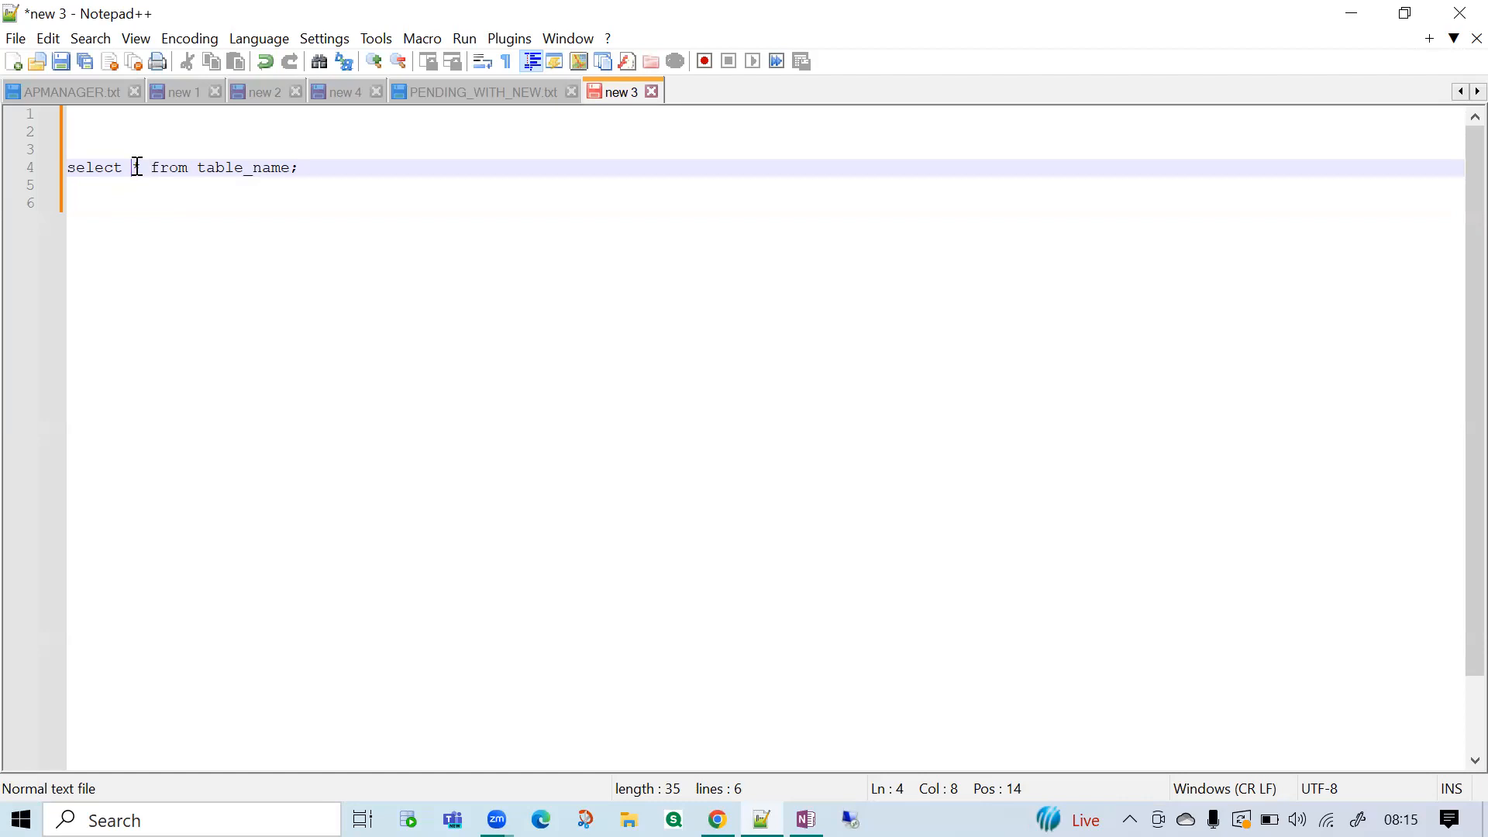
double_click(267, 168)
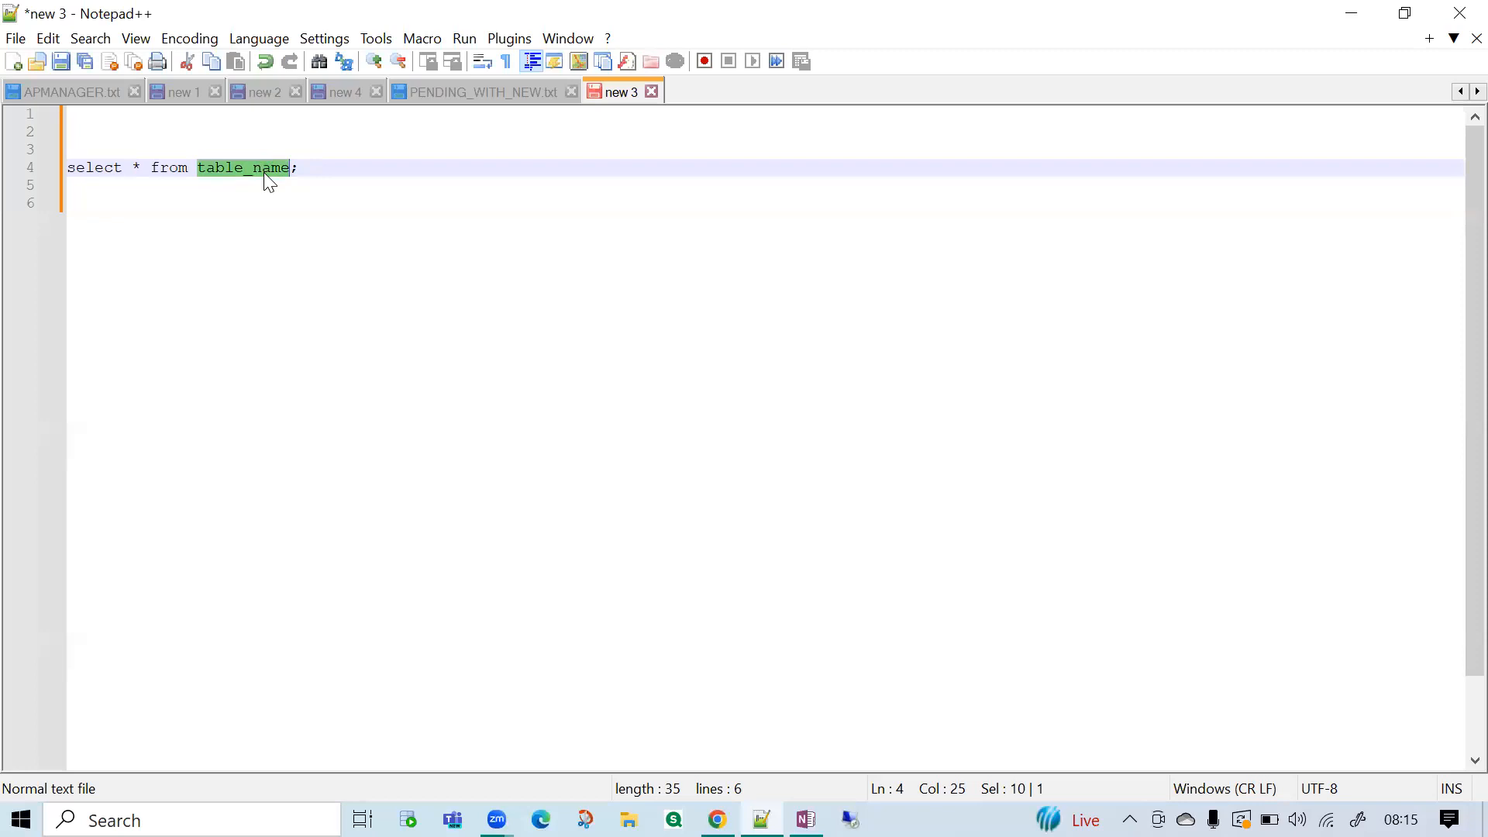
Replace the asterisk in the query with the column list "field1, field2, fielde3, field4".
click(140, 168)
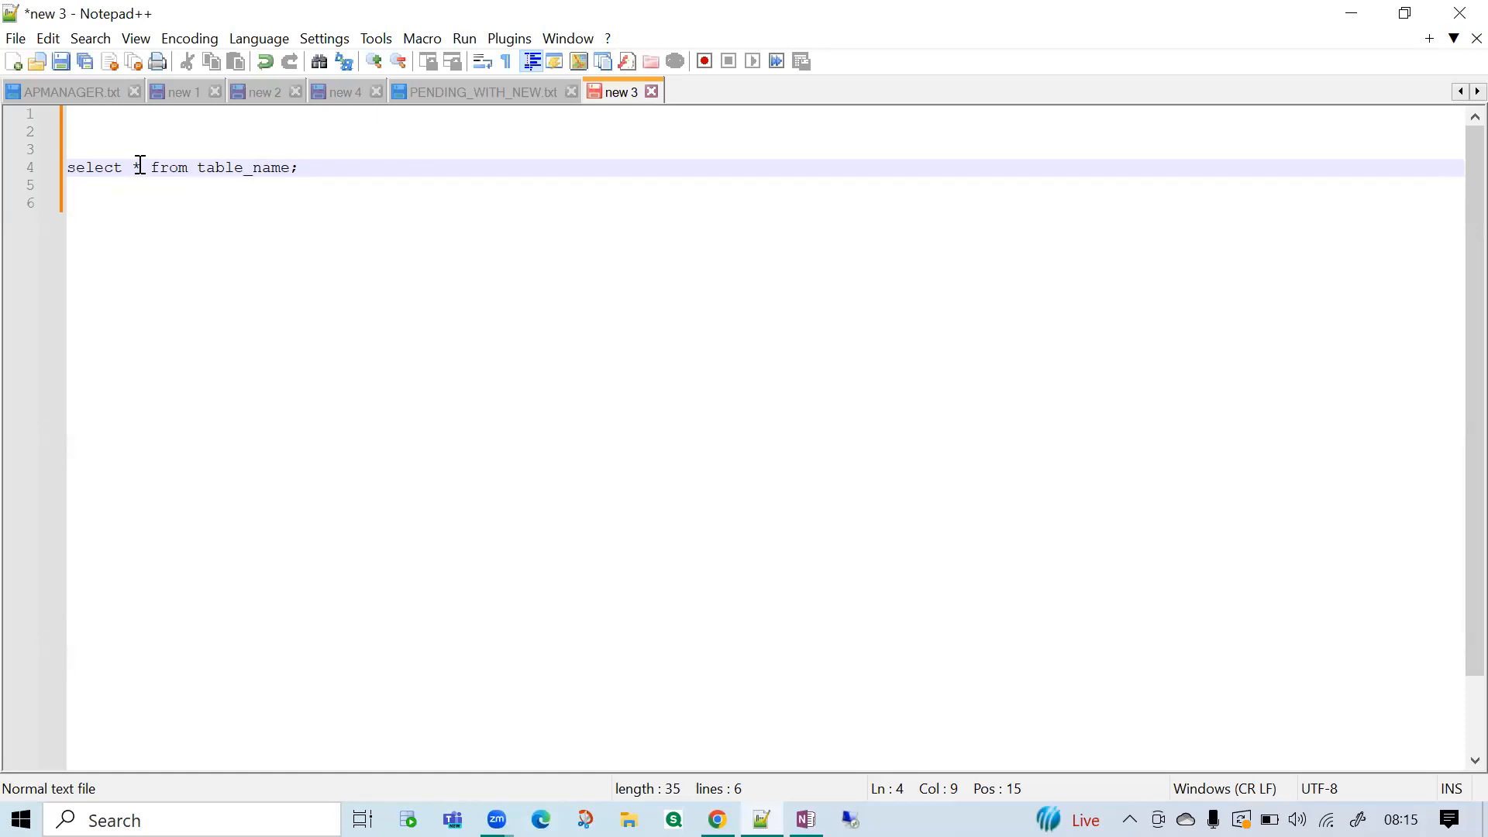
key(BackSpace)
text(field1,)
key(BackSpace)
key(BackSpace)
text(, field2, field)
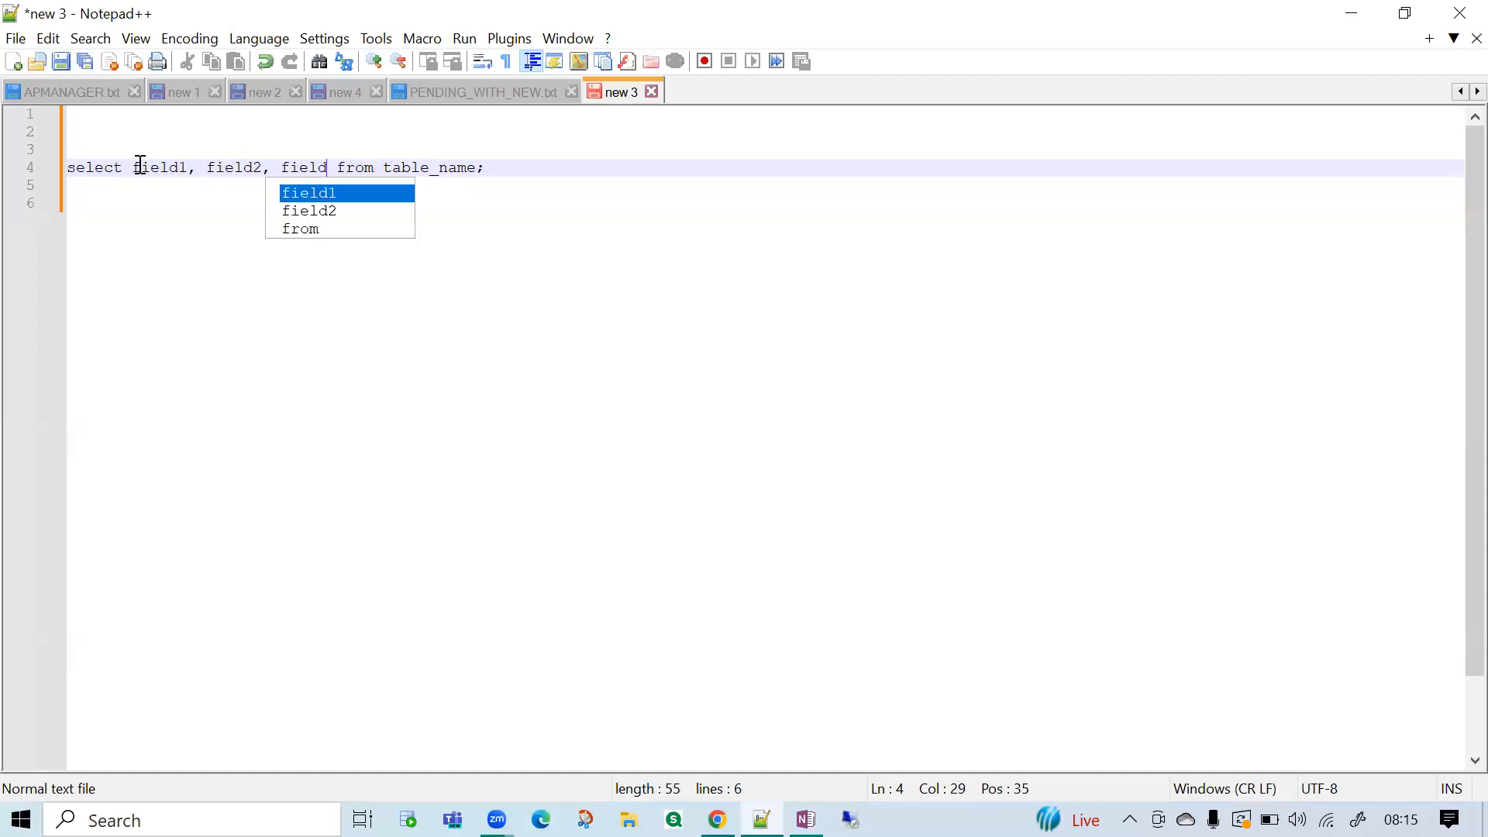
text(e3, field)
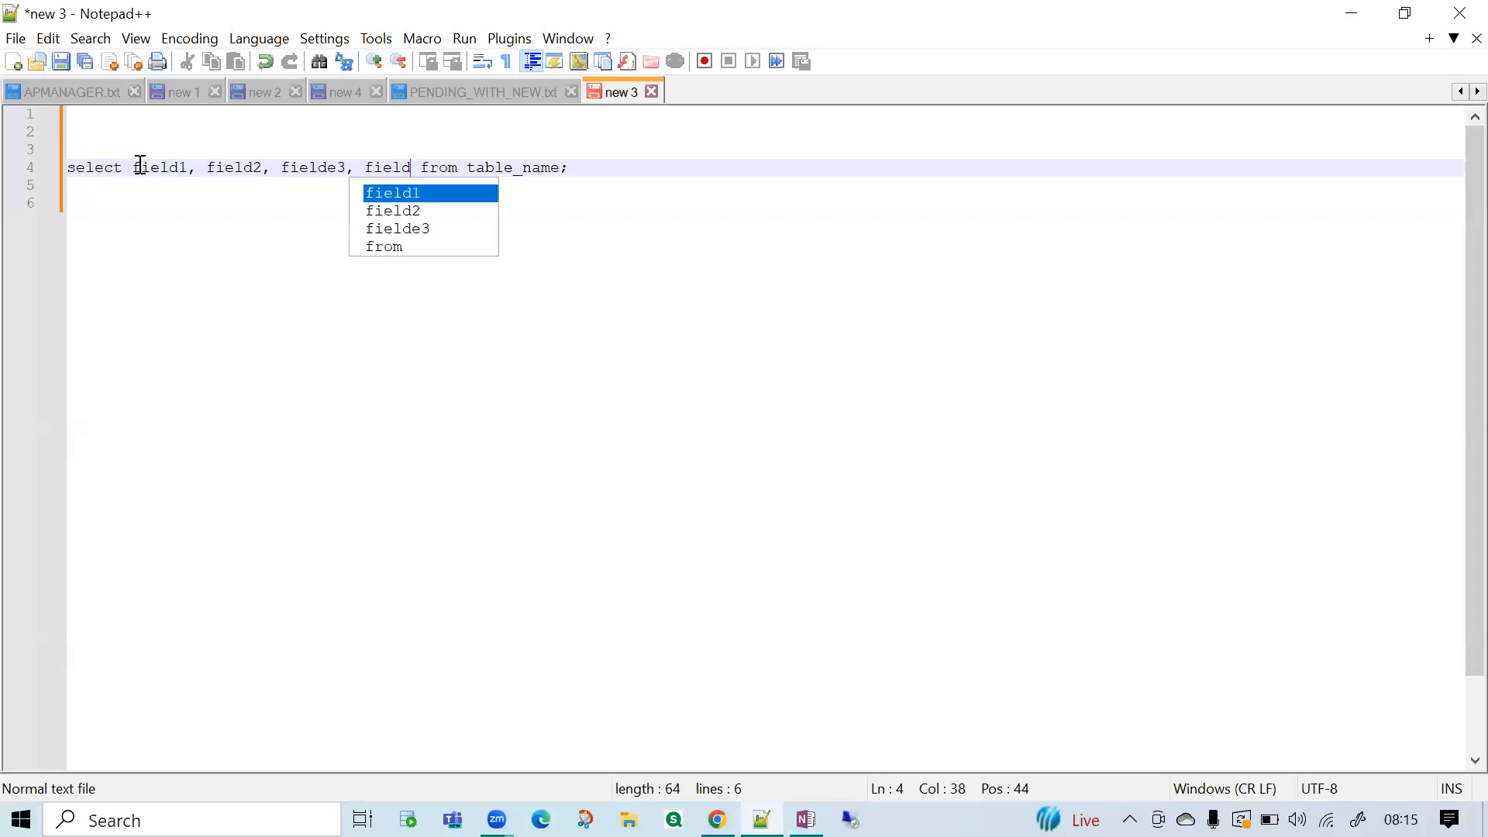
text(4)
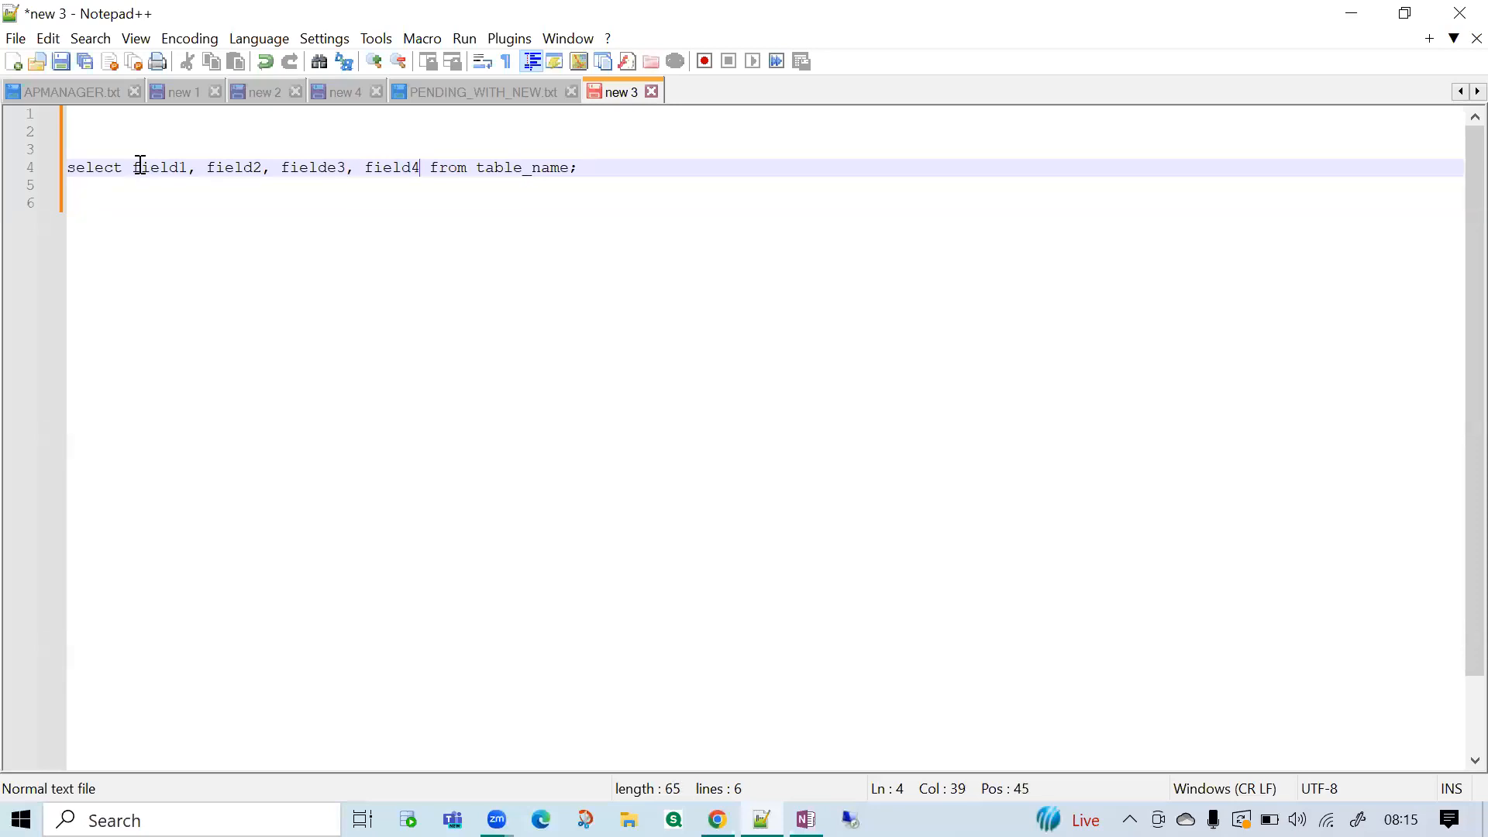
Break the column list after field1 and after field2 so the following columns start on their own indented lines.
drag(139, 167, 419, 169)
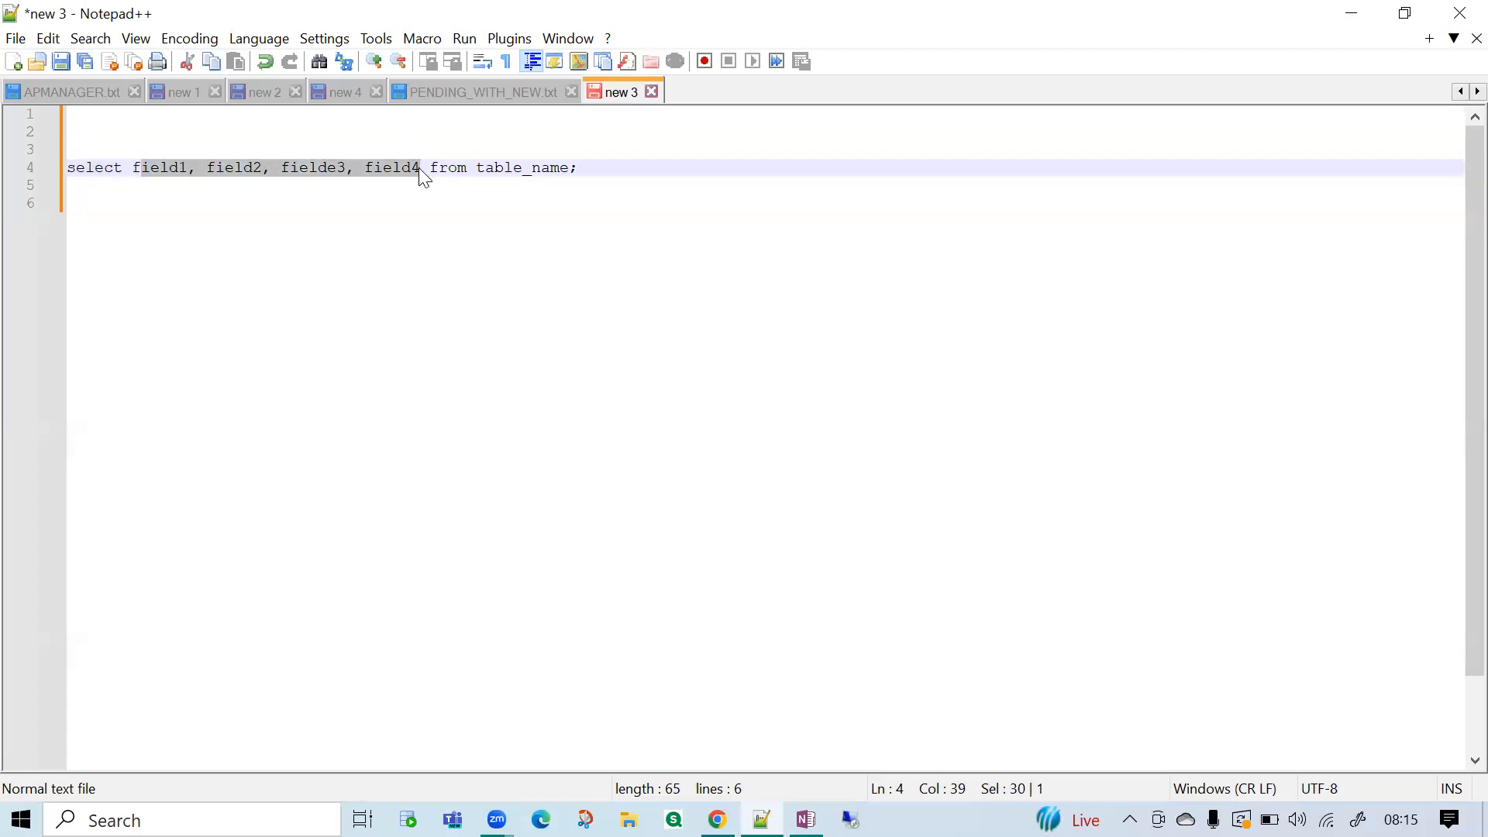
click(205, 167)
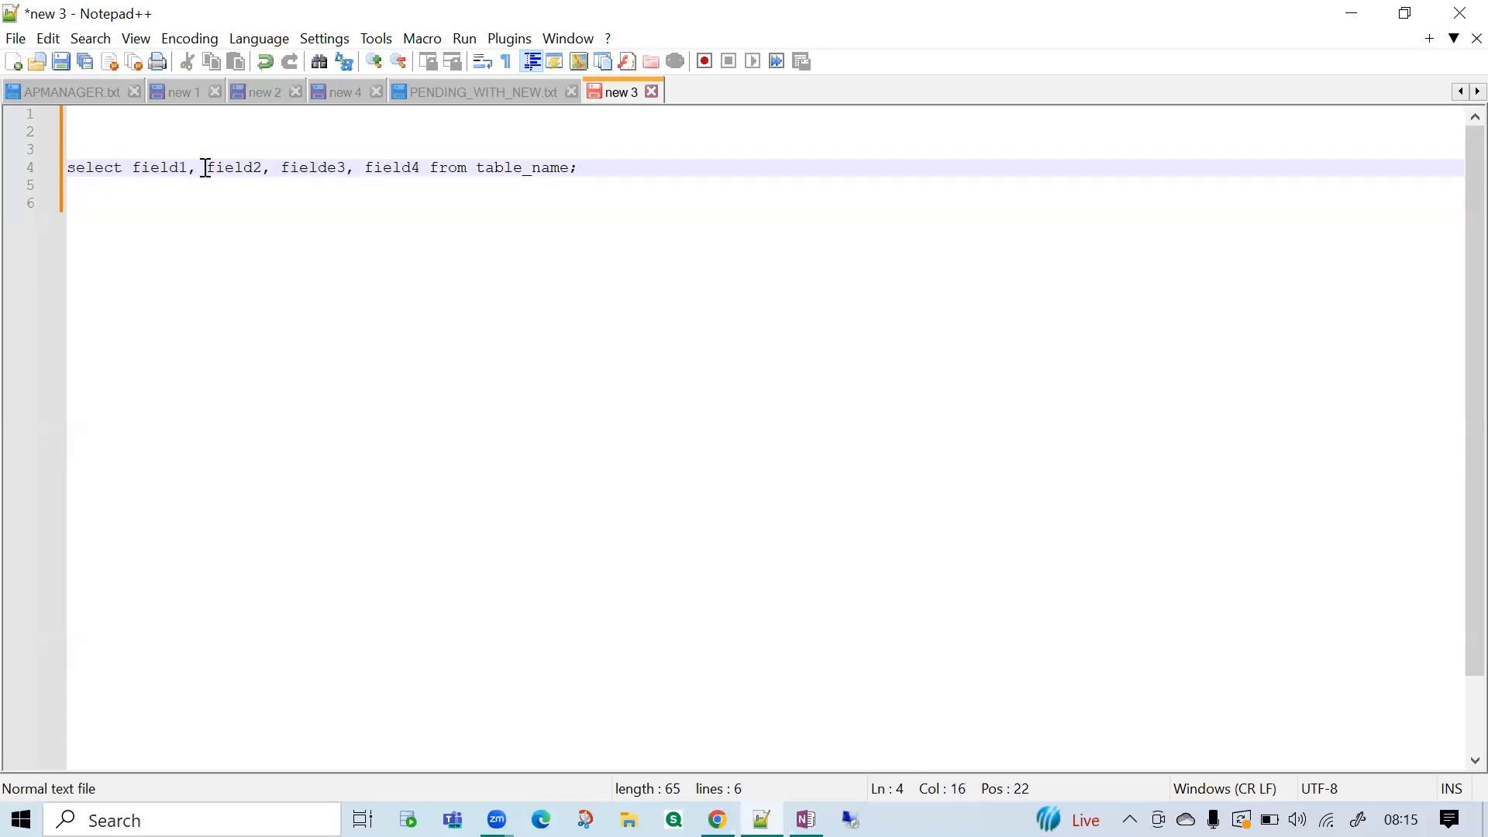
key(Return)
key(Tab)
click(178, 185)
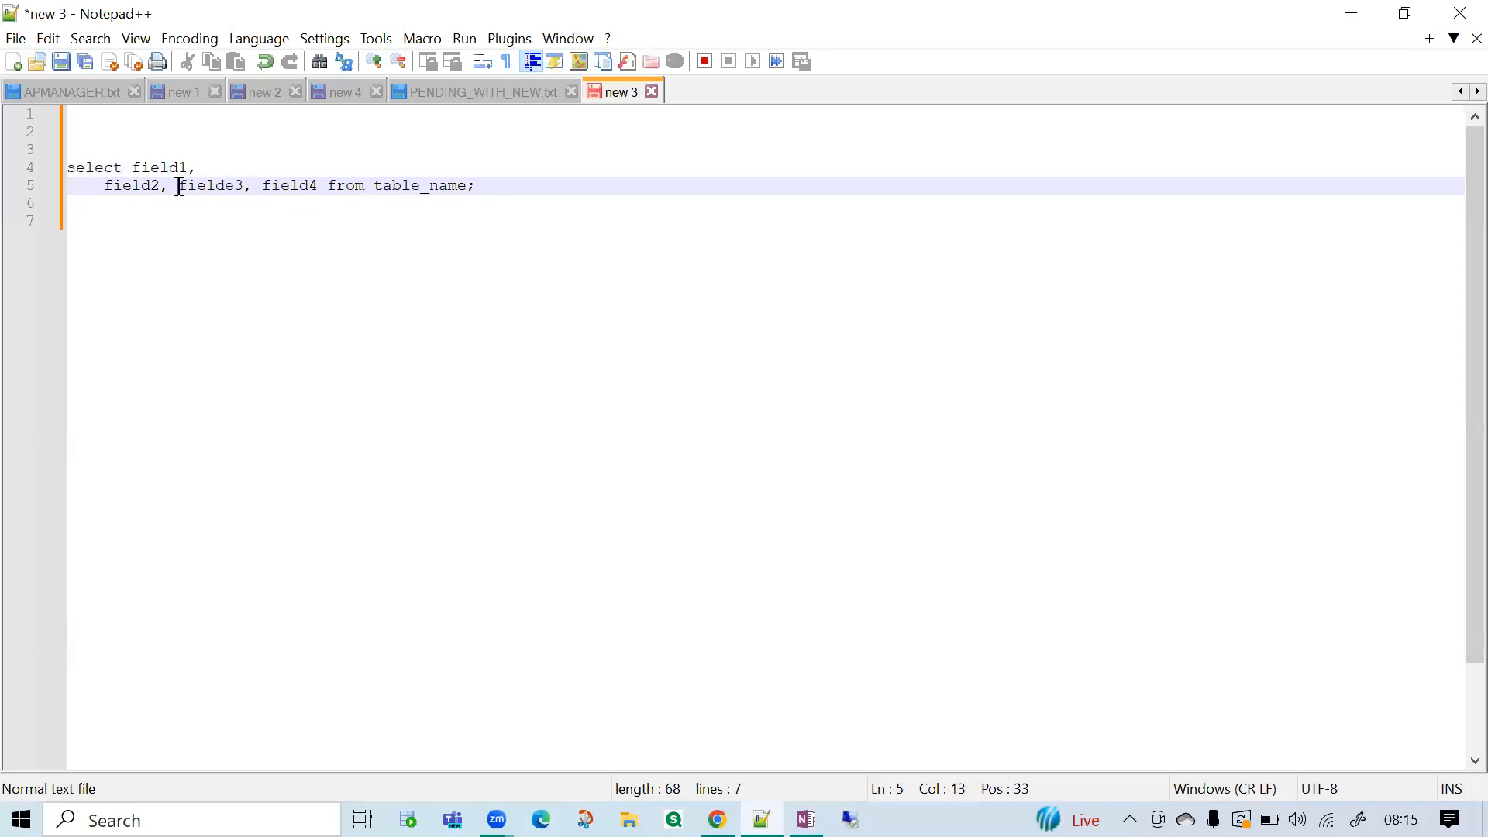
key(Return)
key(Return)
key(BackSpace)
key(BackSpace)
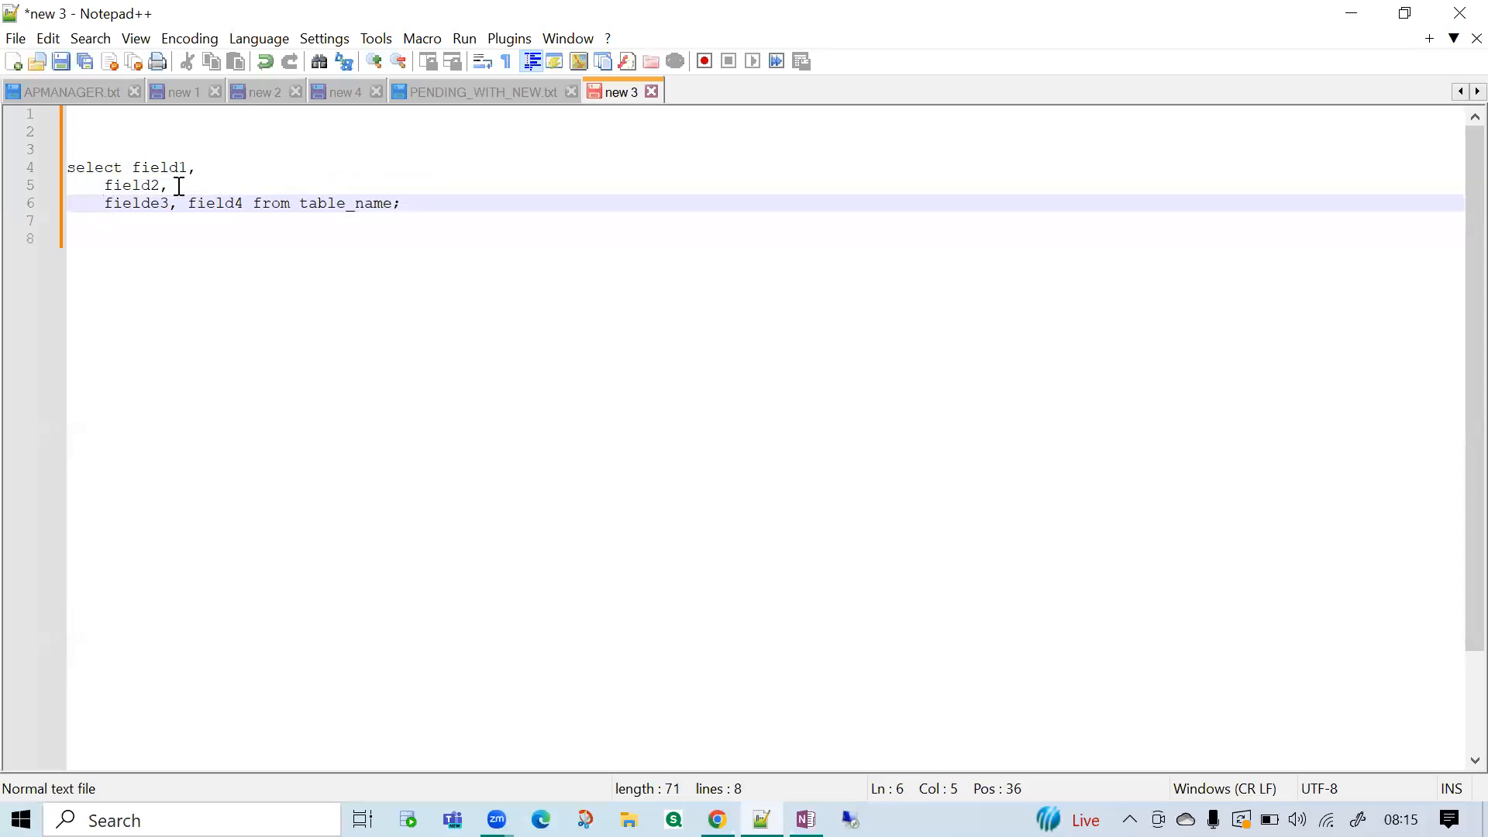
Put field4 on its own indented line and the from clause on an unindented line below it.
click(187, 204)
key(Return)
click(167, 223)
key(Return)
key(BackSpace)
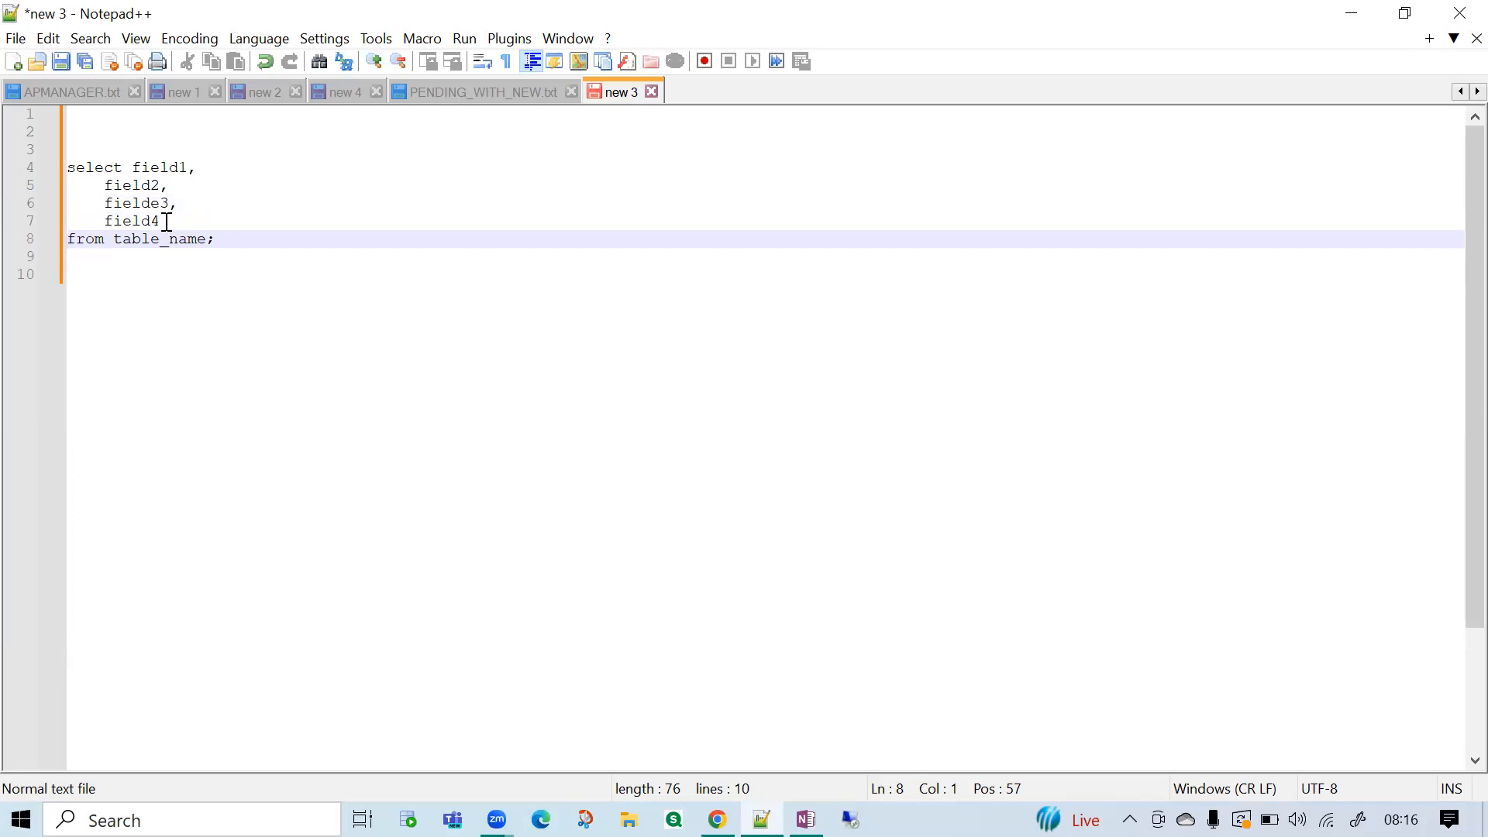
drag(223, 240, 57, 175)
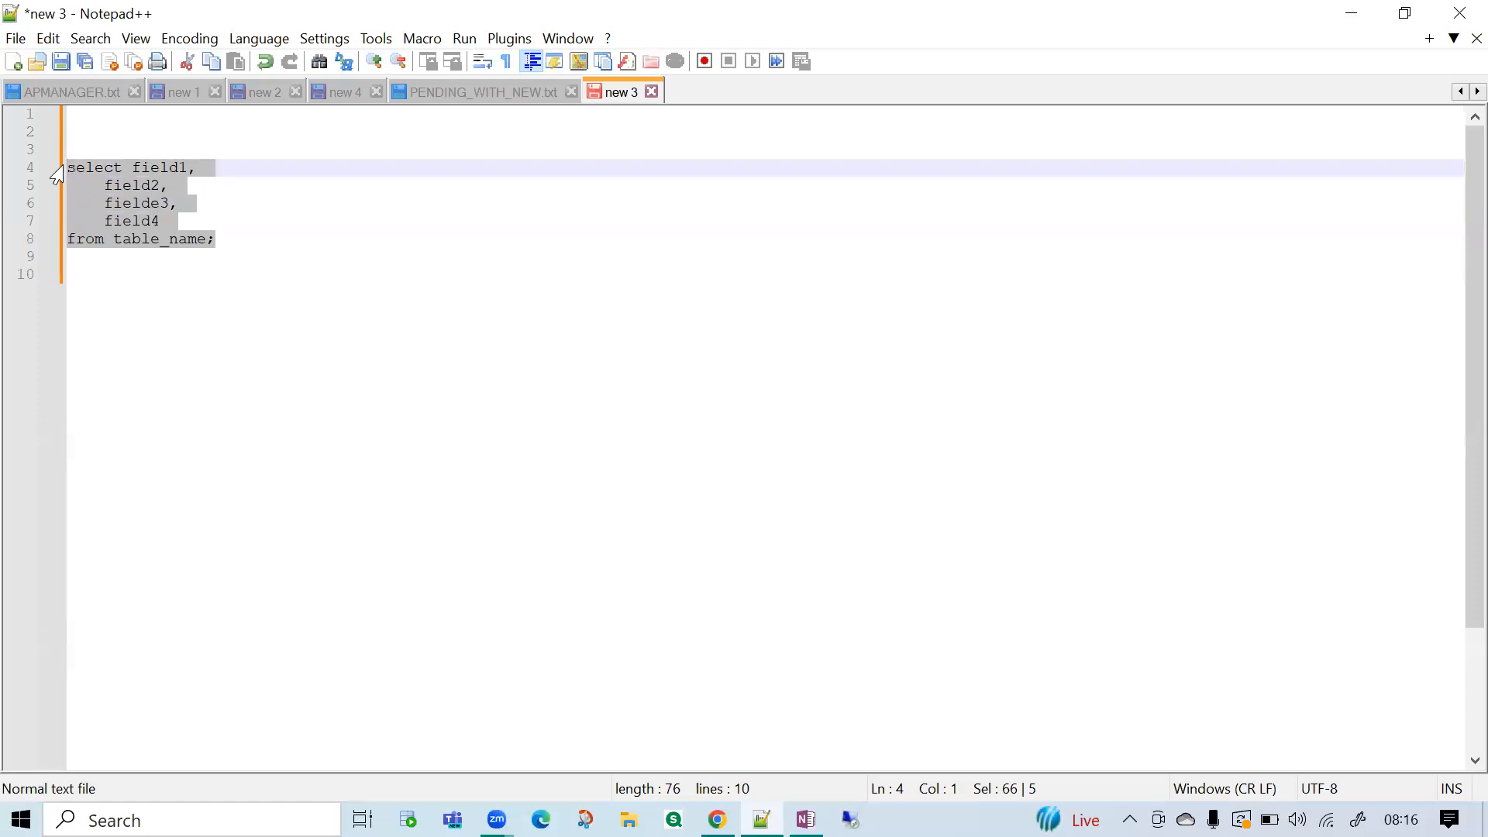
click(107, 198)
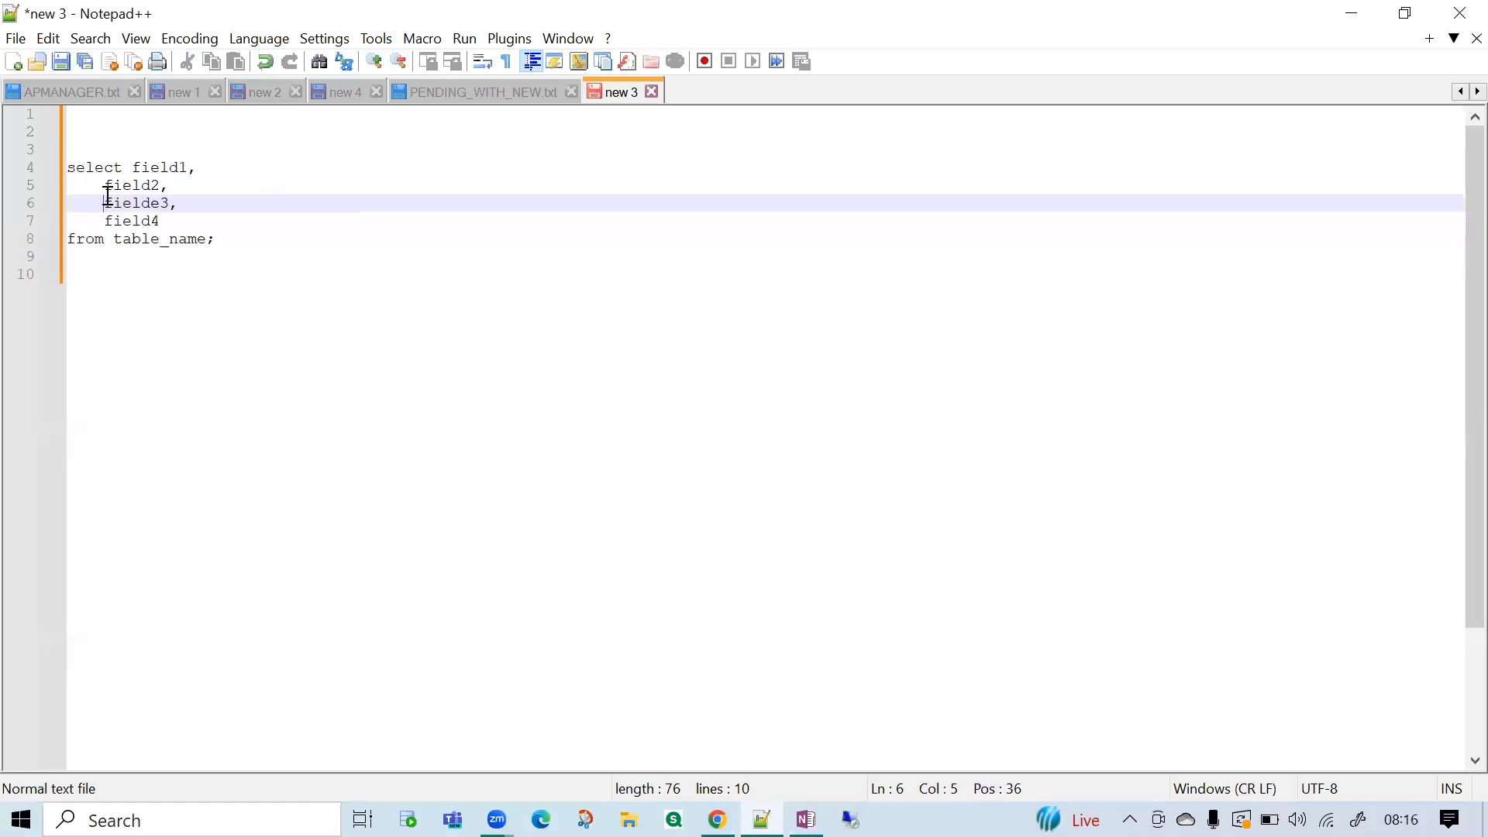
double_click(173, 172)
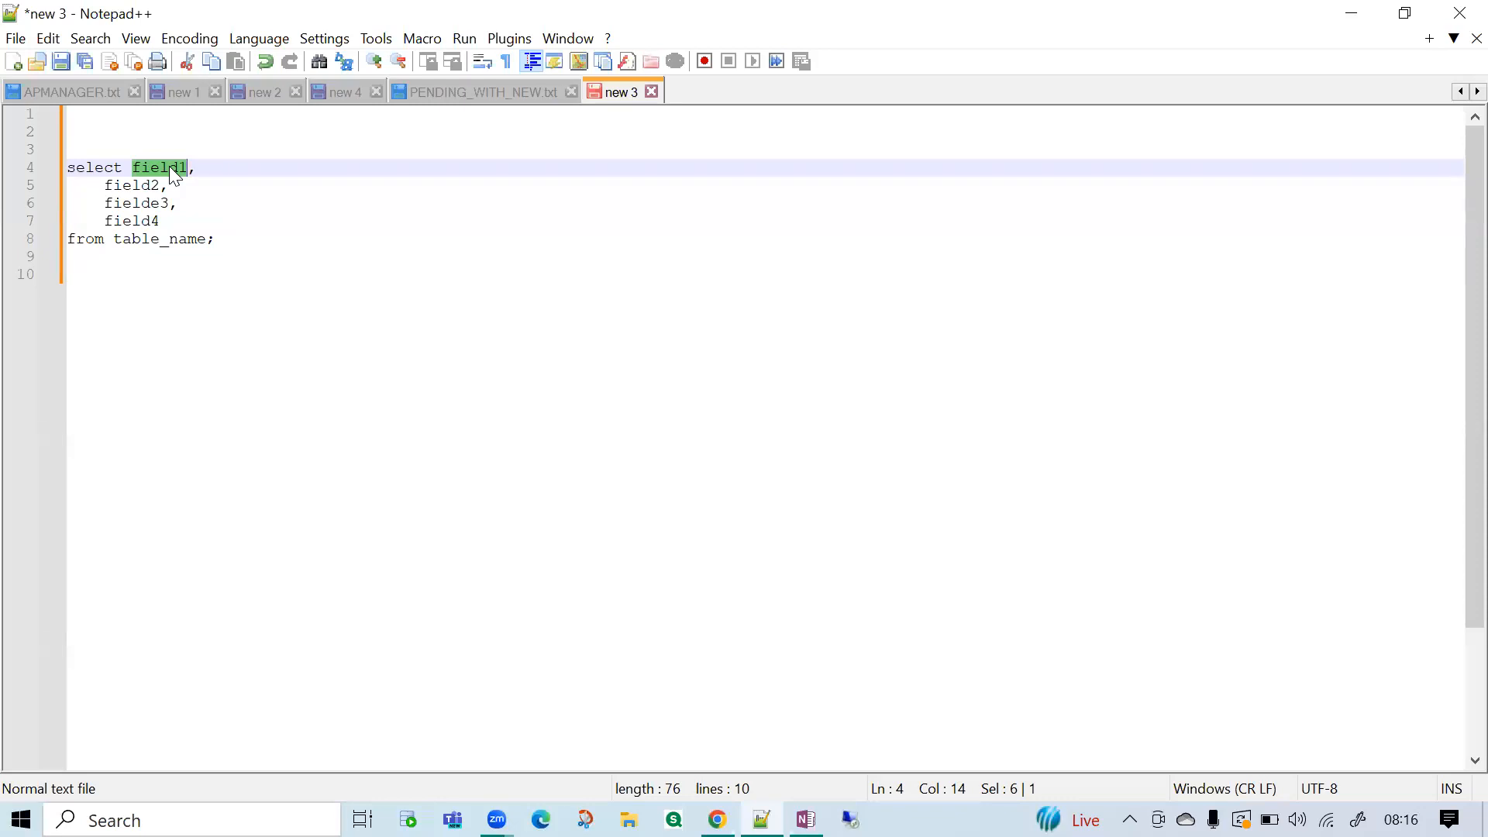
Give field1 in the select list the alias "as Field 1" before its comma.
click(188, 167)
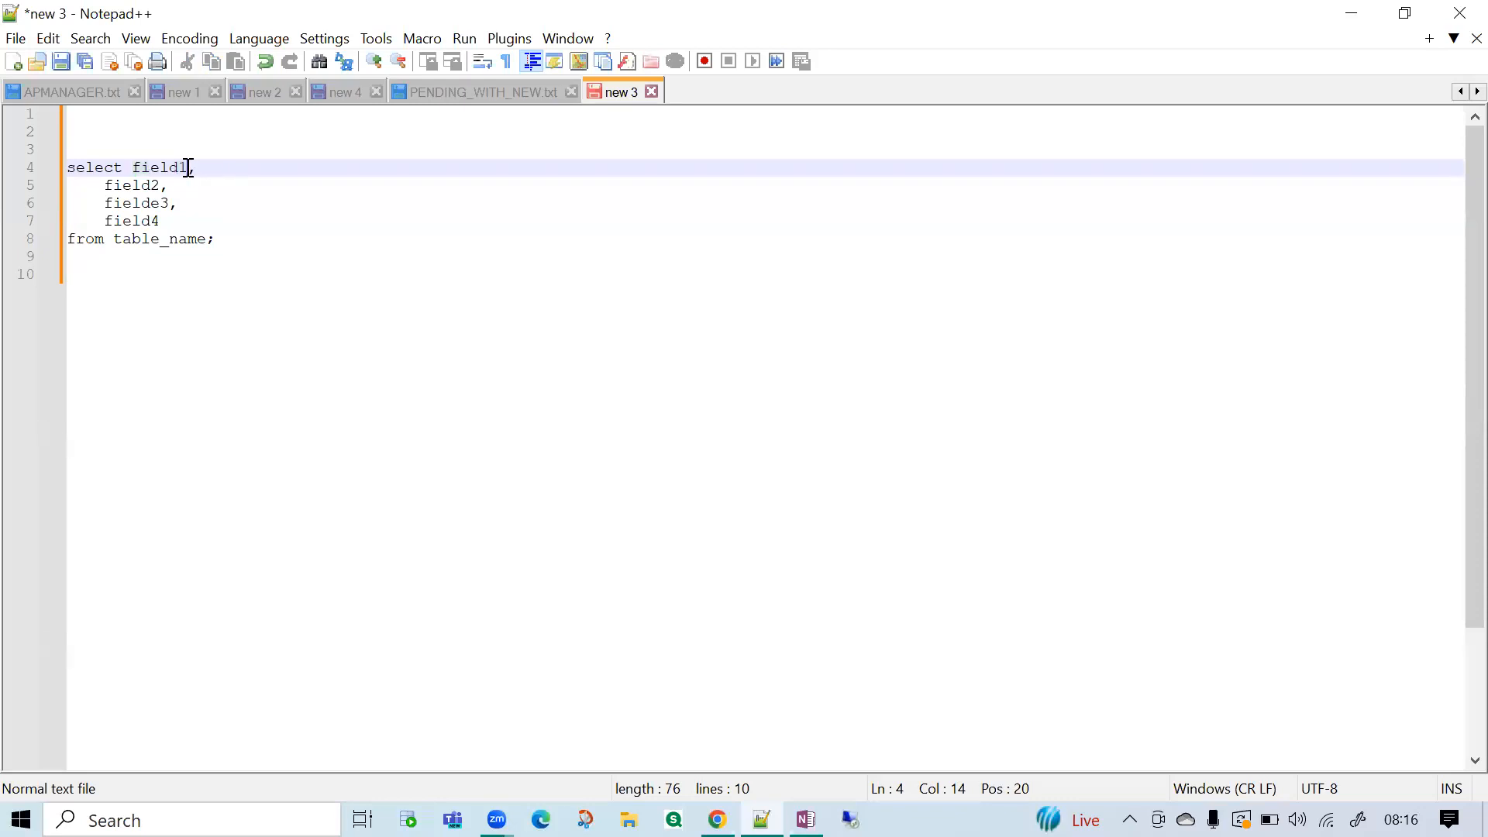
text(as Field 1)
Enclose the Field 1 alias in double quotation marks.
drag(224, 168, 287, 173)
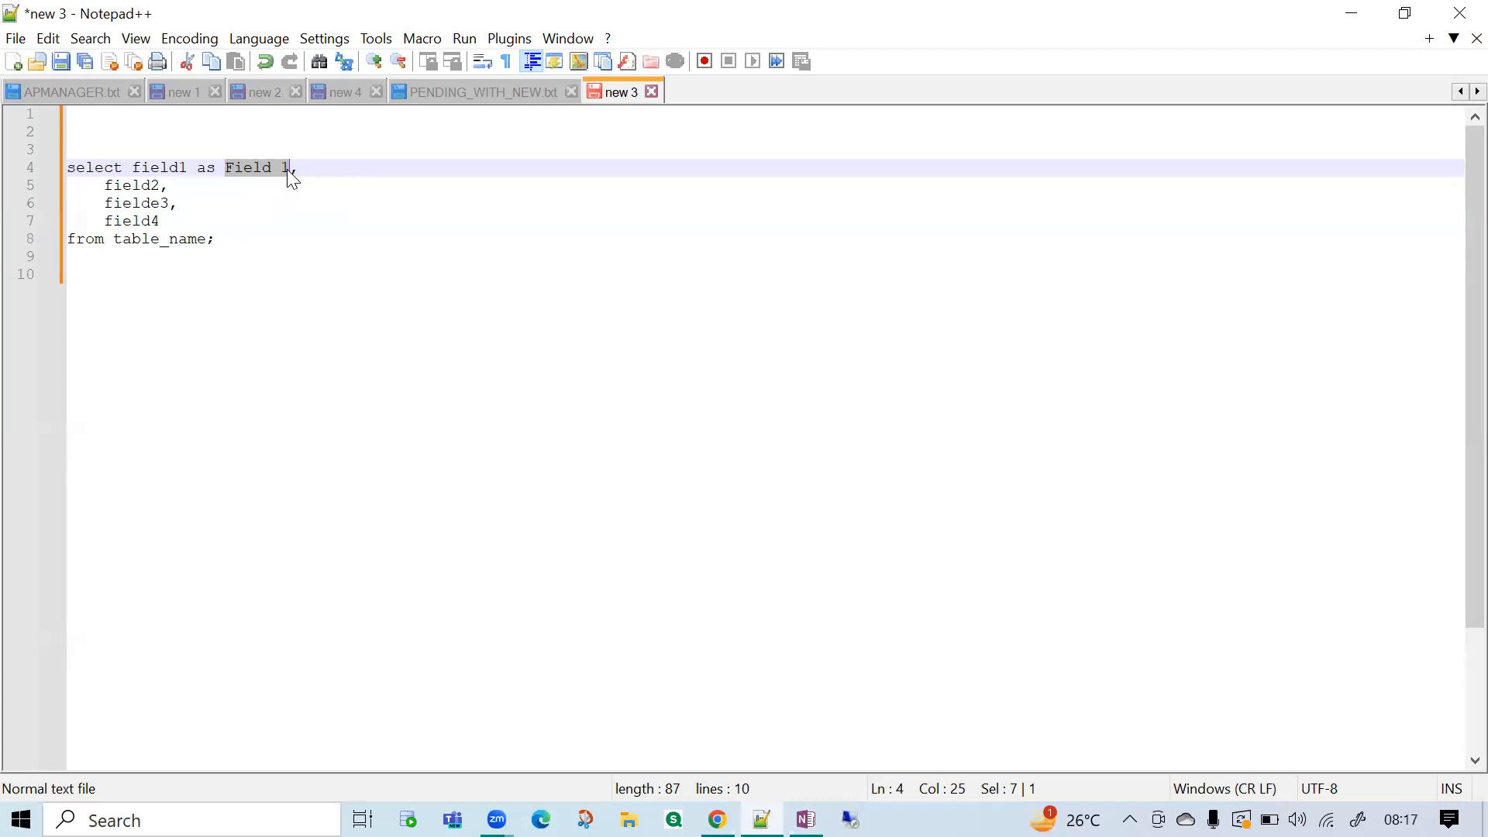
click(289, 170)
text(")
click(228, 170)
text(")
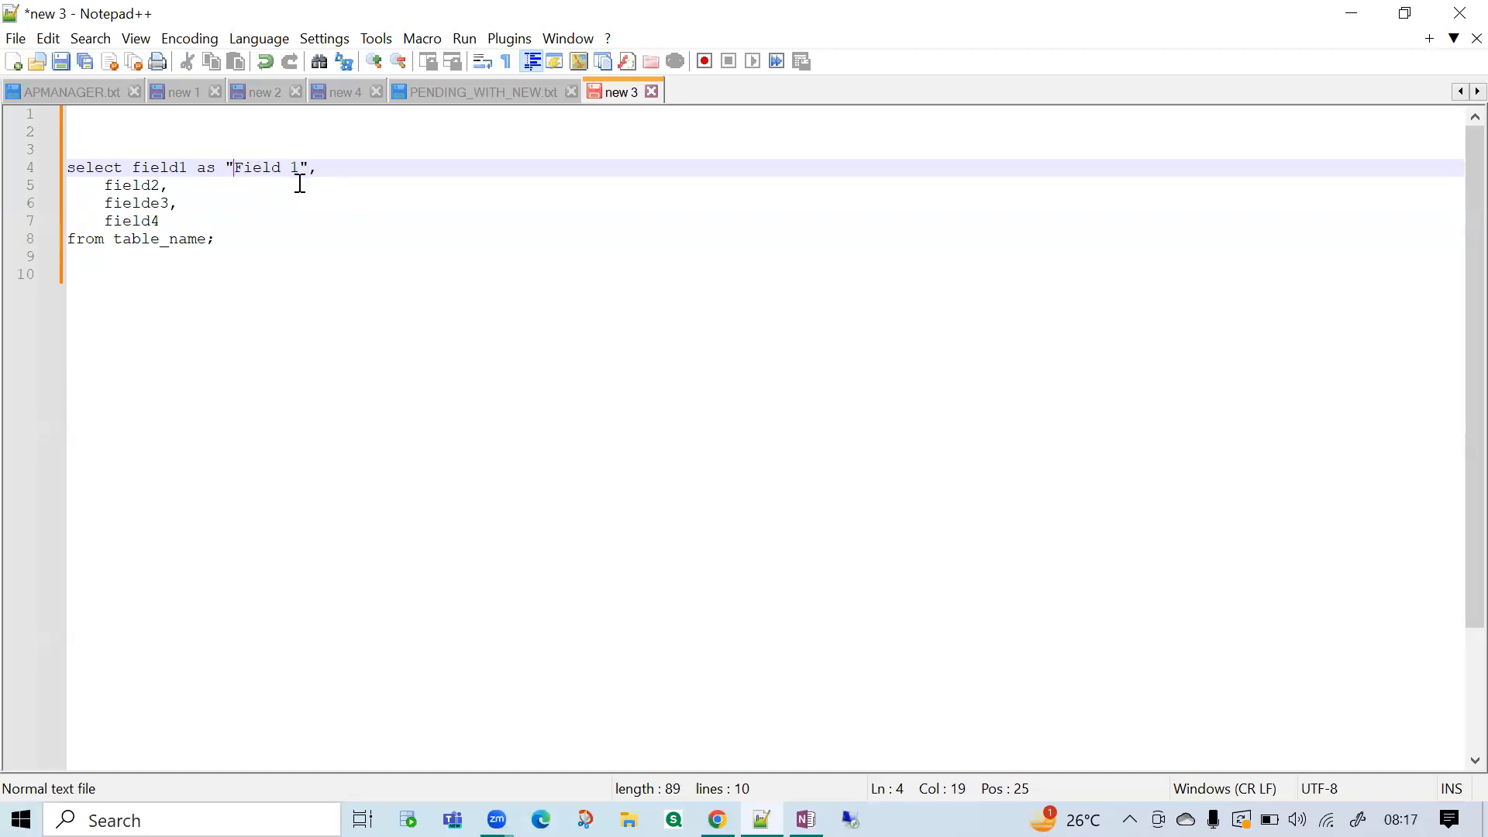
Give field2 the alias "as [Field 2]" in square brackets, lined up with the alias above.
click(161, 185)
text(as)
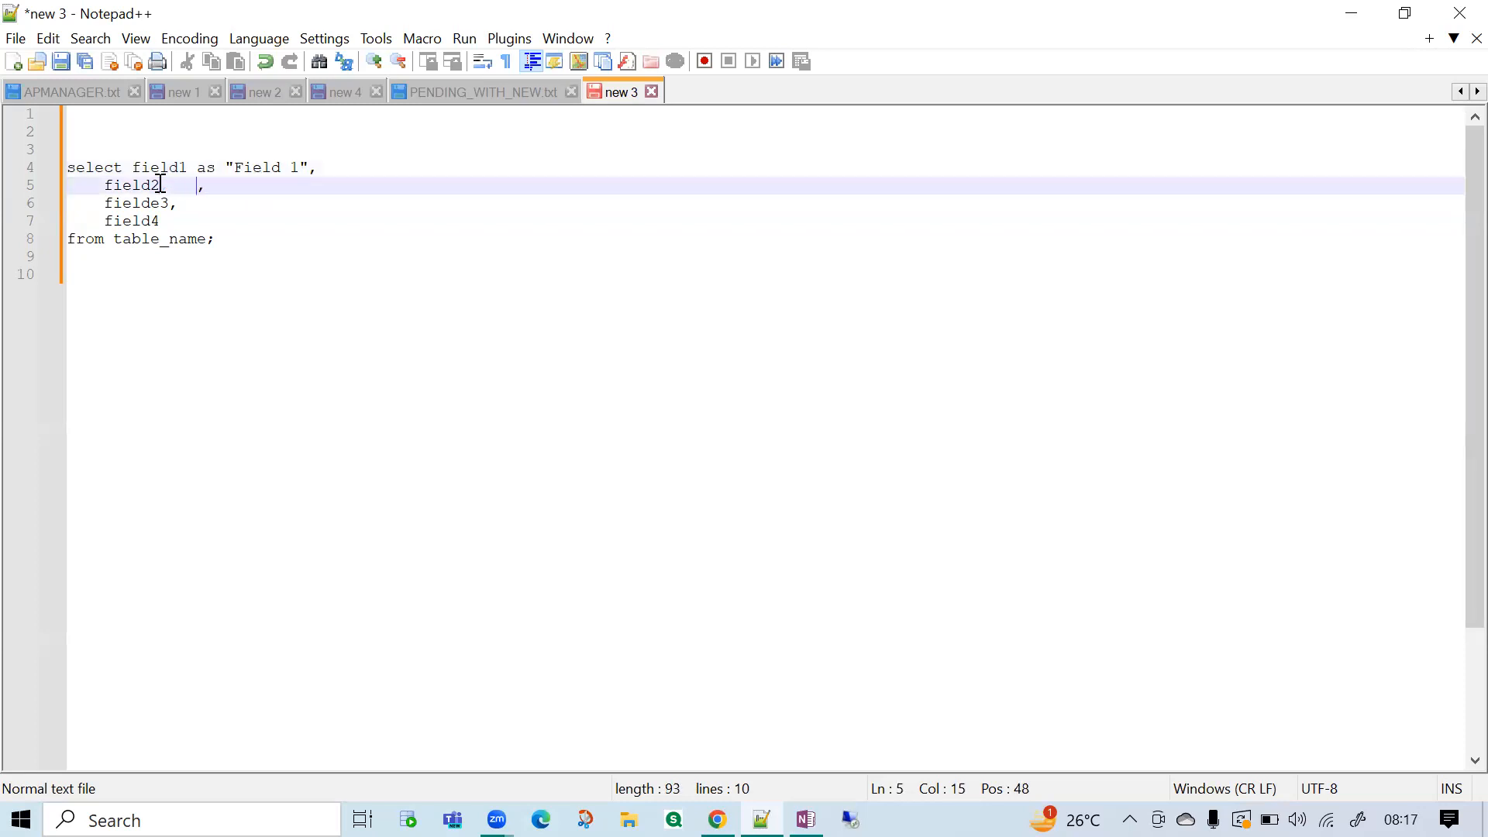
text([F)
key(Escape)
text(oe)
key(BackSpace)
key(BackSpace)
text(ied)
key(BackSpace)
text(ld )
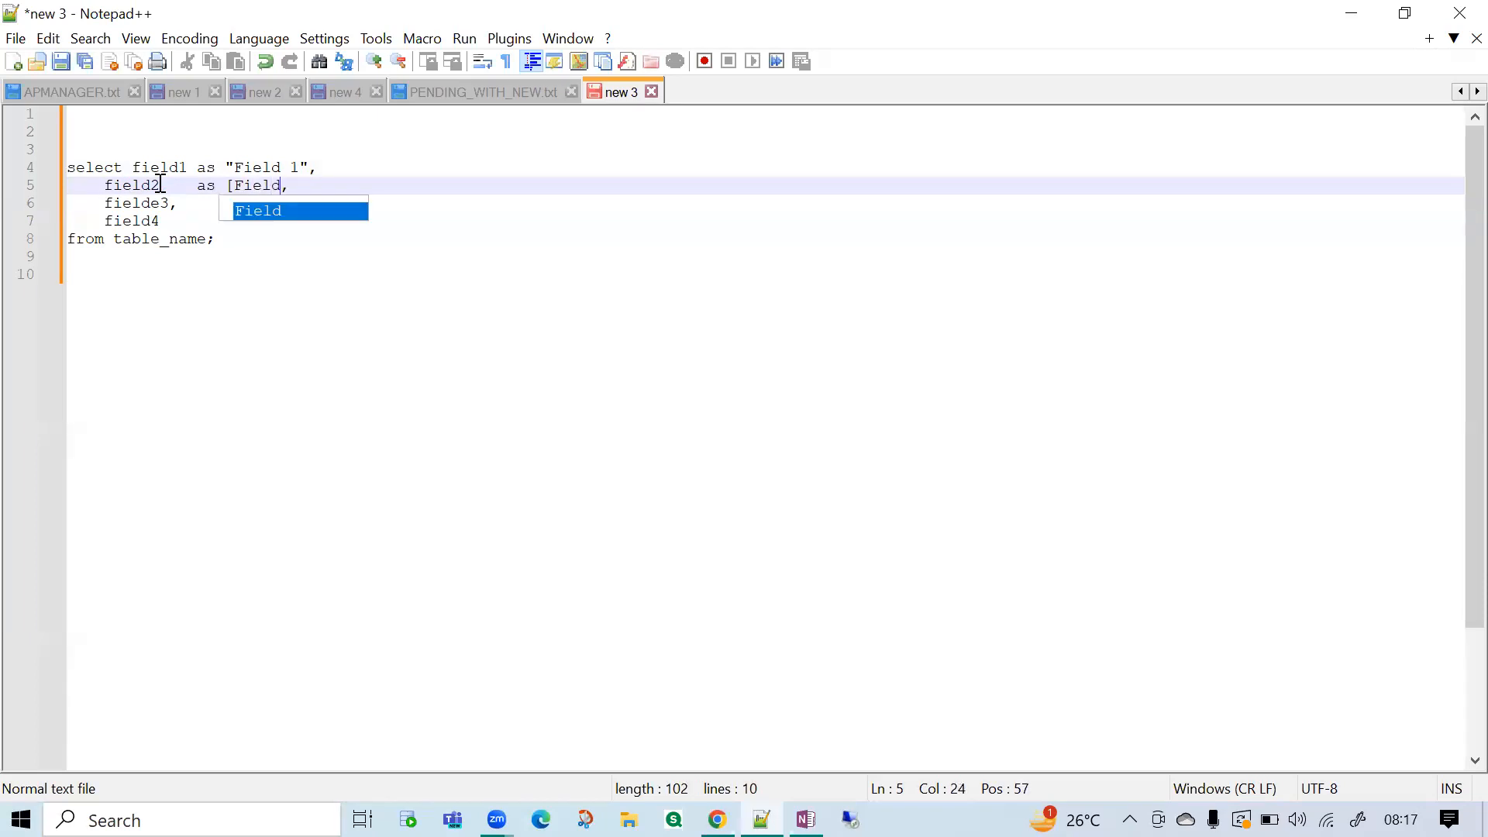
text(2])
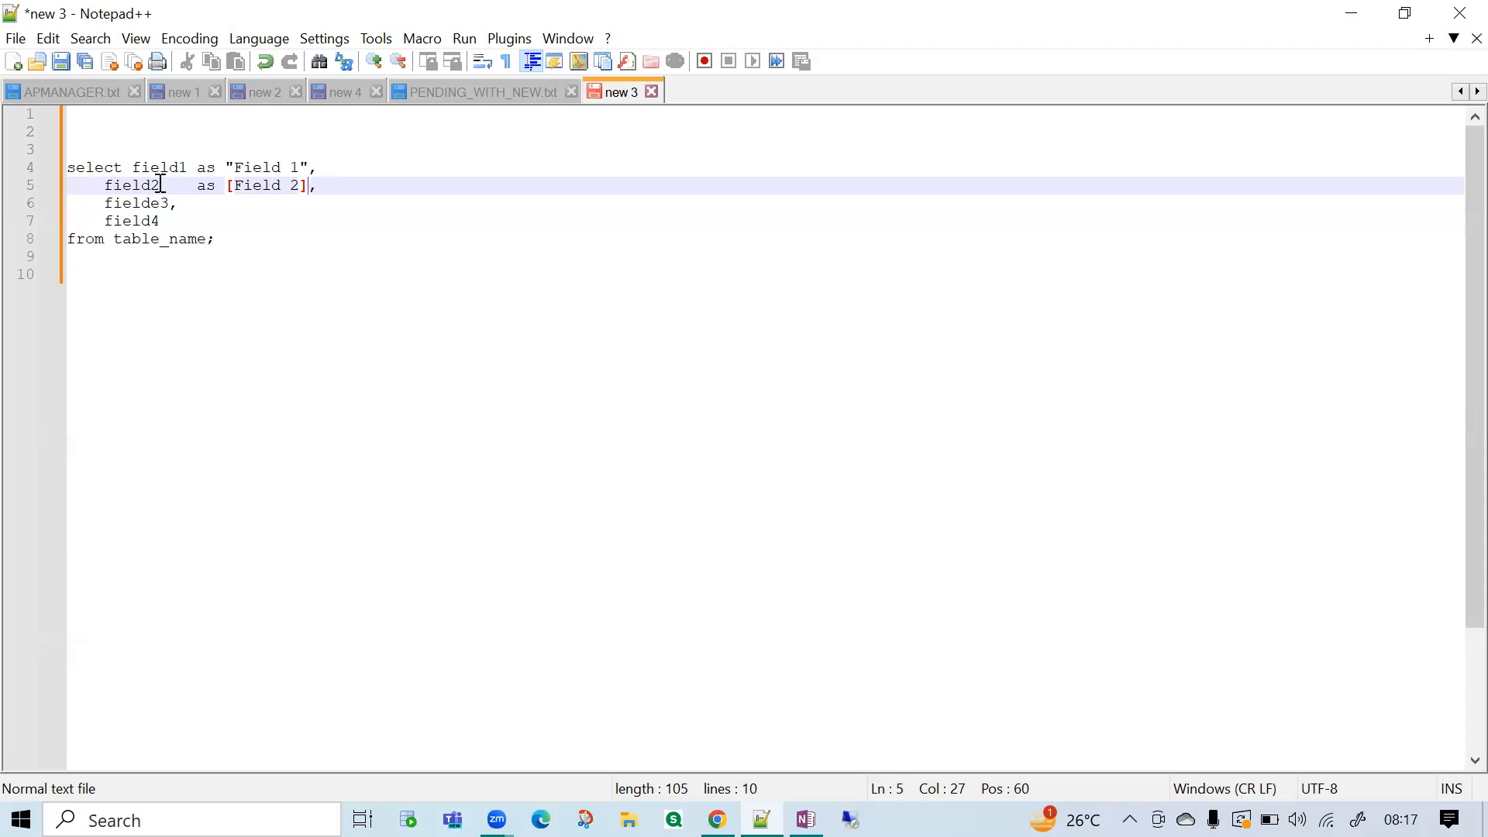
Below the query, start a notes section with the heading "Data Types ===" and the entry "Text" under it.
click(221, 237)
key(Return)
key(Return)
key(Return)
text(Text)
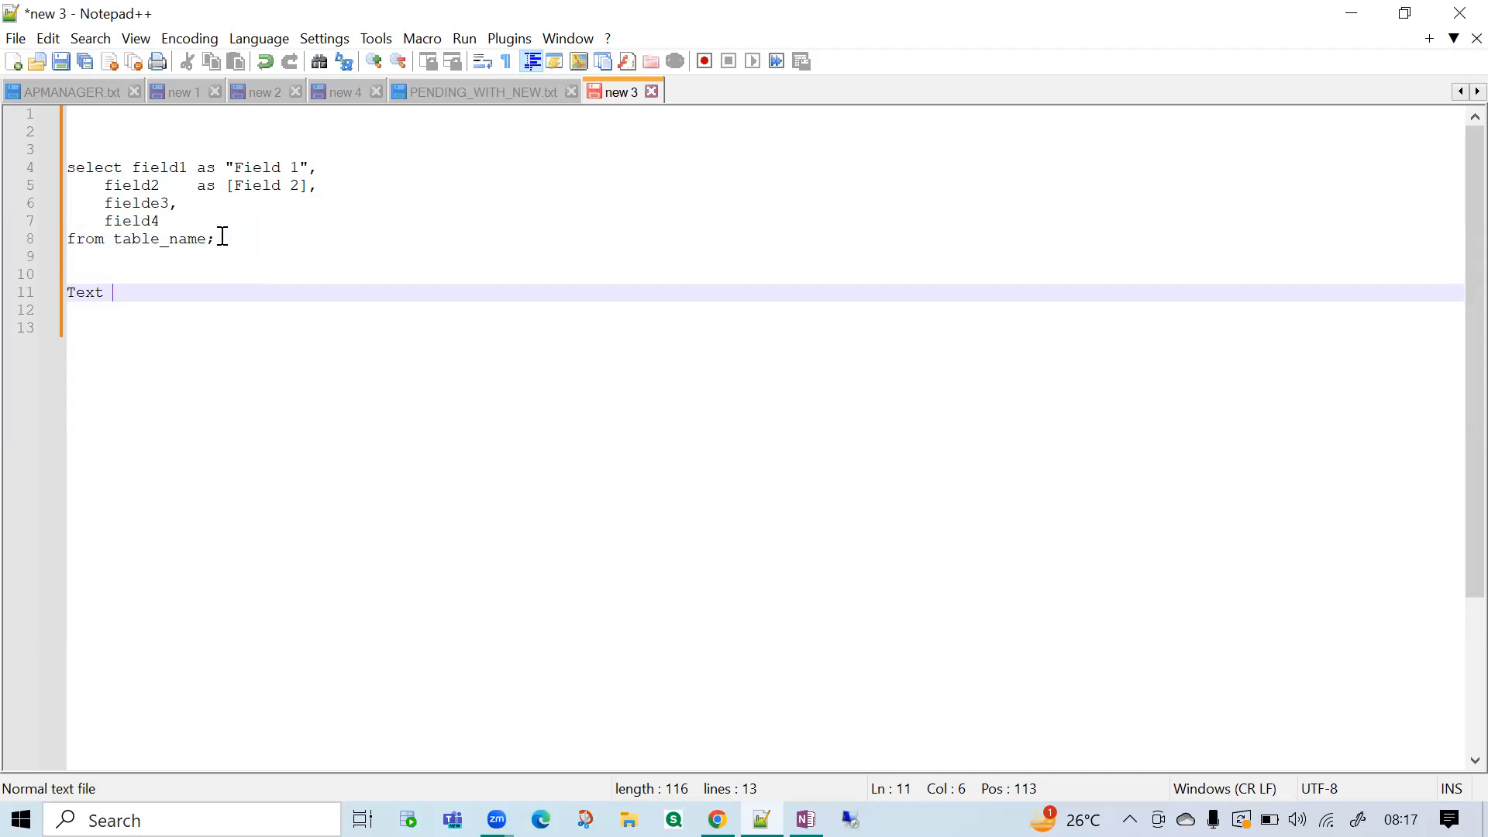
key(Up)
key(Return)
text(Data Types ===)
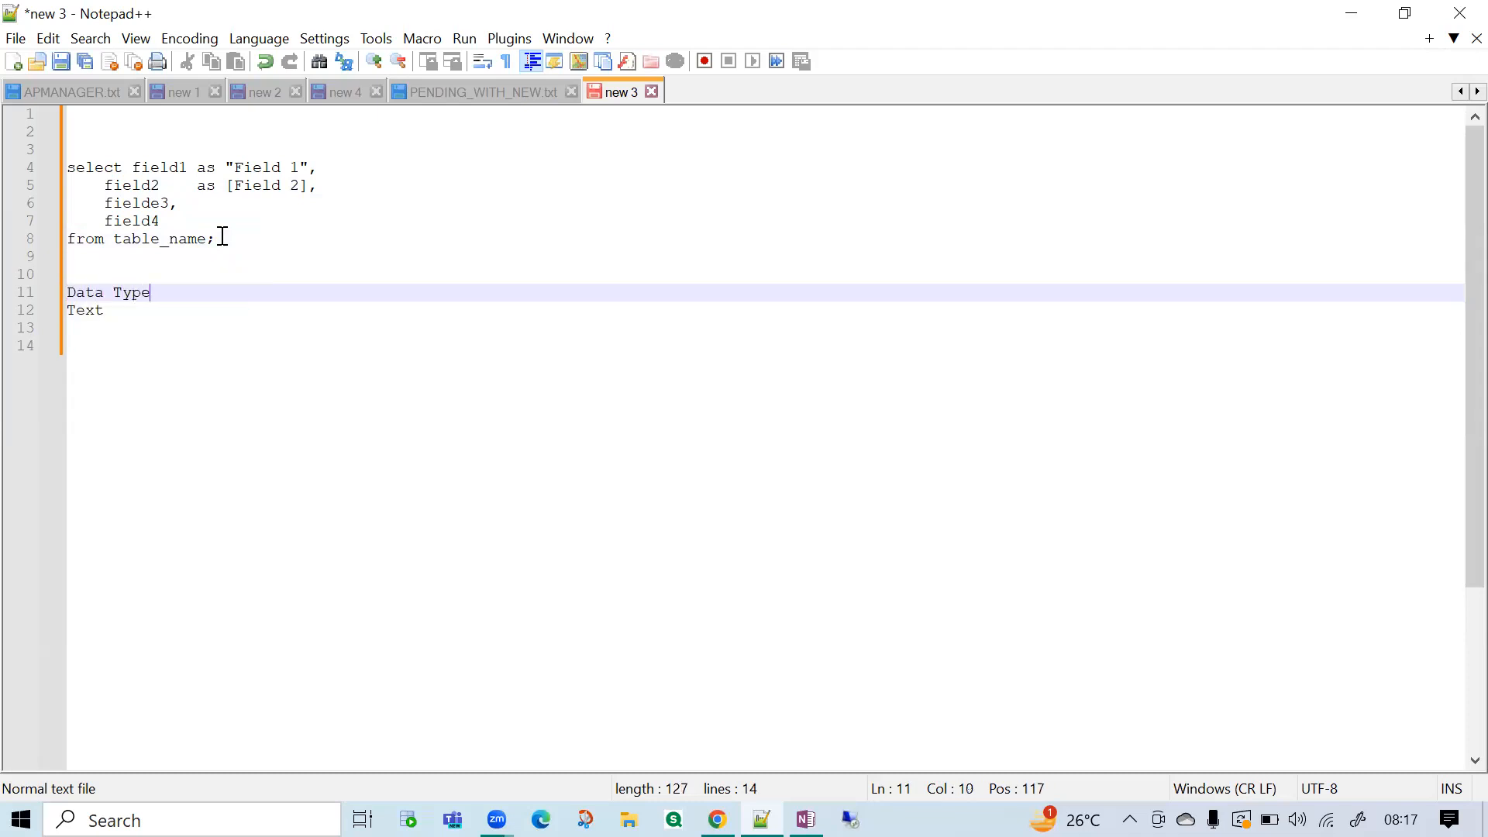
Complete the Text entry with "== Left" and start a new line below it.
key(Down)
text(== ;e)
key(BackSpace)
key(BackSpace)
text(Let)
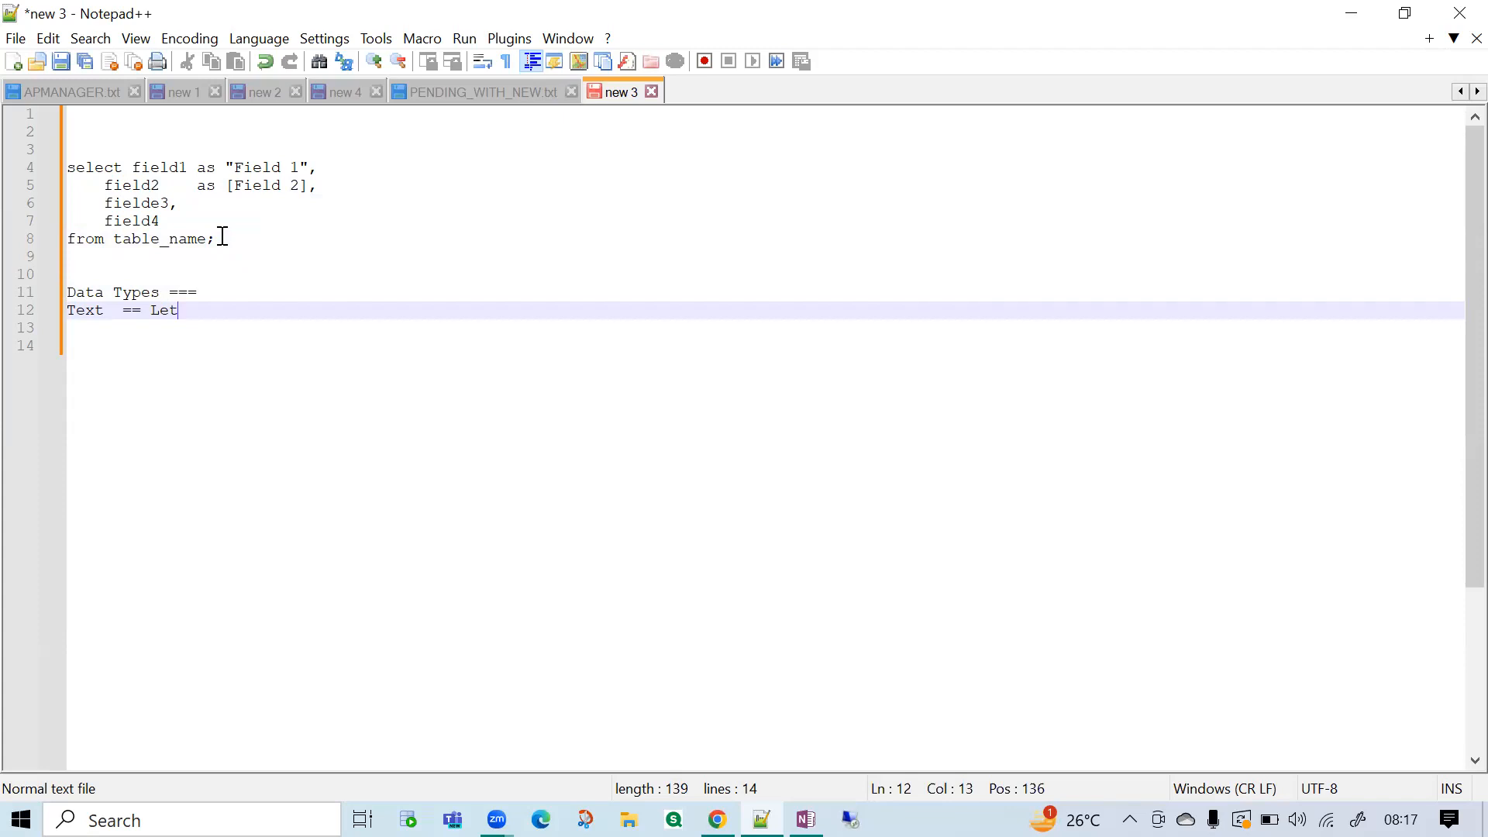
key(BackSpace)
text(ft)
key(Return)
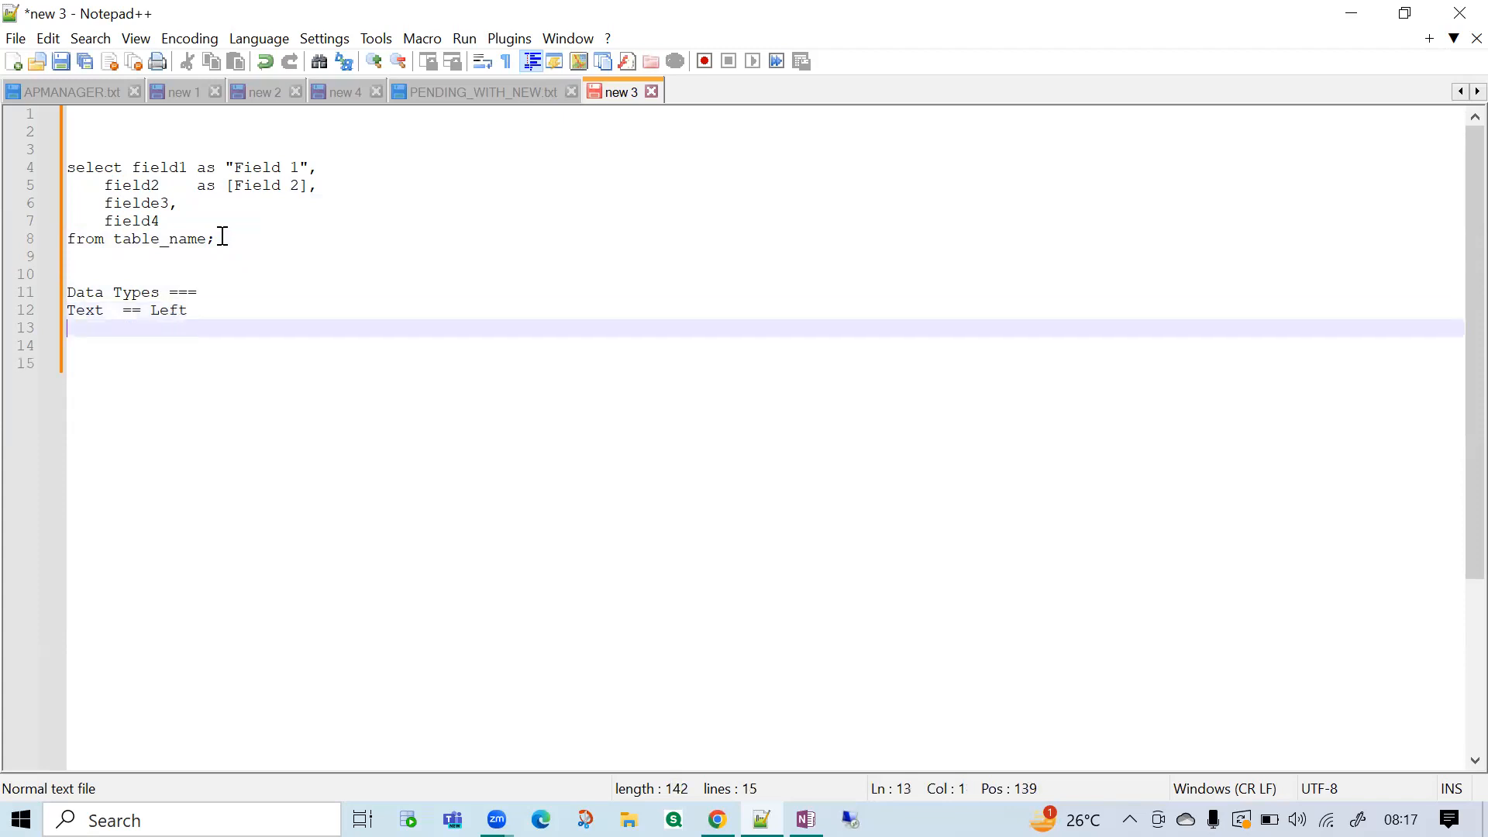
Add the entry "Number == right" under the Text entry.
text(Number ===)
key(BackSpace)
text(righ)
key(BackSpace)
key(BackSpace)
key(BackSpace)
text(ight)
key(Return)
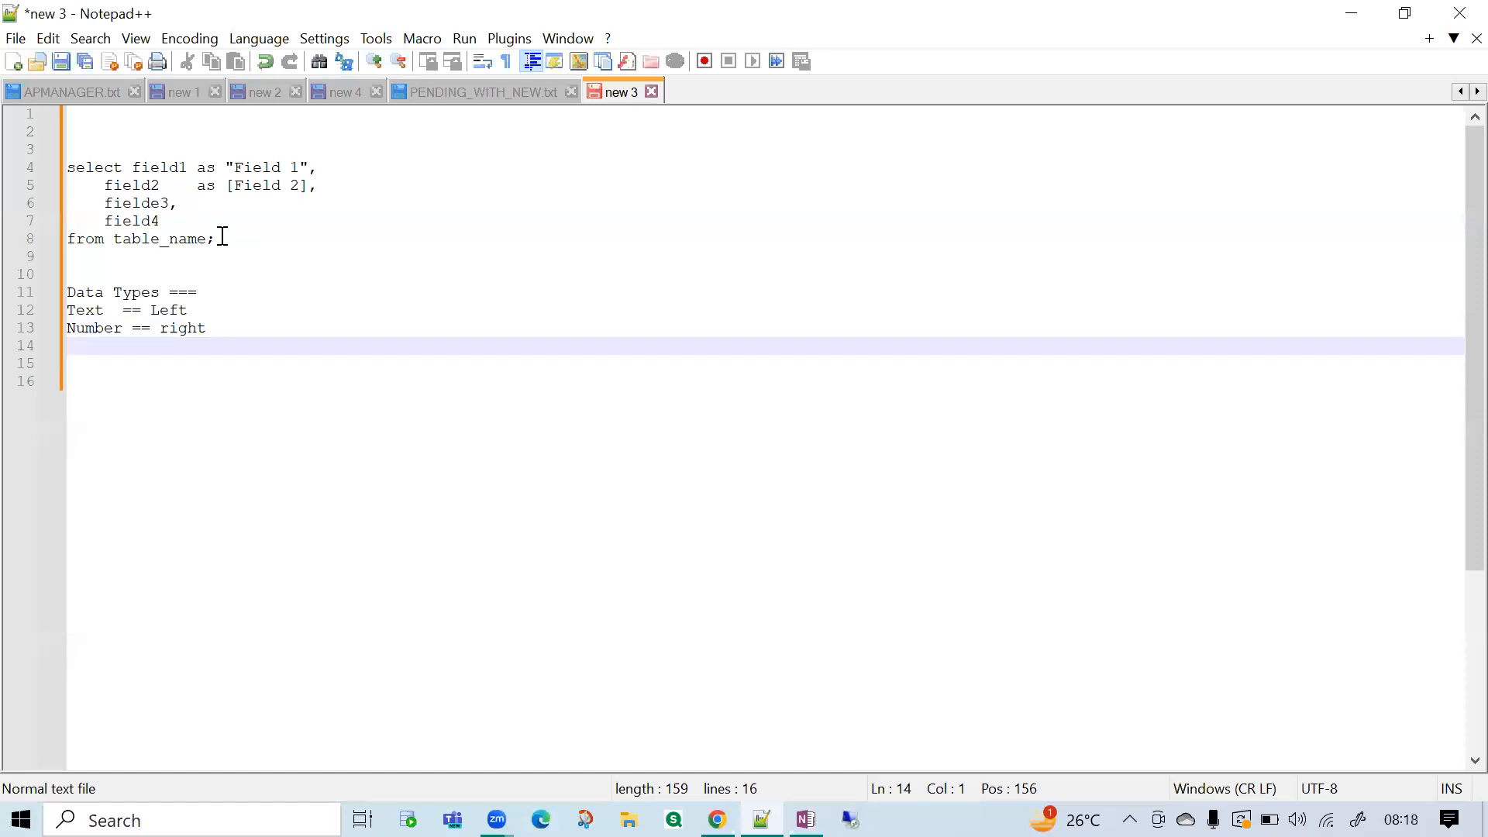
Leave blank lines below the Number entry and add the lines "Whole" and "Decimal".
key(Return)
key(Return)
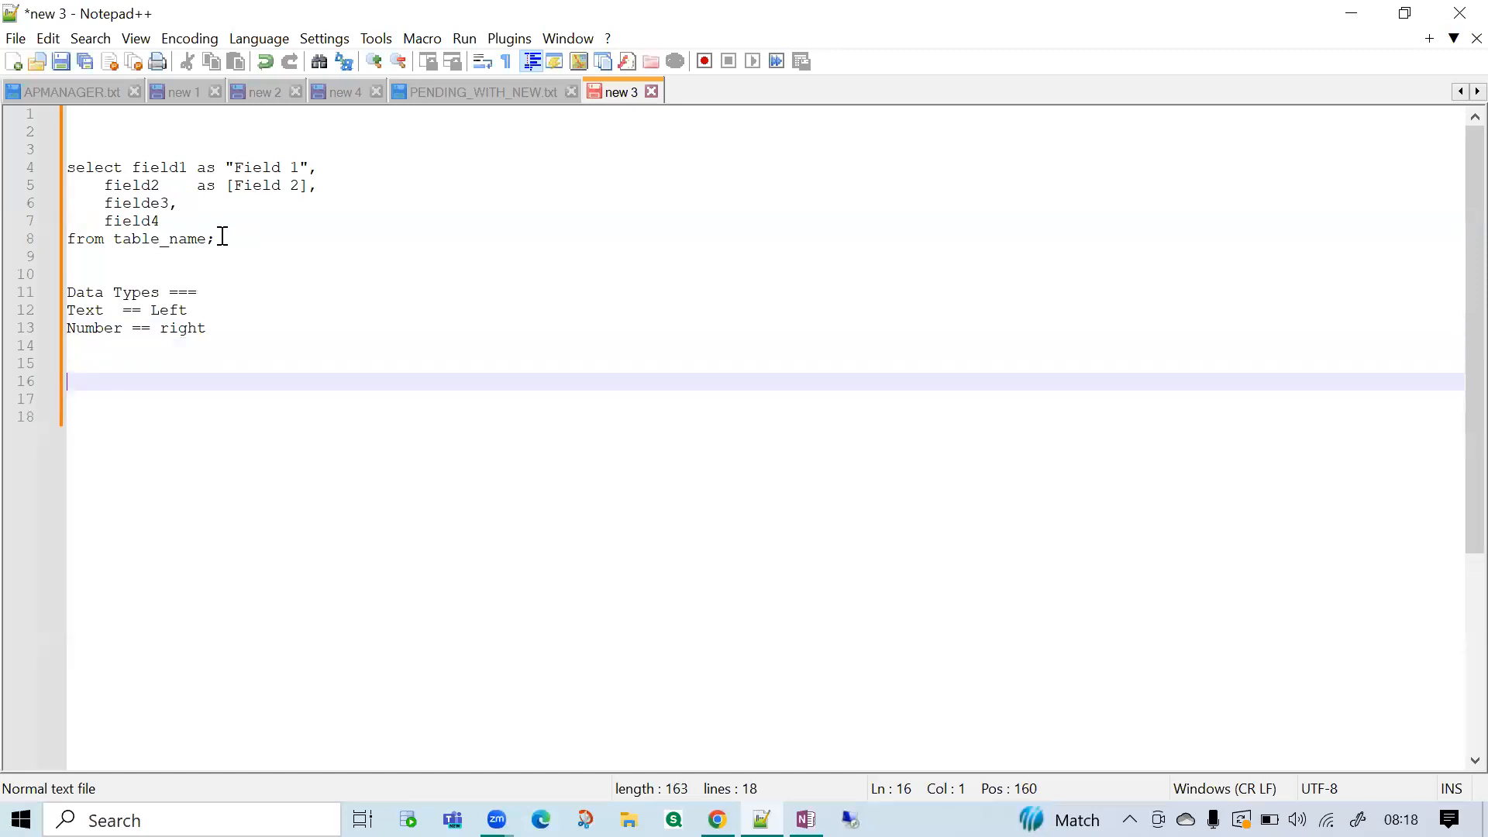
text(Whole)
key(Return)
key(Return)
key(BackSpace)
text(De)
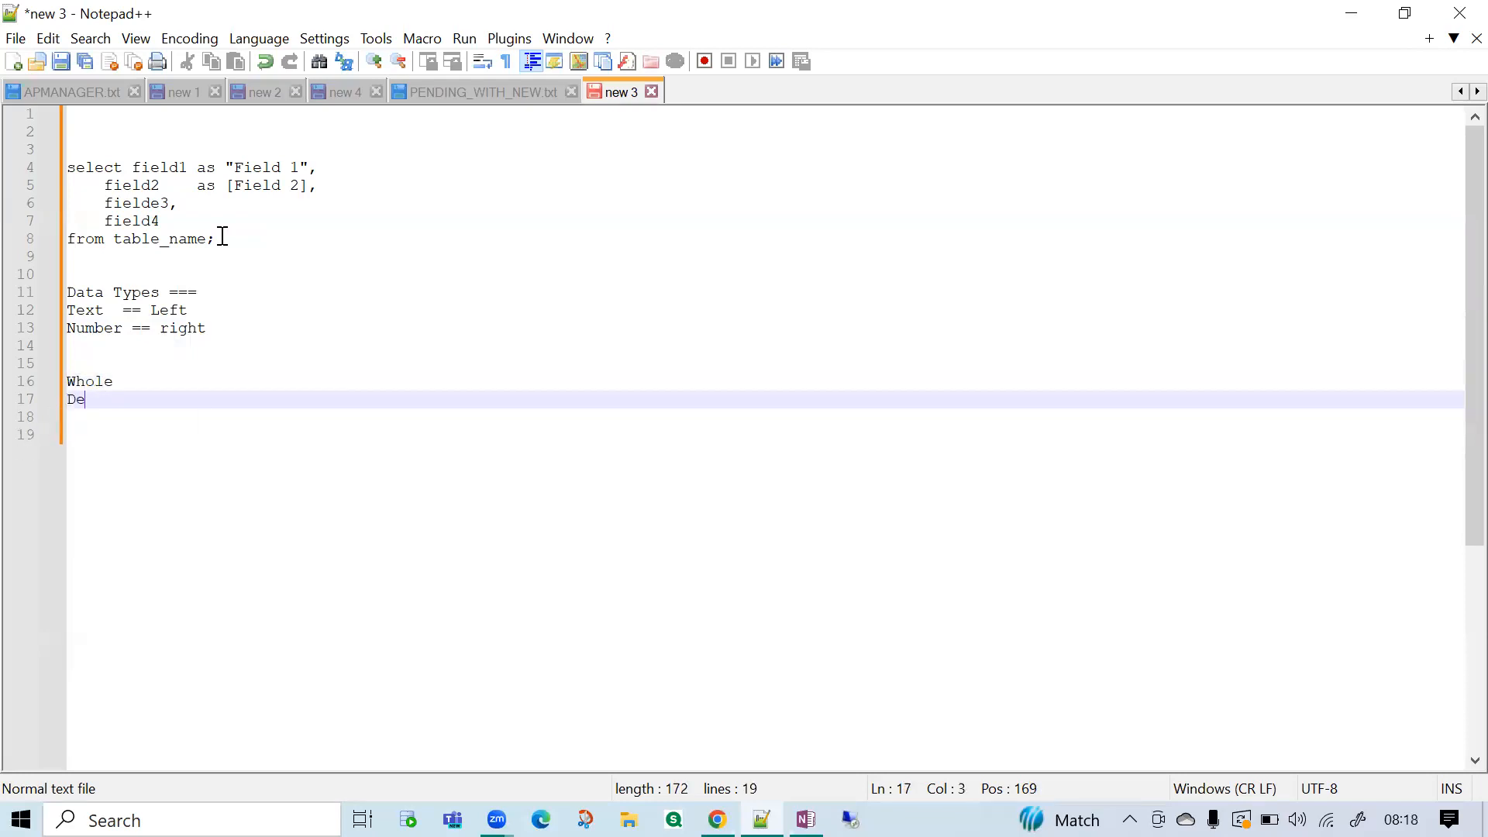
text(cimal)
Append "-- integer" to the Whole line.
key(Up)
text(--)
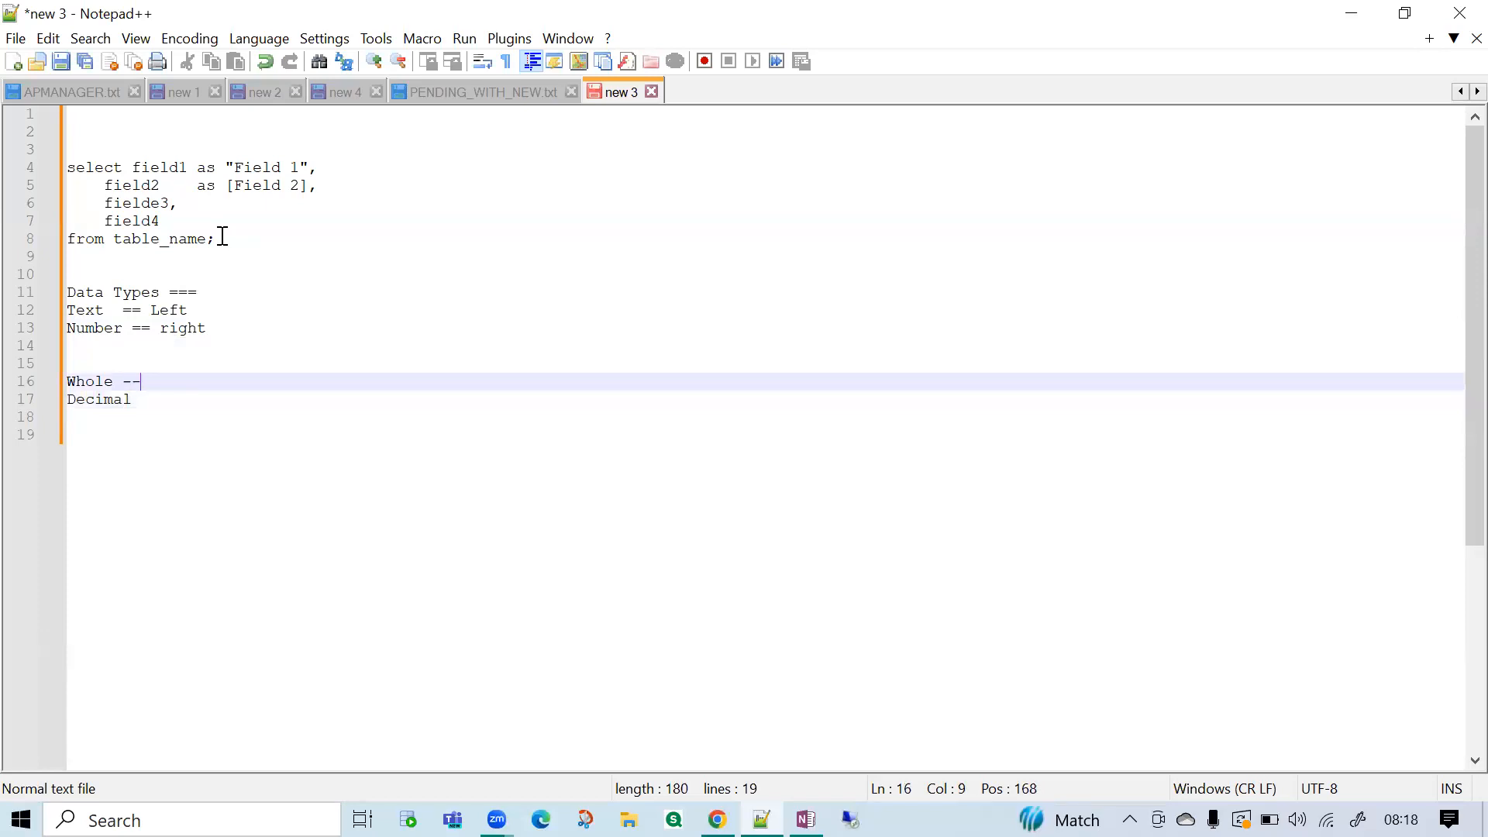
text( integre)
key(BackSpace)
key(BackSpace)
text(er)
Append "- Float" to the Decimal line.
key(Down)
text(-)
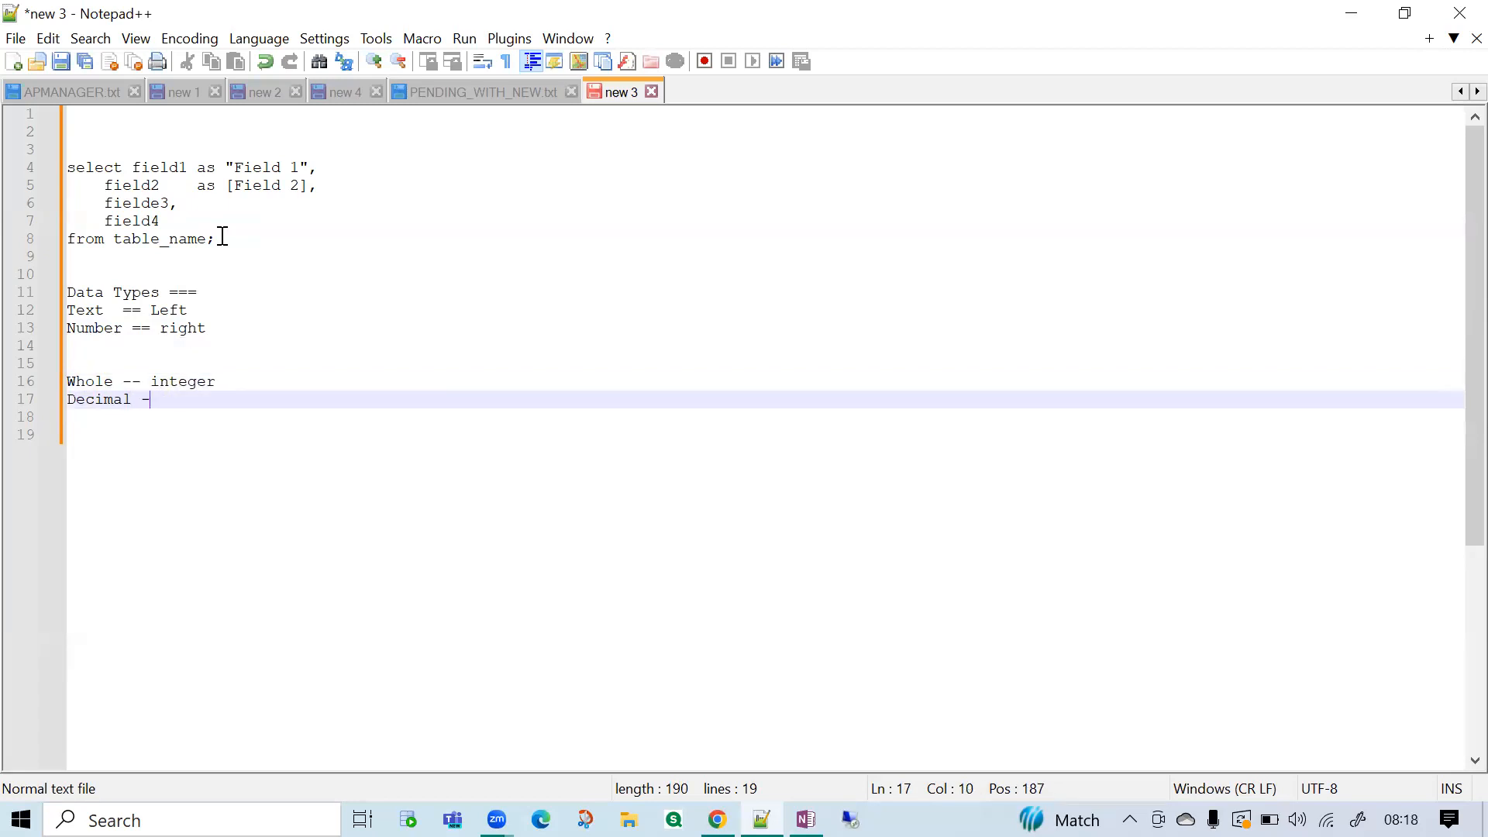
drag(214, 327, 37, 314)
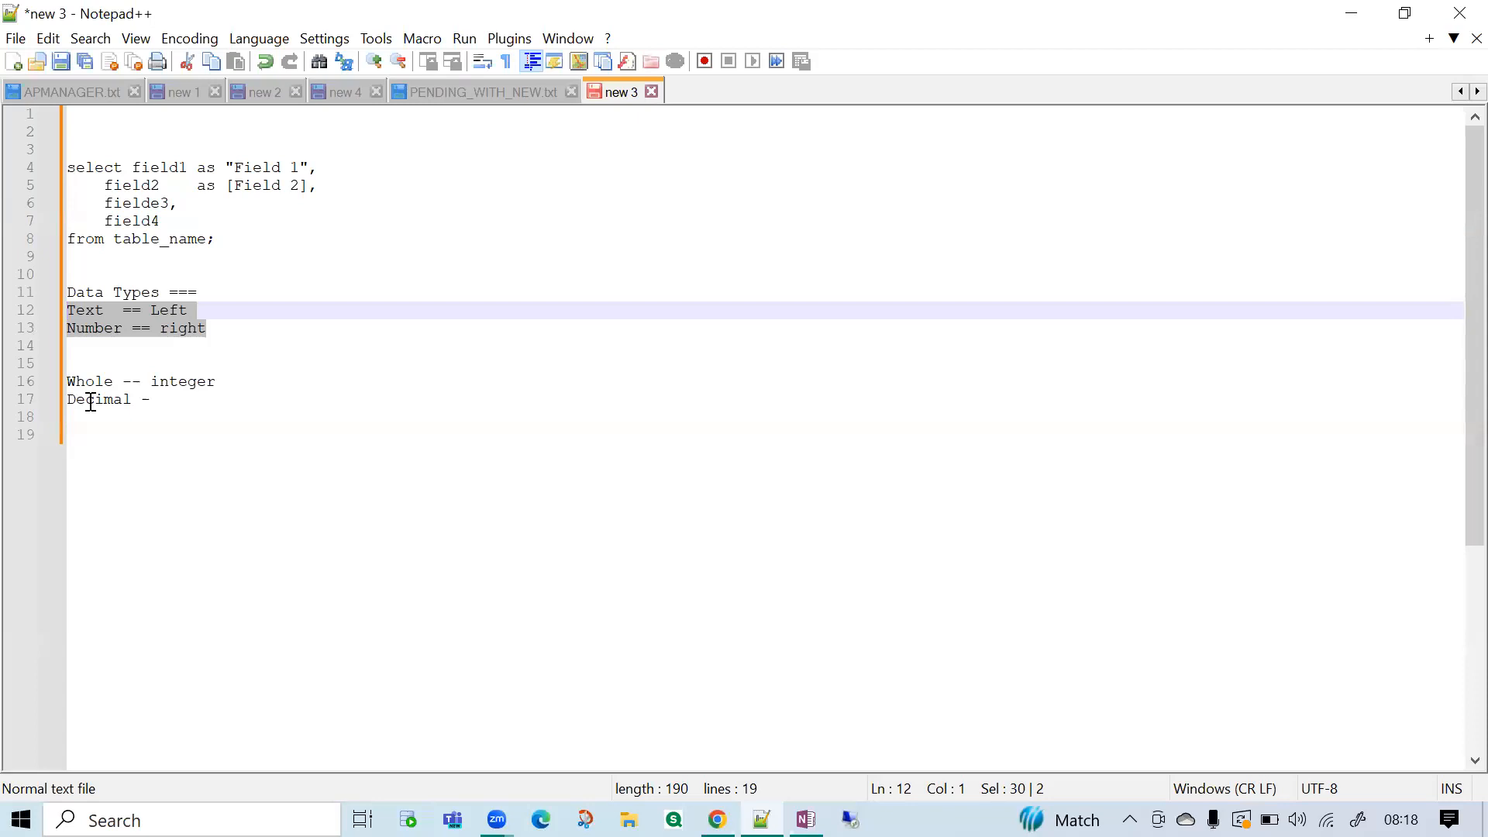
click(183, 399)
text(Fl)
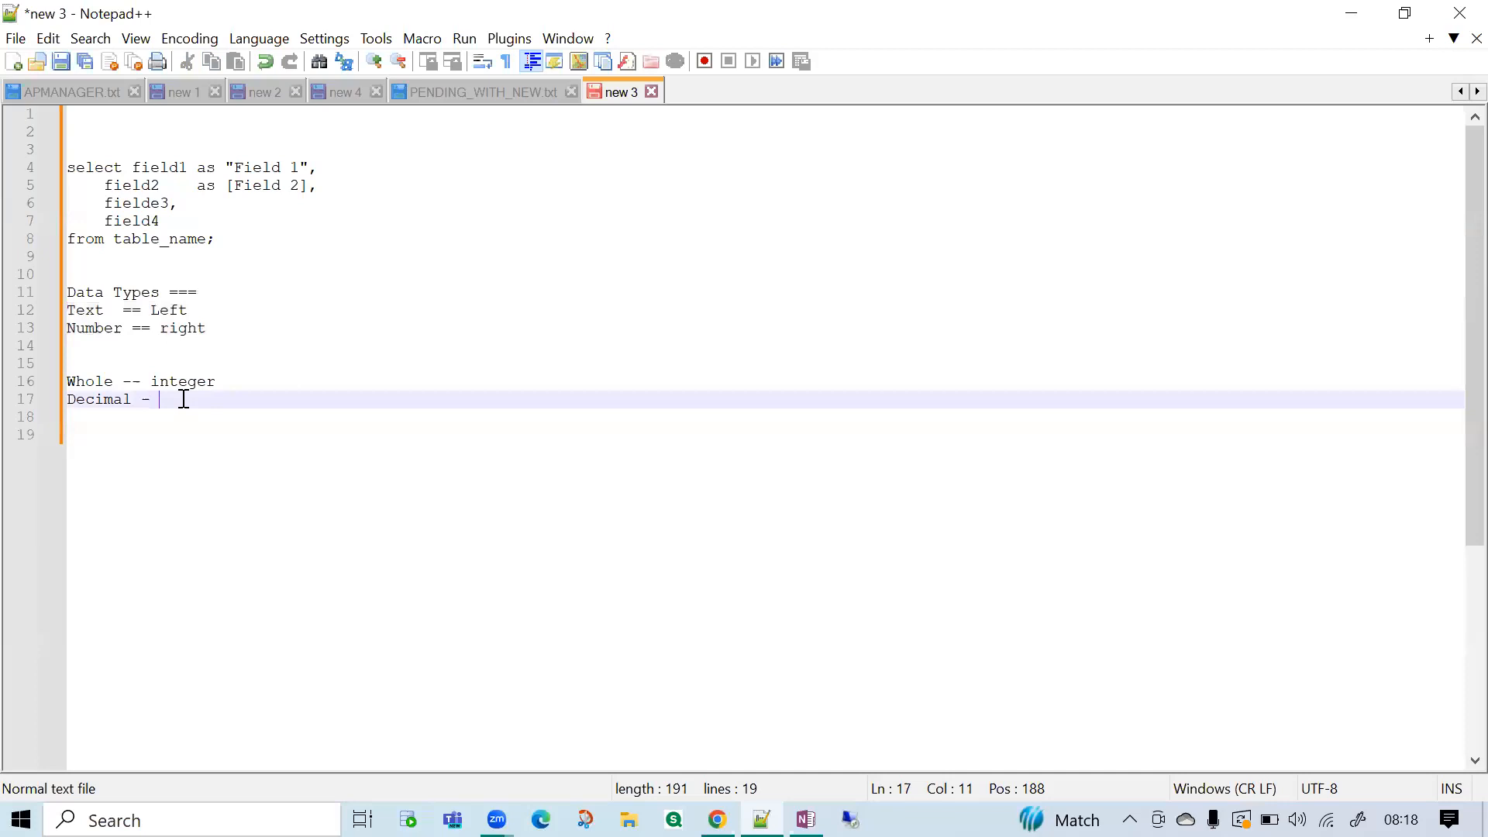
key(BackSpace)
text(loat)
drag(217, 327, 50, 293)
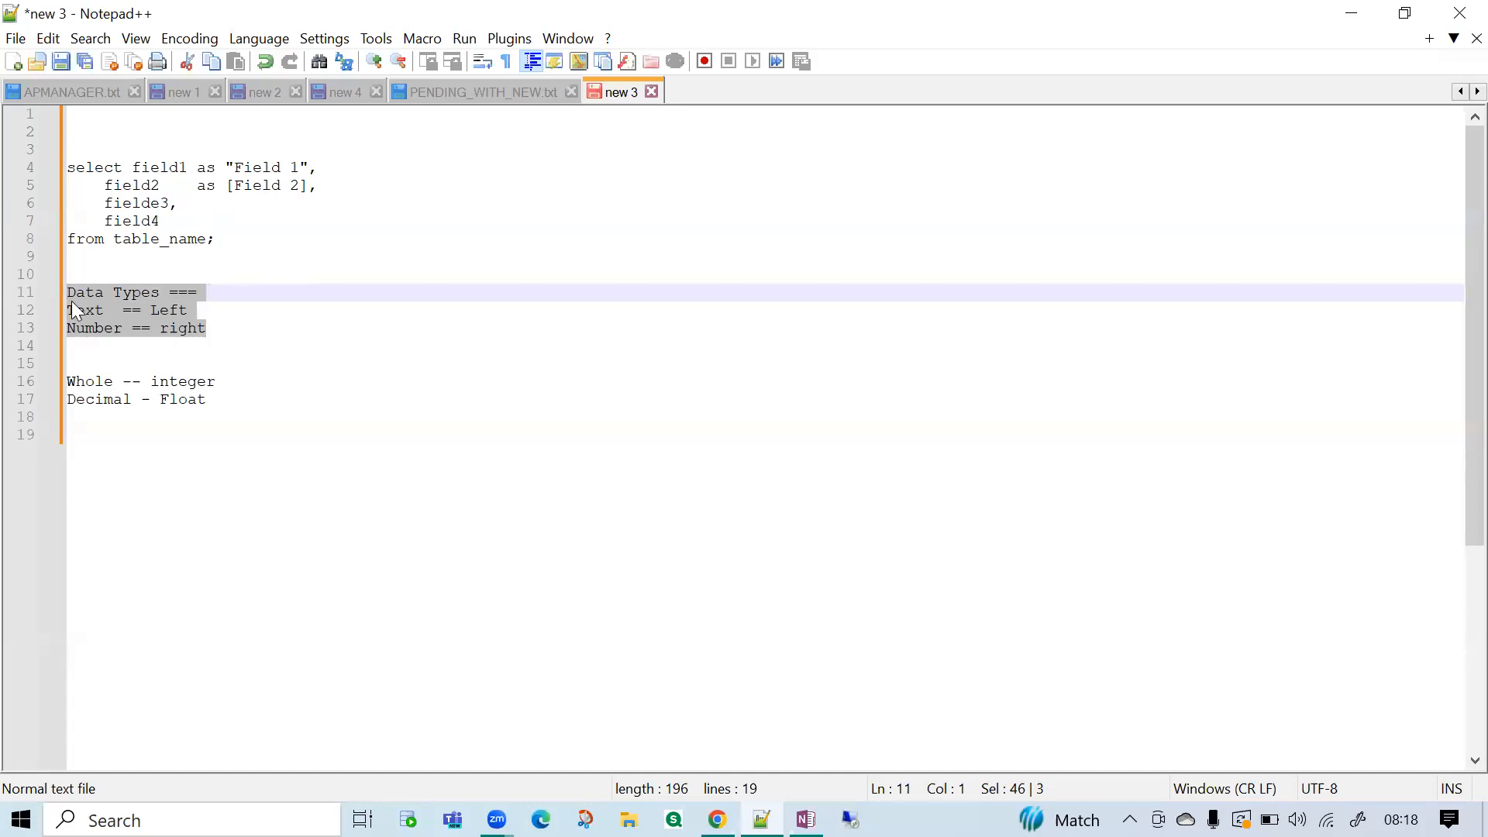
click(265, 439)
drag(225, 417, 60, 274)
click(370, 518)
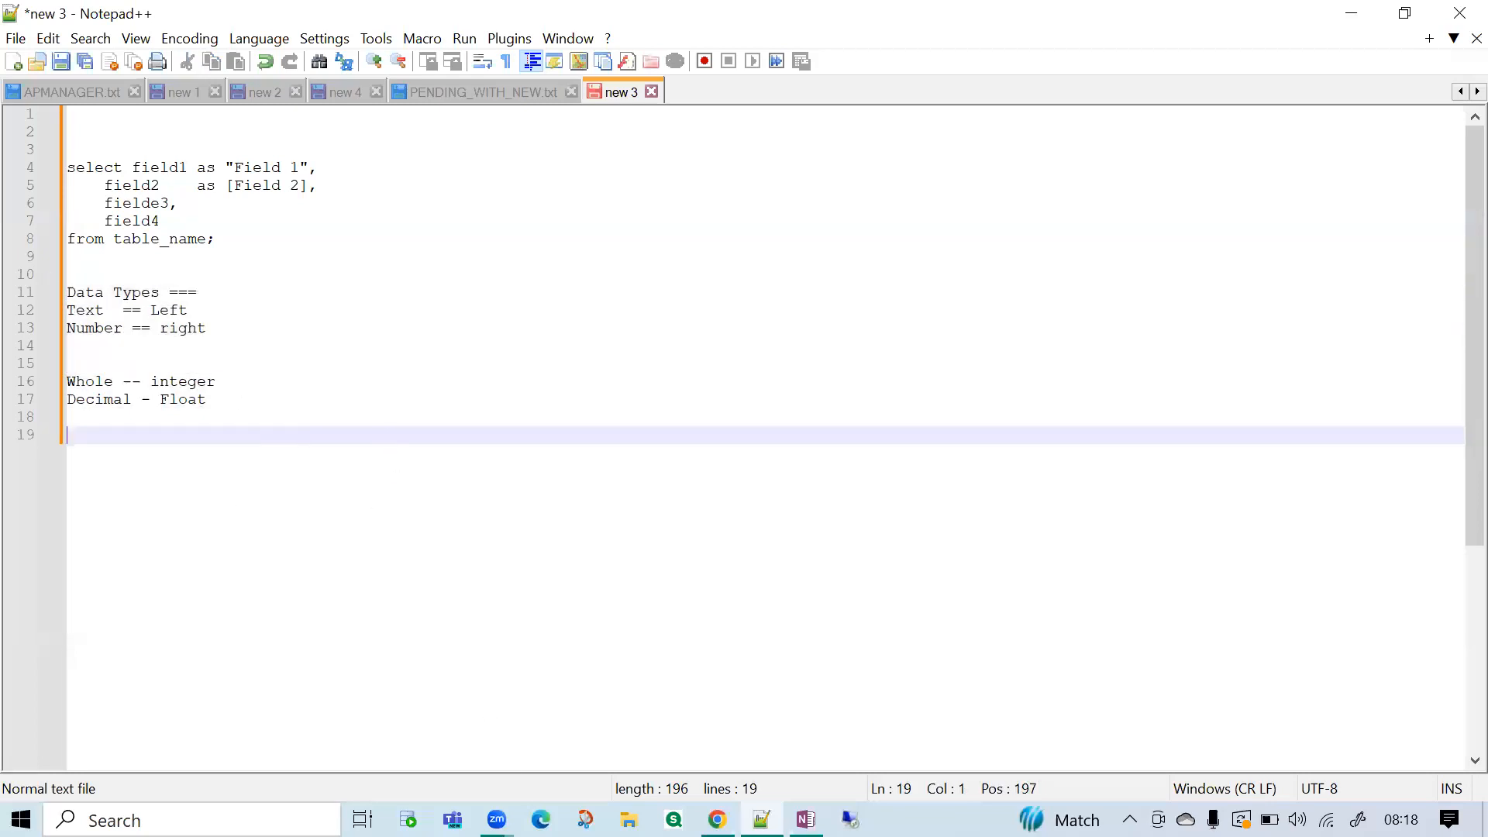
Switch to the Online SQL Editor, remove the comment lines above the query, and join the query into a single line.
key(alt+Tab)
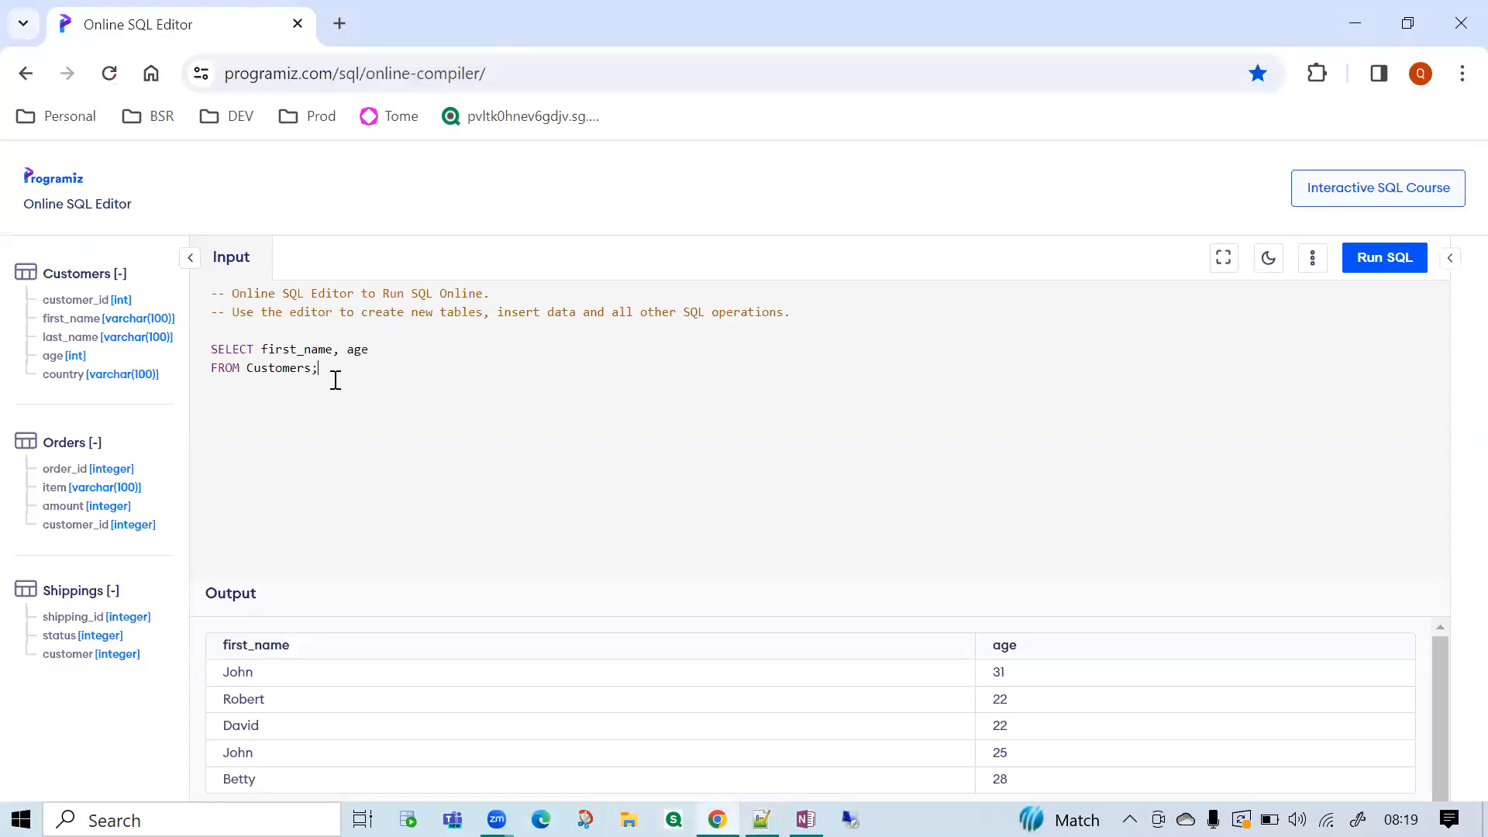
drag(221, 330, 112, 260)
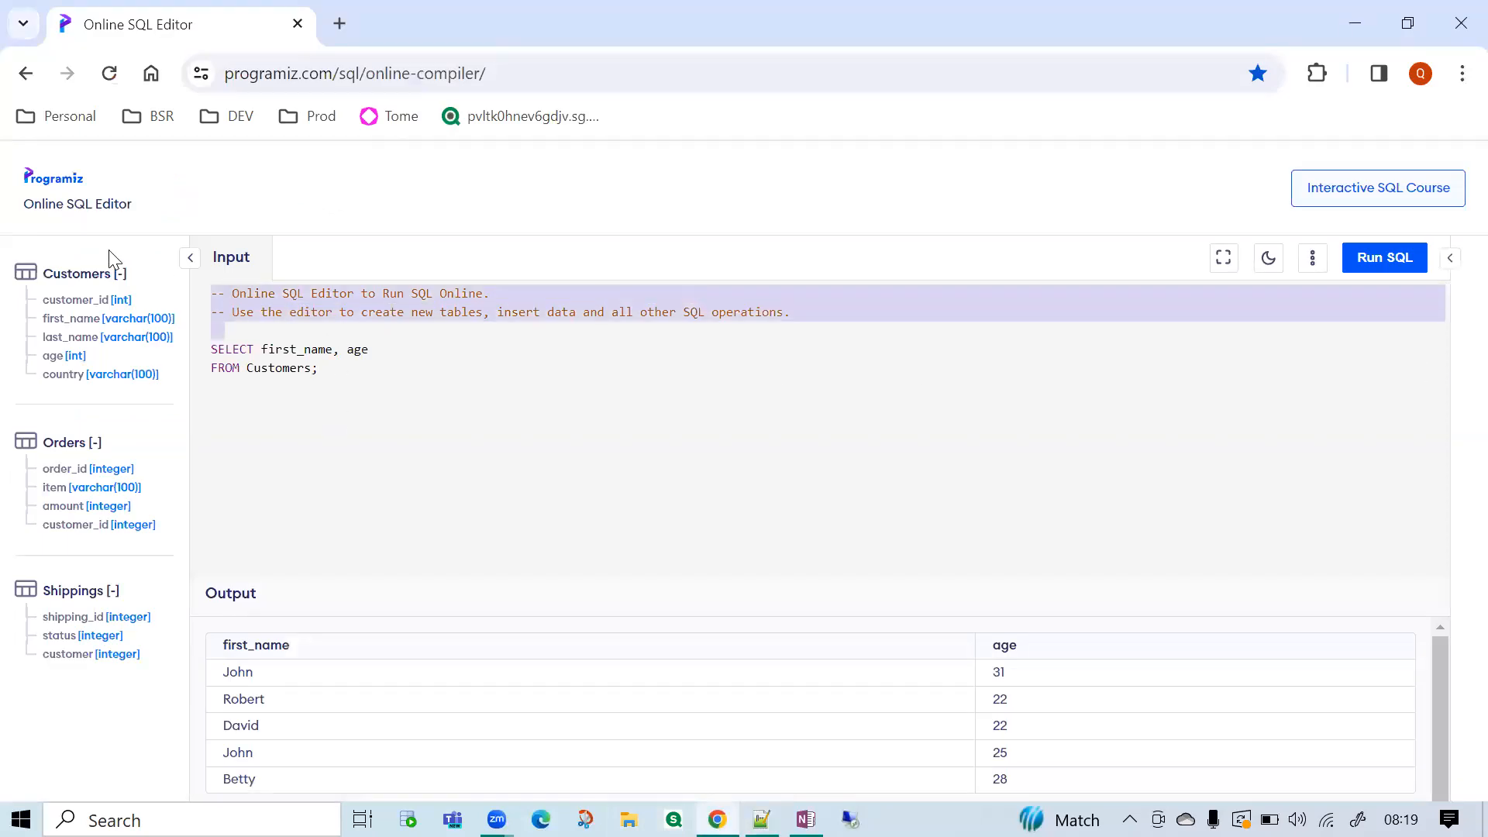
key(Delete)
key(Delete)
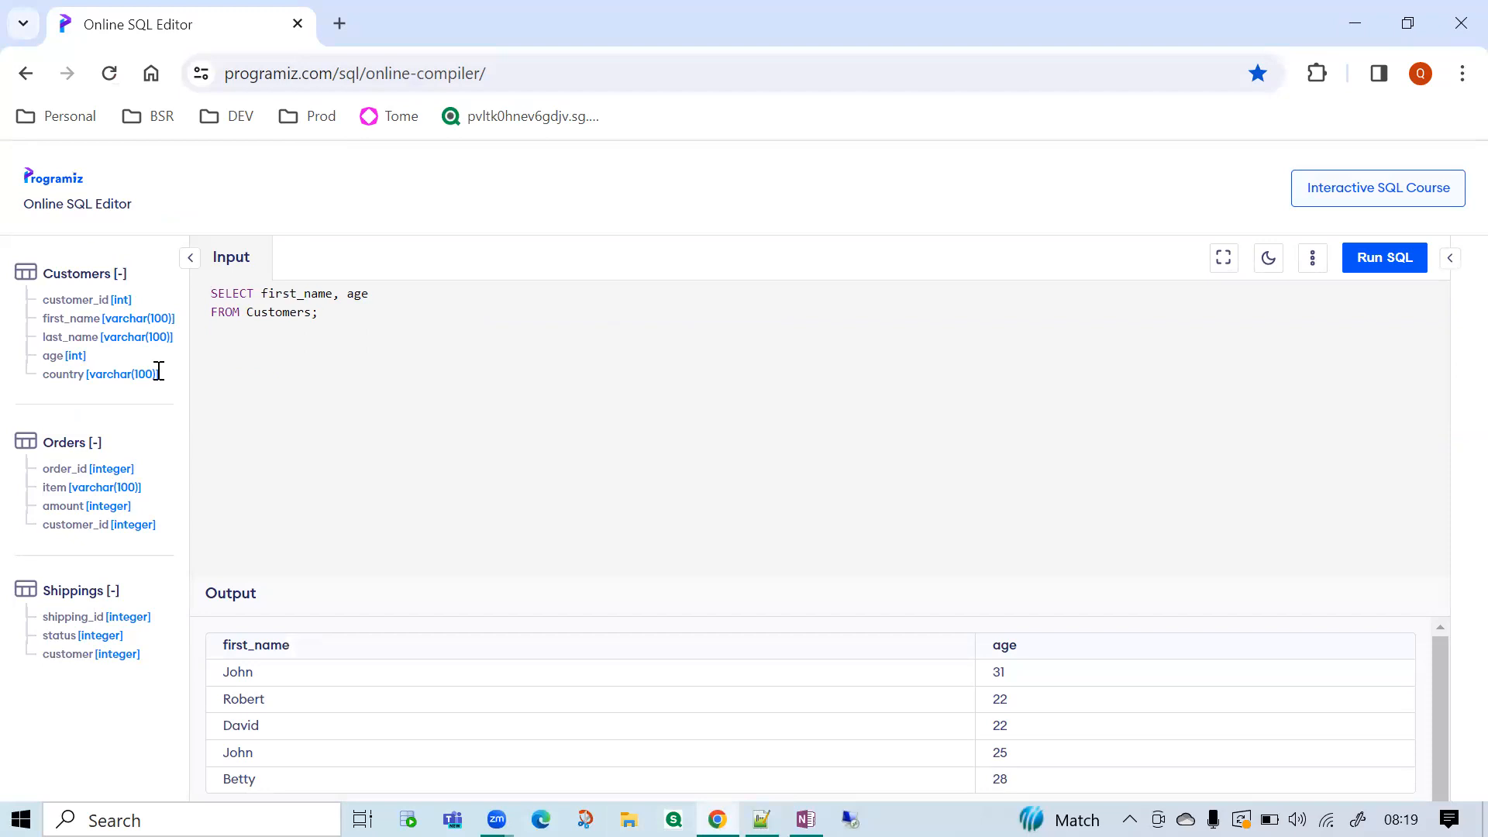
click(456, 295)
key(Delete)
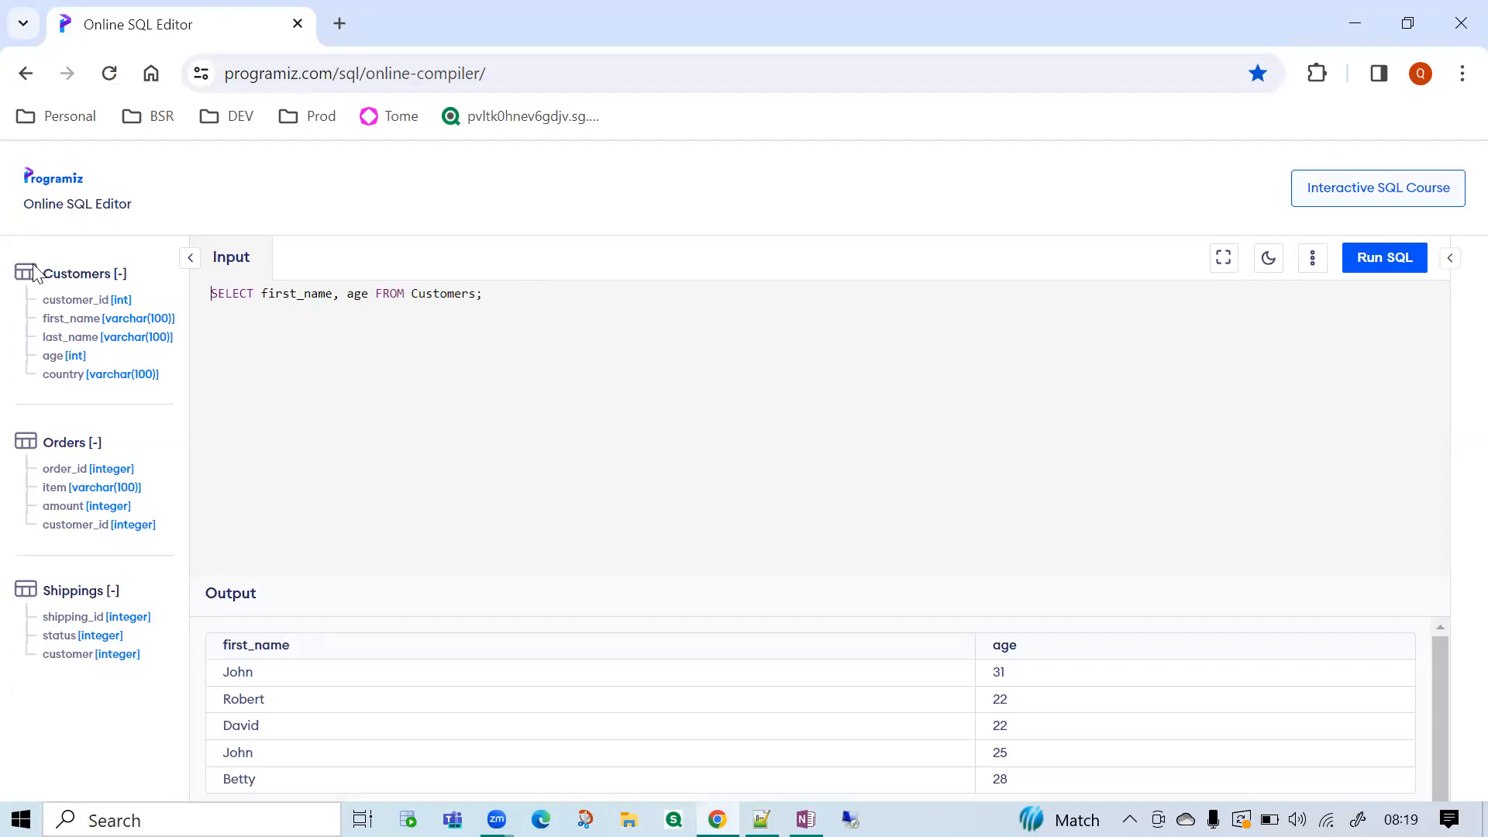
Replace the column list in the Customers query with * and run the query.
drag(489, 294, 370, 294)
click(276, 315)
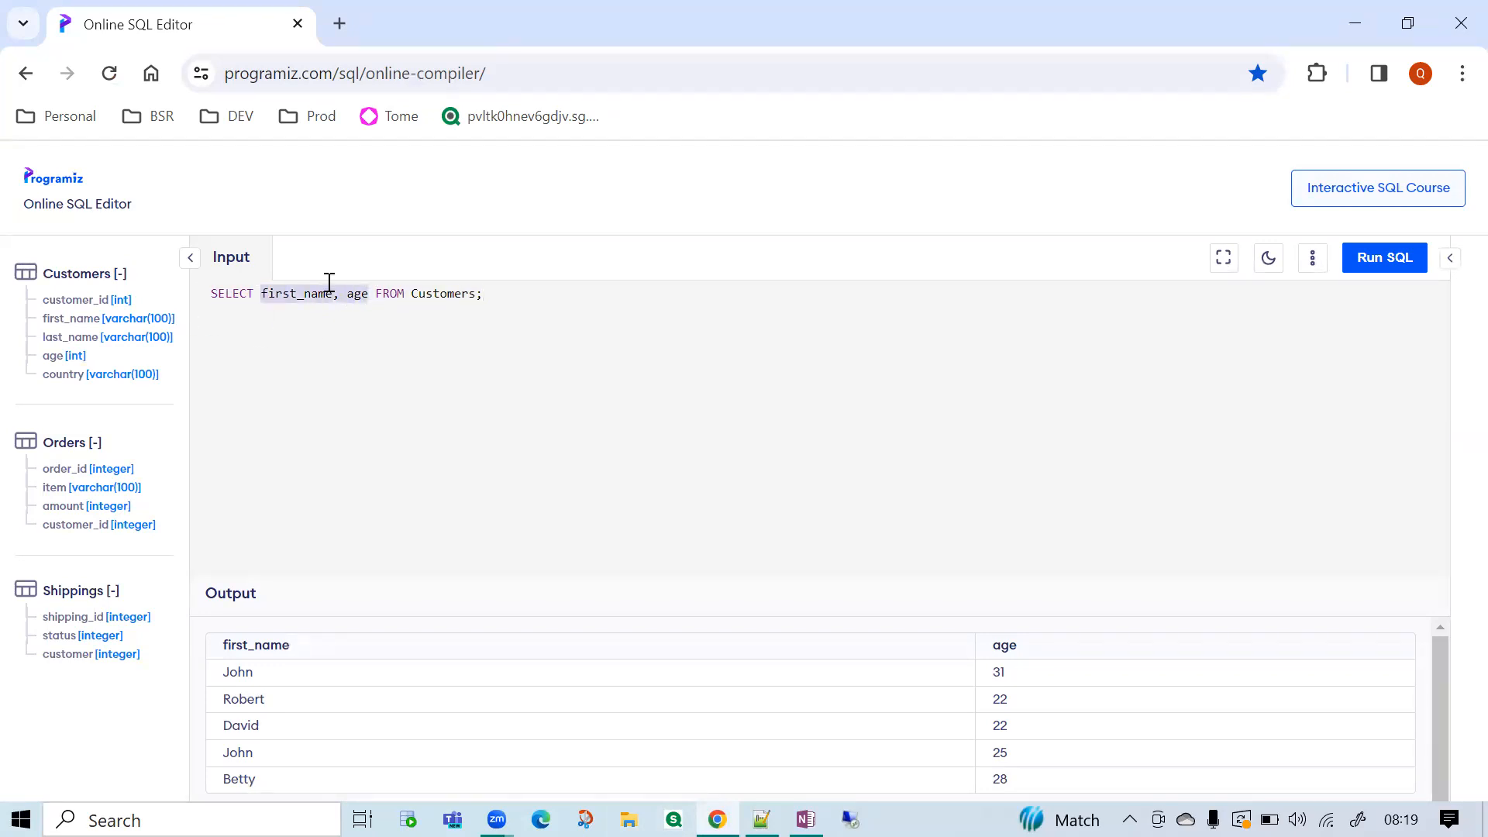
text(*)
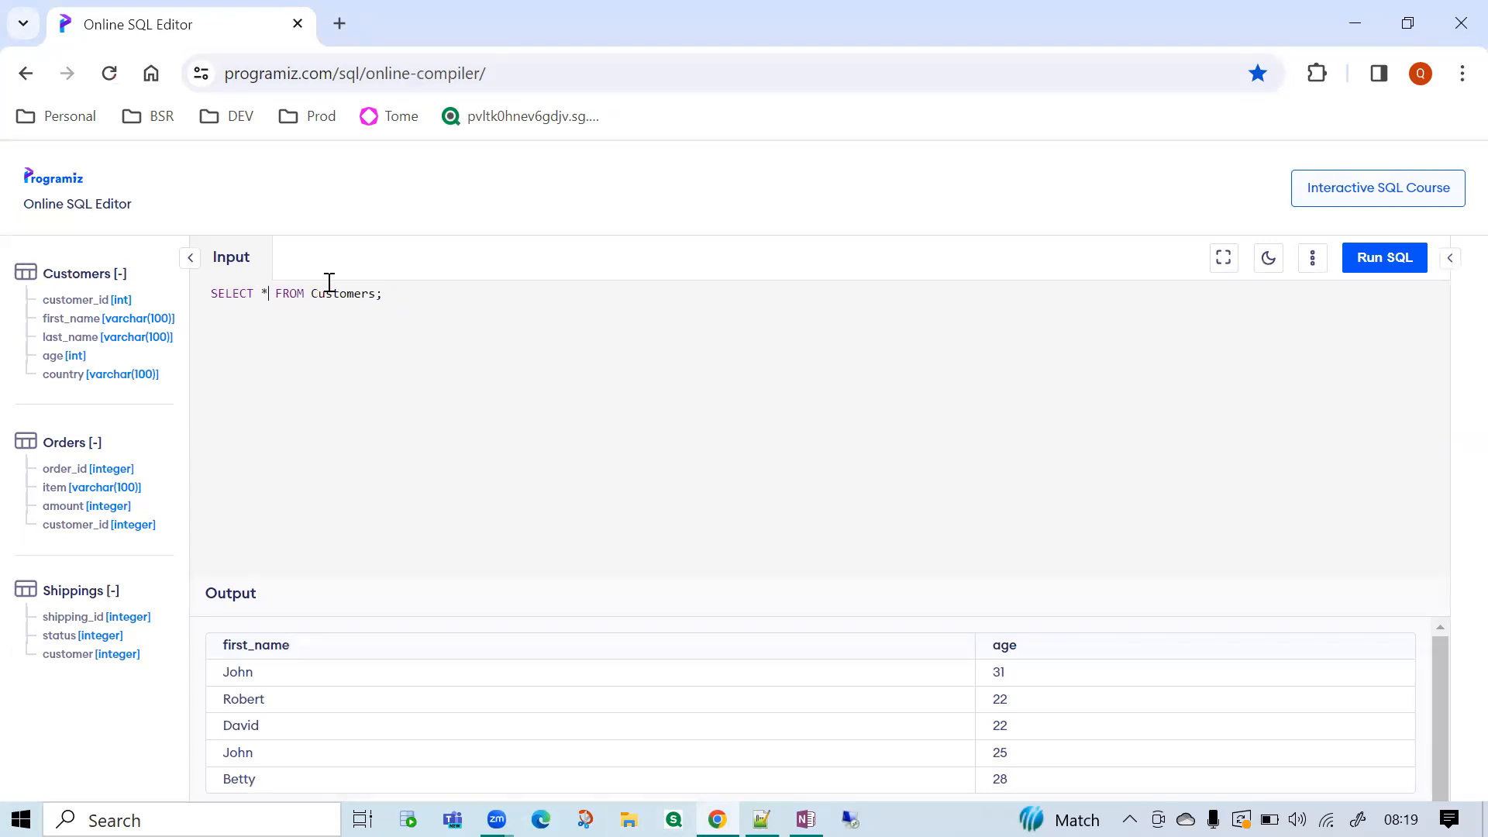
drag(385, 295, 190, 301)
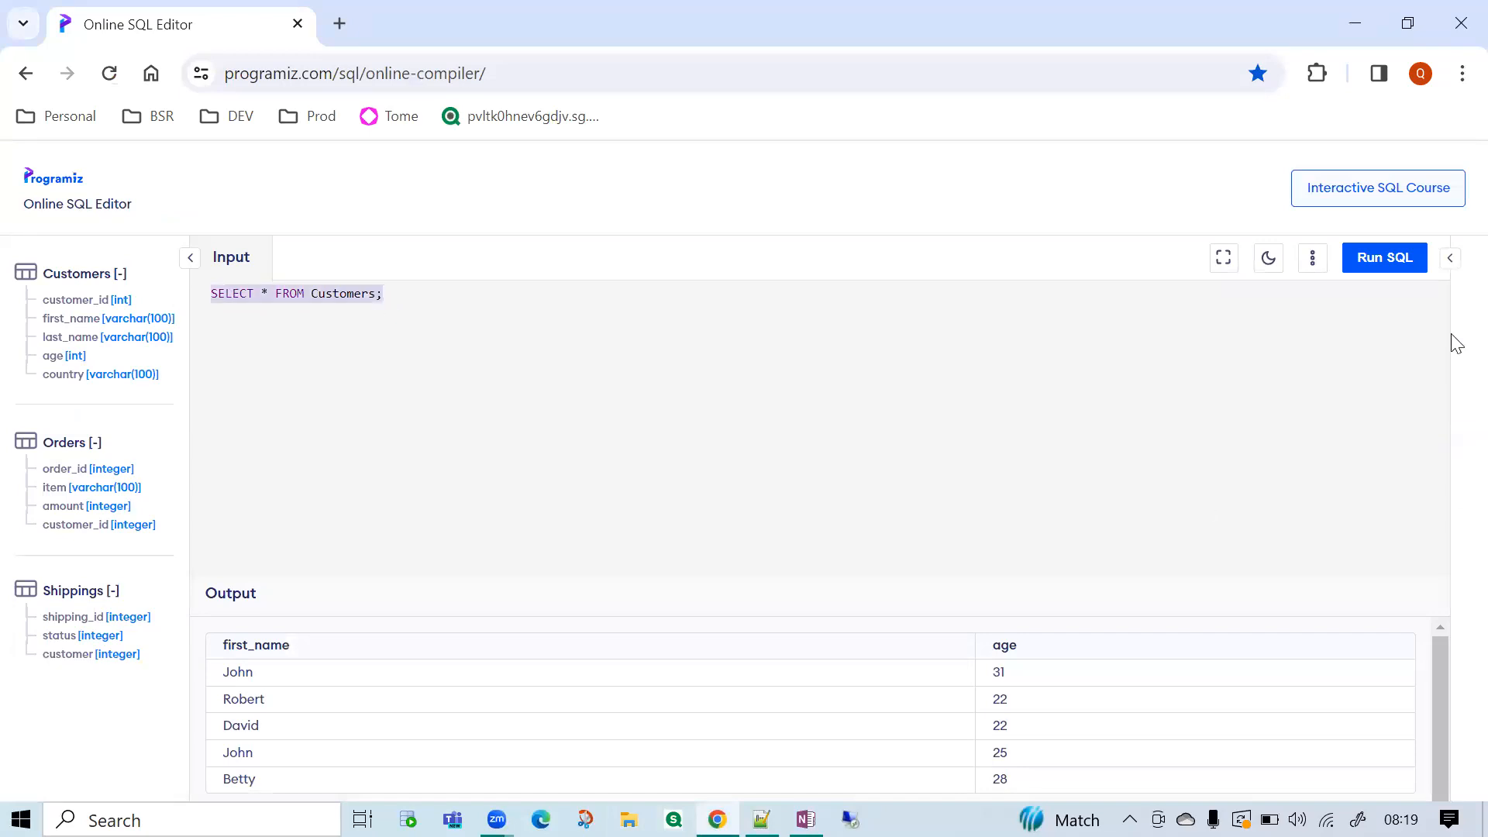
click(1377, 265)
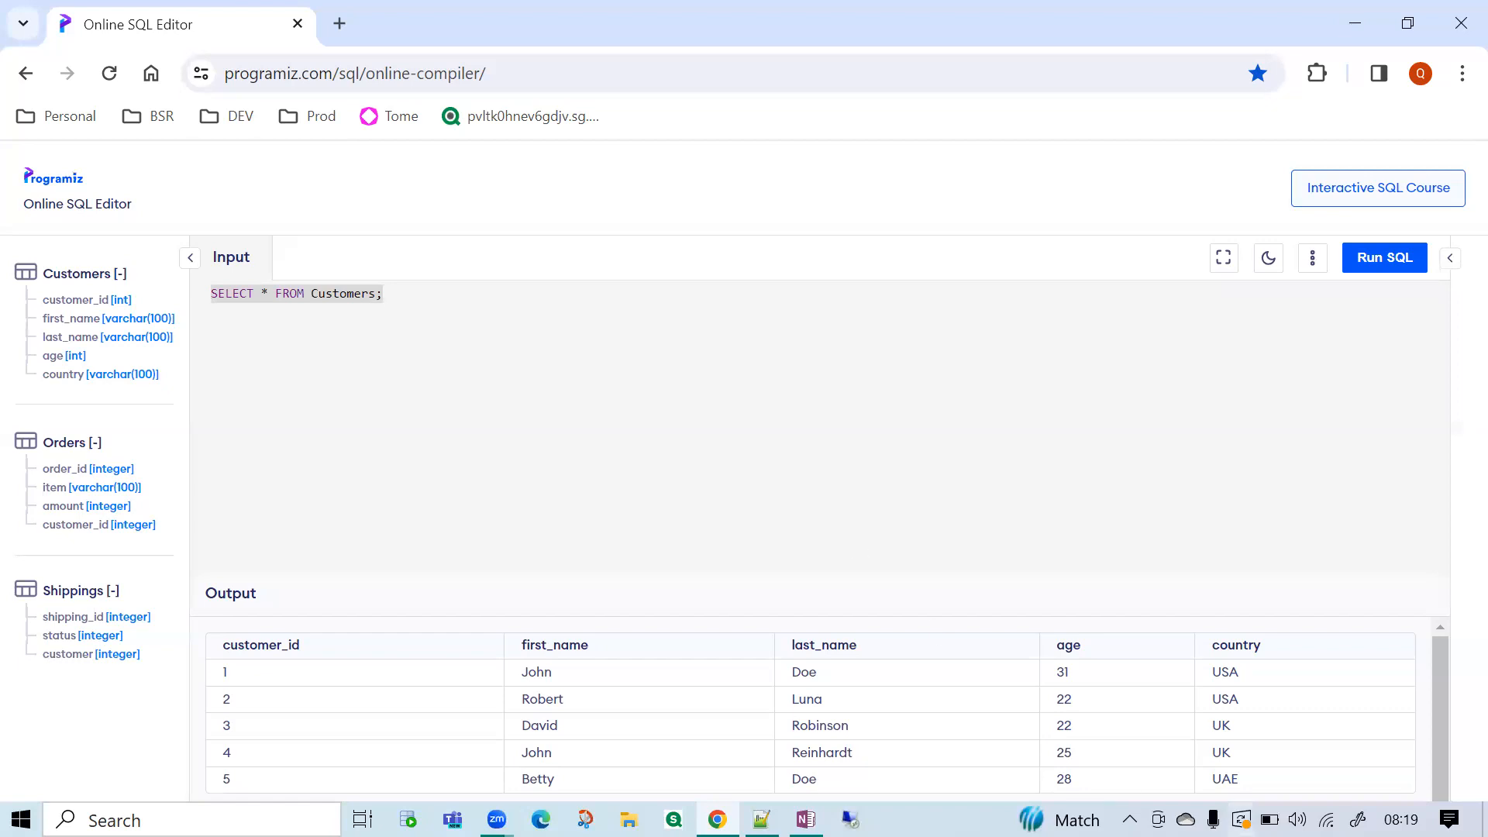
Examine the customer rows and columns in the query output.
drag(1229, 785, 1236, 699)
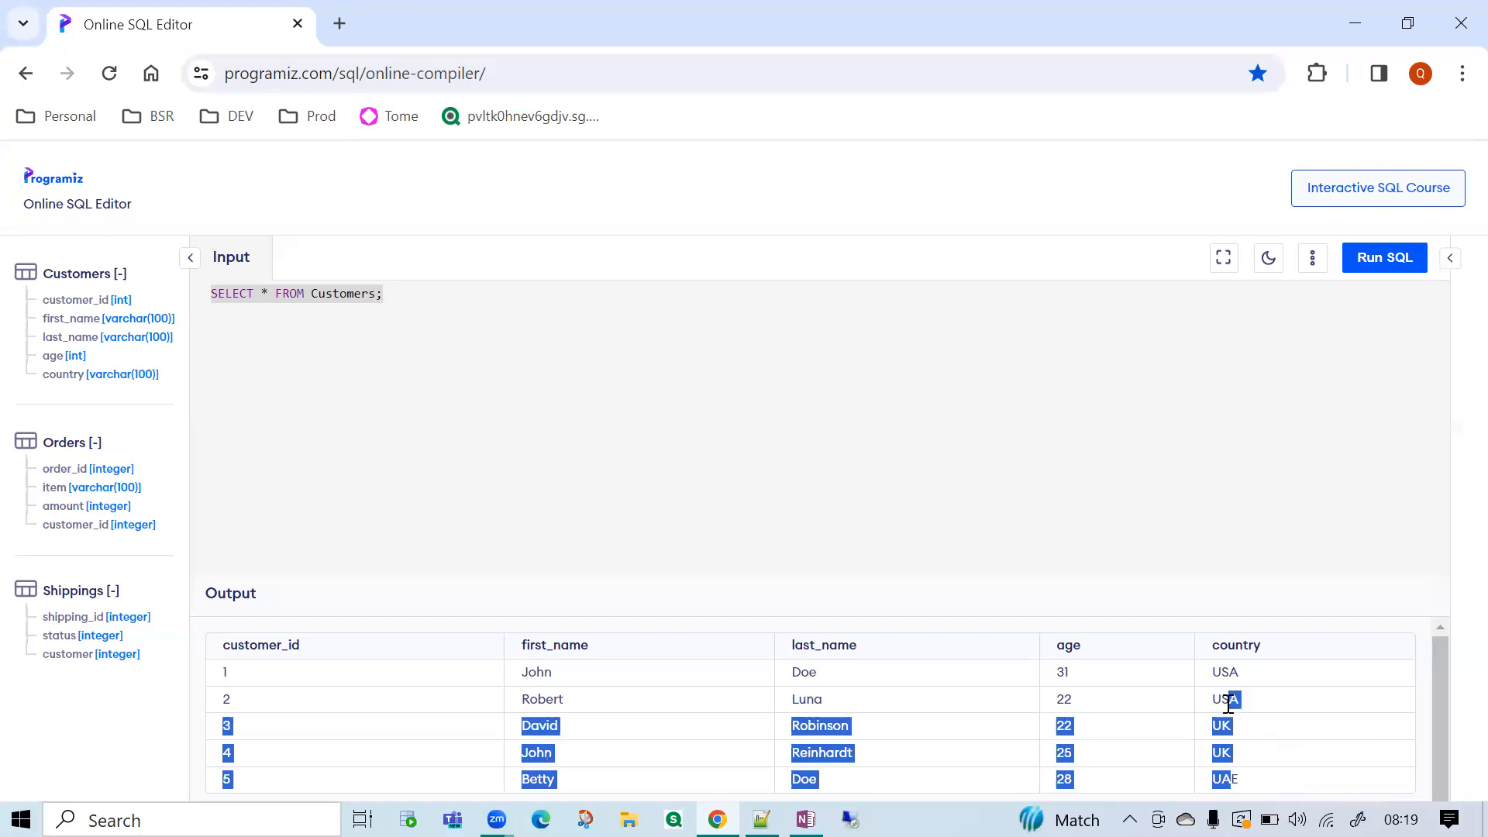
click(1233, 779)
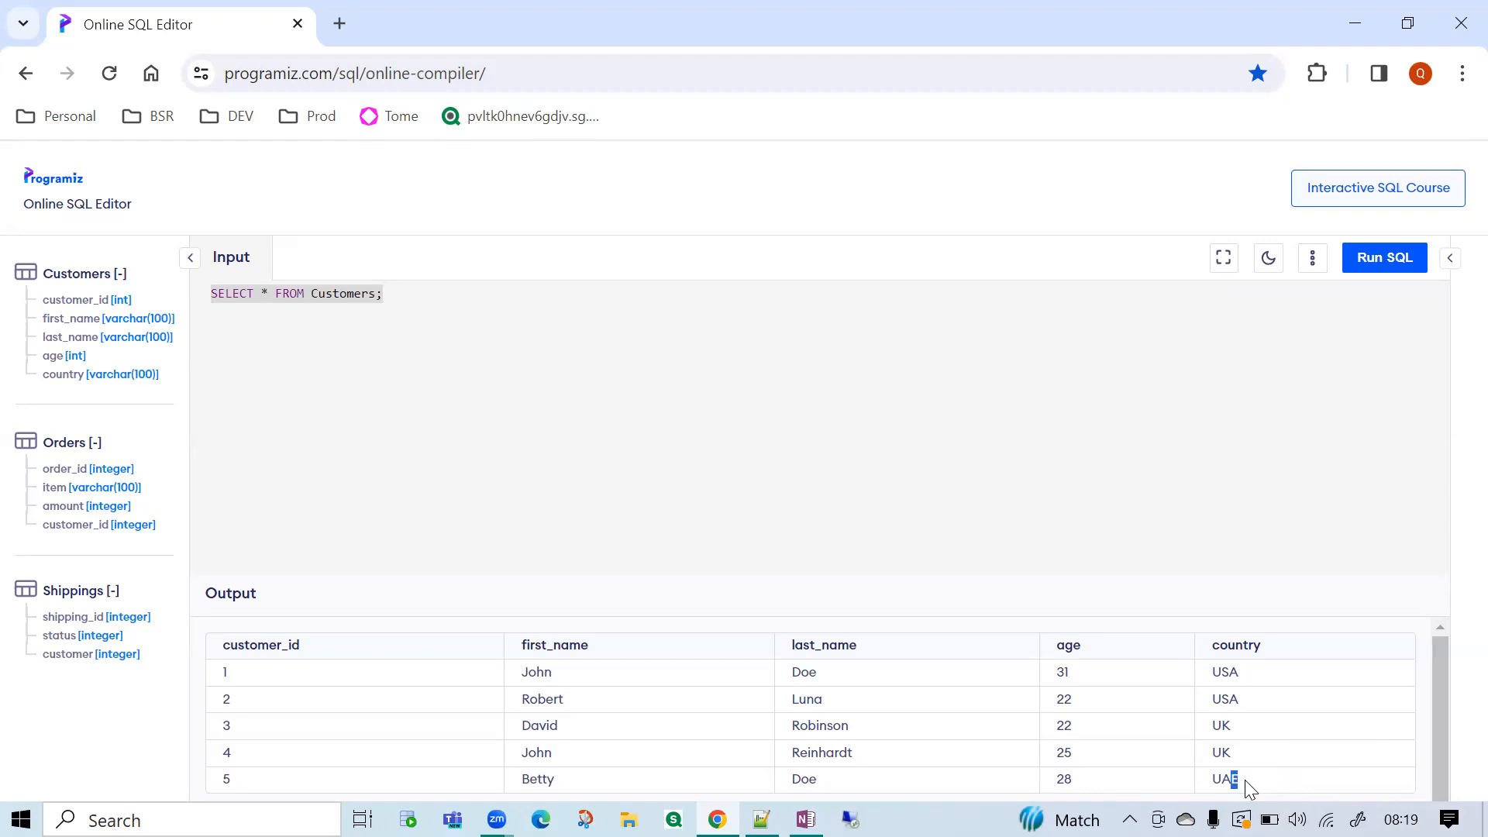
drag(1261, 784, 214, 679)
click(758, 299)
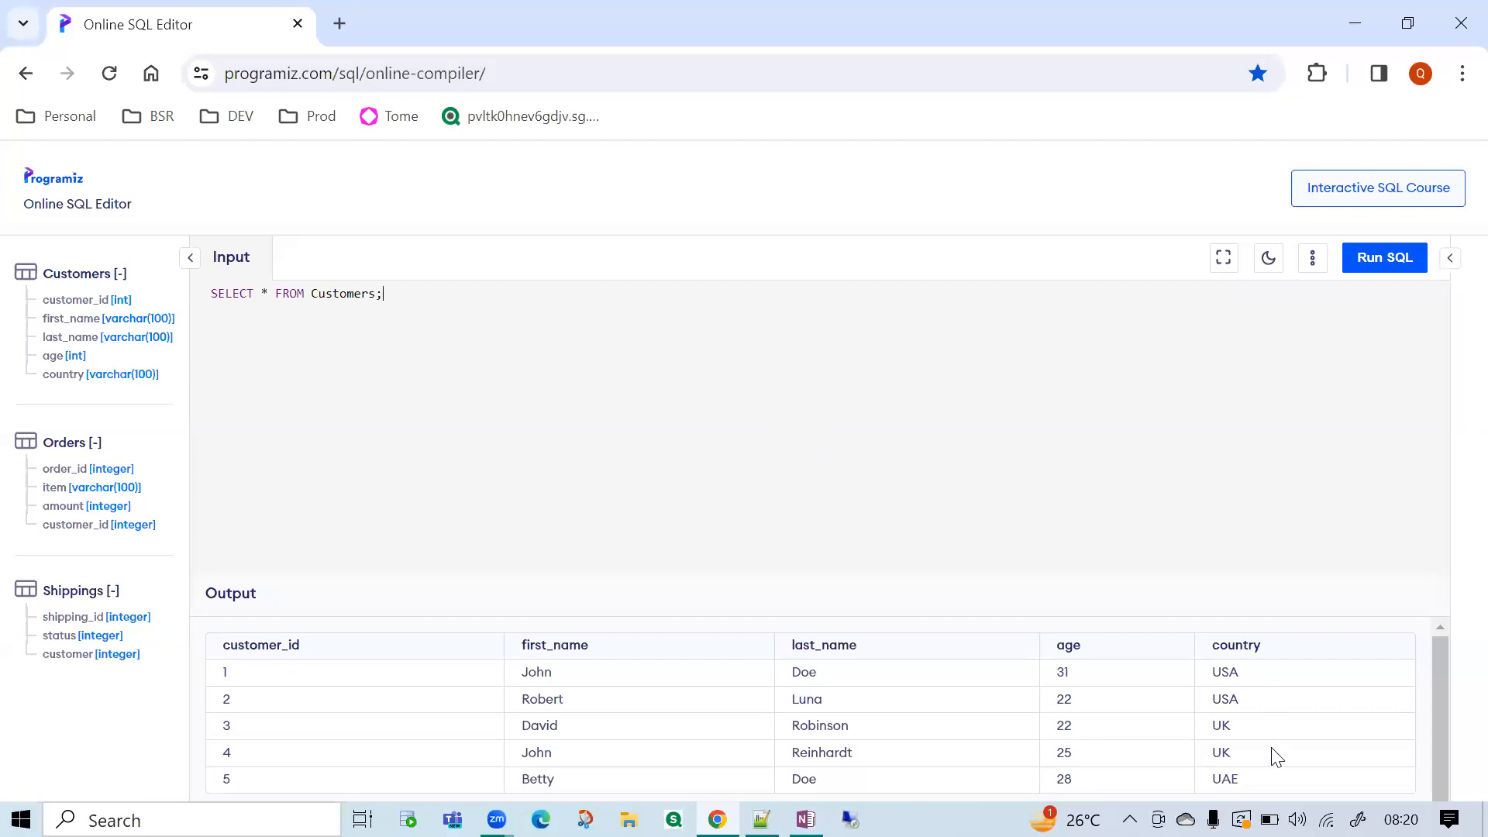
drag(1261, 781, 431, 692)
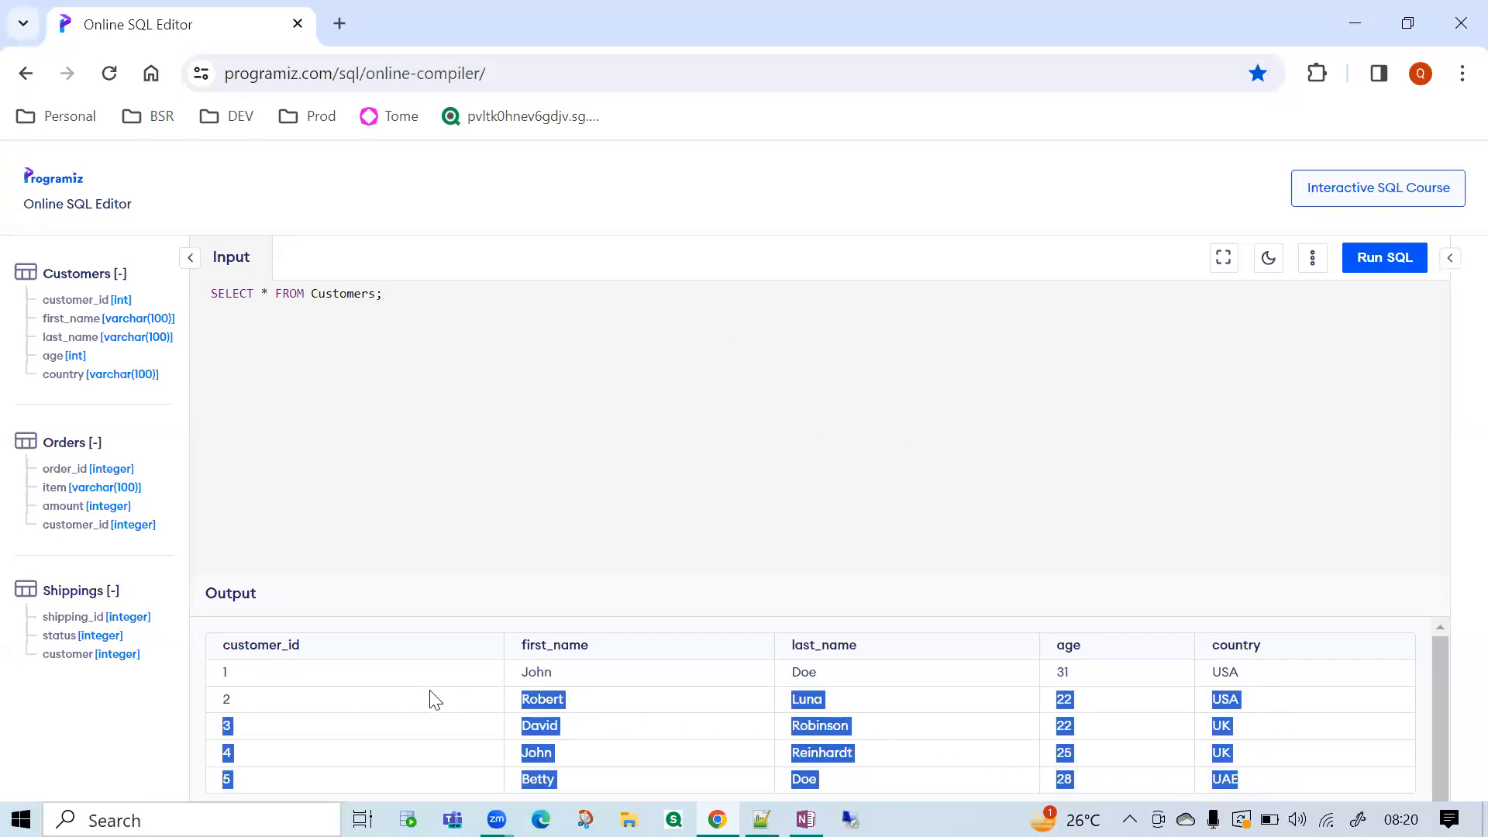
click(637, 727)
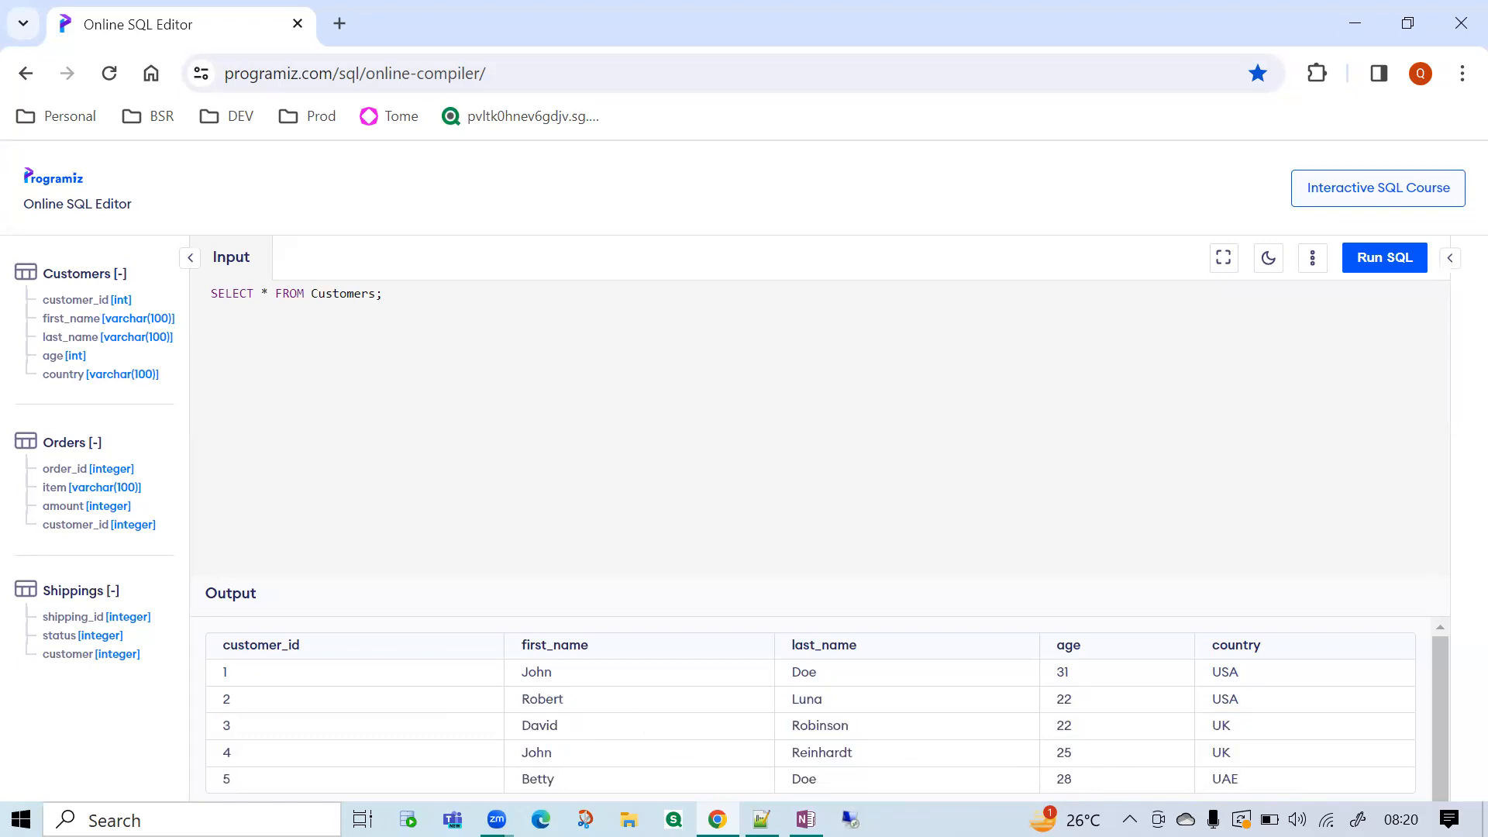
drag(1295, 769, 782, 702)
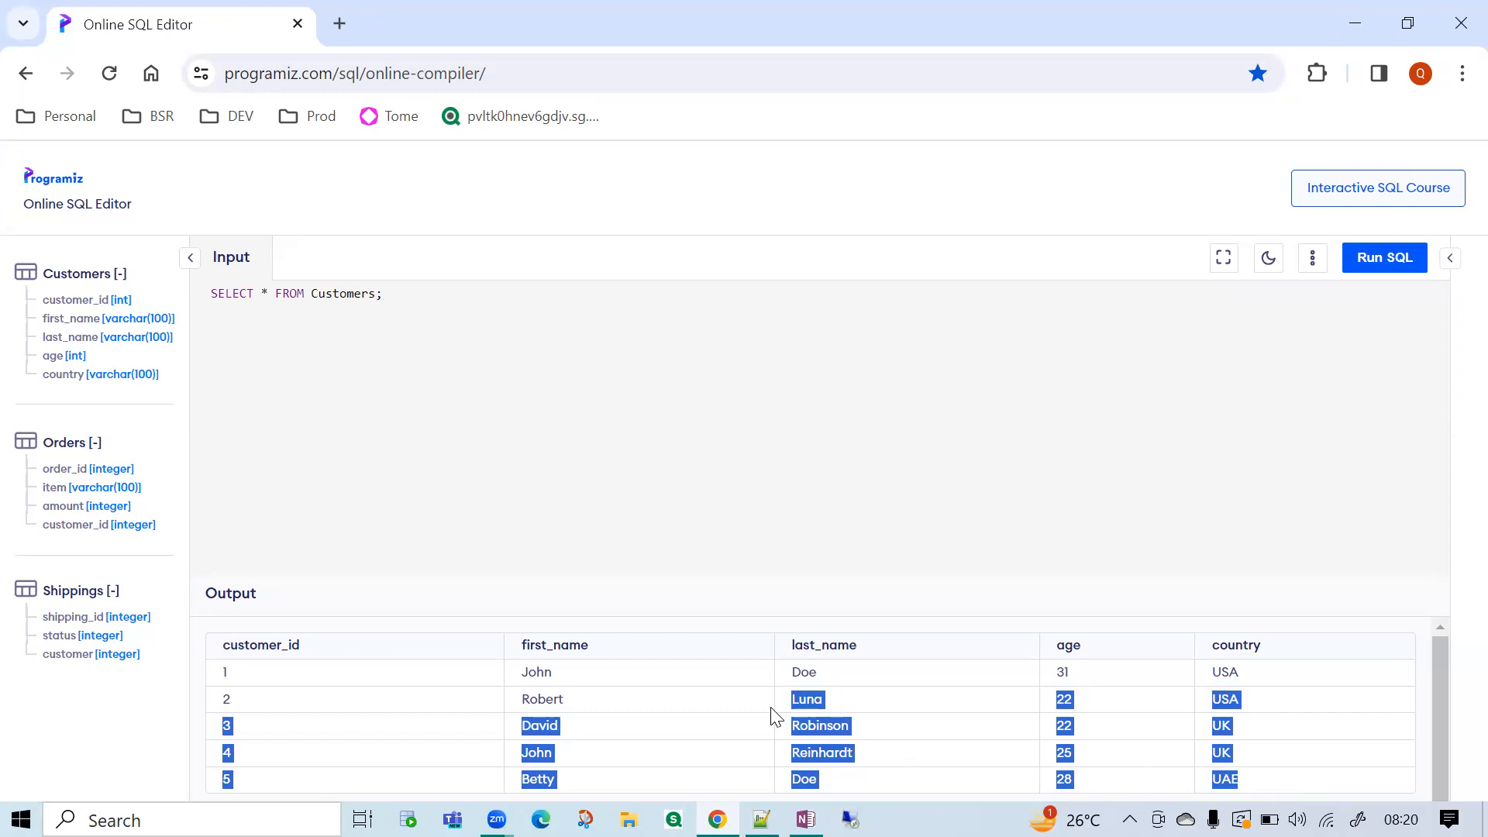
click(772, 708)
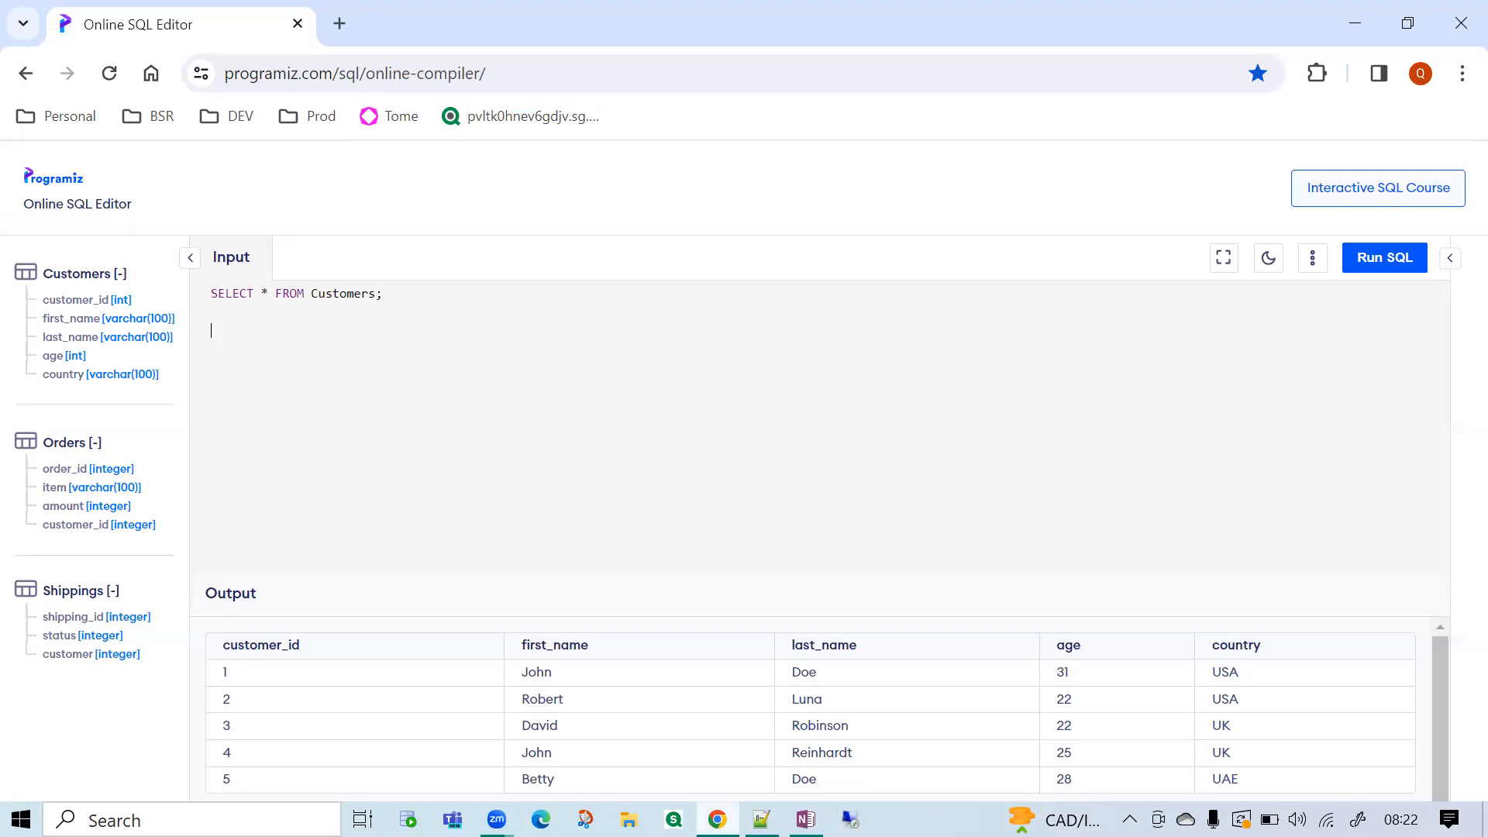
Switch to the Notepad++ notes and add the line "Where" below the Decimal line, leaving blank lines between them.
click(761, 819)
key(Return)
key(Return)
key(Return)
text(Where)
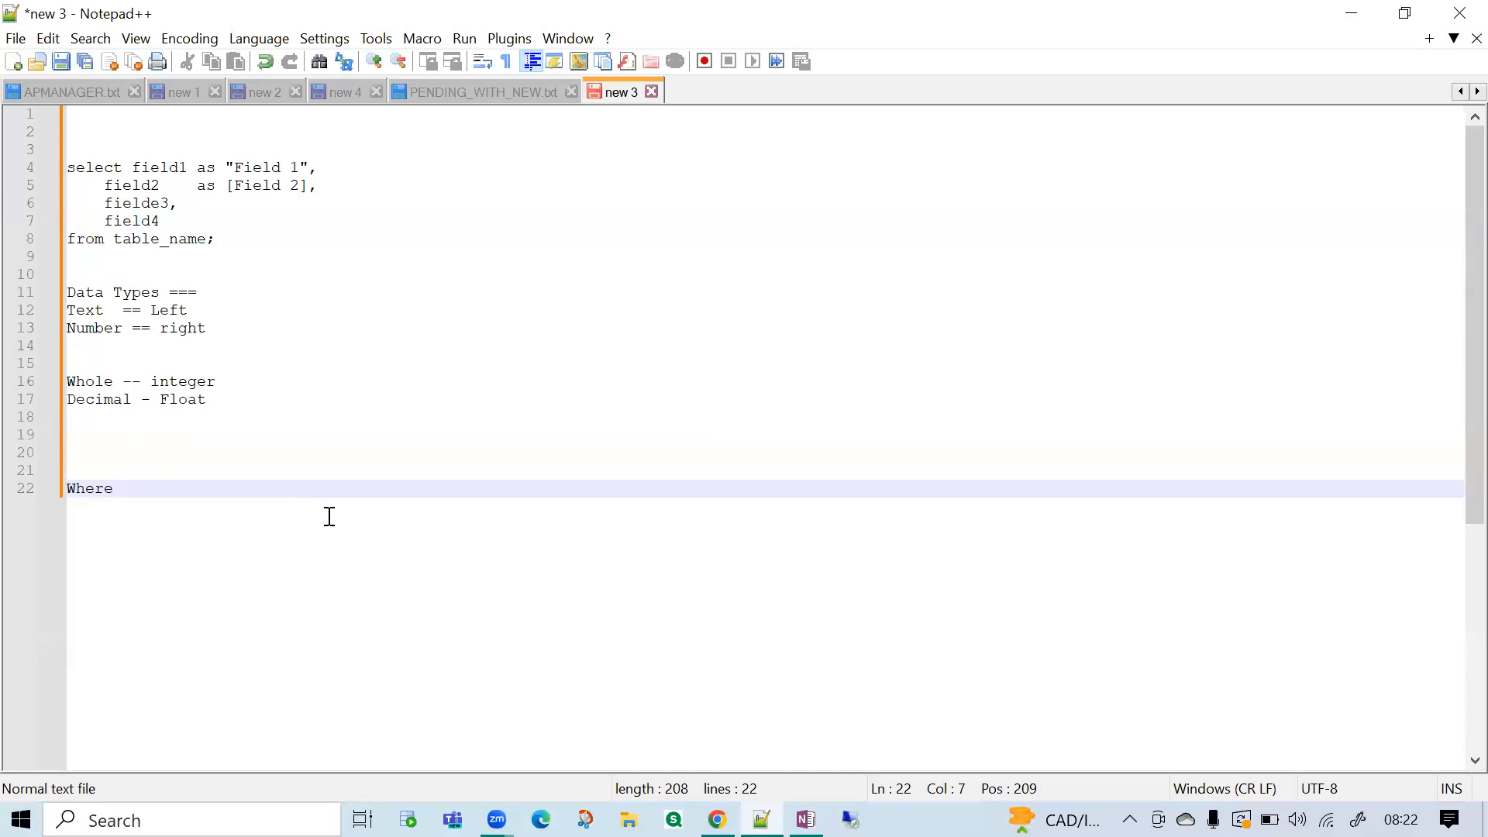
Add the line "and / or" under the Where line.
key(Return)
text(a)
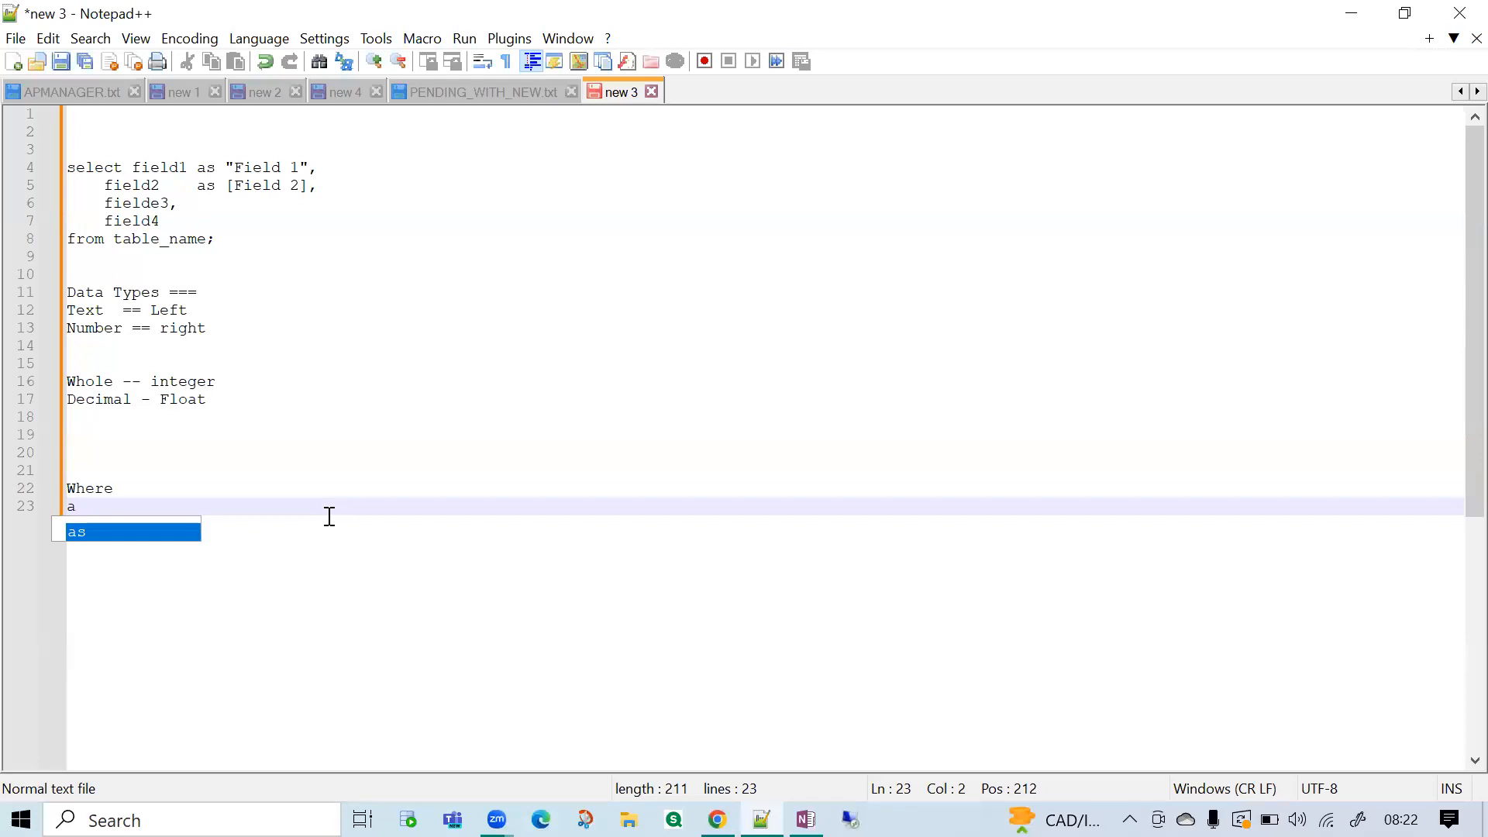
key(BackSpace)
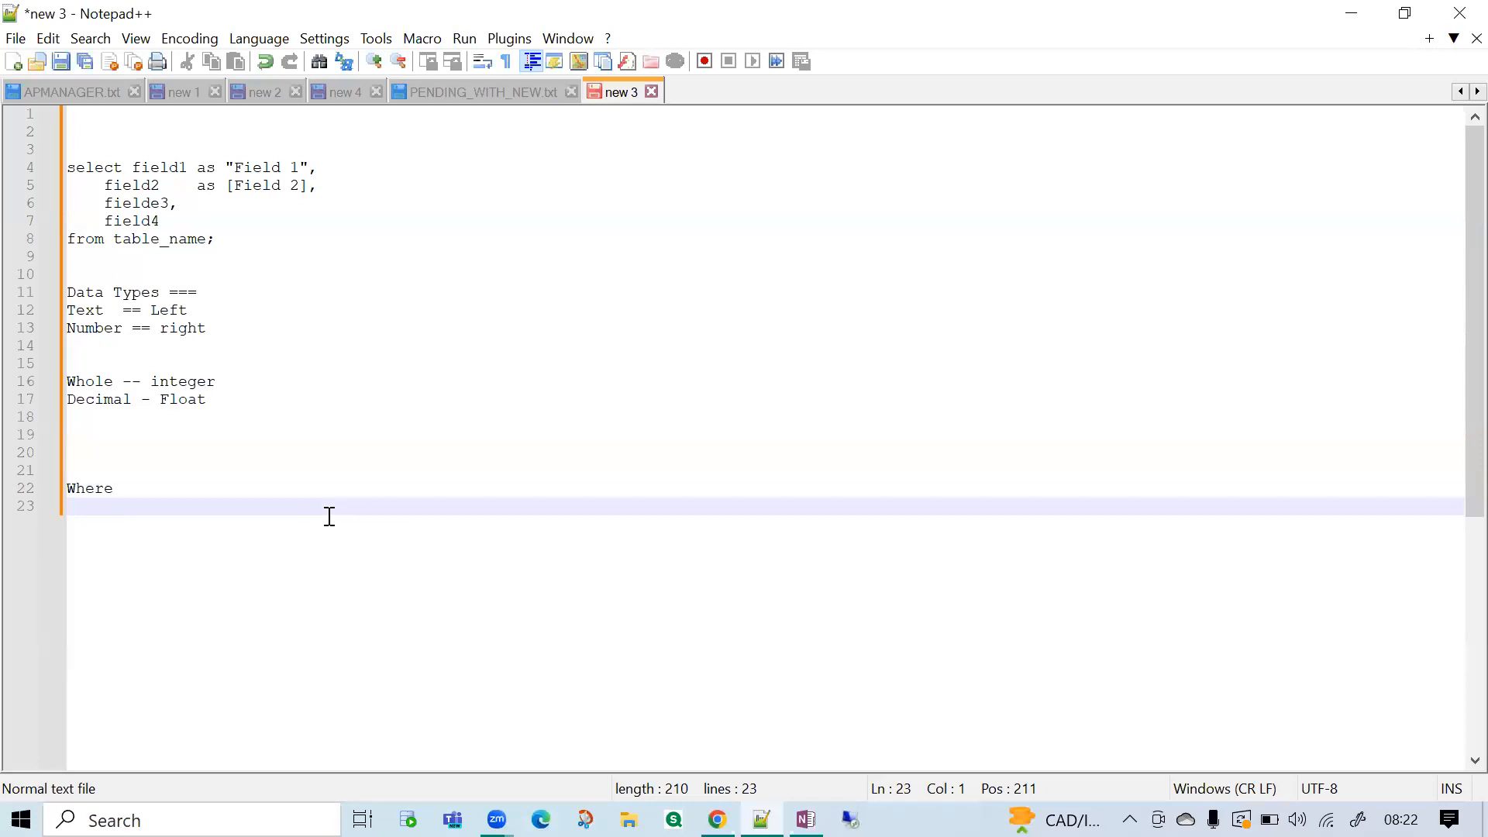
text(and / or)
Switch to the Online SQL Editor and add the clause "where country = 'USA'" on a new line before the query's semicolon.
click(717, 819)
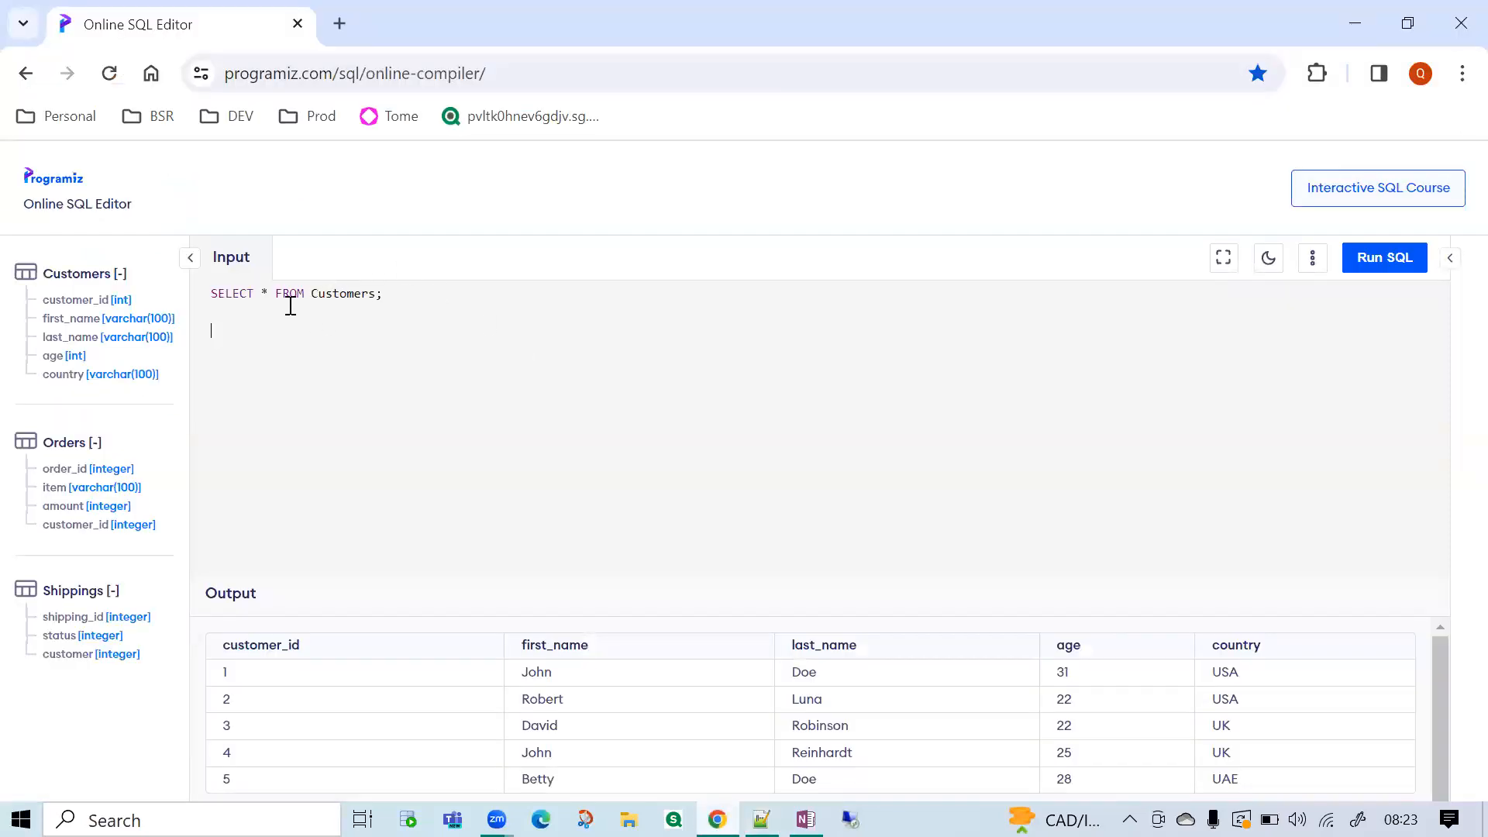
double_click(352, 294)
click(377, 296)
key(Return)
text(where)
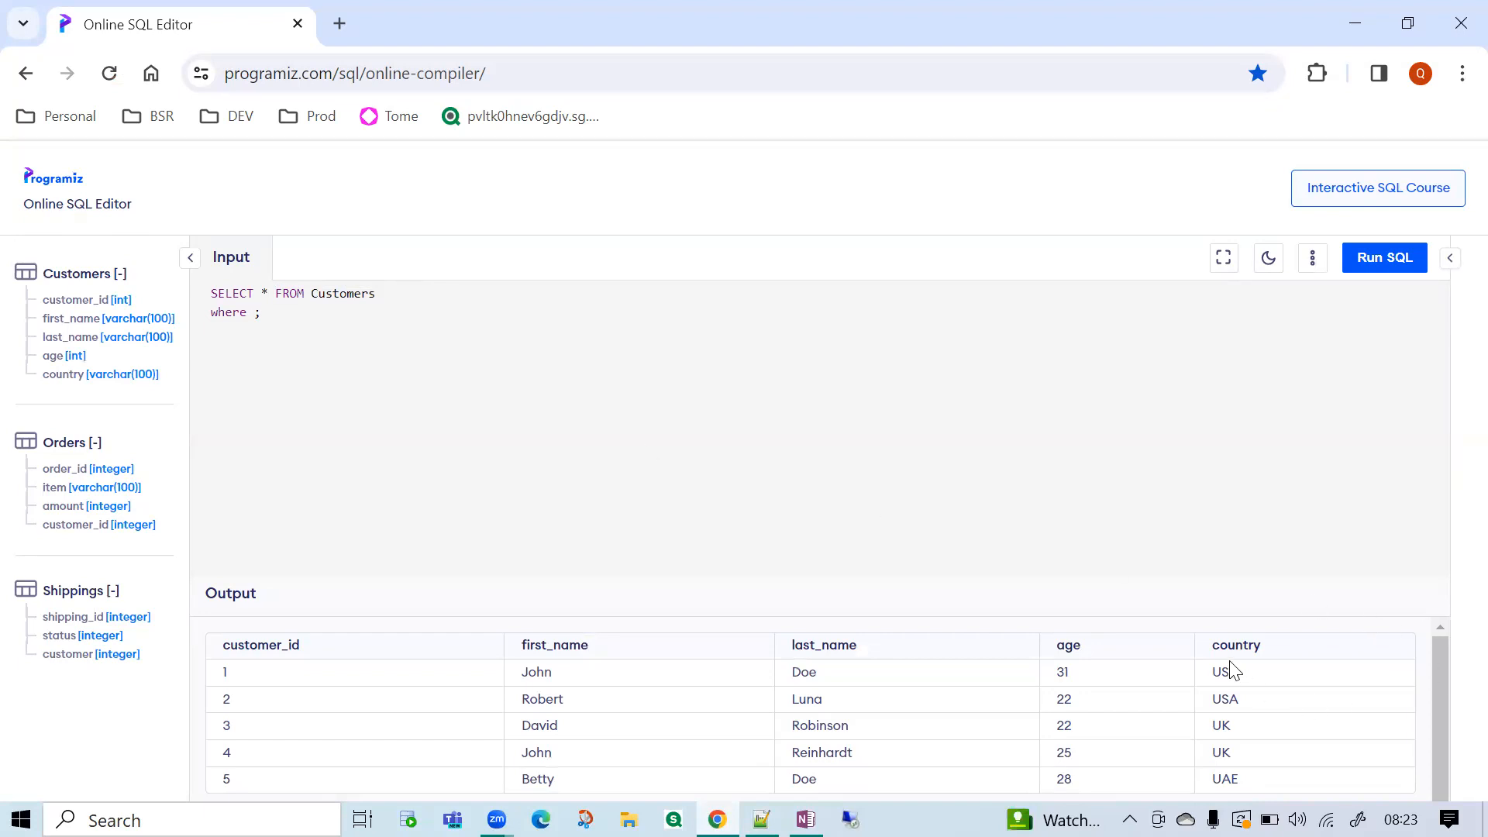
text(country = 'USA')
Compare the country condition and its quoted value in the where clause with the country column of the output.
double_click(1226, 673)
double_click(1248, 646)
double_click(1227, 671)
click(343, 313)
double_click(1225, 672)
click(353, 318)
click(365, 329)
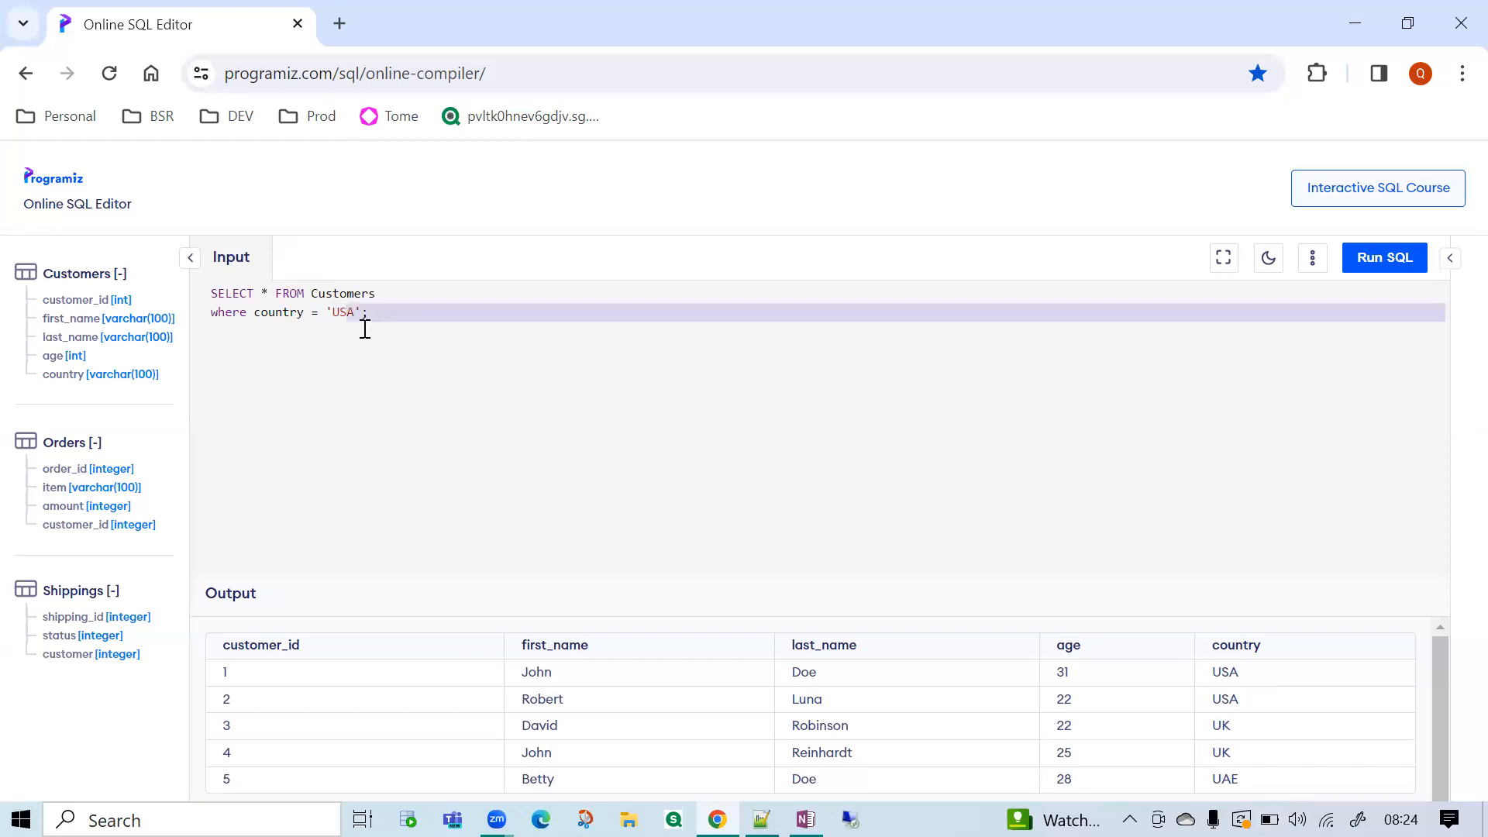
double_click(353, 318)
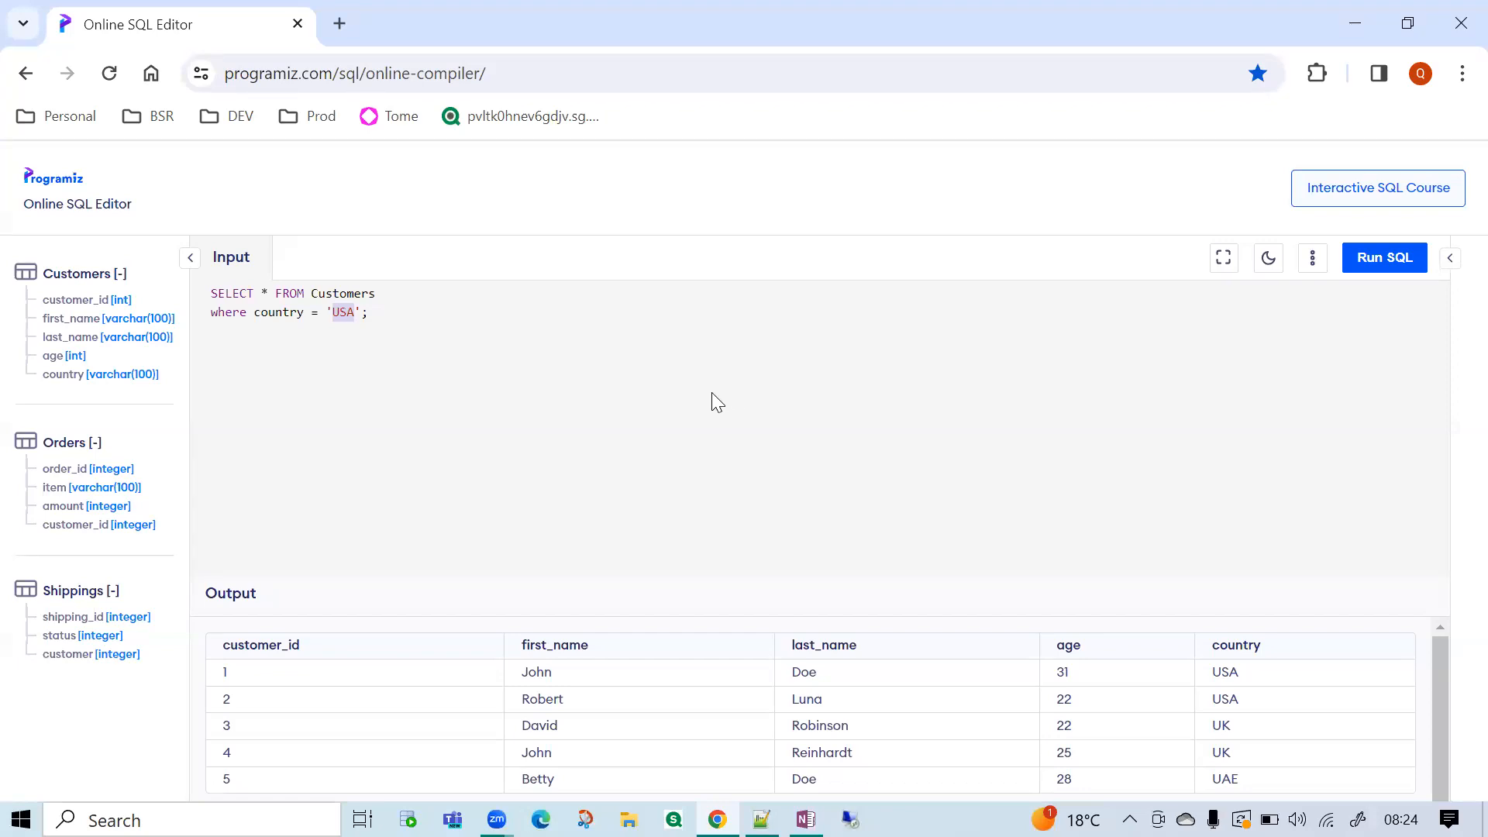
click(336, 313)
double_click(1230, 674)
drag(370, 313, 243, 289)
click(241, 313)
double_click(341, 312)
double_click(317, 312)
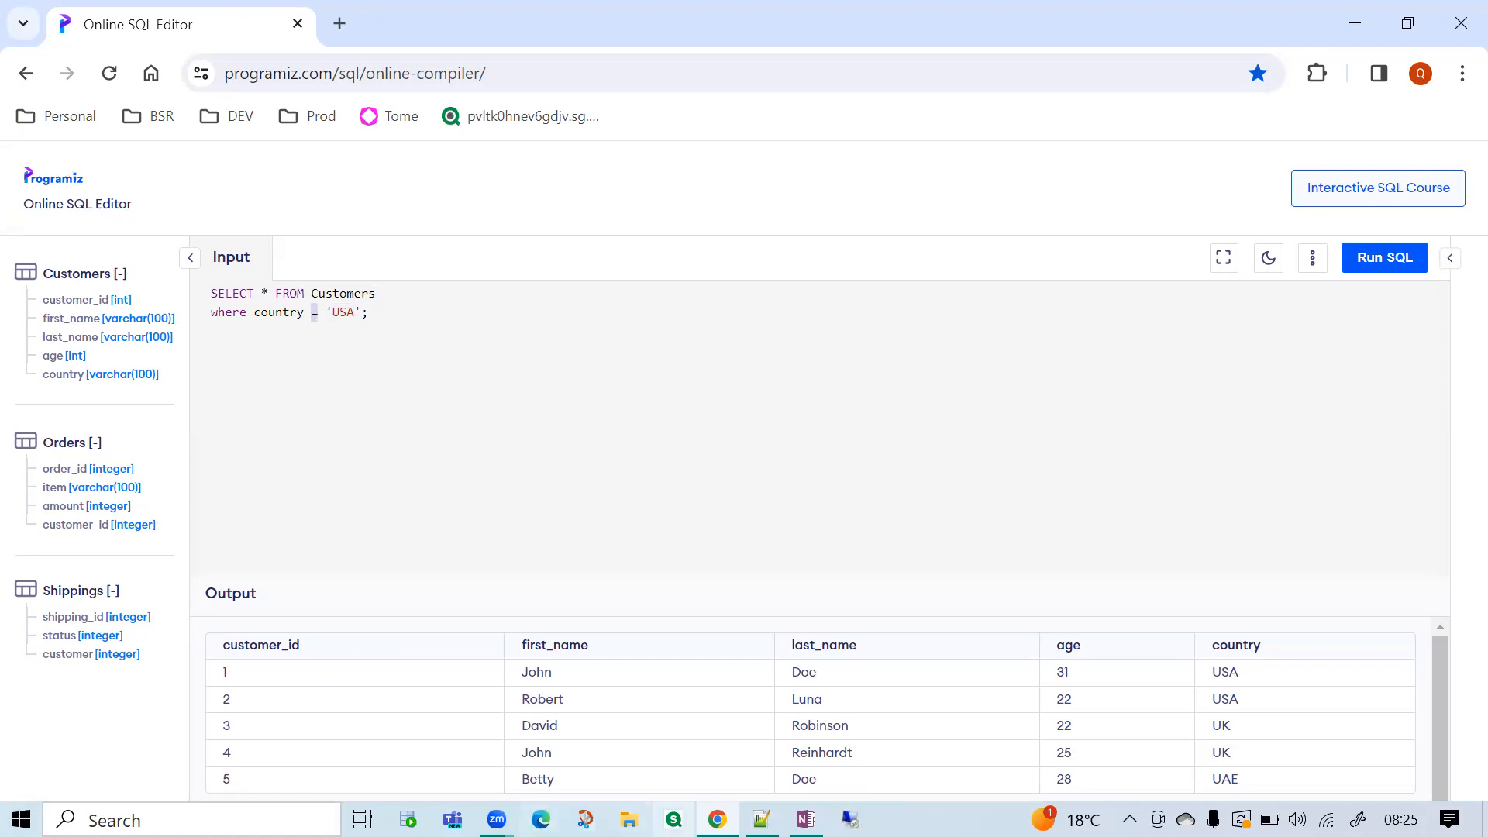
Switch to File Explorer and open the Datasets folder inside VLR Trainings.
click(629, 819)
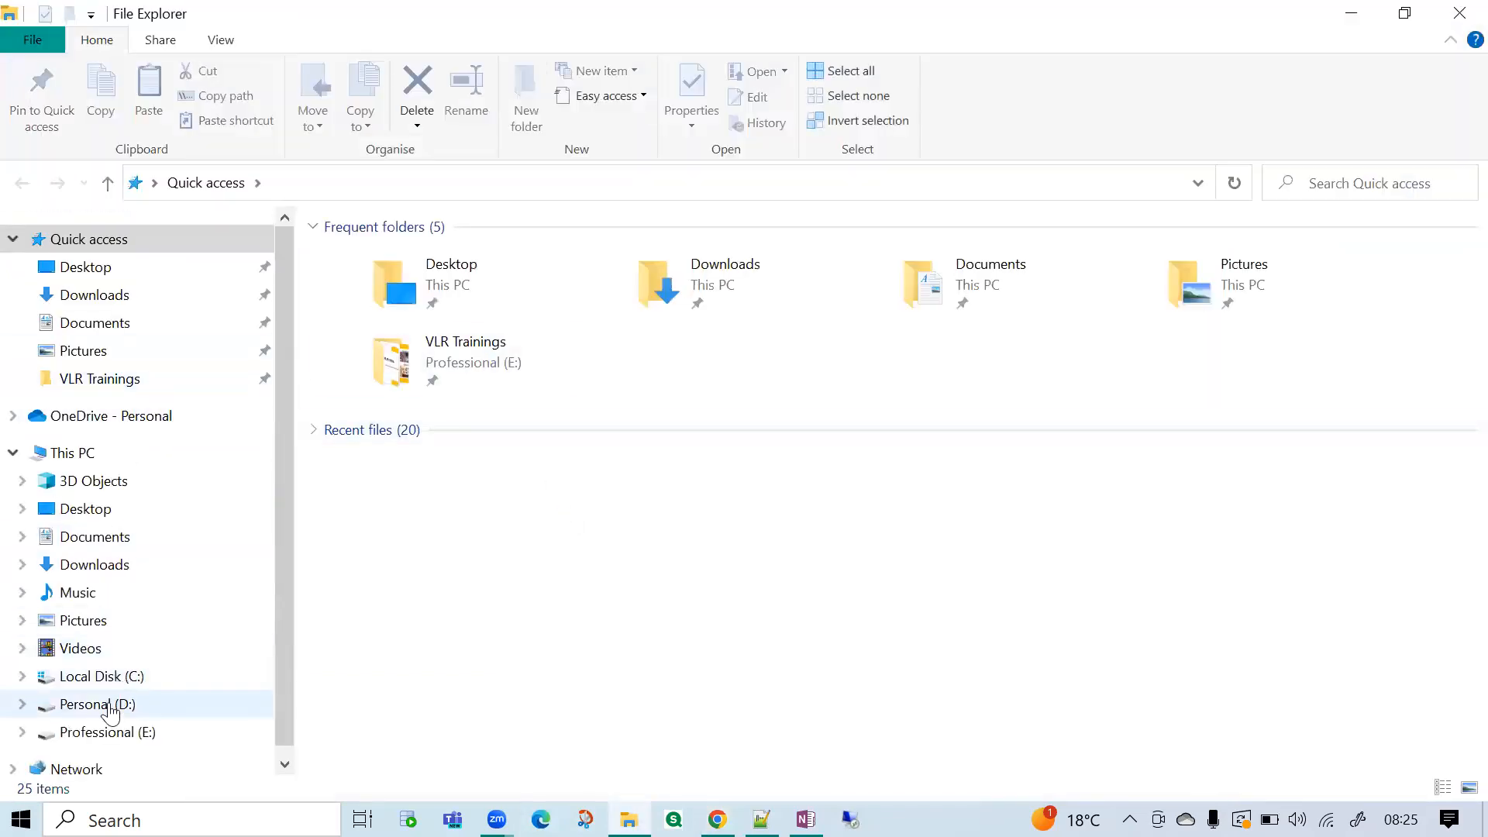
click(127, 382)
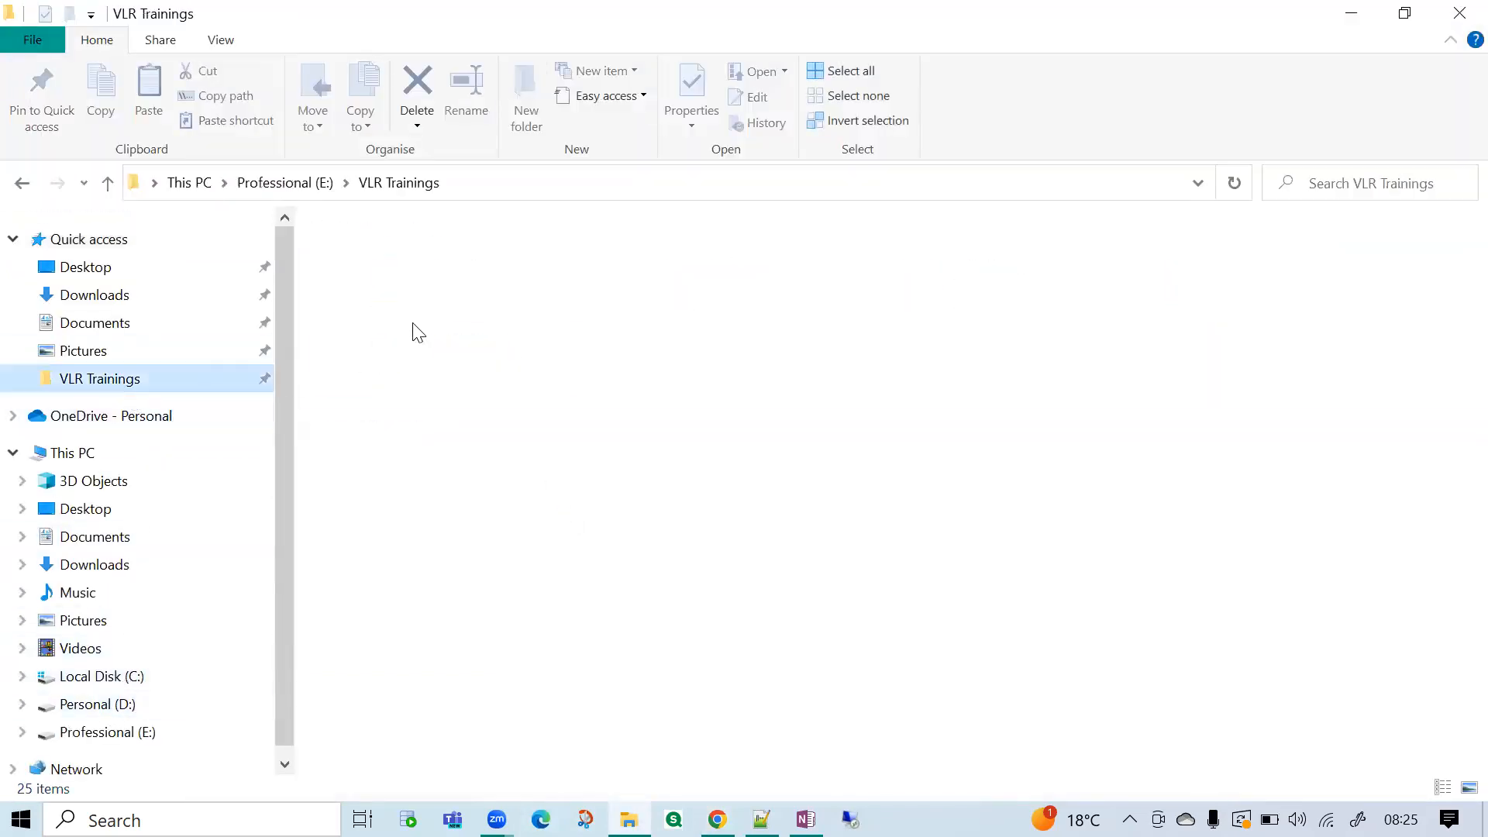
click(407, 261)
double_click(407, 261)
double_click(407, 261)
click(473, 183)
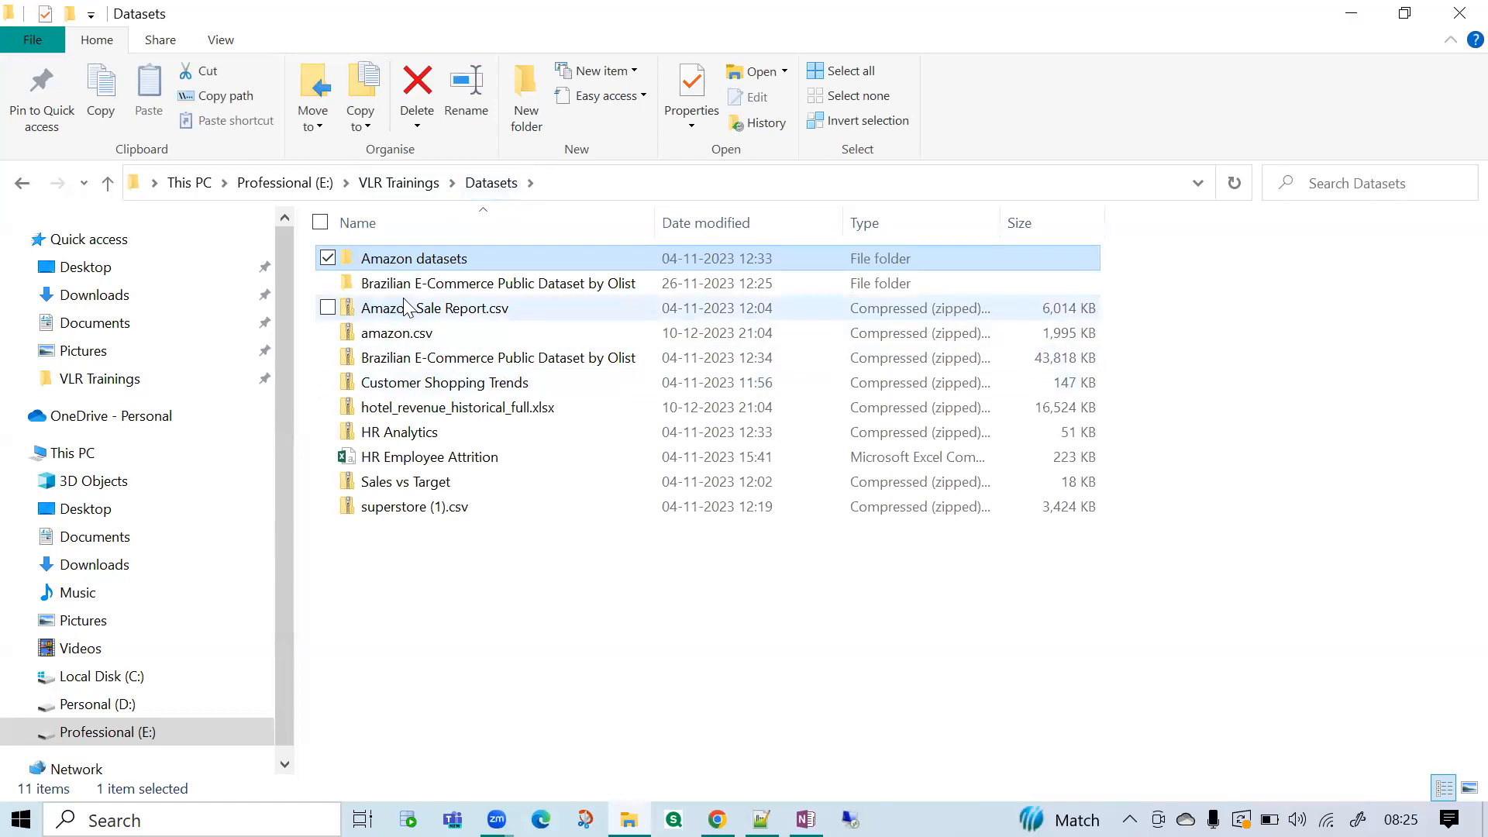
Open olist_customers_dataset from the Brazilian E-Commerce Public Dataset by Olist folder in Excel and widen all its columns.
double_click(411, 287)
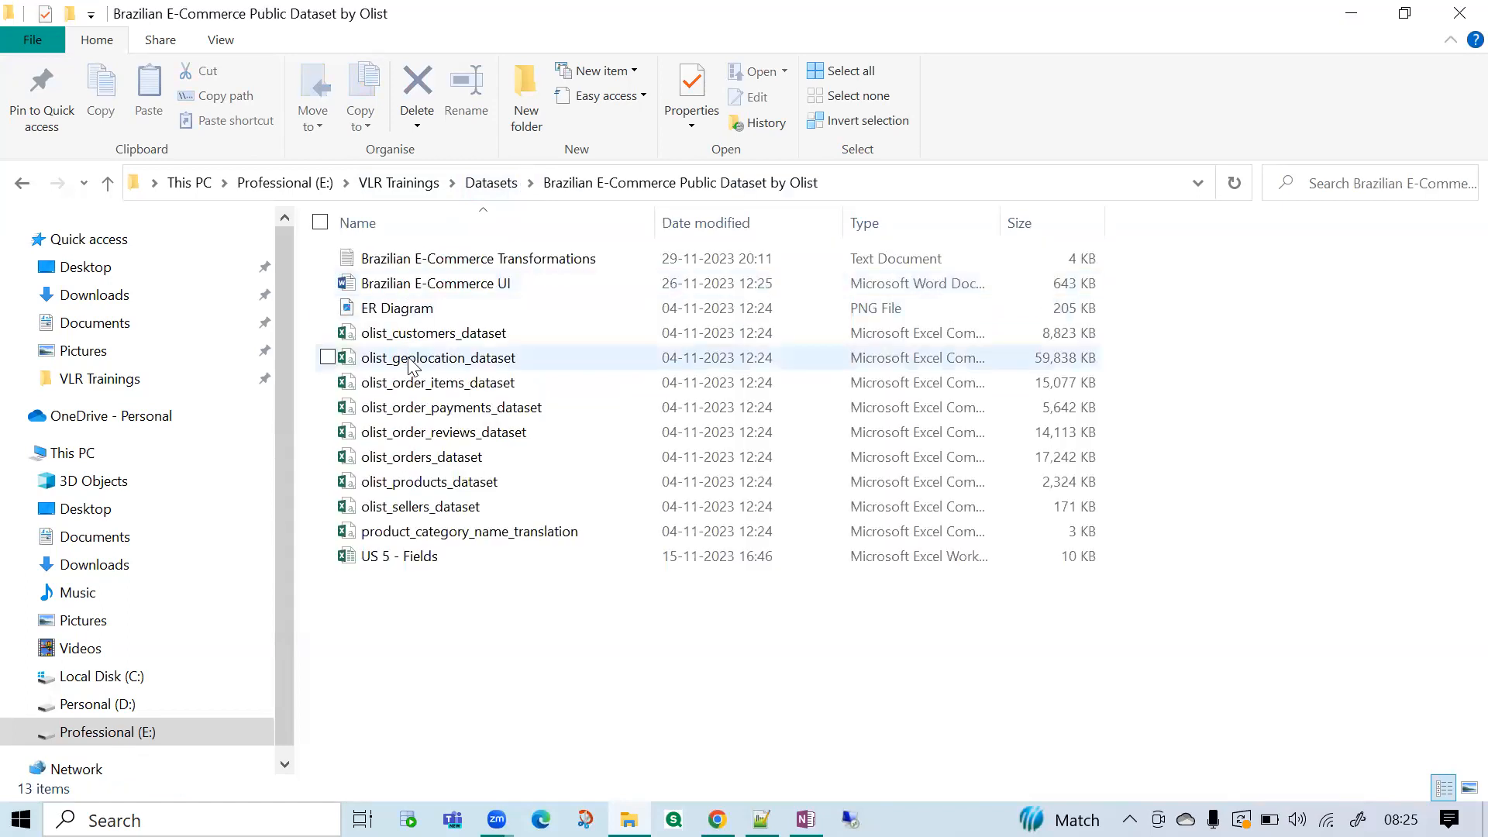
double_click(416, 341)
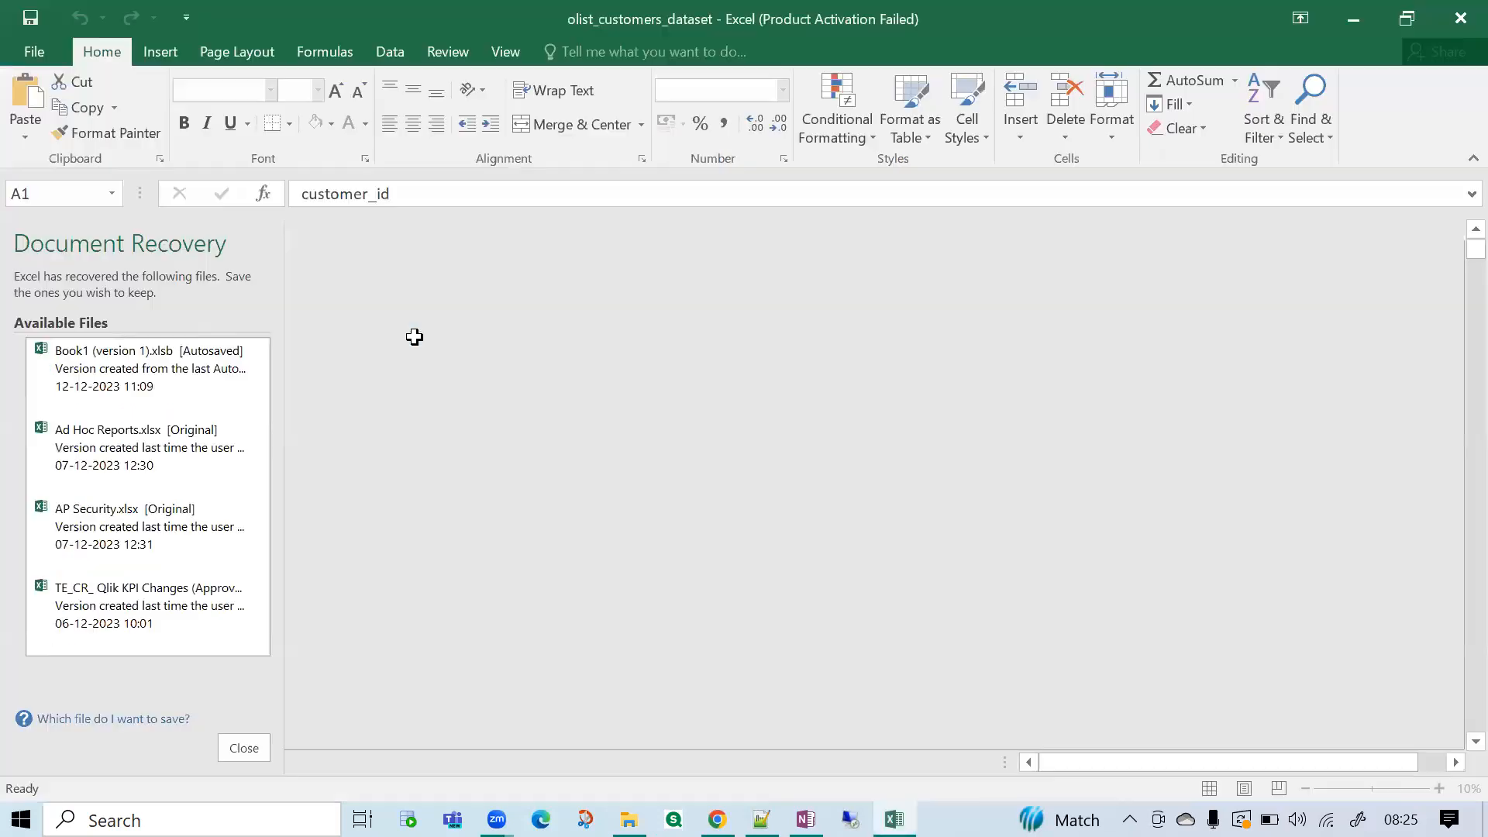
click(306, 232)
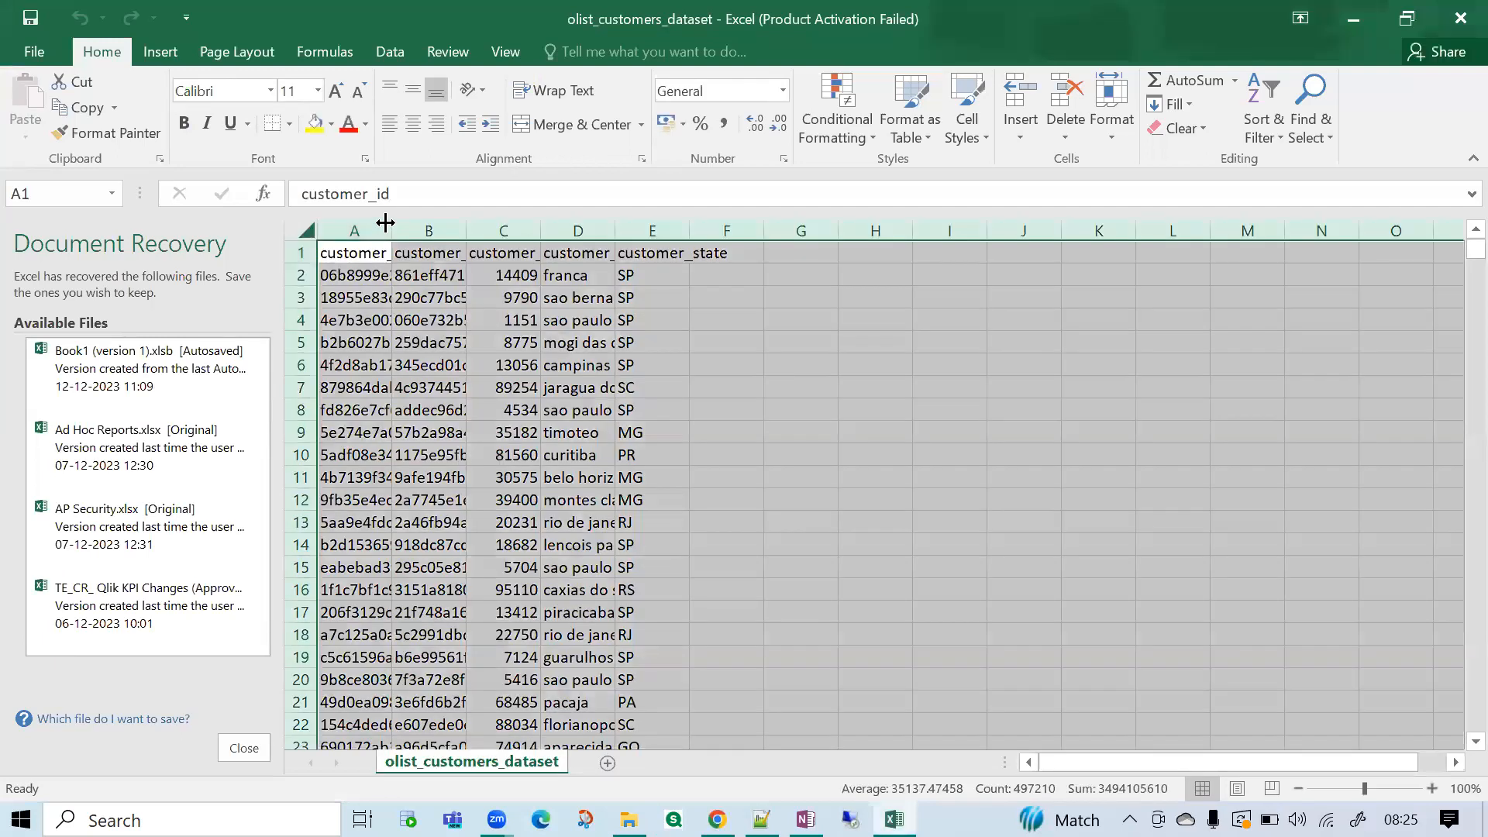
double_click(385, 223)
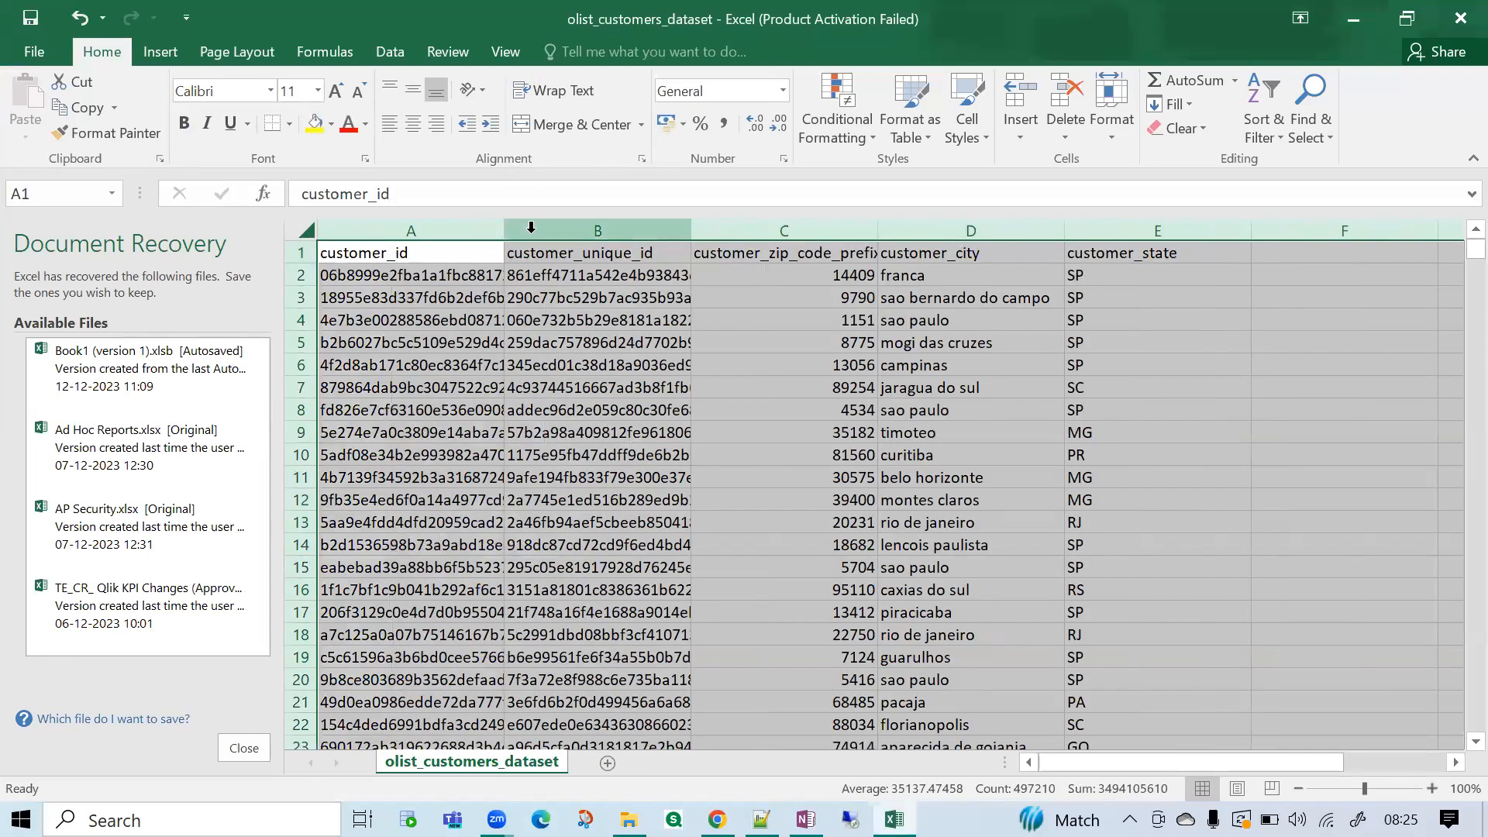
Widen all columns of the customers sheet further and dismiss the Office activation wizard.
drag(503, 230, 560, 233)
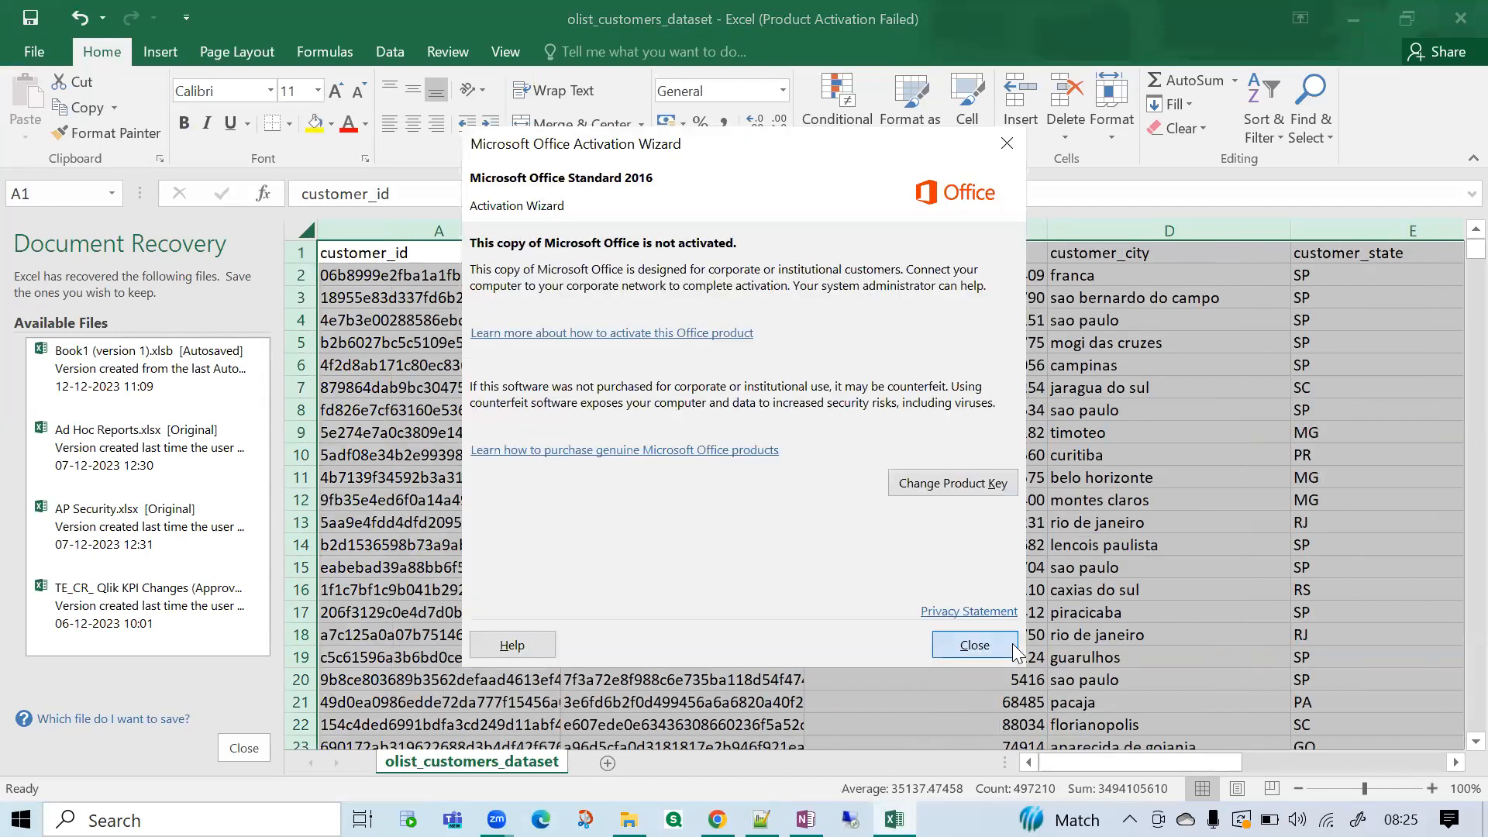
click(1012, 649)
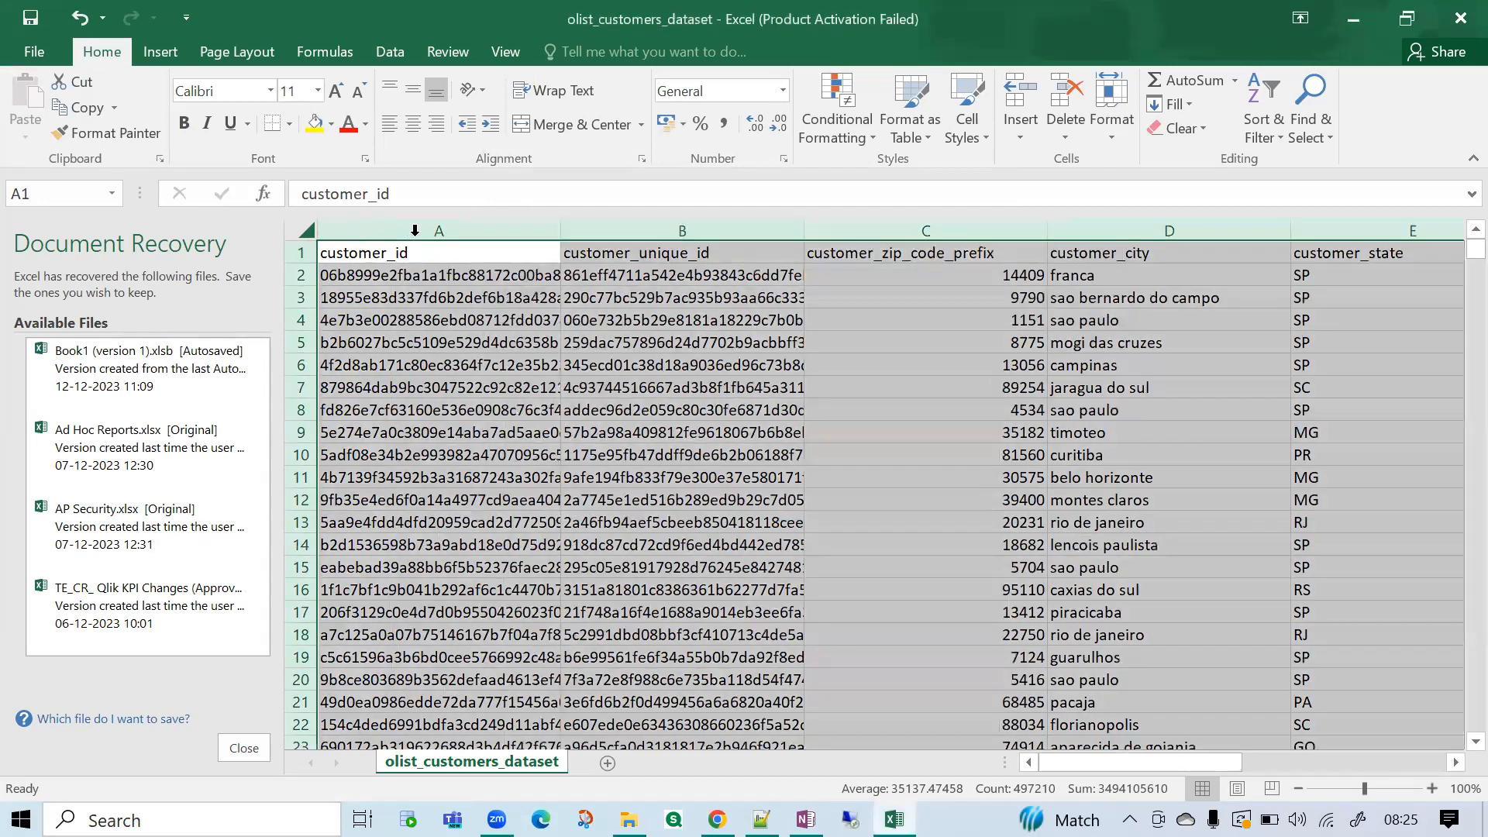
click(464, 233)
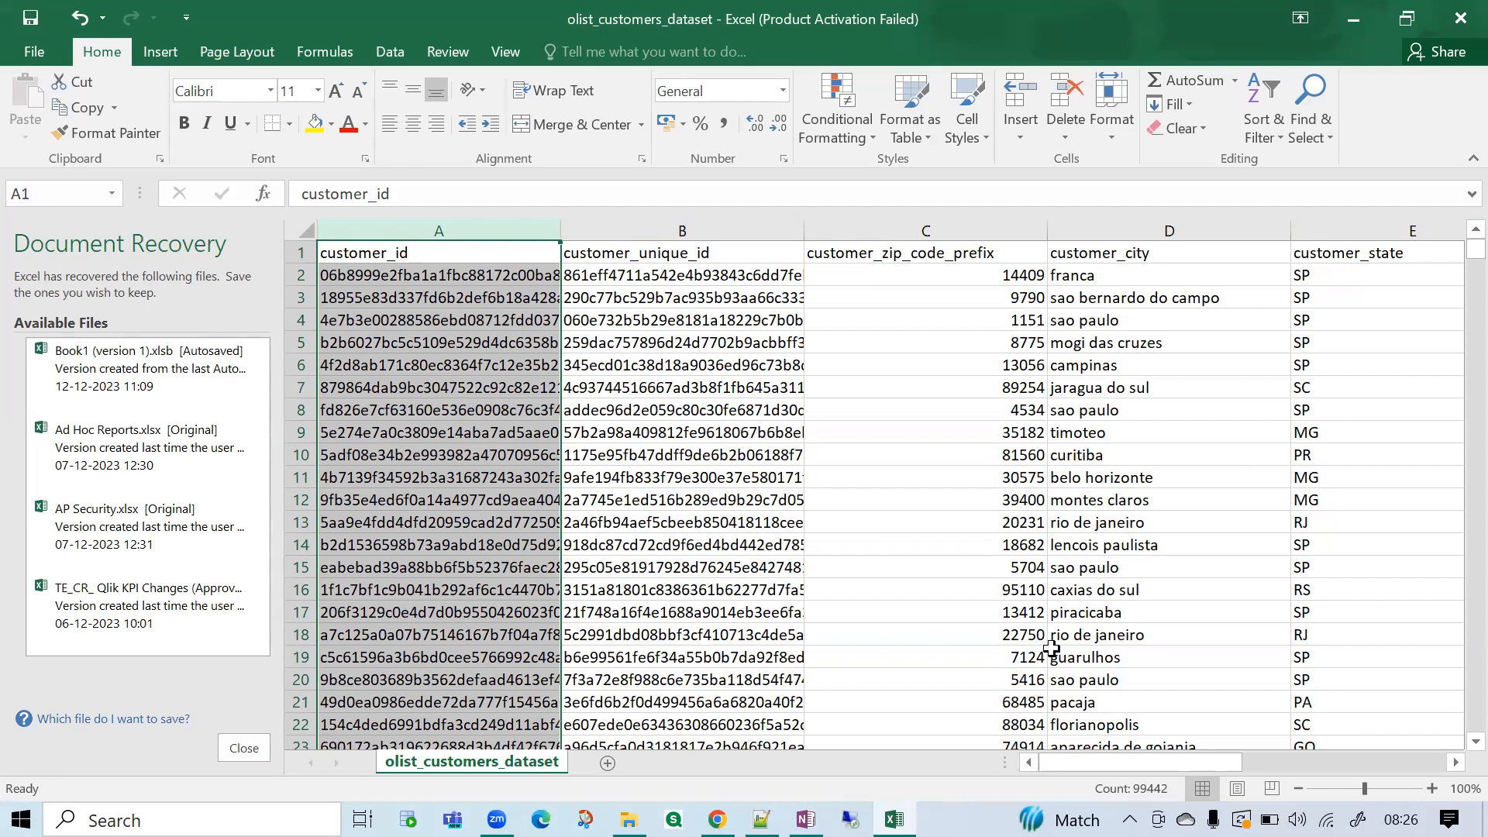
Turn on filtering for the header row of the customers dataset.
click(1114, 294)
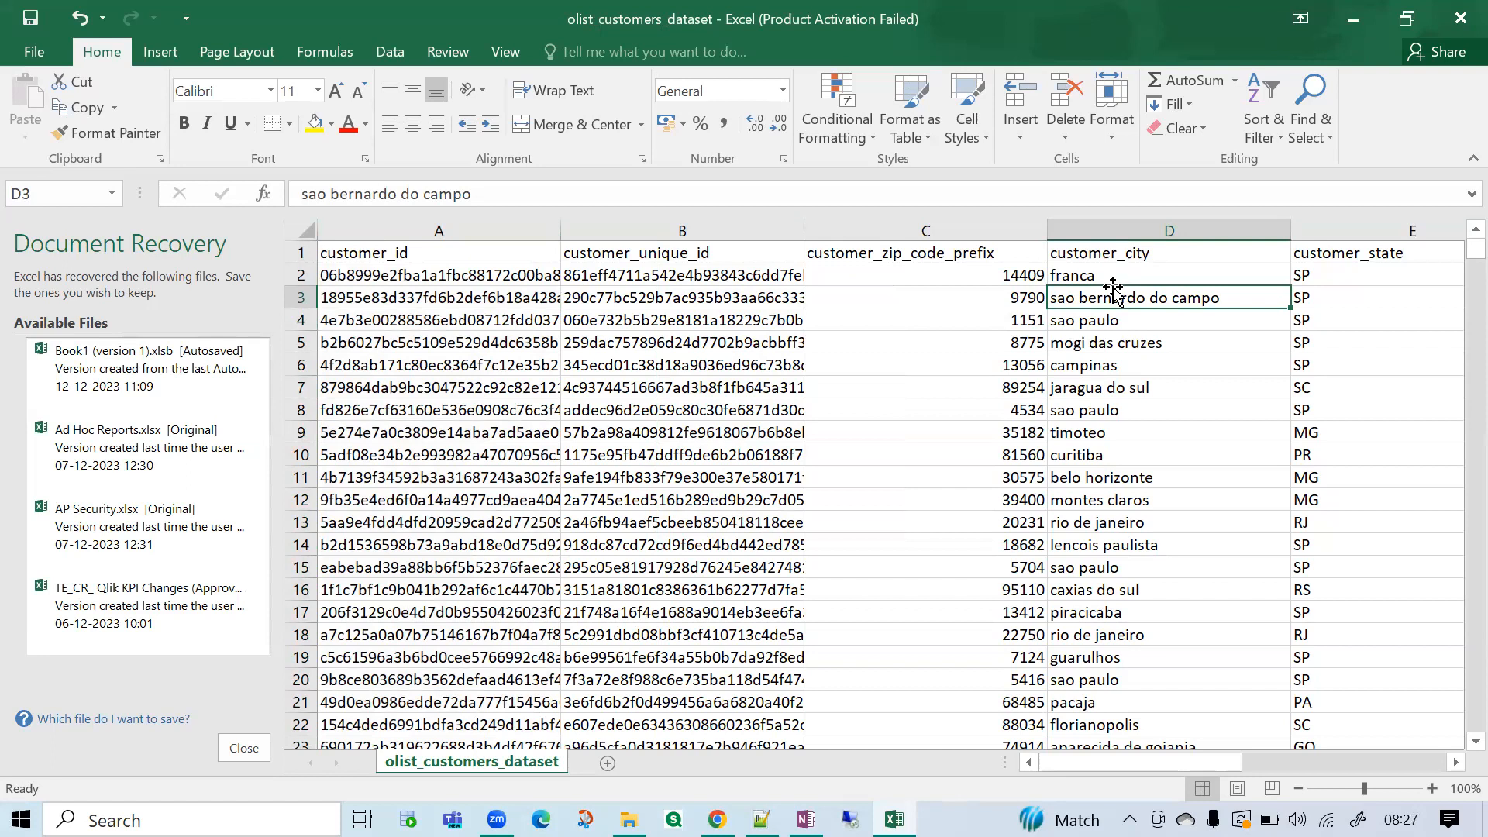
click(1117, 249)
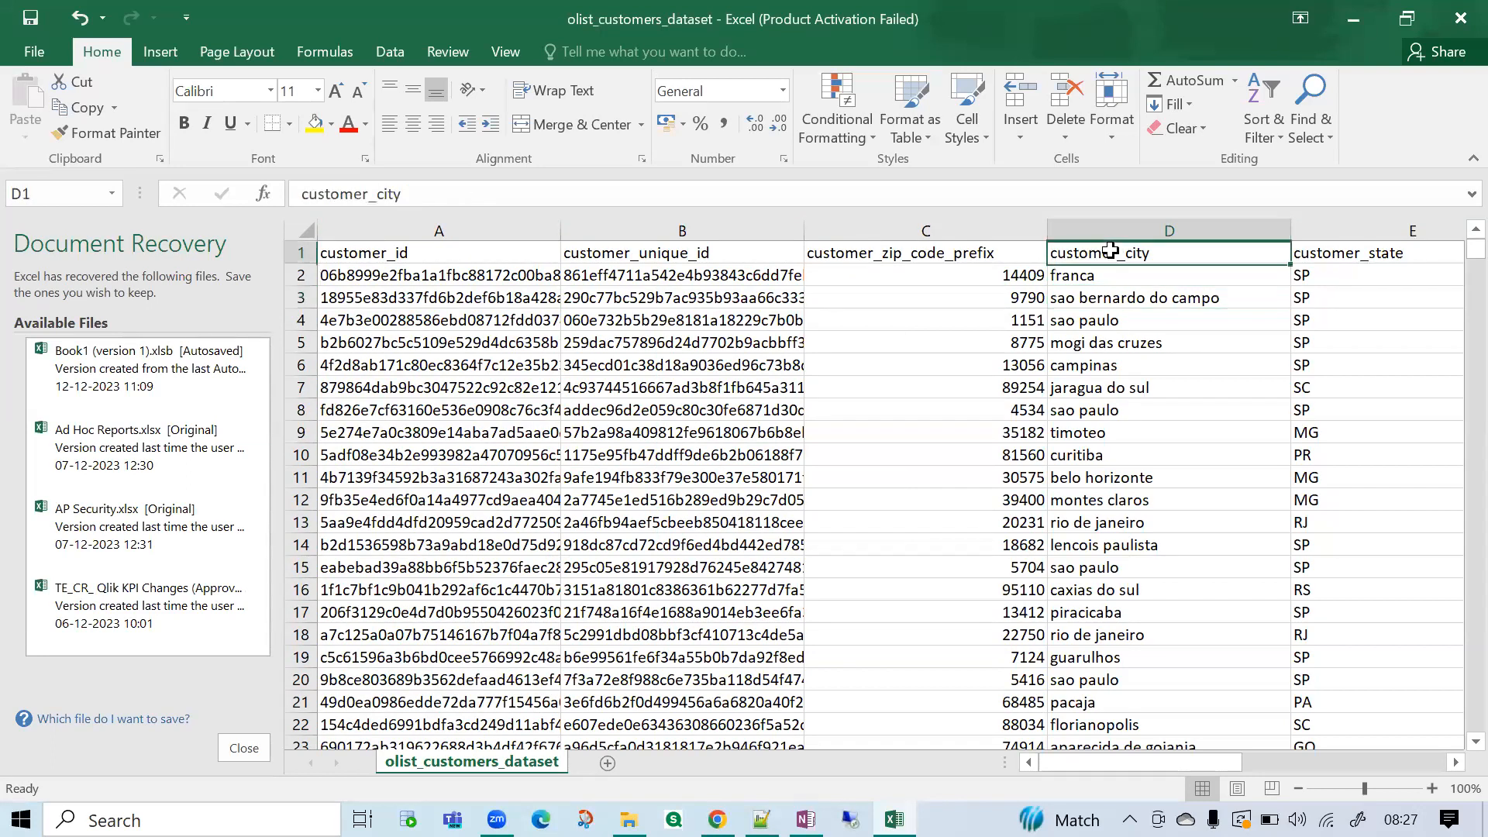
click(390, 51)
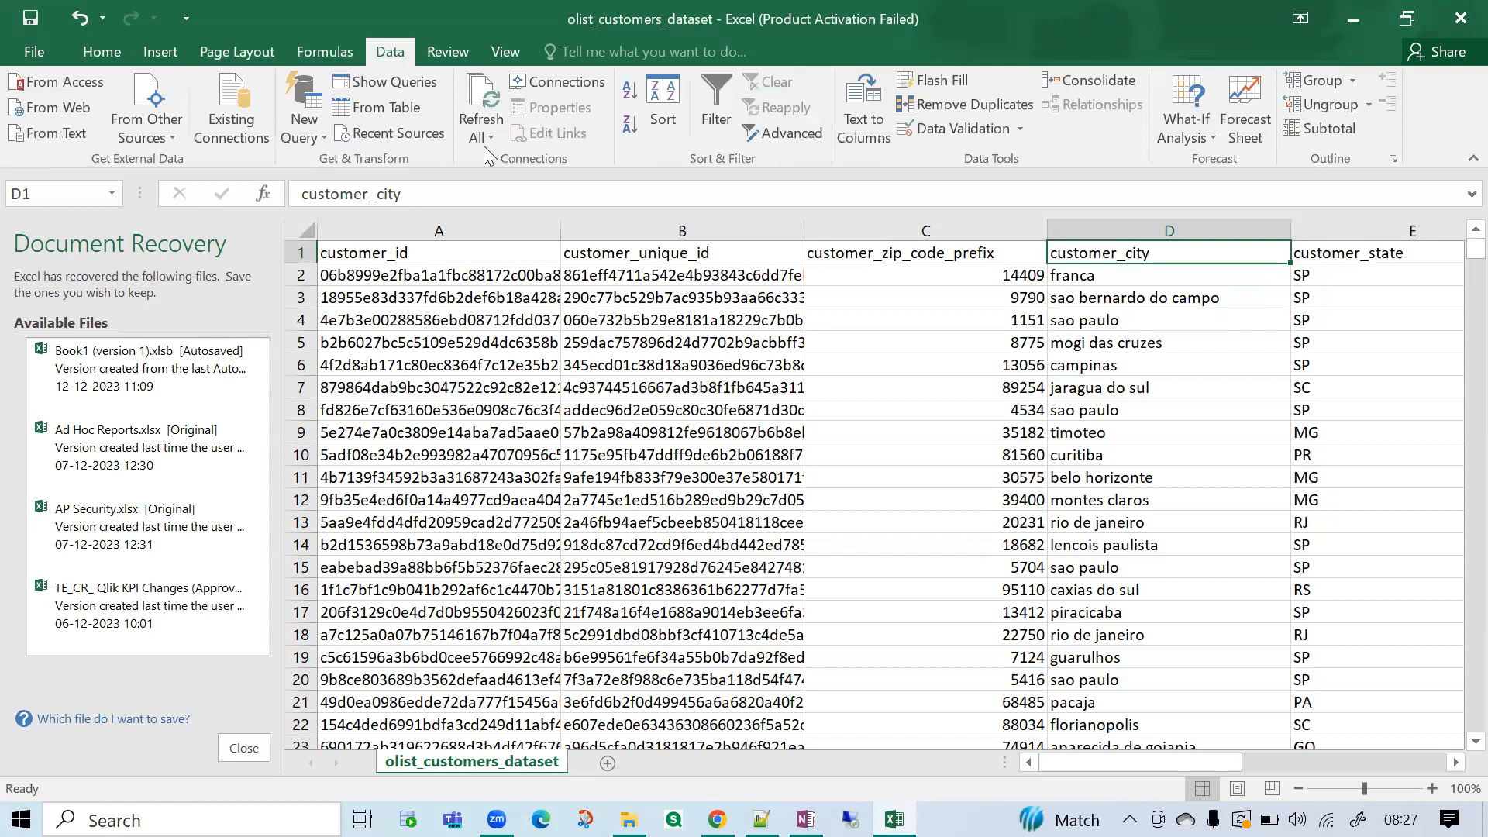
click(731, 123)
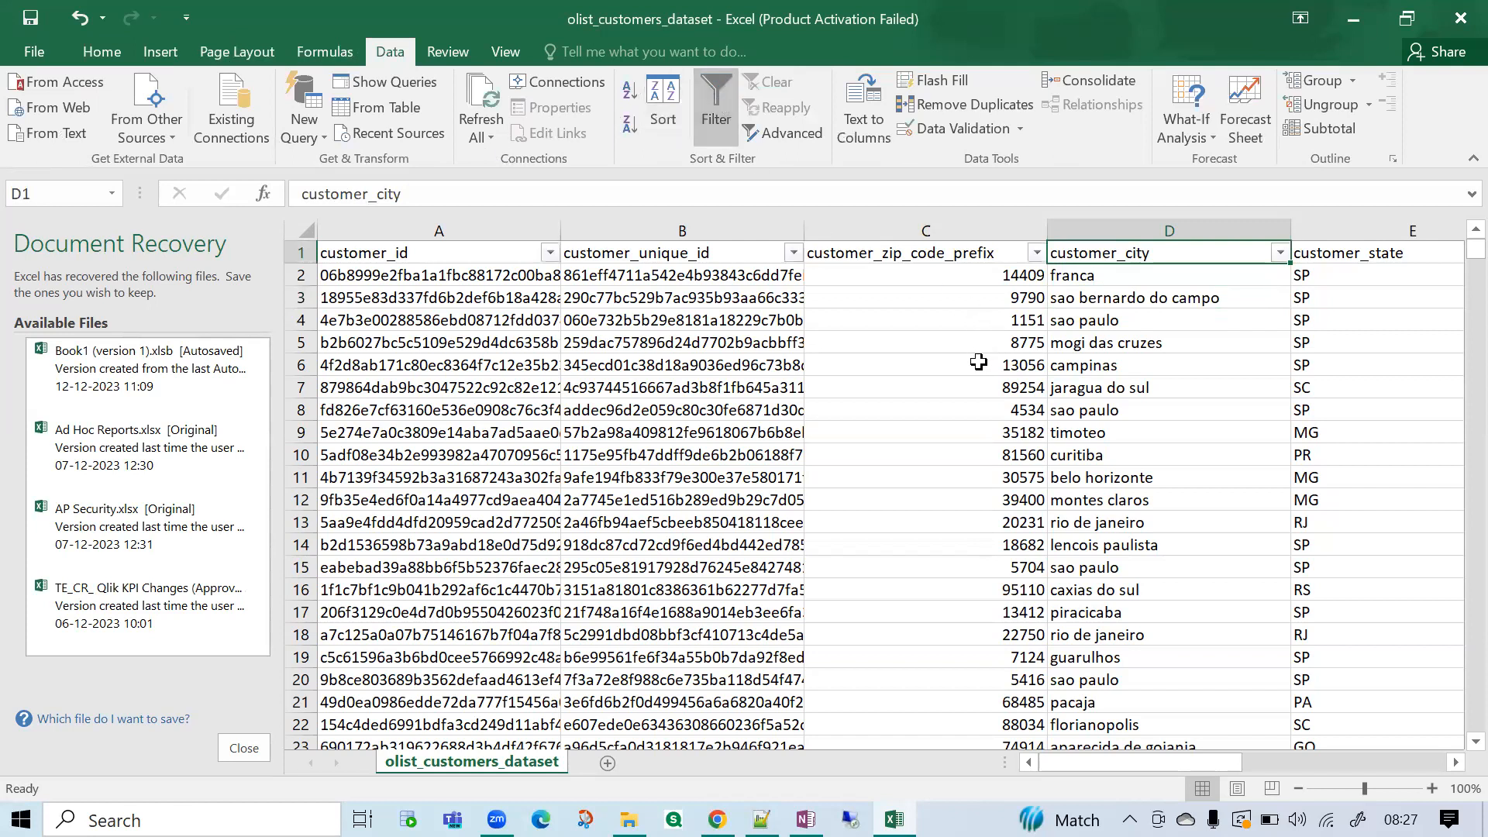
click(963, 401)
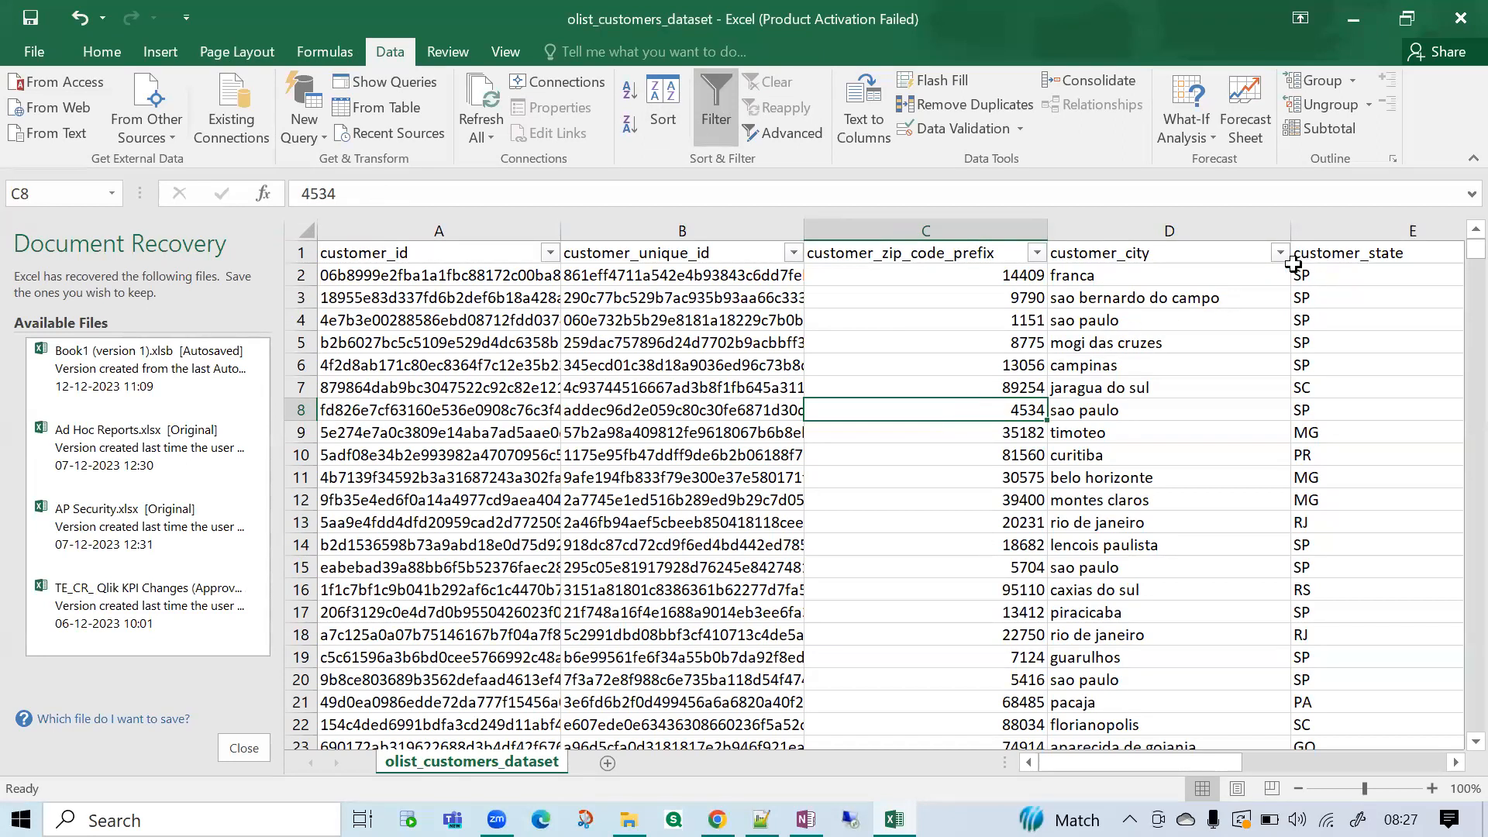
Filter the customer_state column to show only the rows for AP.
click(1325, 367)
key(Right)
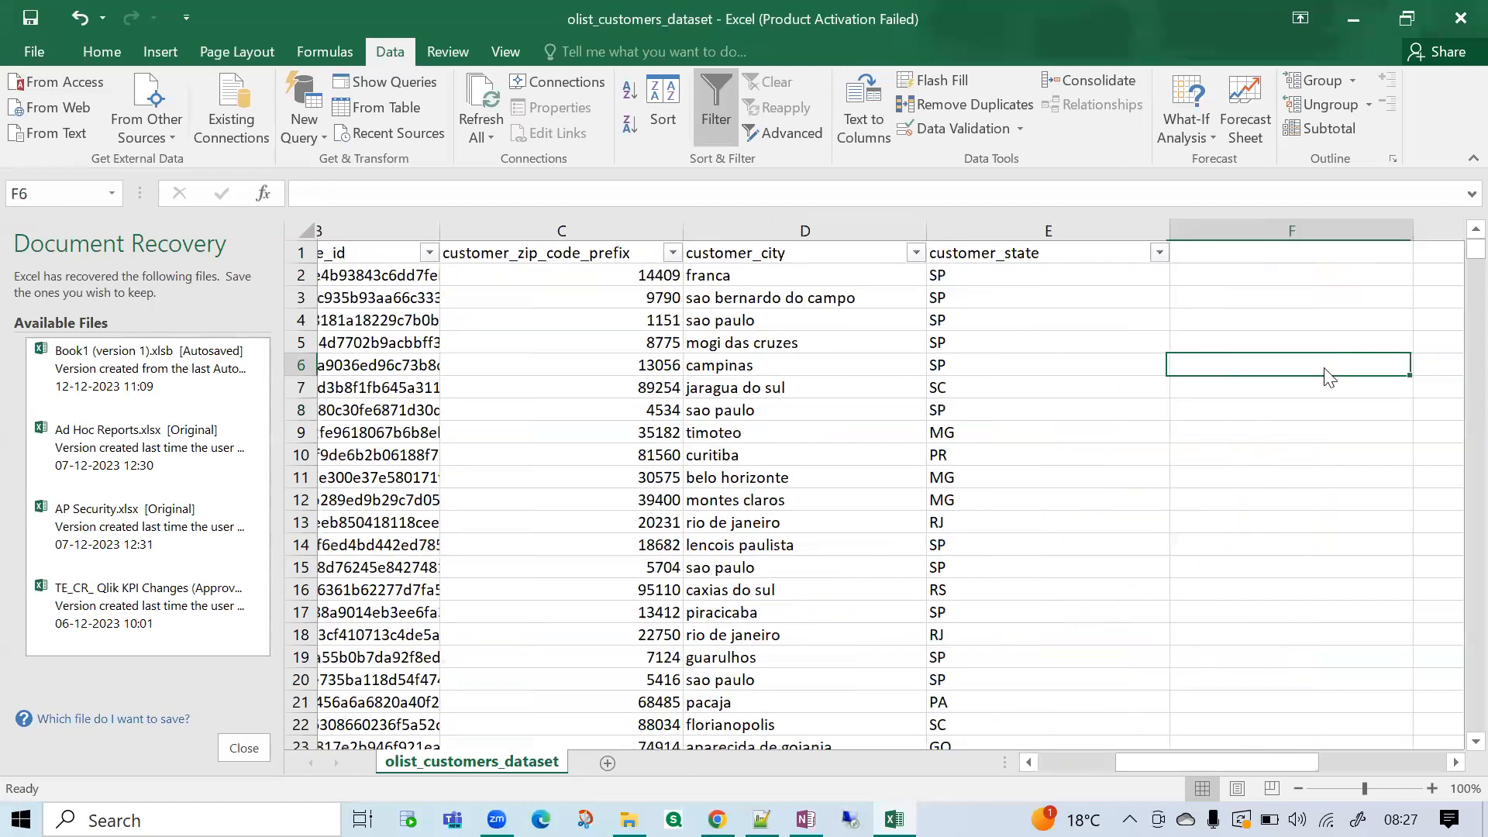
right_click(1327, 368)
click(951, 312)
click(1041, 257)
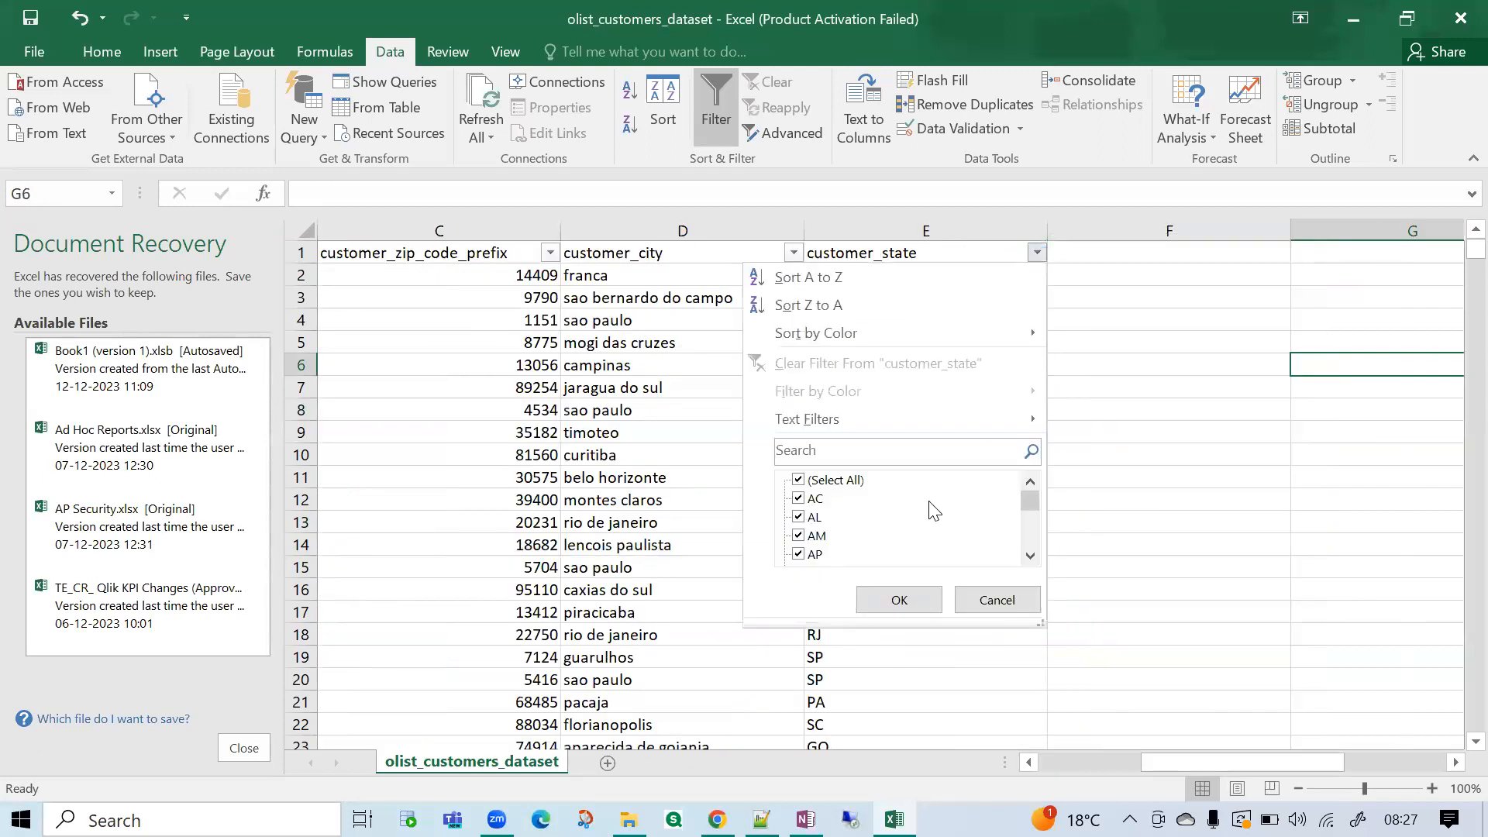
click(841, 481)
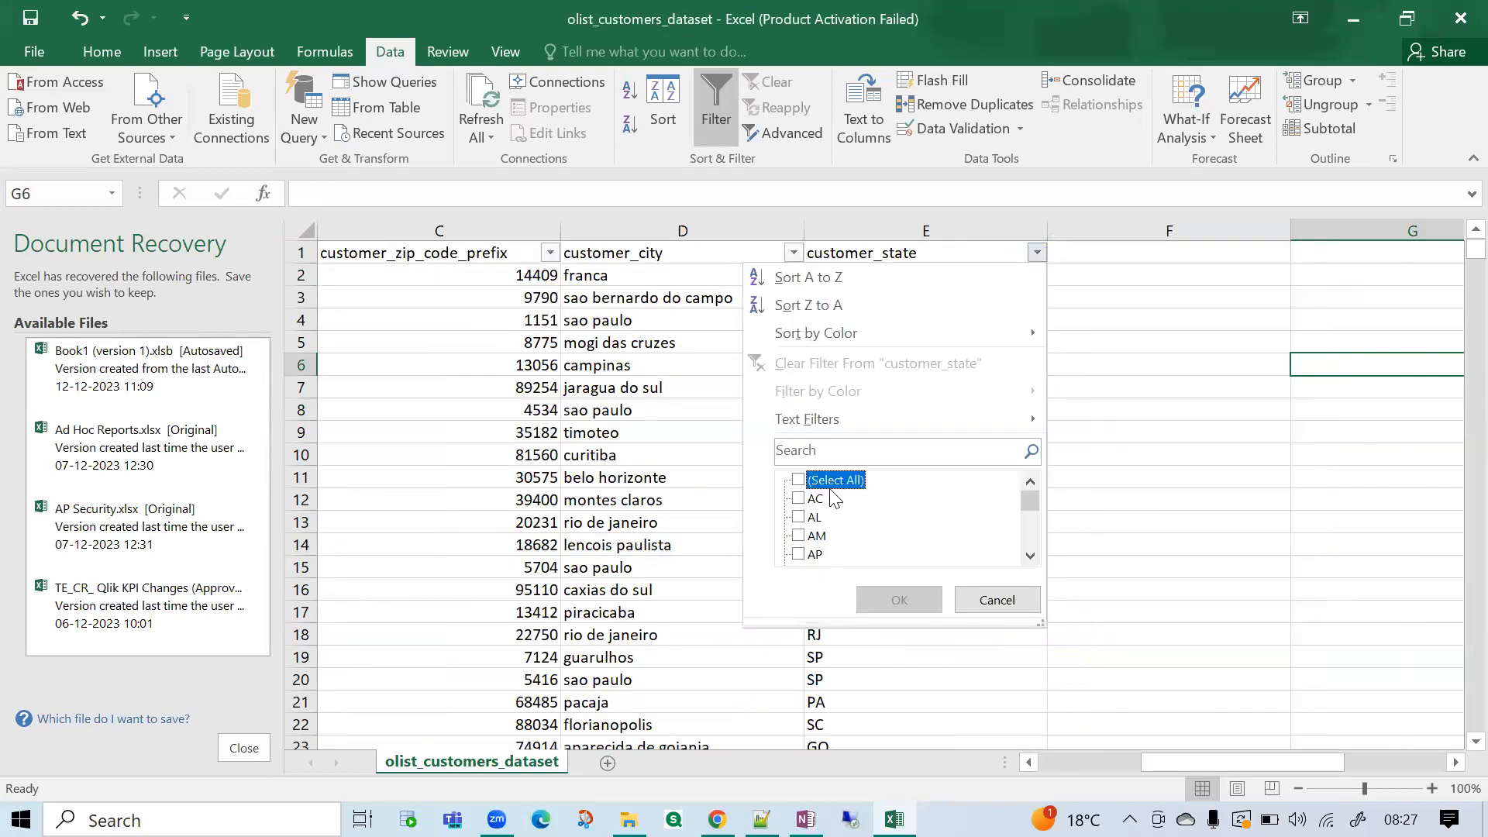
click(816, 555)
click(896, 609)
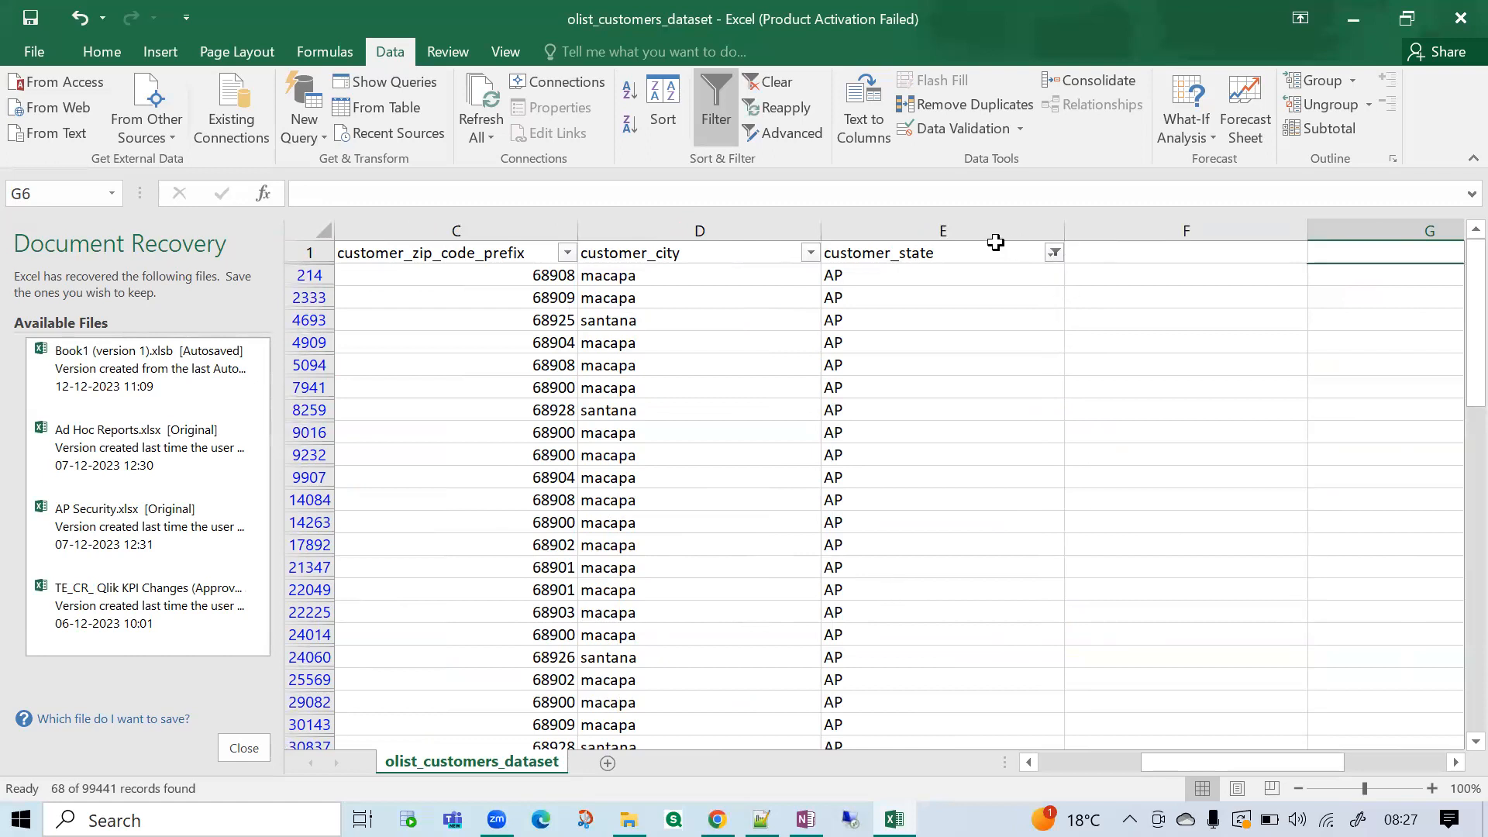
Review the values offered in the customer_state filter and keep only AP selected.
click(1055, 255)
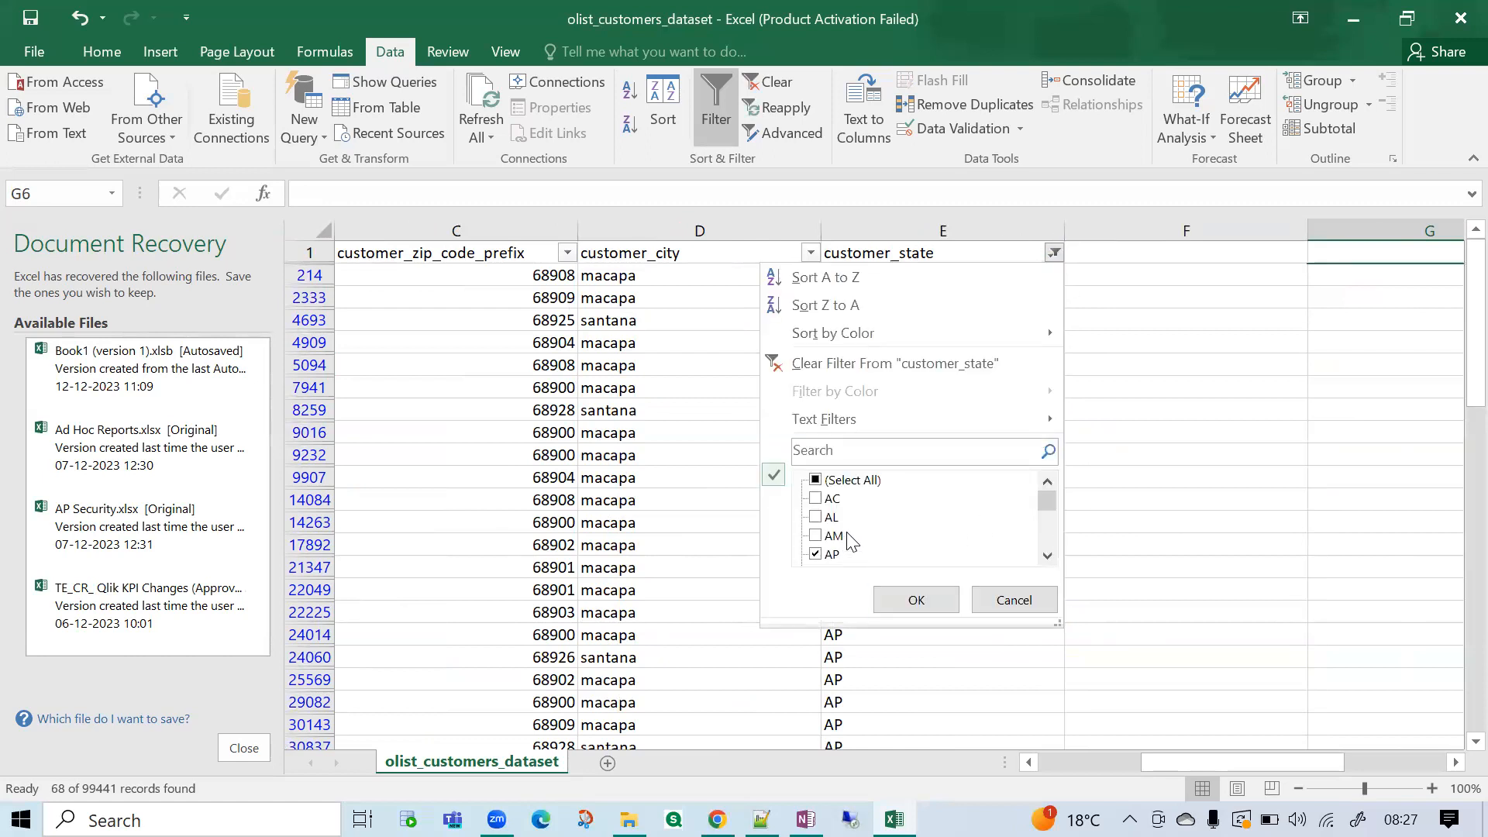
mouse_move(1047, 500)
mouse_down()
mouse_move(1047, 566)
mouse_move(1047, 506)
mouse_up()
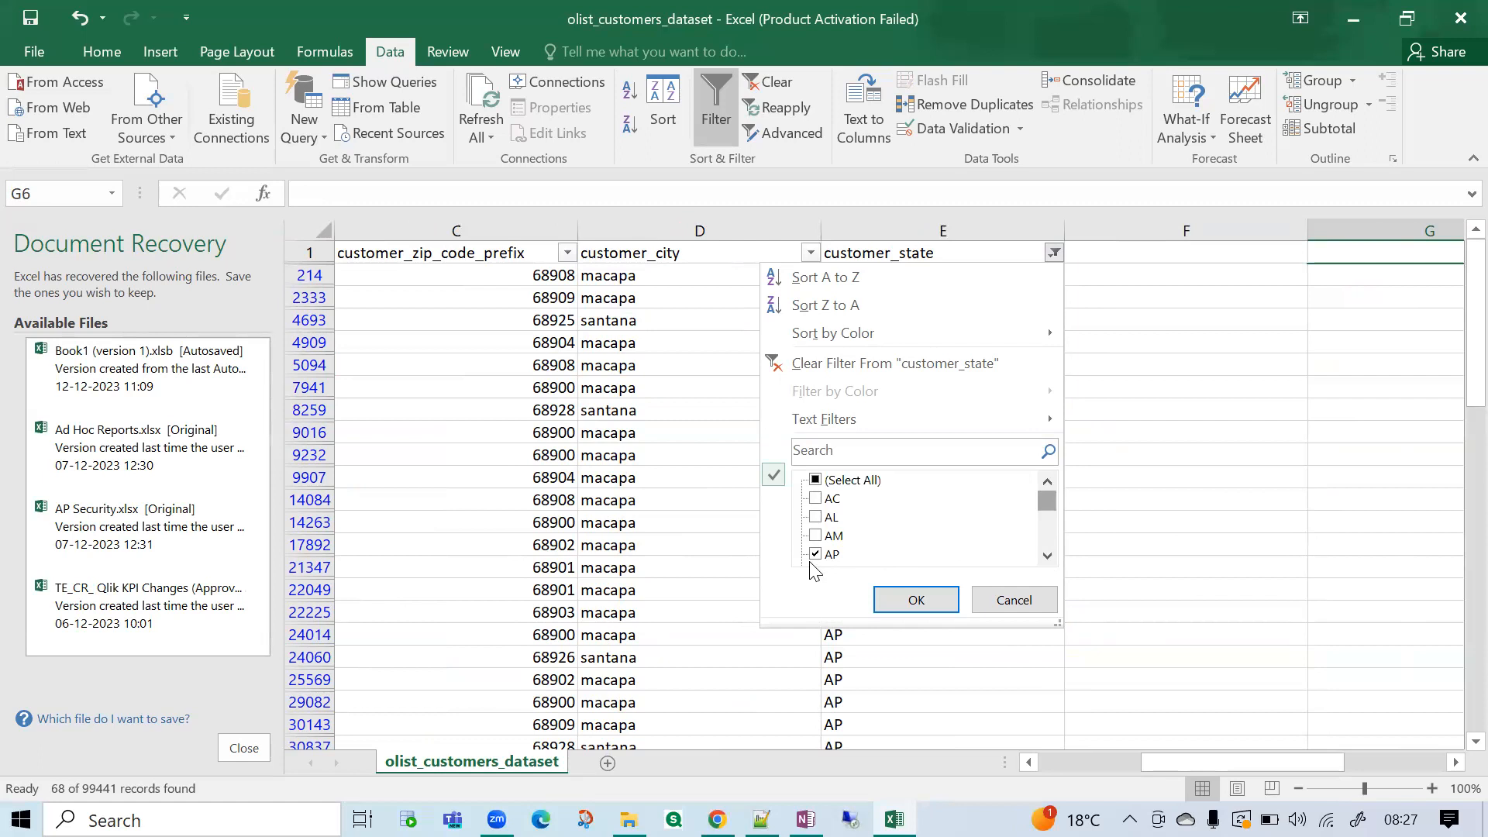
click(914, 604)
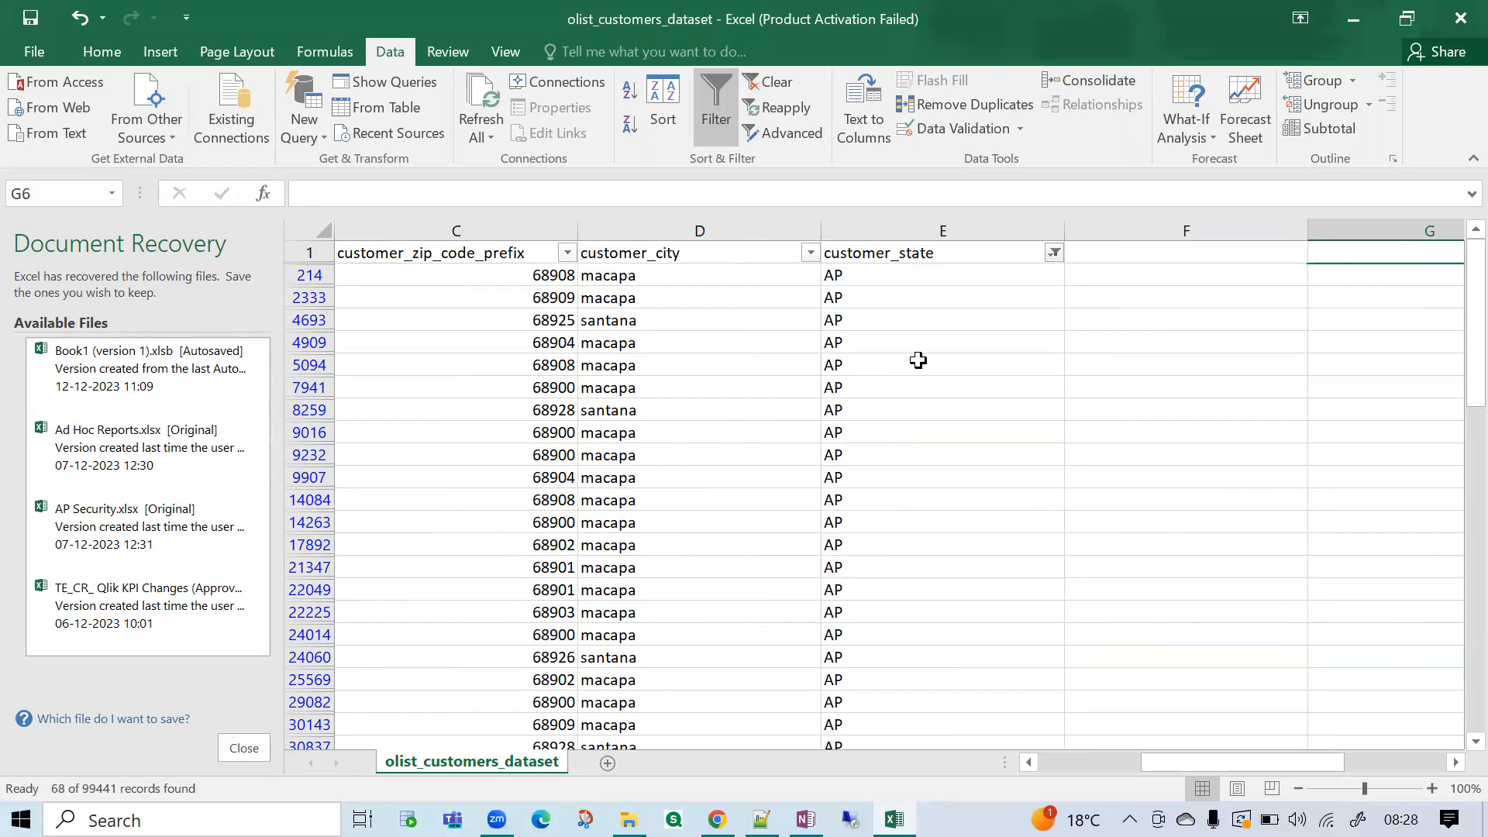
click(920, 361)
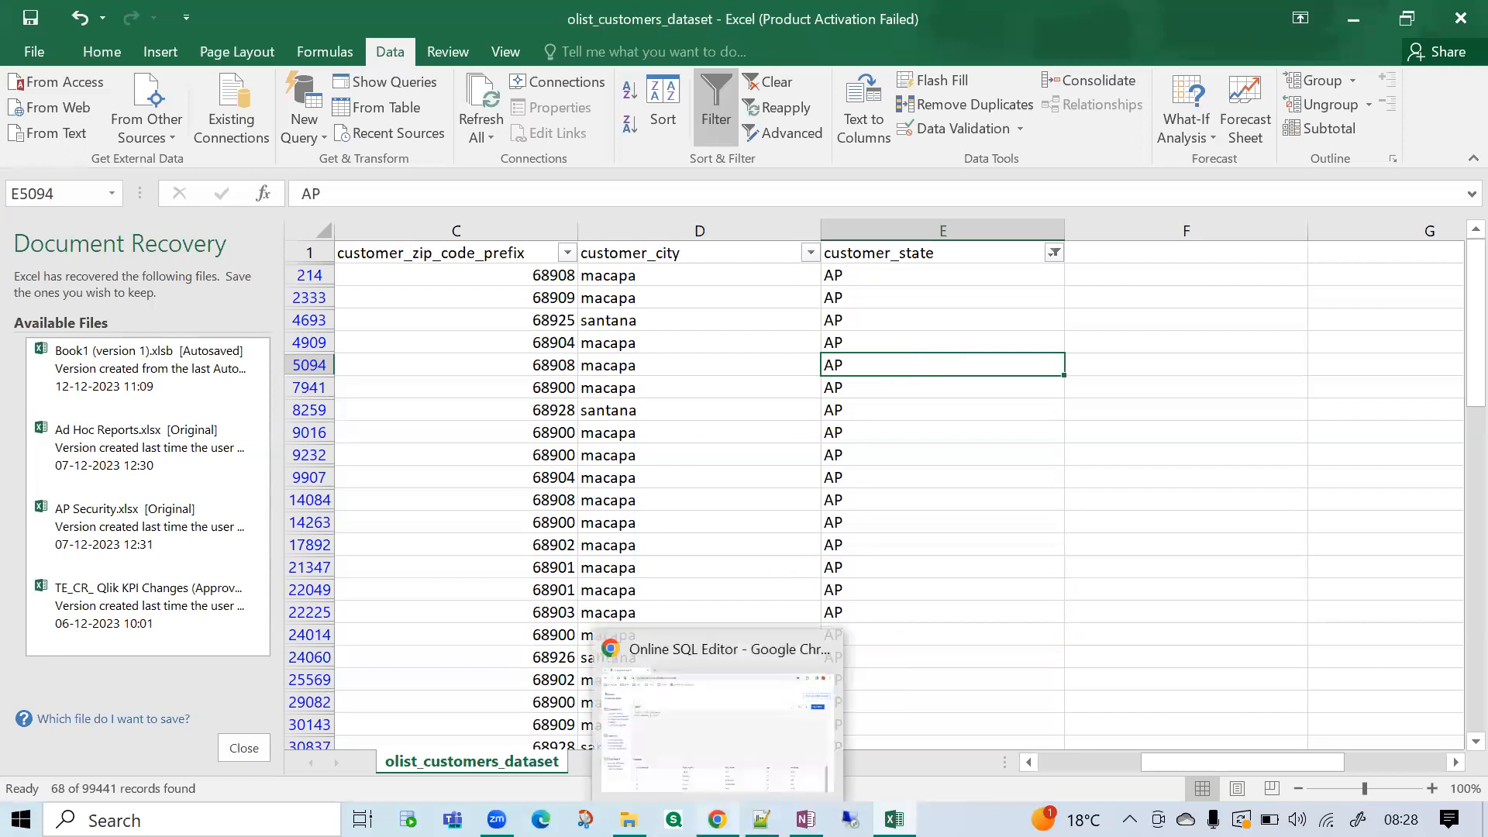
Switch to the Online SQL Editor and review the query's table name, country column and 'USA' value.
click(717, 819)
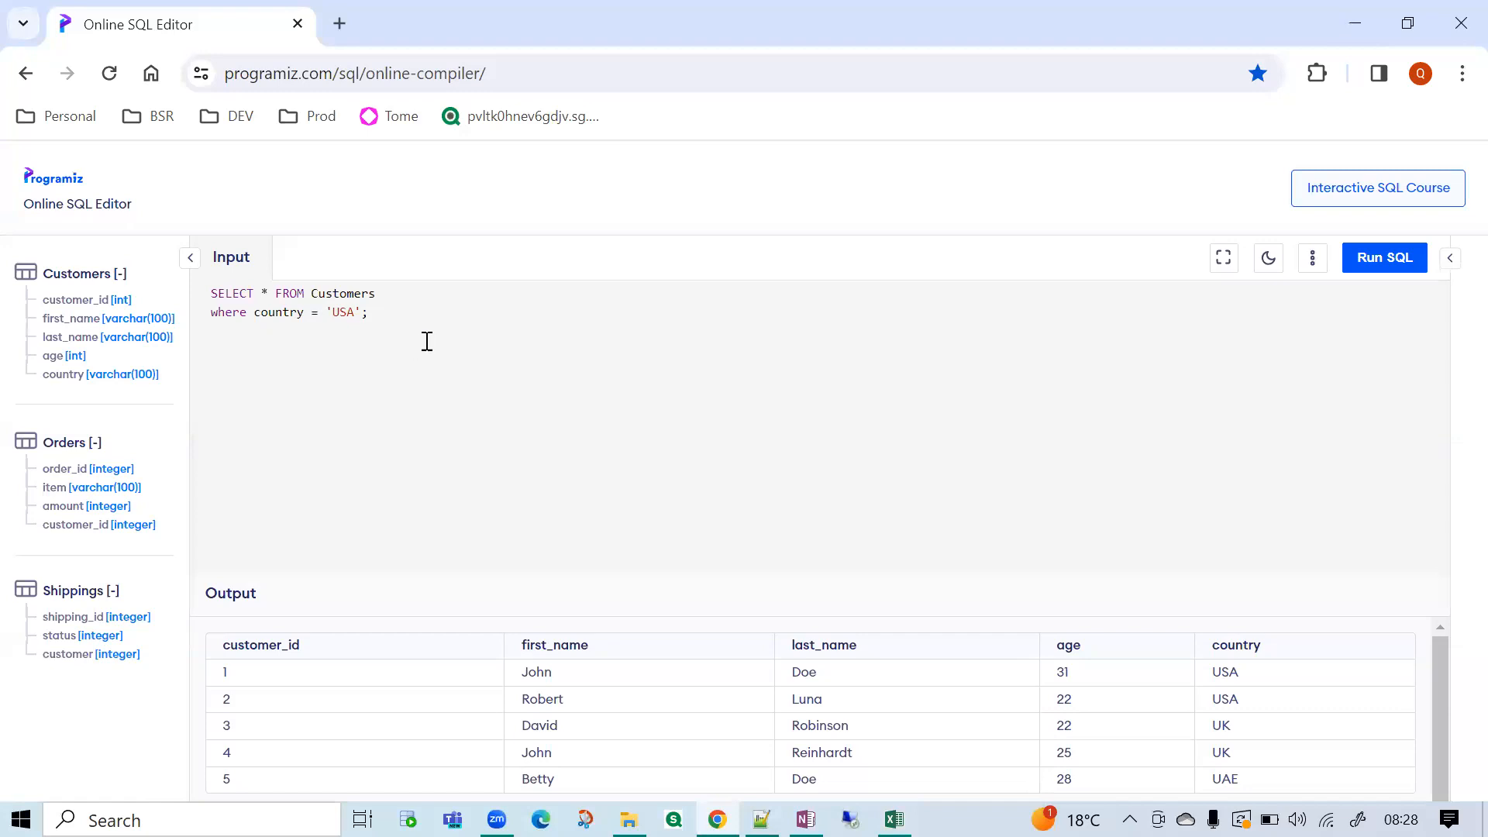
drag(392, 318, 211, 299)
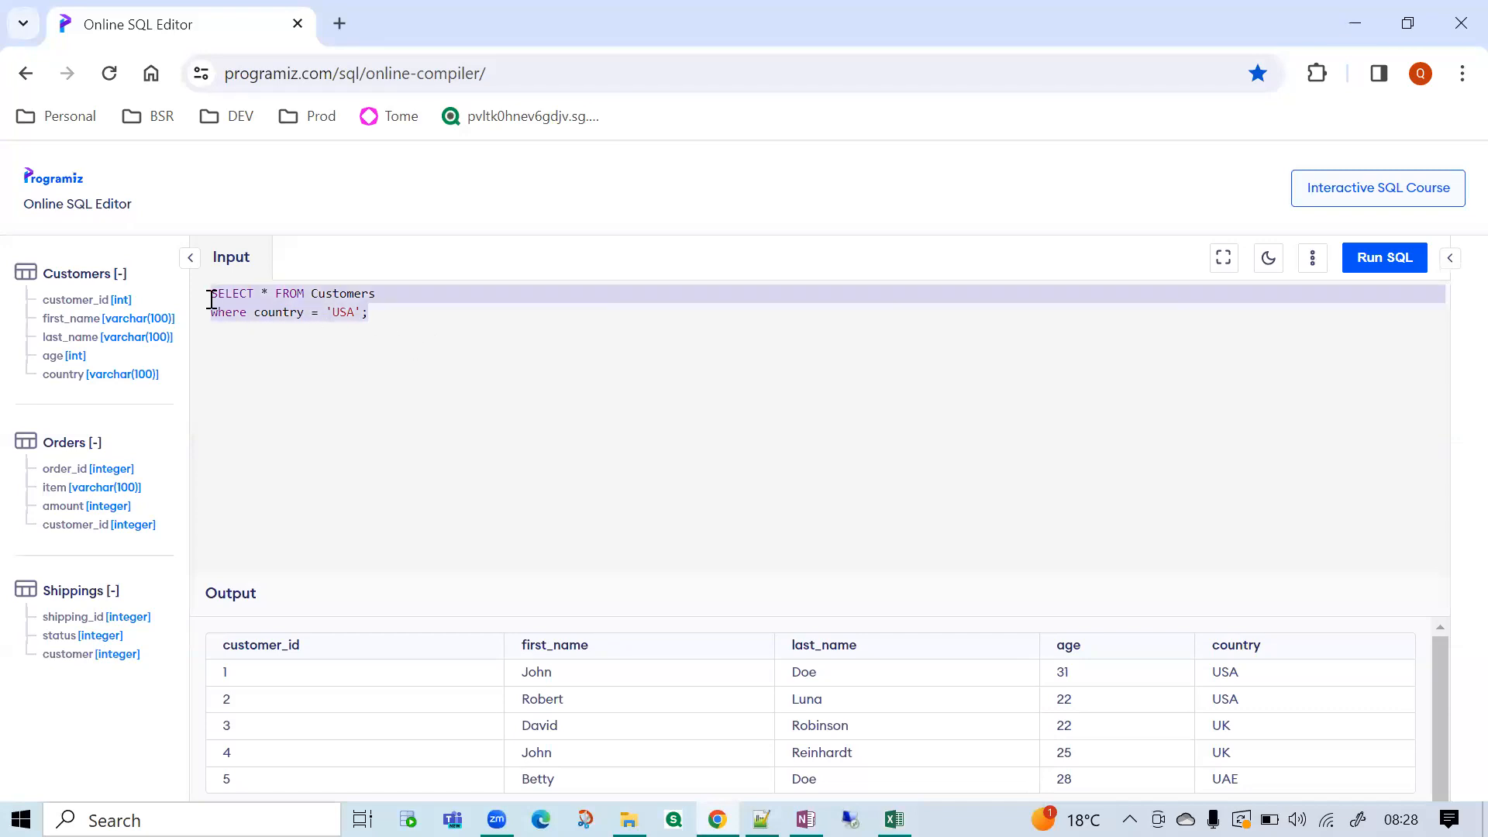
click(266, 349)
drag(375, 311, 212, 293)
double_click(369, 295)
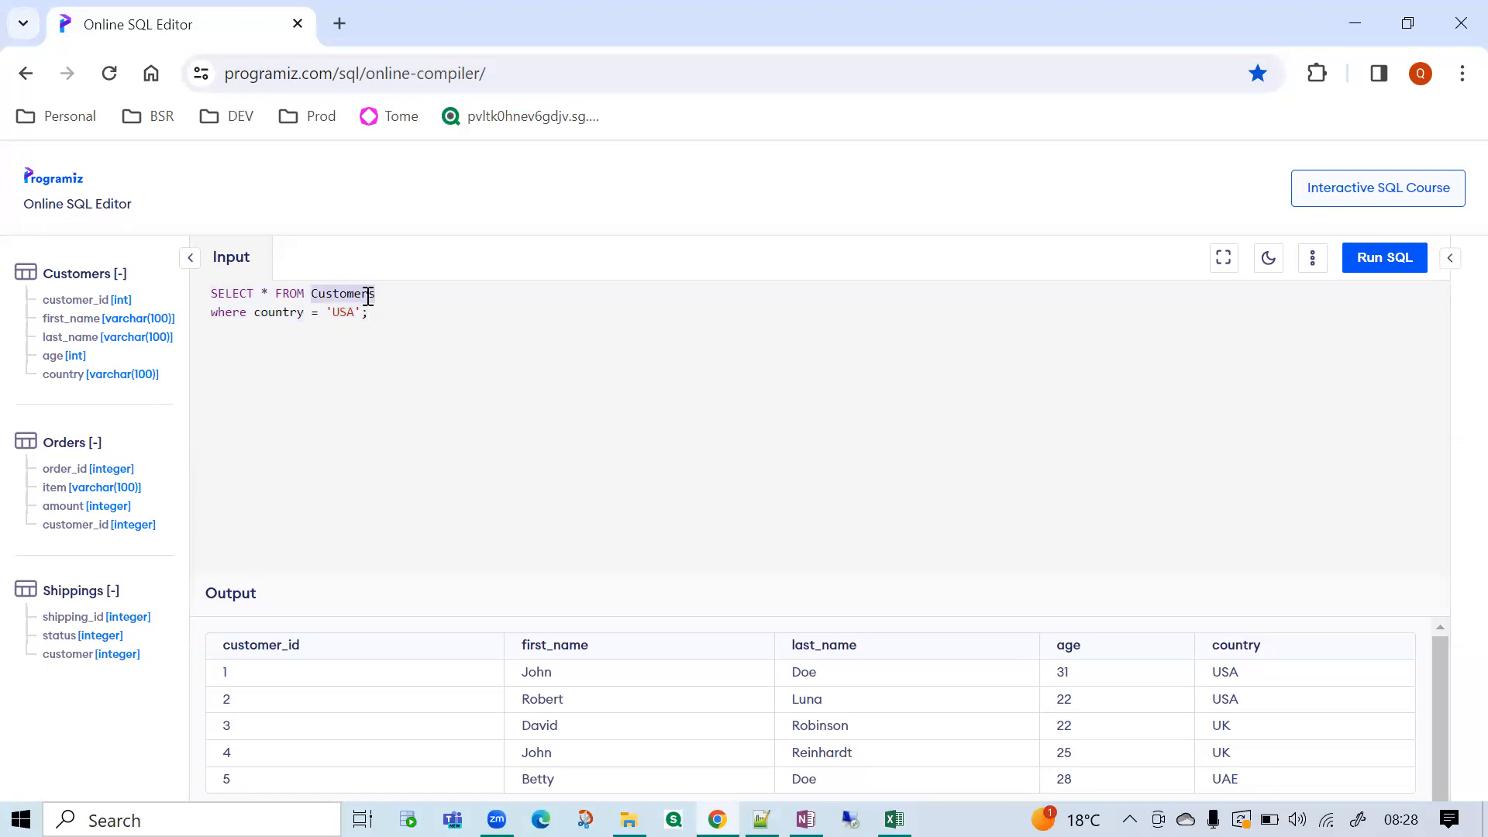
double_click(292, 311)
double_click(345, 312)
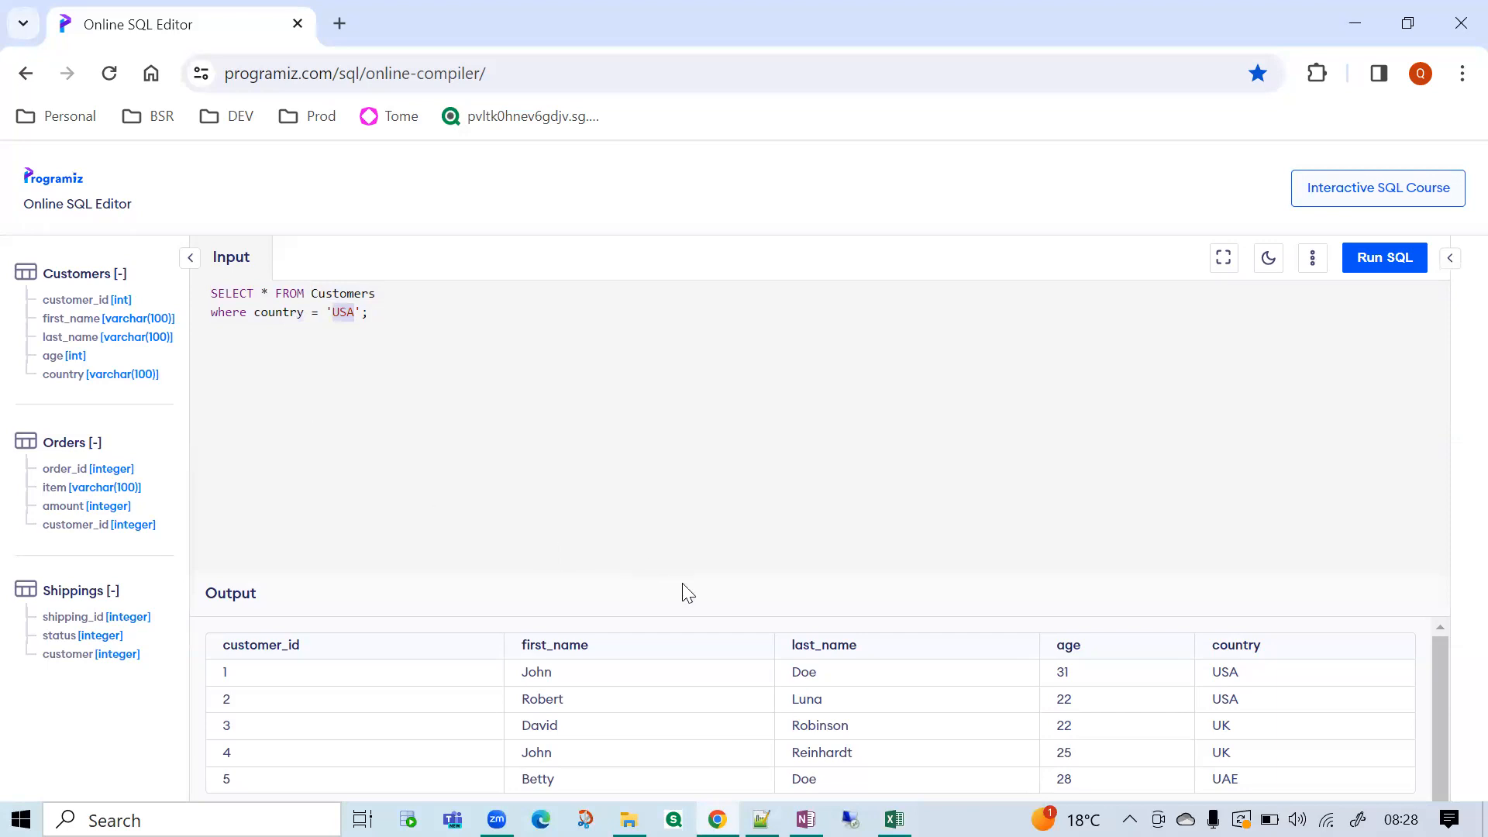
Switch back to Excel and clear the filter from the customer_state column.
click(894, 820)
click(926, 570)
click(1054, 254)
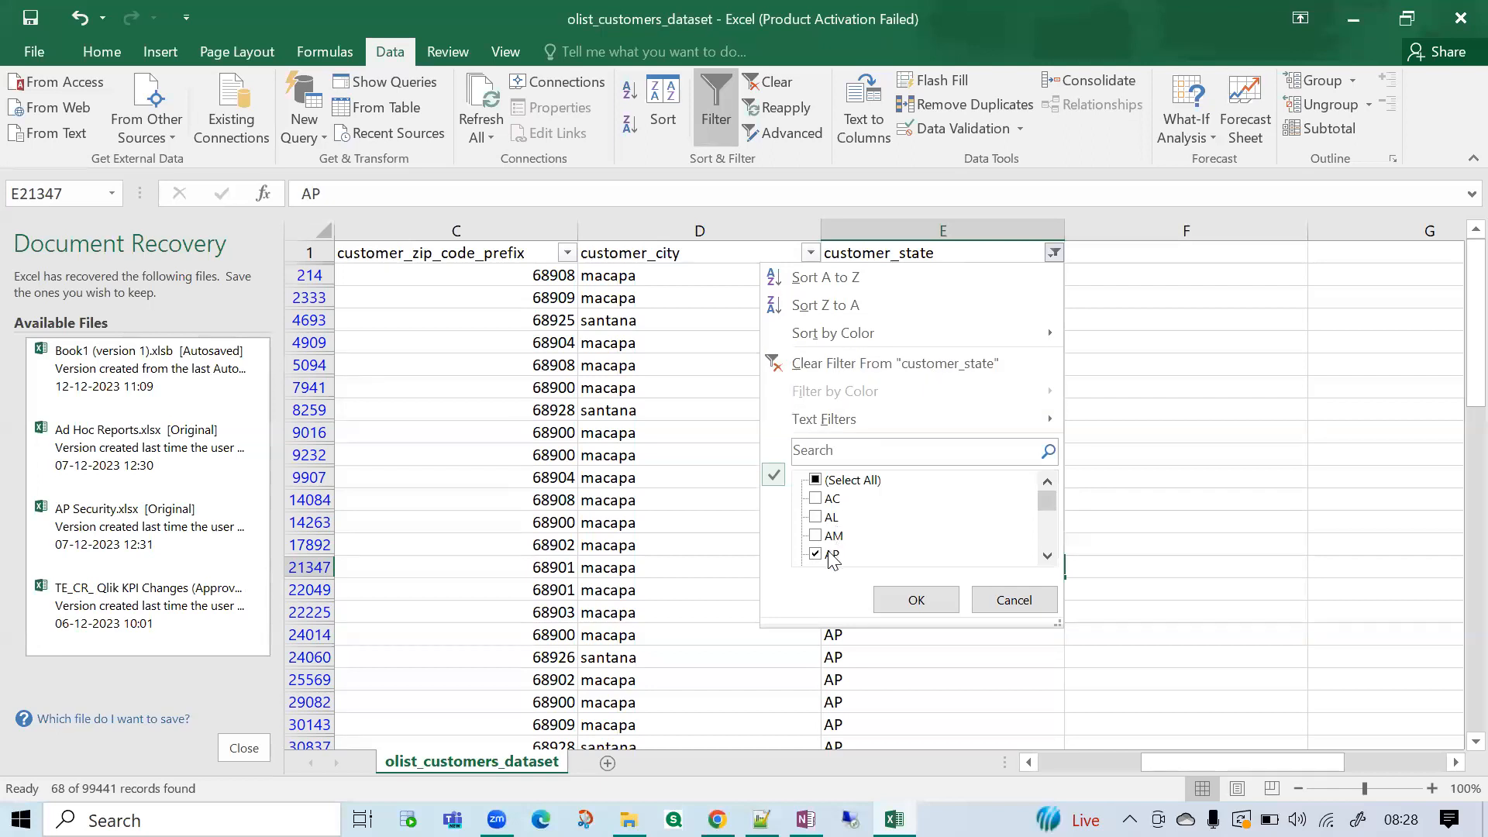
click(847, 370)
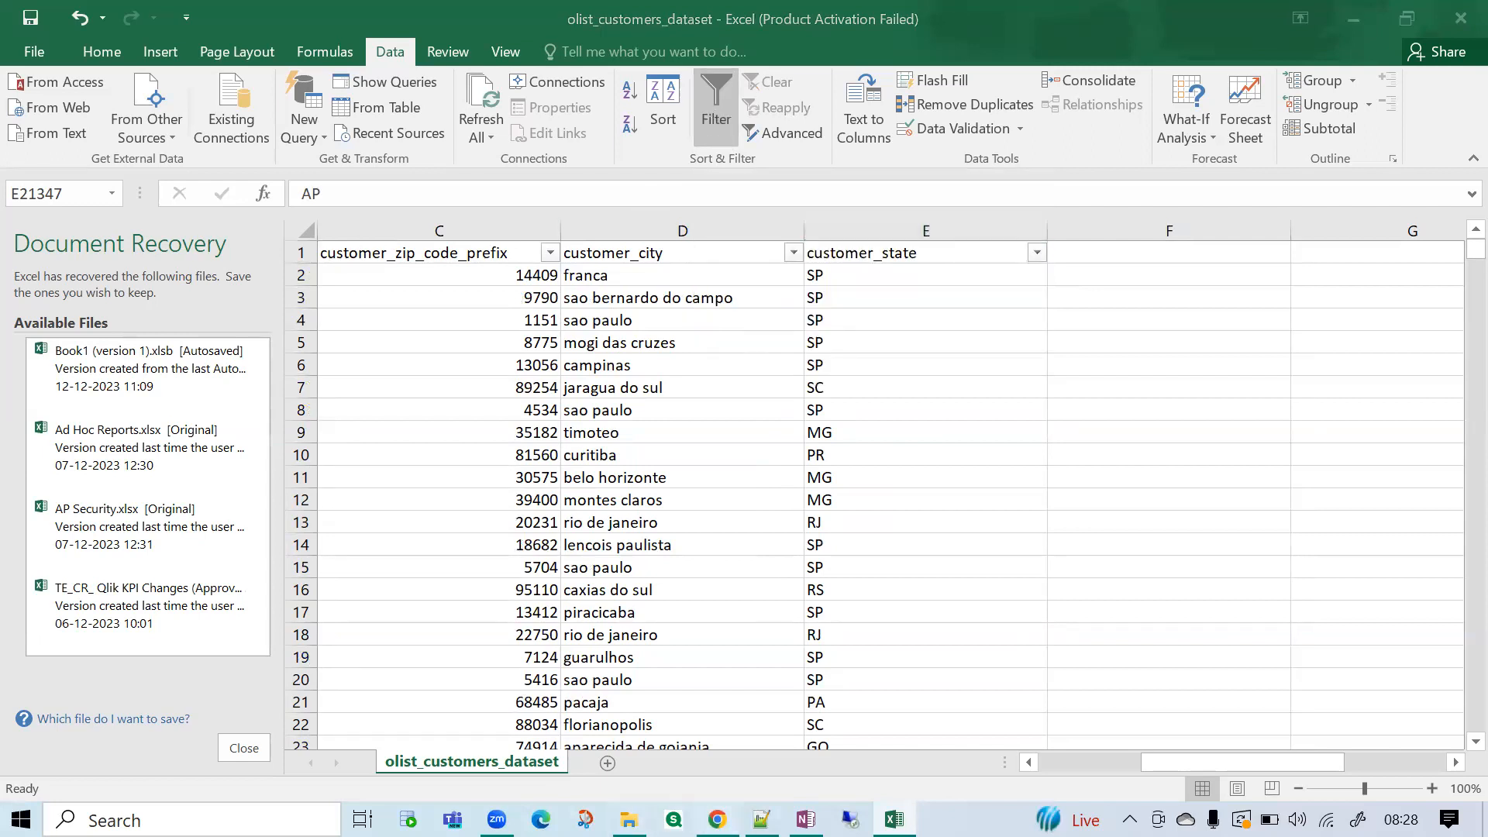
Switch to the Online SQL Editor and run the Customers query with its country = 'USA' condition.
click(717, 820)
double_click(244, 312)
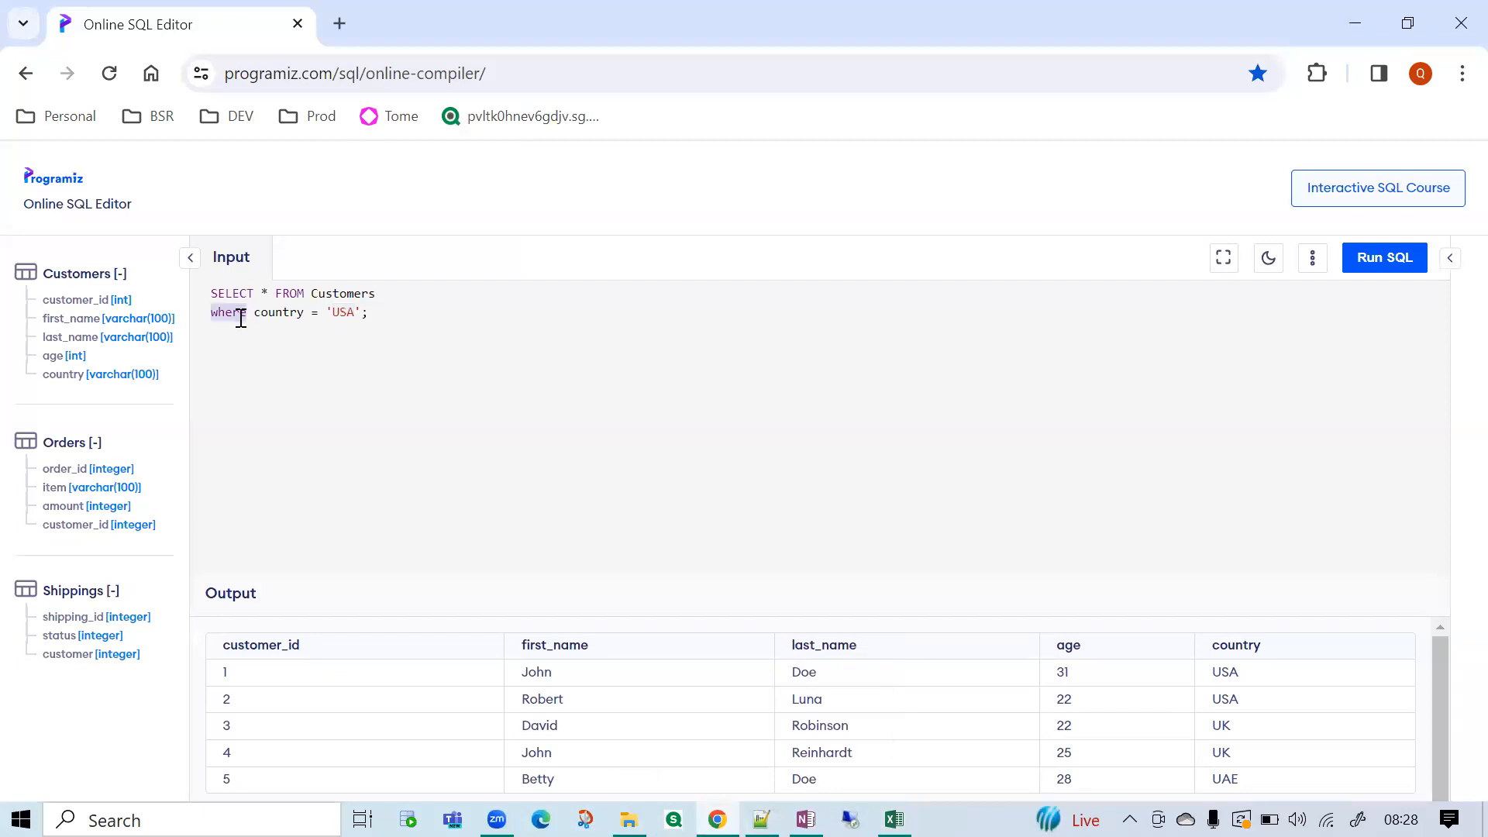
double_click(264, 312)
click(348, 315)
click(390, 327)
drag(385, 310, 211, 293)
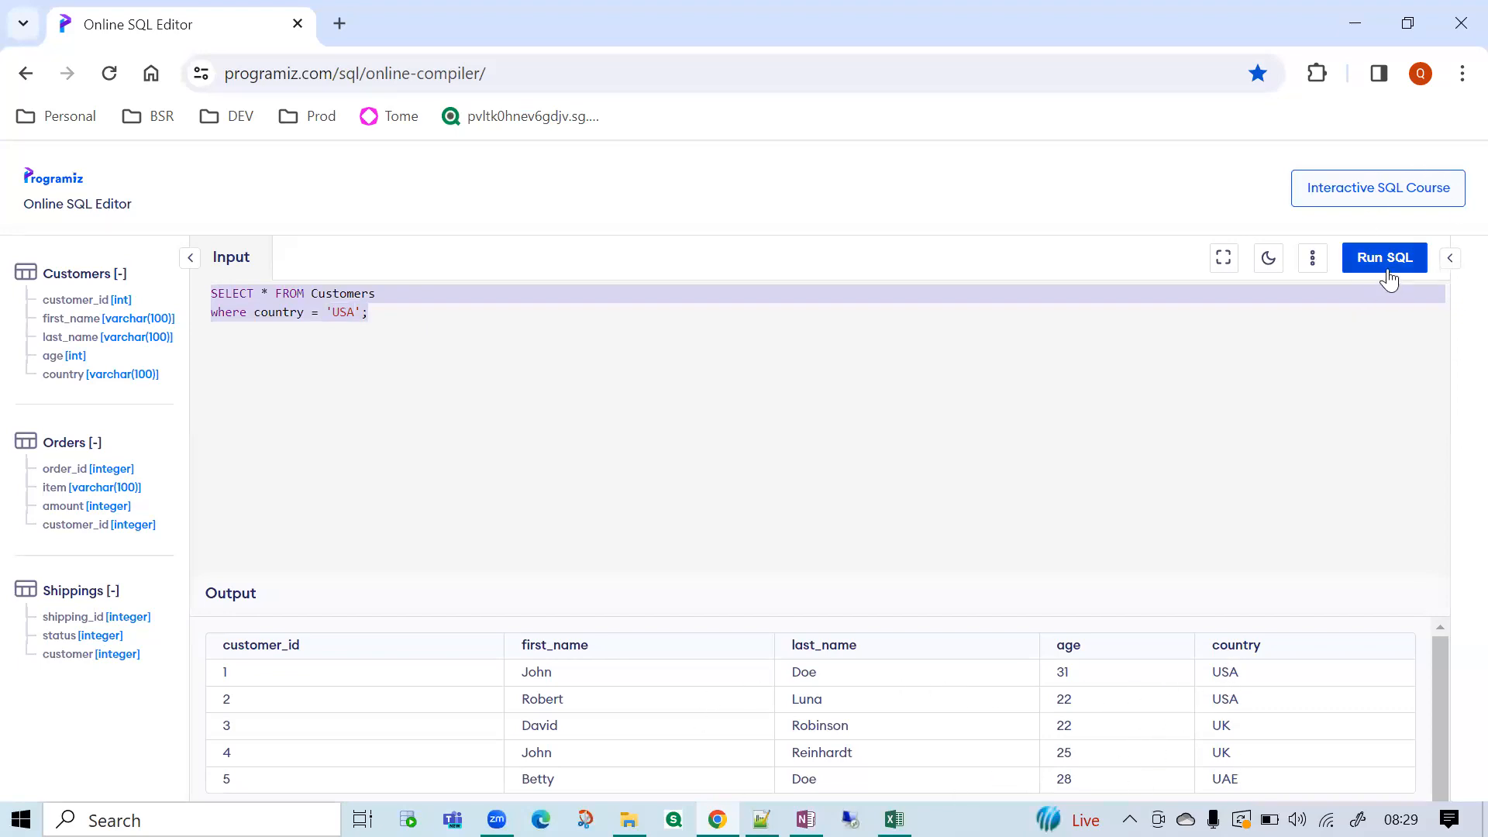
click(1387, 263)
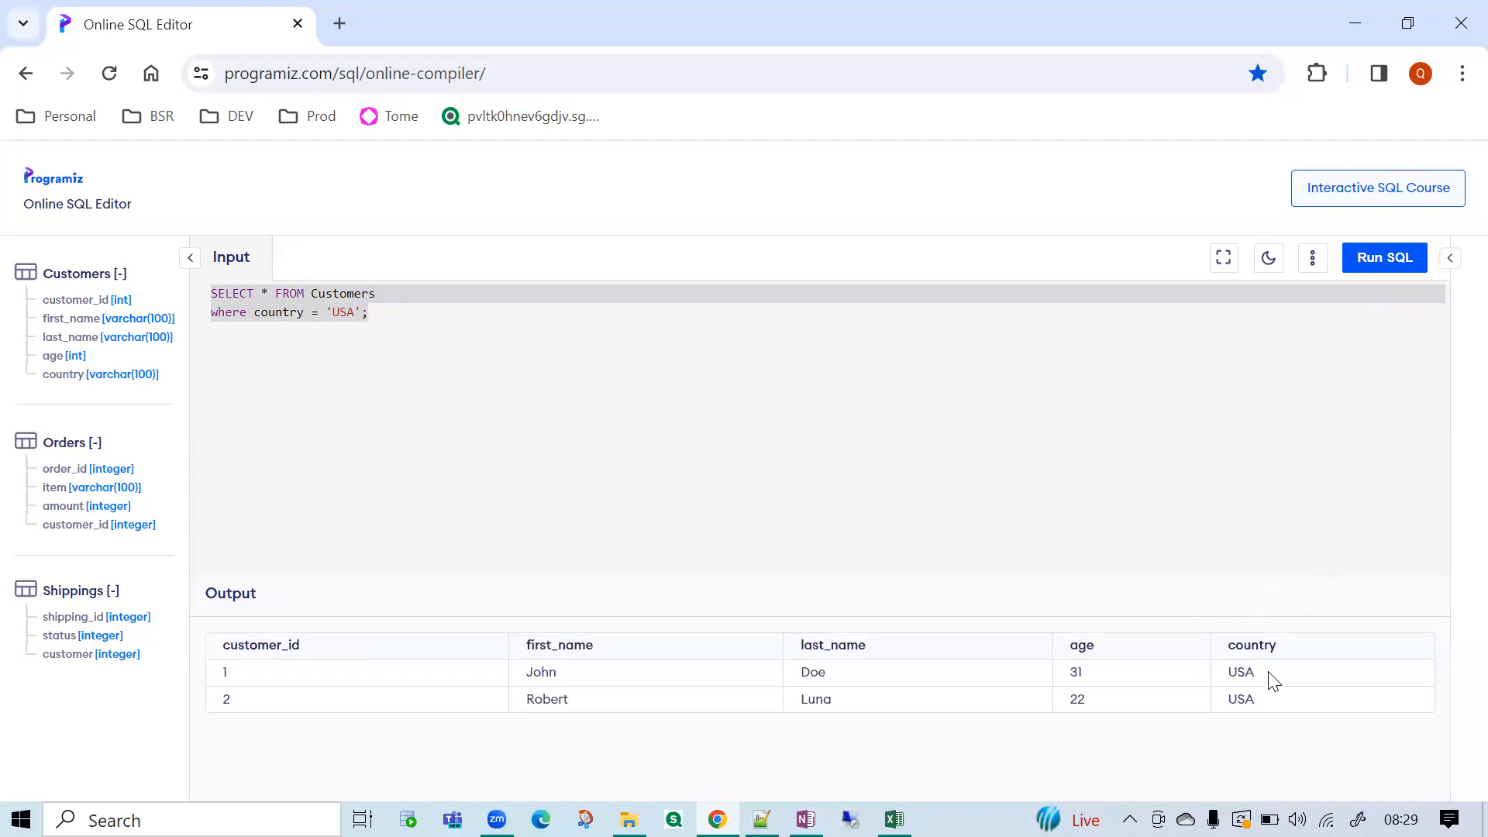
triple_click(1272, 700)
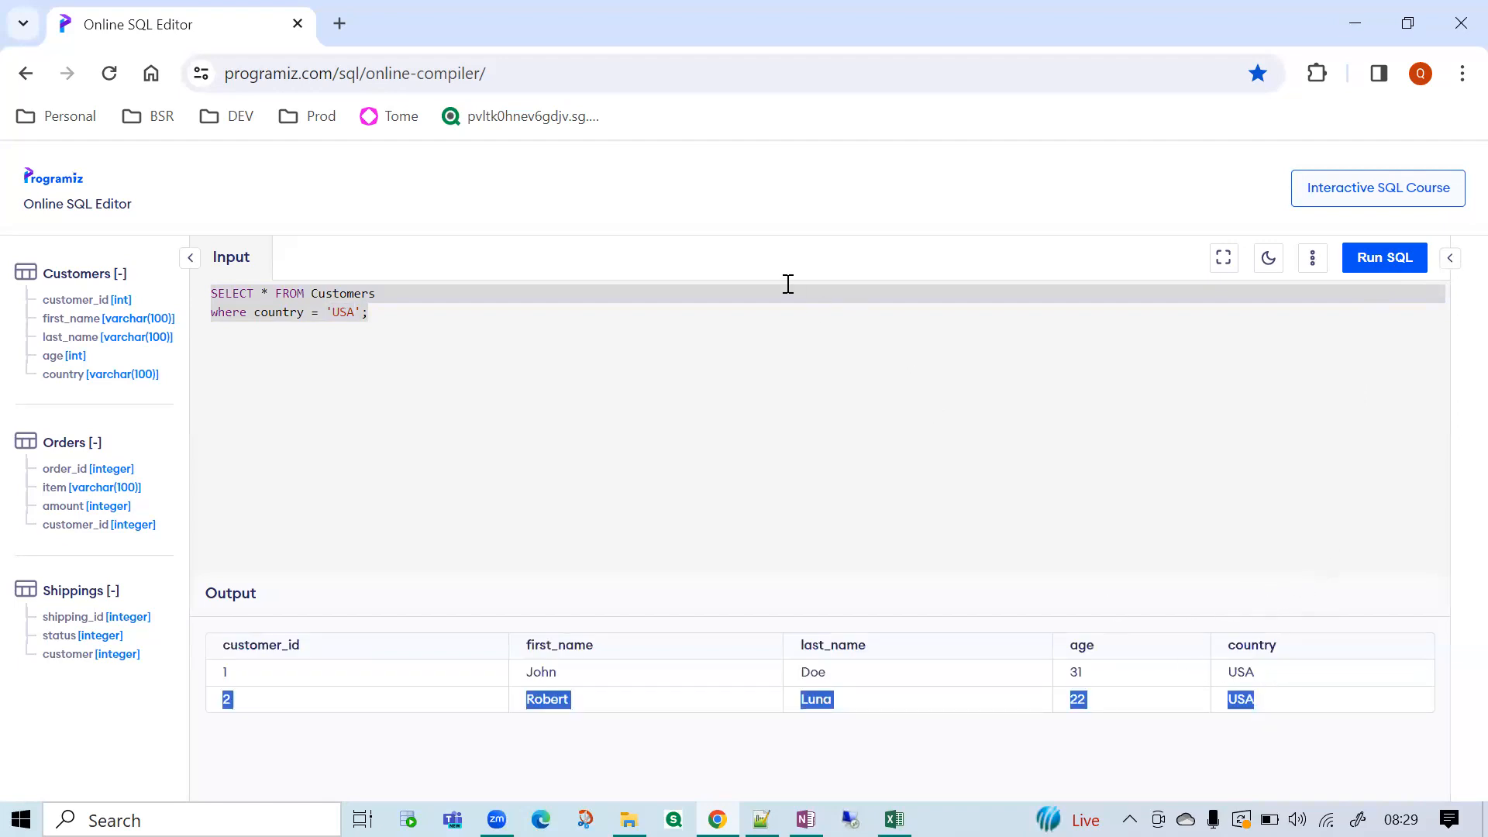
click(776, 308)
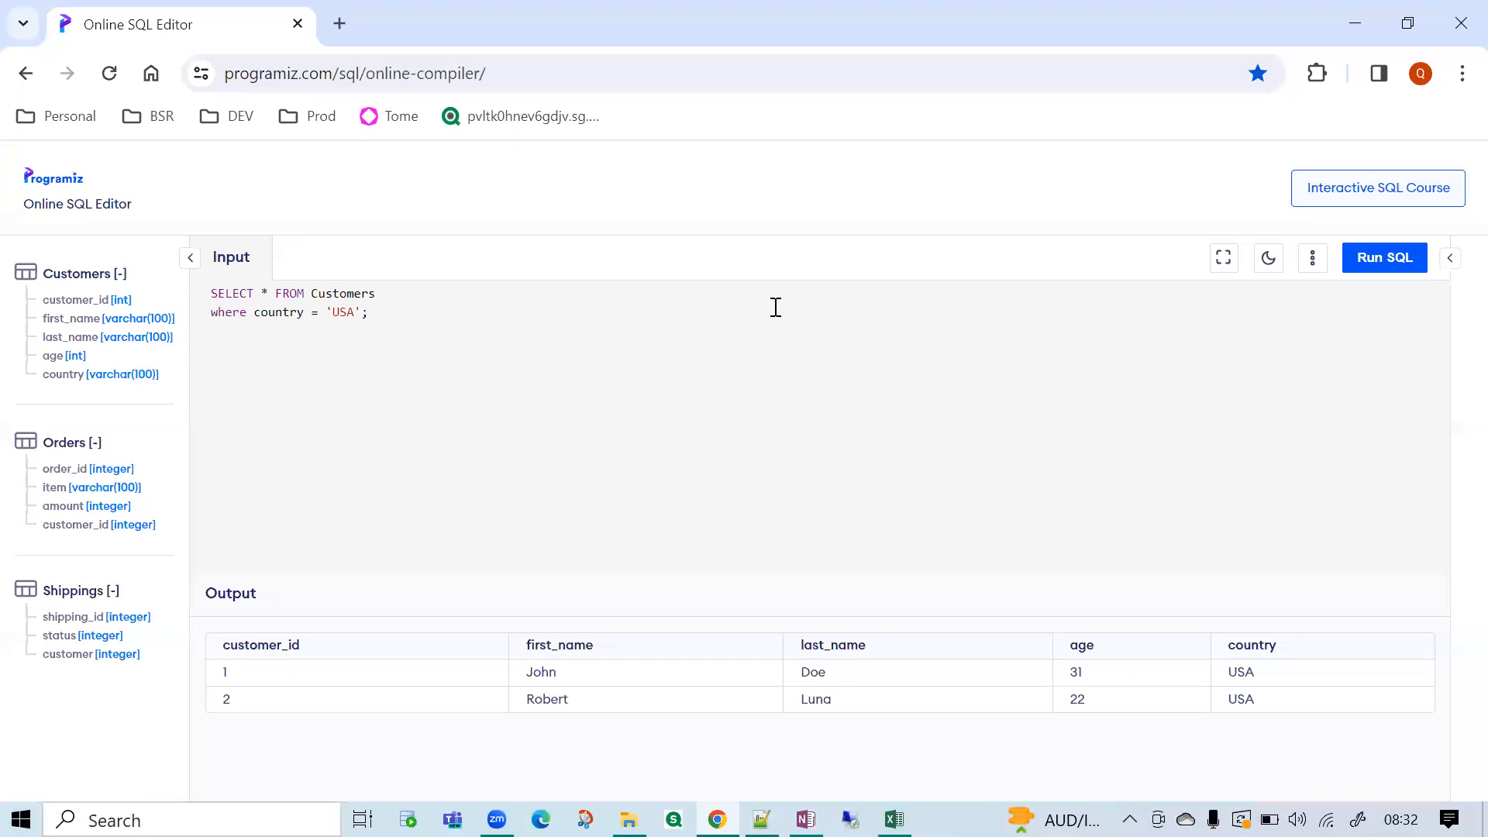
Duplicate the whole Customers query below the original, leaving a blank line between the two.
double_click(268, 312)
drag(311, 312, 355, 312)
drag(349, 352, 205, 297)
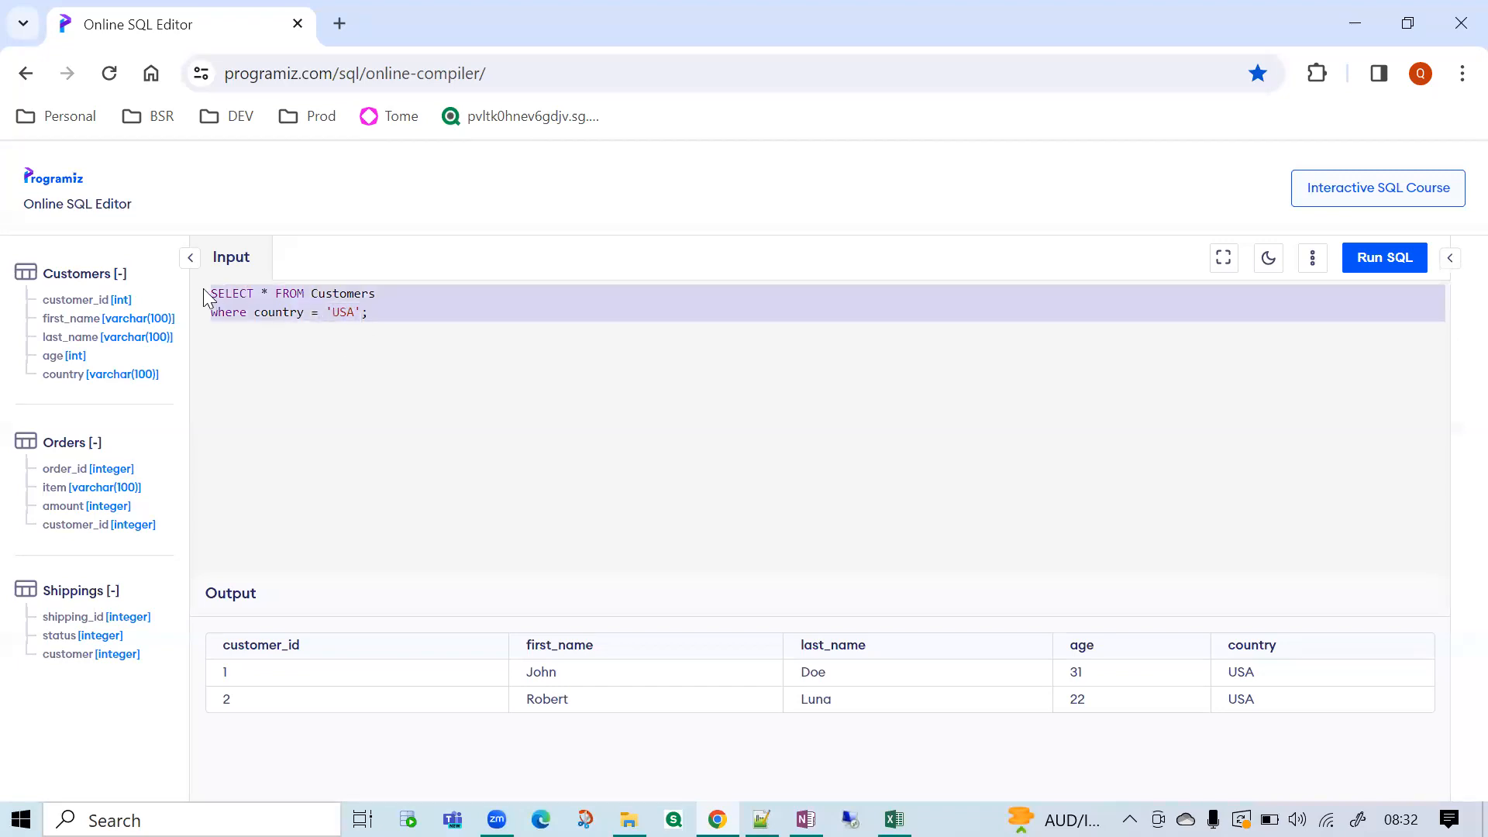
click(567, 439)
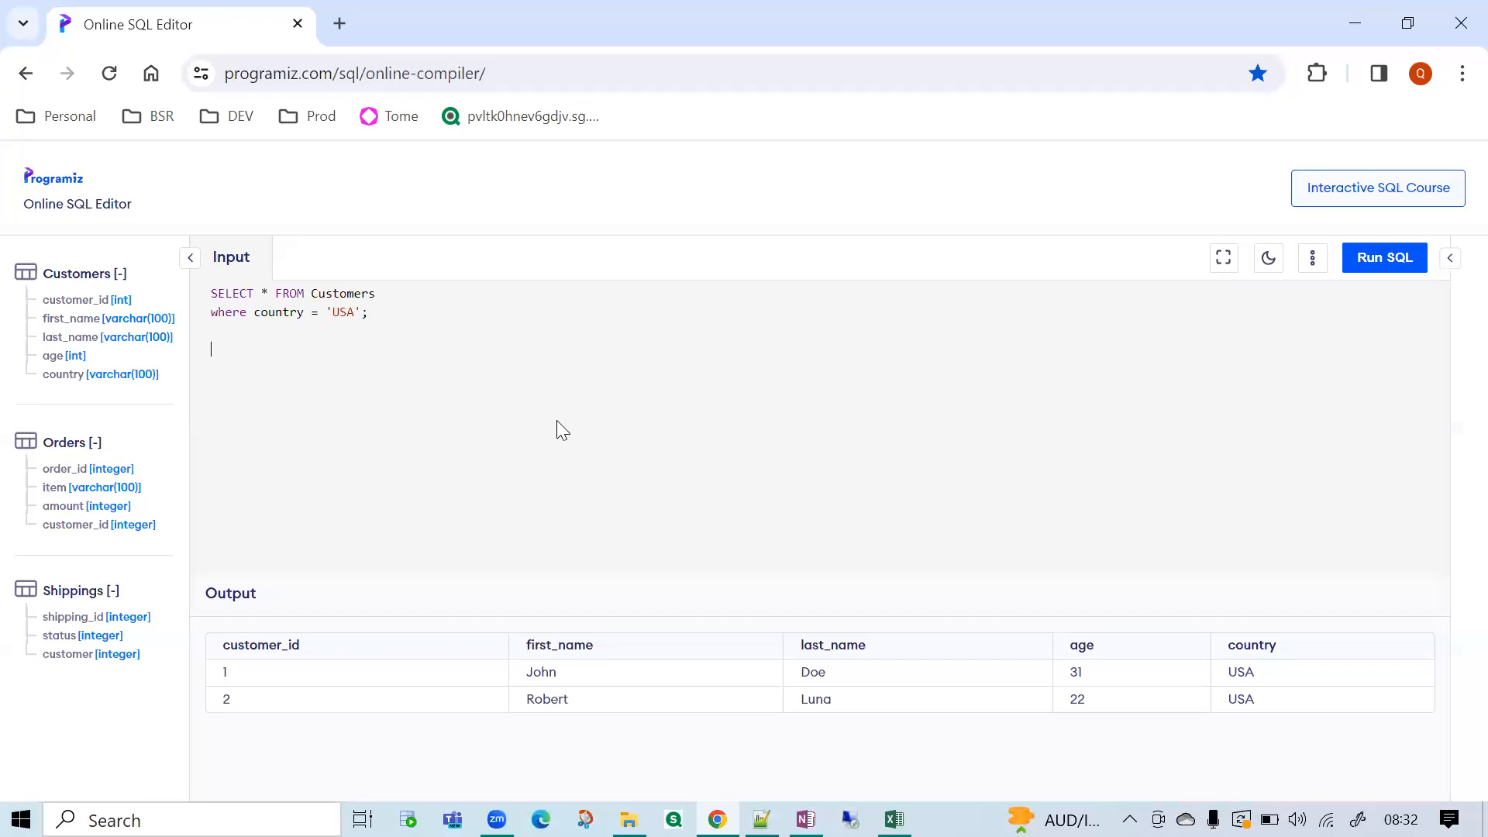
drag(398, 322, 171, 277)
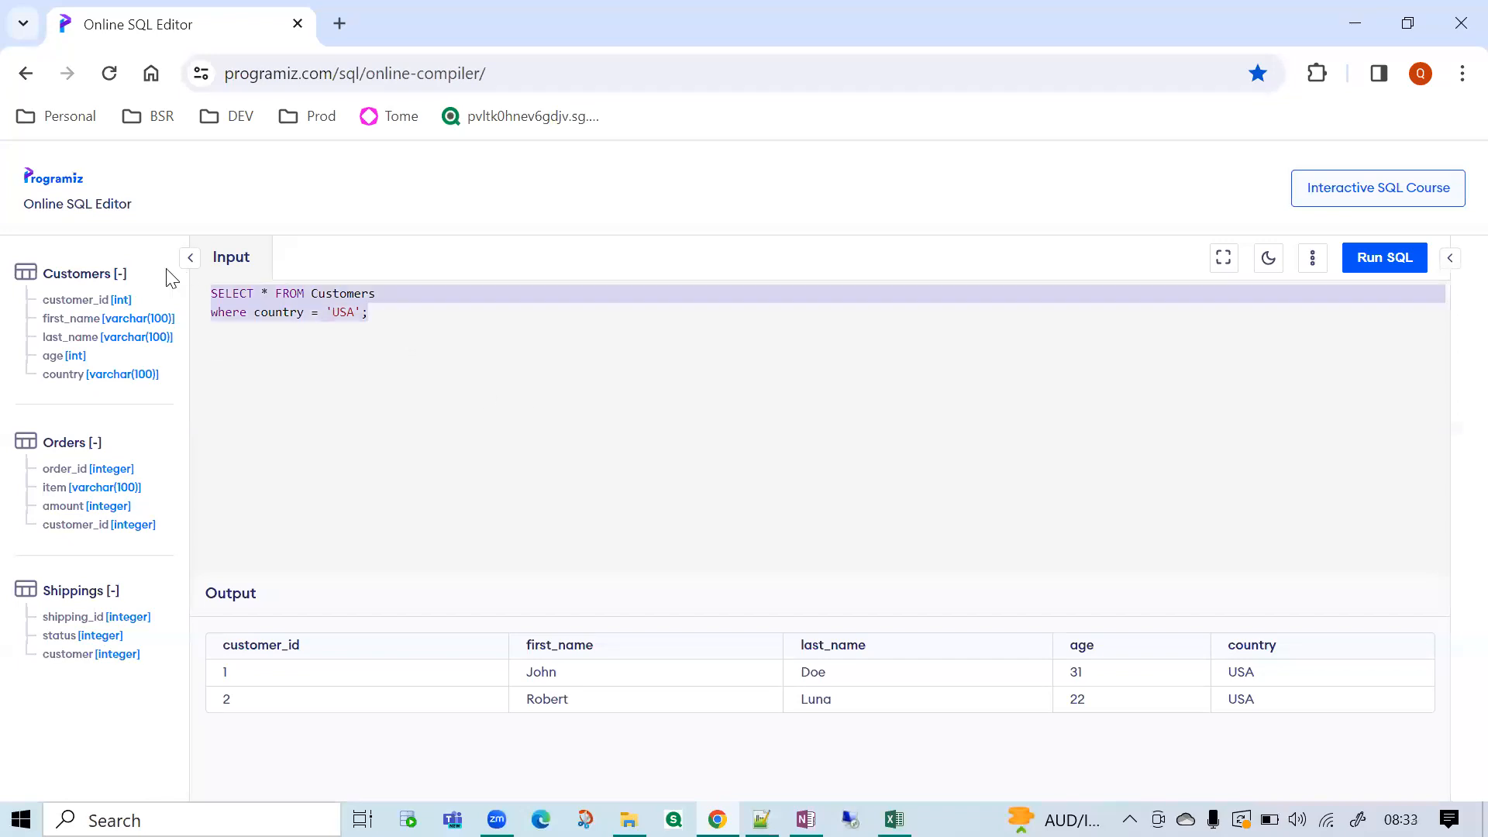
click(290, 299)
drag(394, 315, 209, 316)
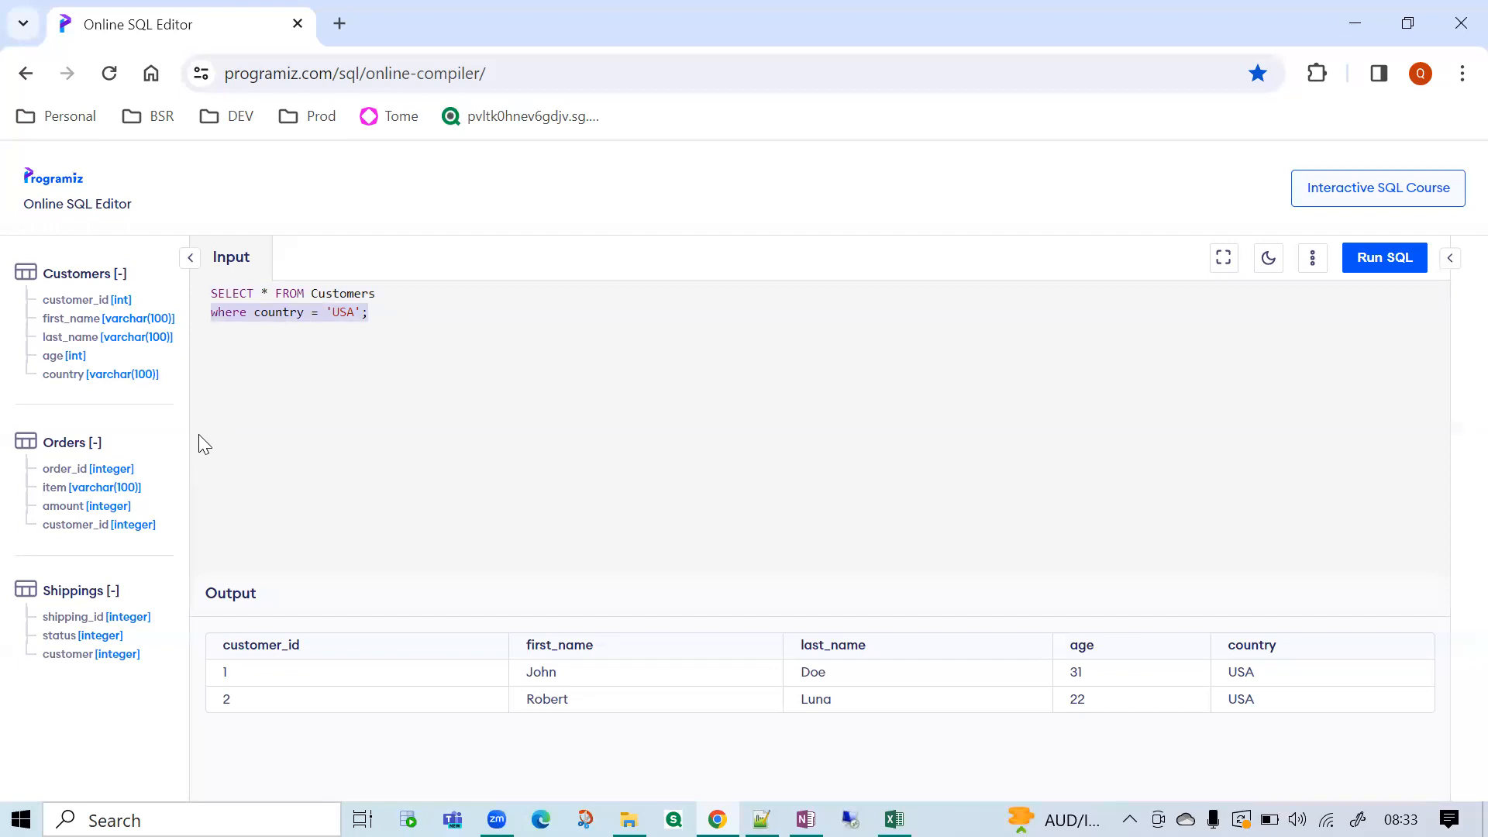
click(338, 376)
drag(379, 312, 180, 299)
key(ctrl+c)
click(433, 323)
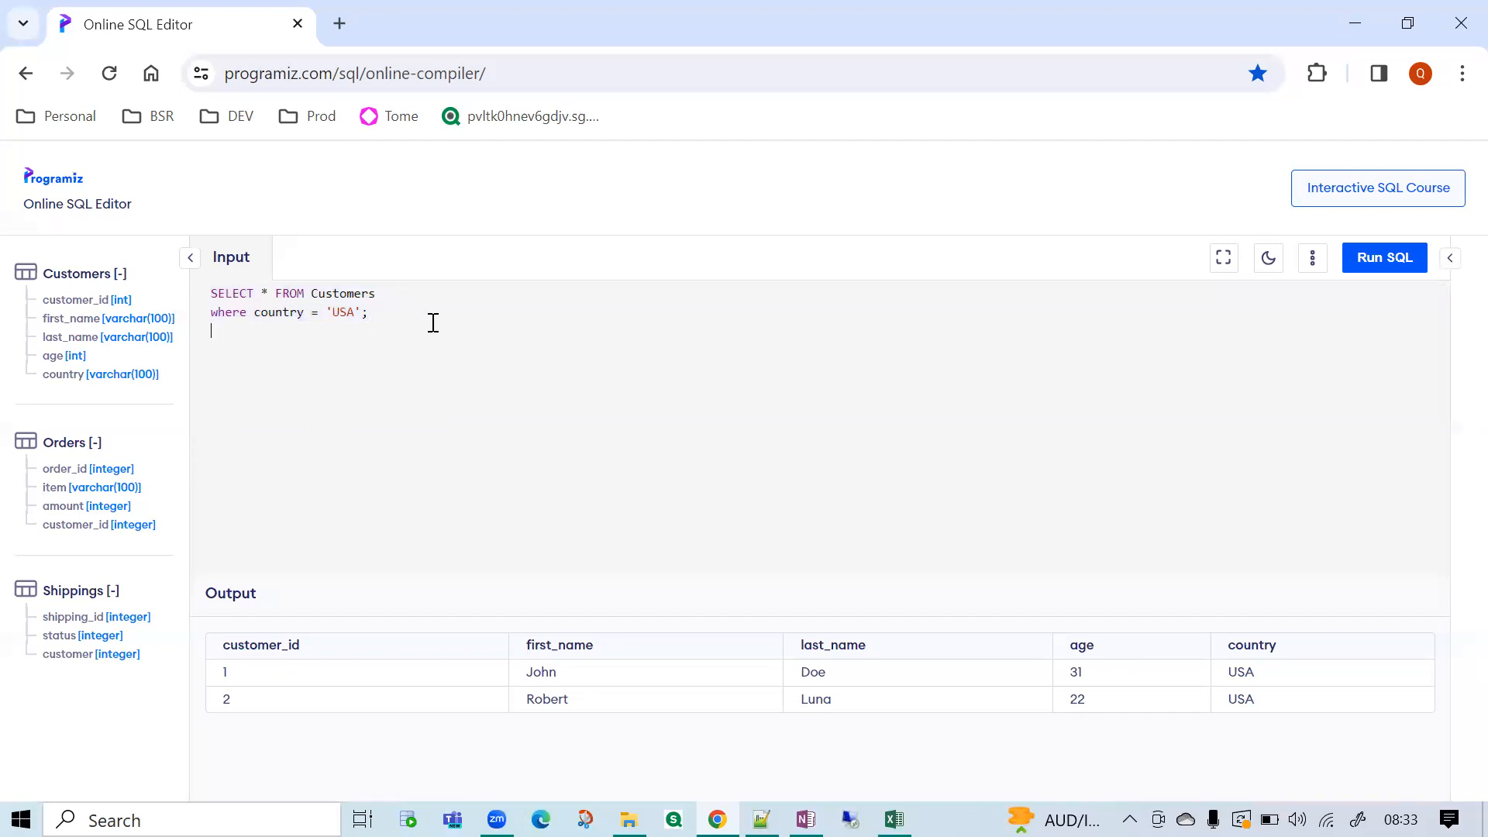
key(ctrl+v)
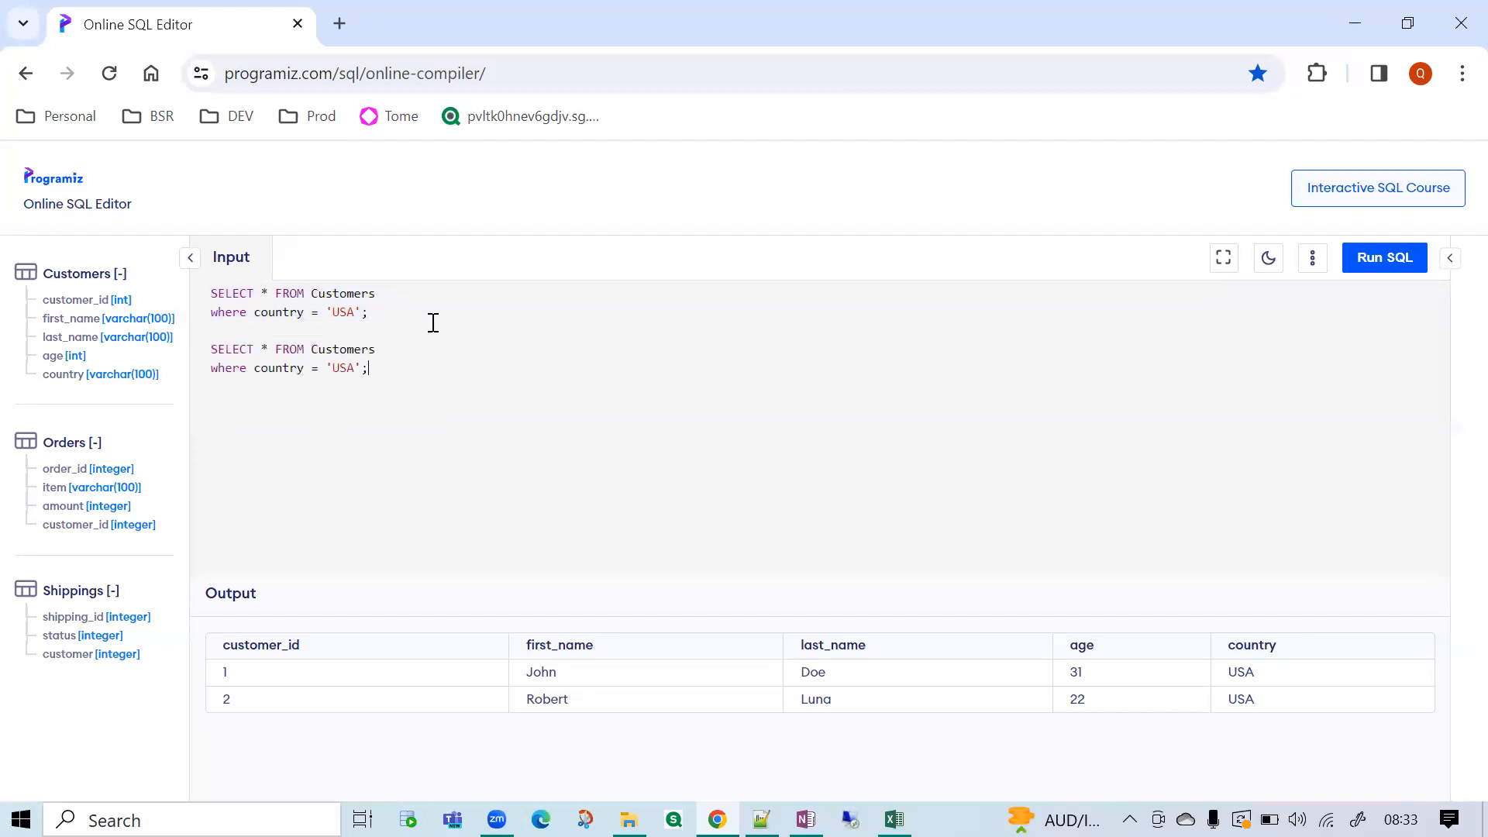
Change the operator in the second query's where clause to <> and compare it with the first query.
click(313, 369)
key(Delete)
text(<>)
drag(388, 367, 210, 351)
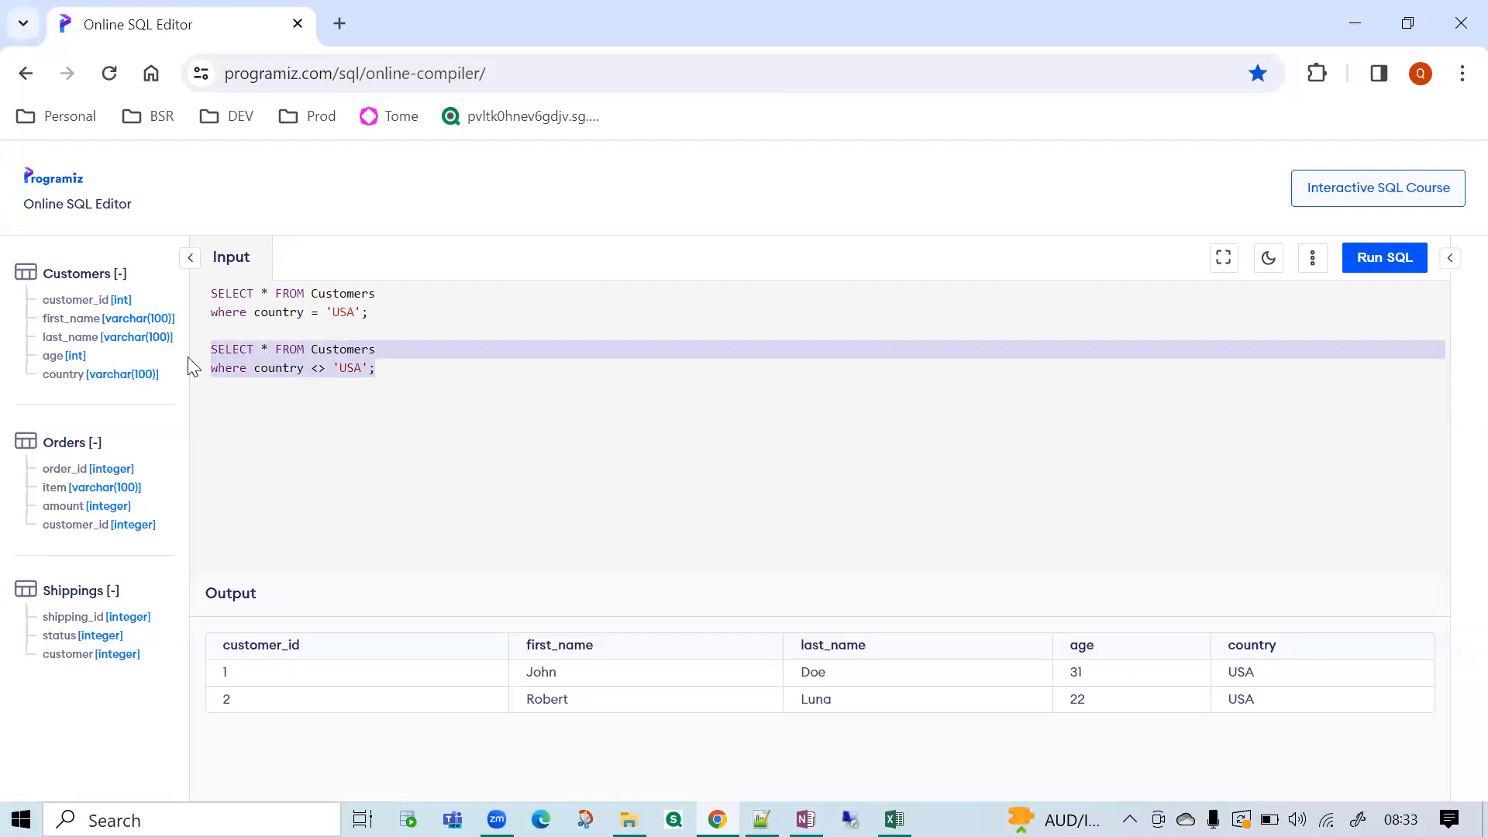
drag(388, 310, 213, 295)
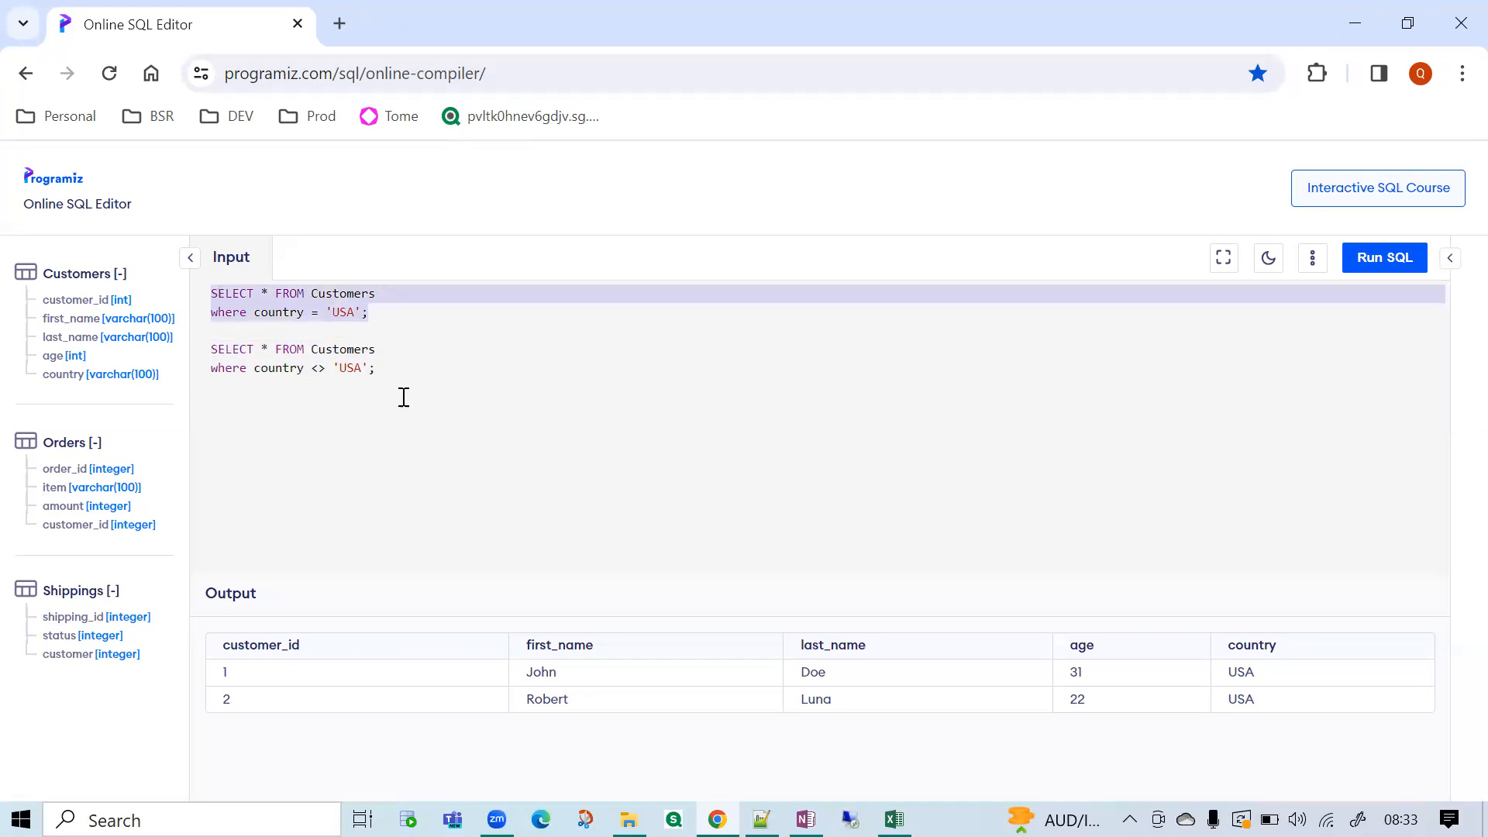
Run the SQL with the <> query selected and review both result tables in the output.
drag(378, 369, 207, 358)
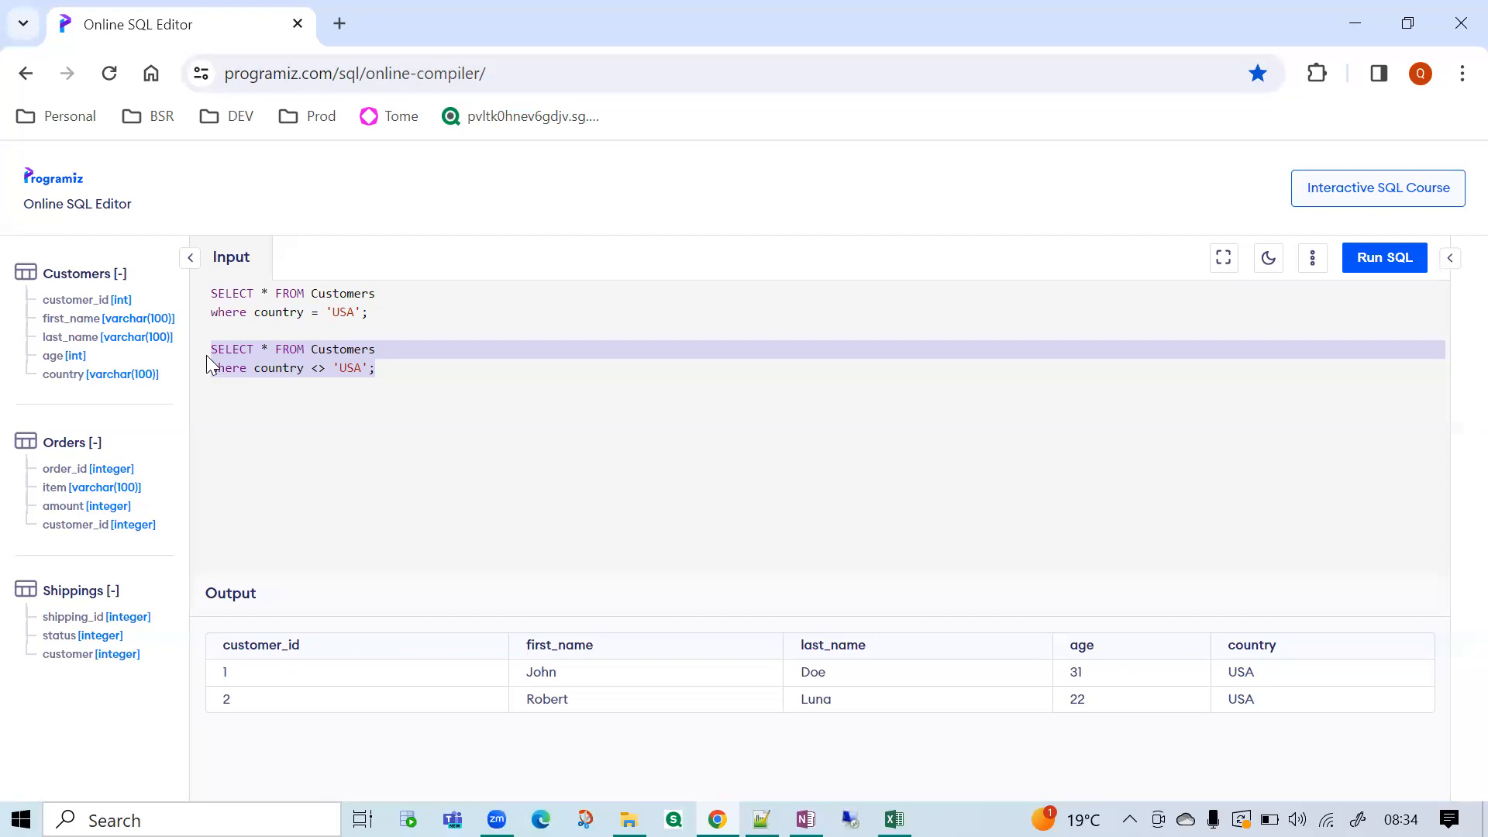
click(242, 388)
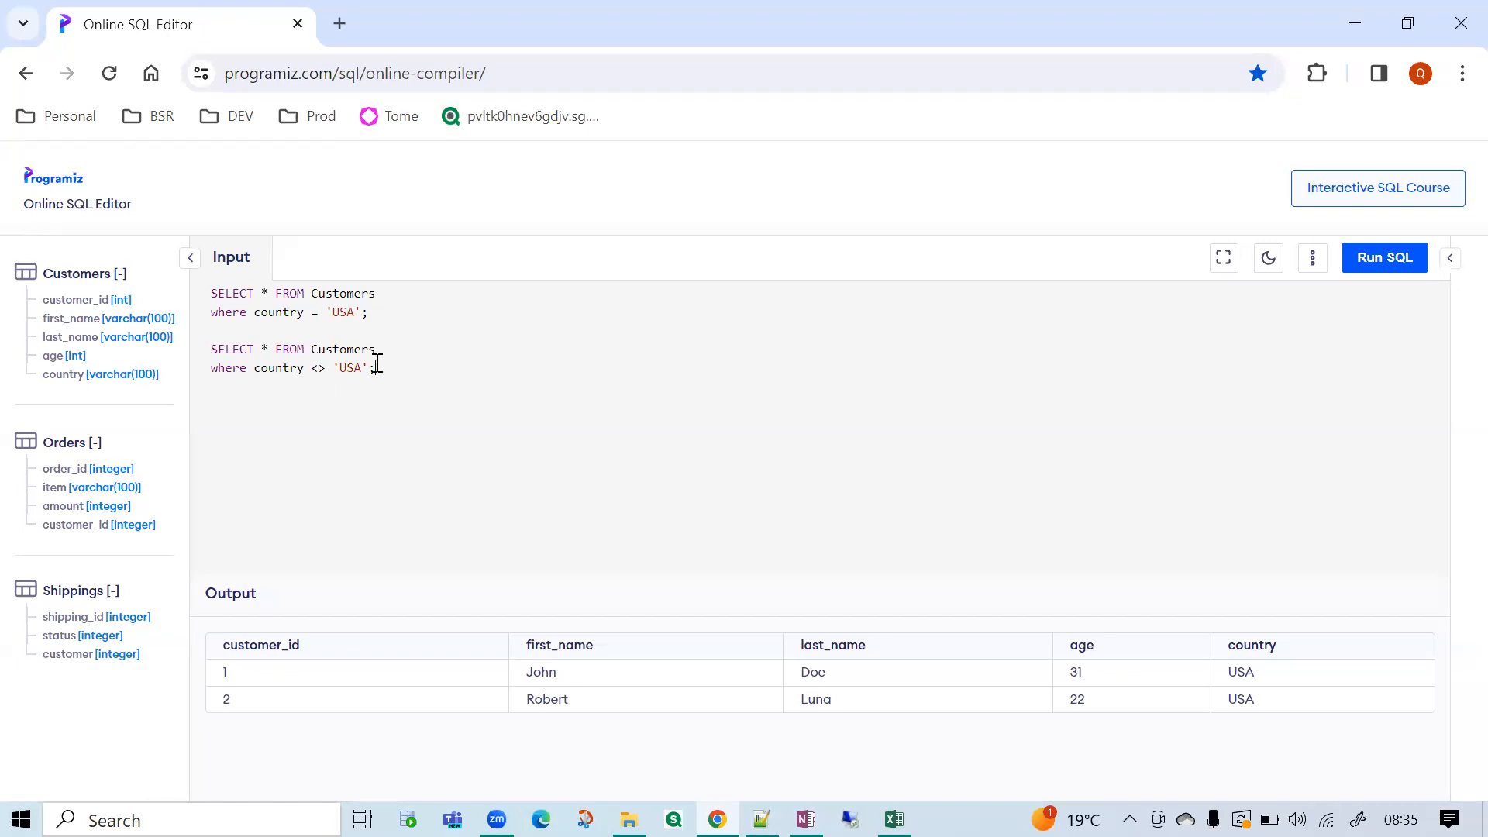
drag(376, 367, 189, 356)
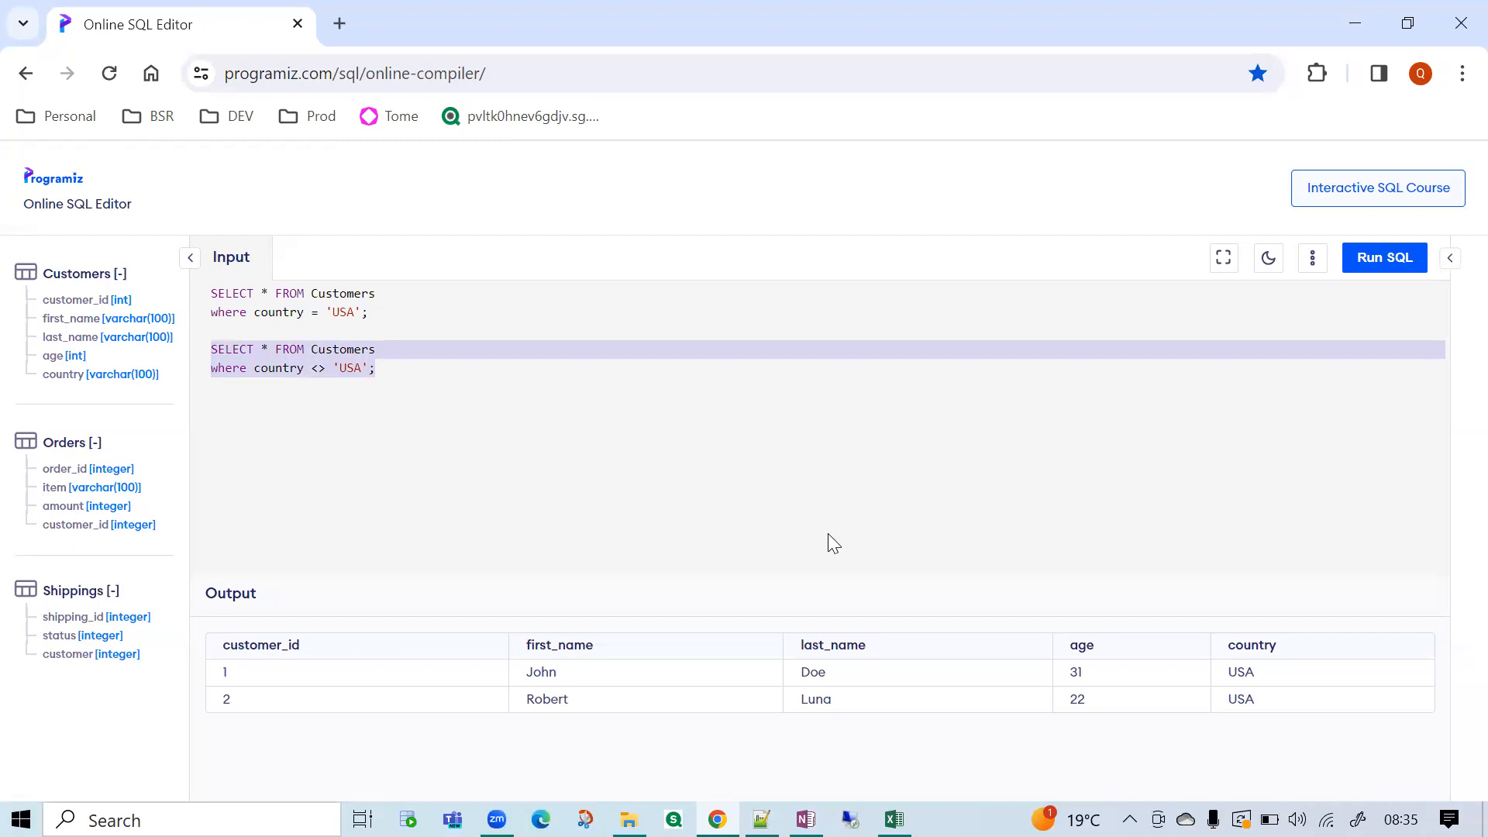
click(324, 375)
drag(387, 369, 199, 361)
click(1407, 263)
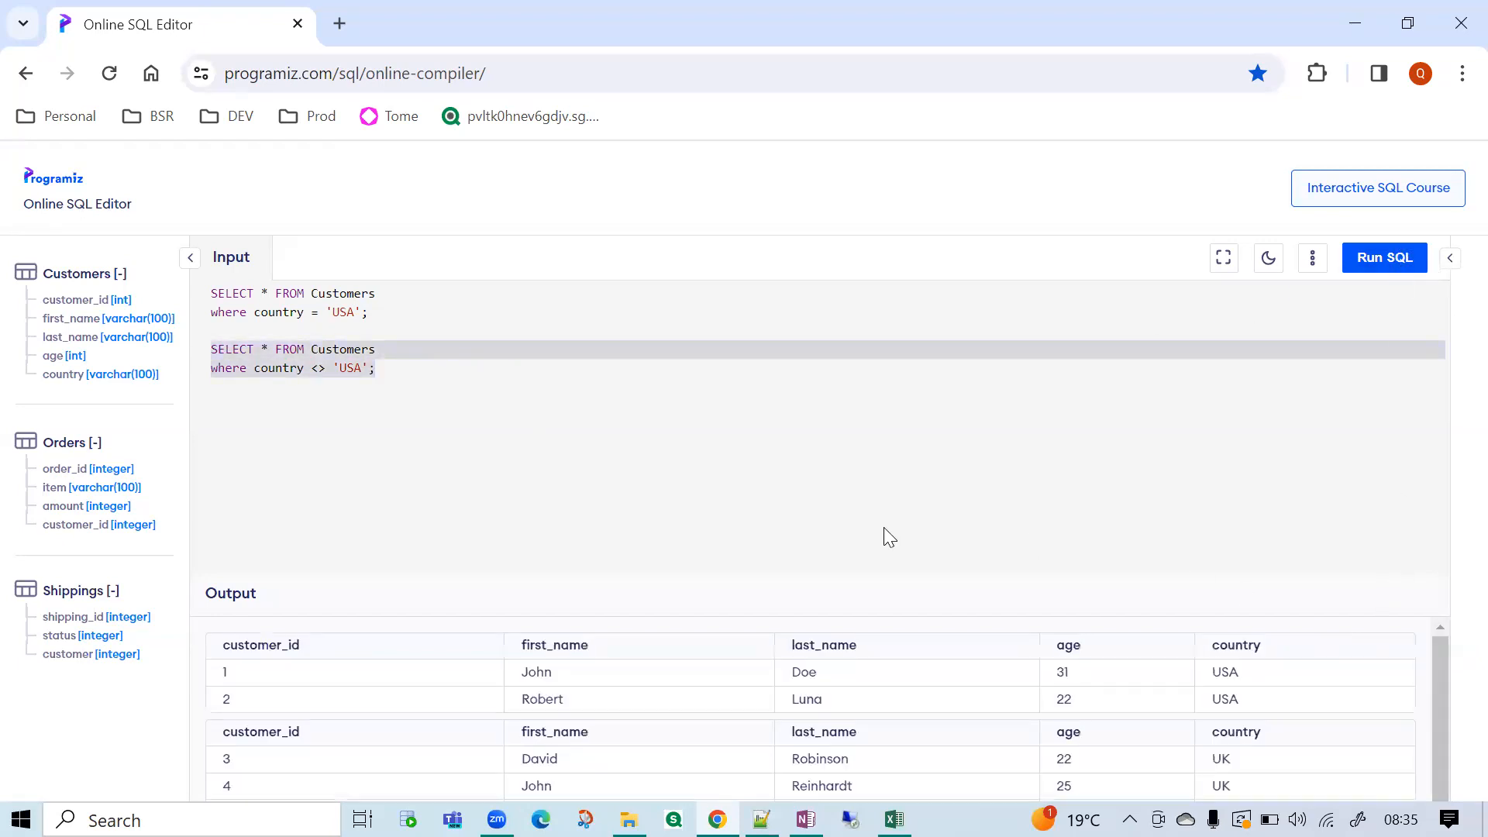
click(256, 392)
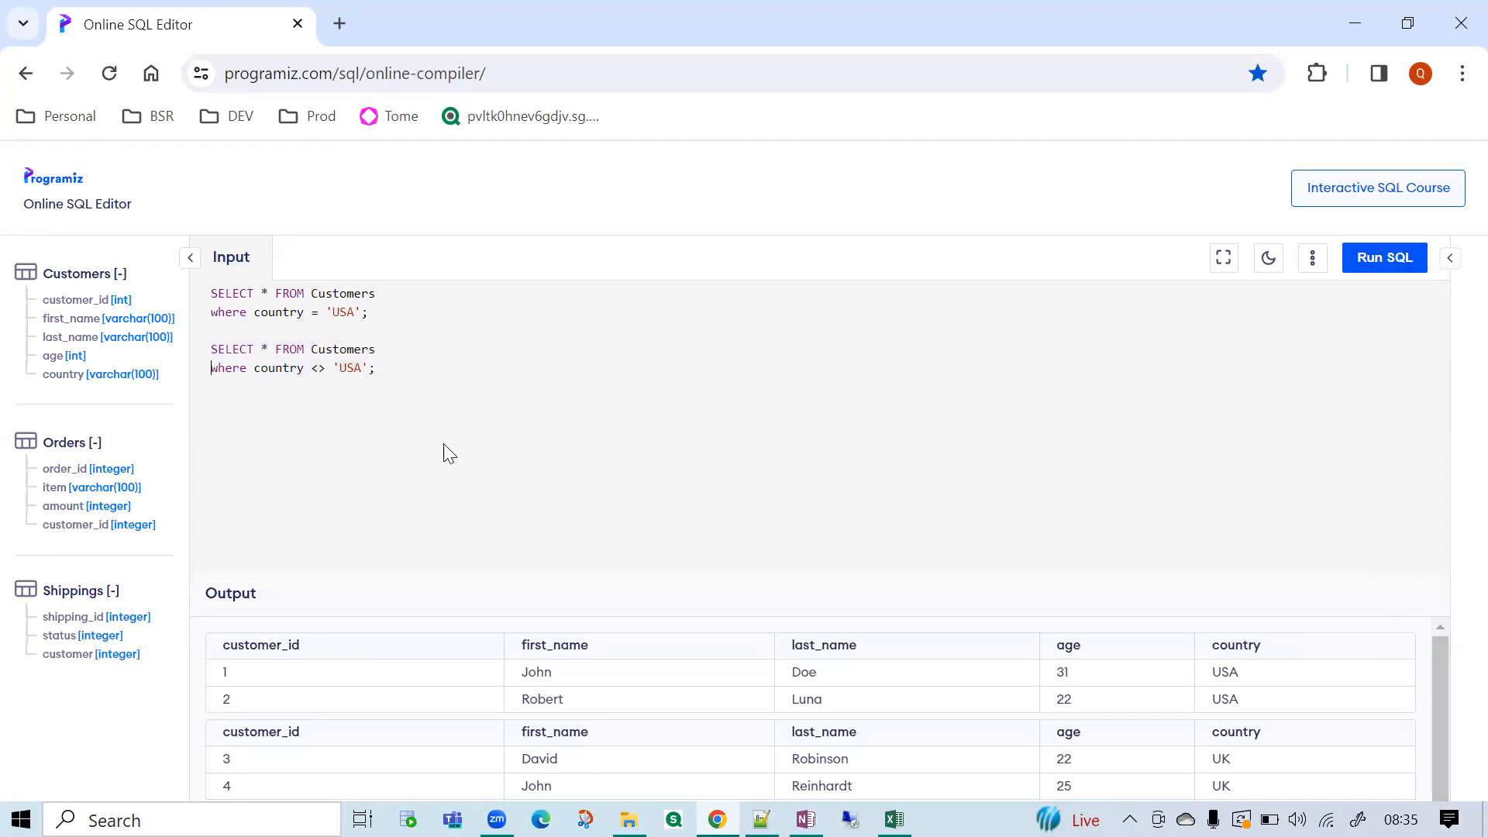
scroll(698, 690, down, 1)
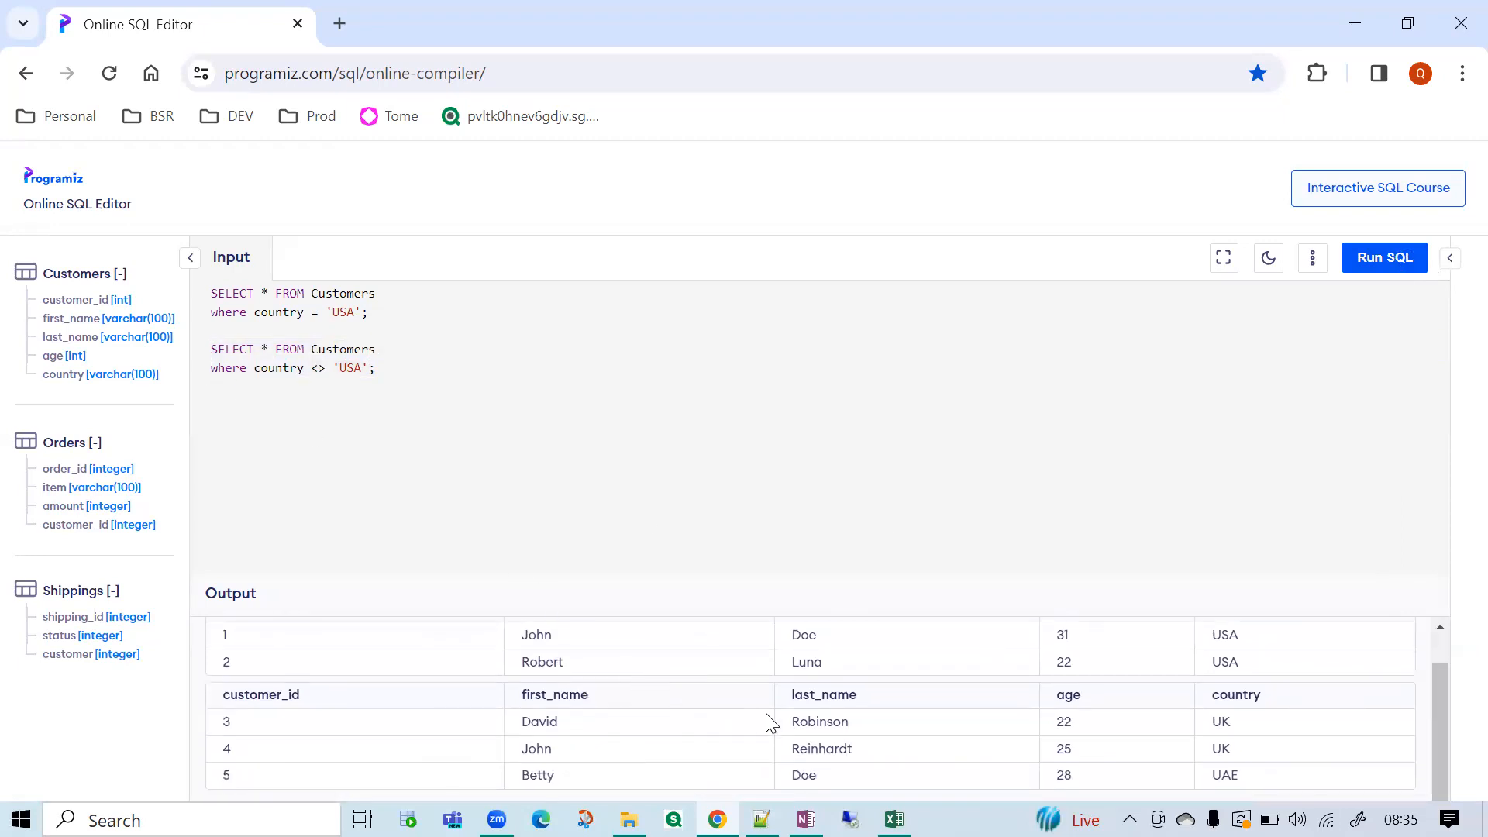
scroll(770, 722, up, 1)
Join the country = 'USA' query into a single line and comment it out with --.
drag(388, 316, 210, 289)
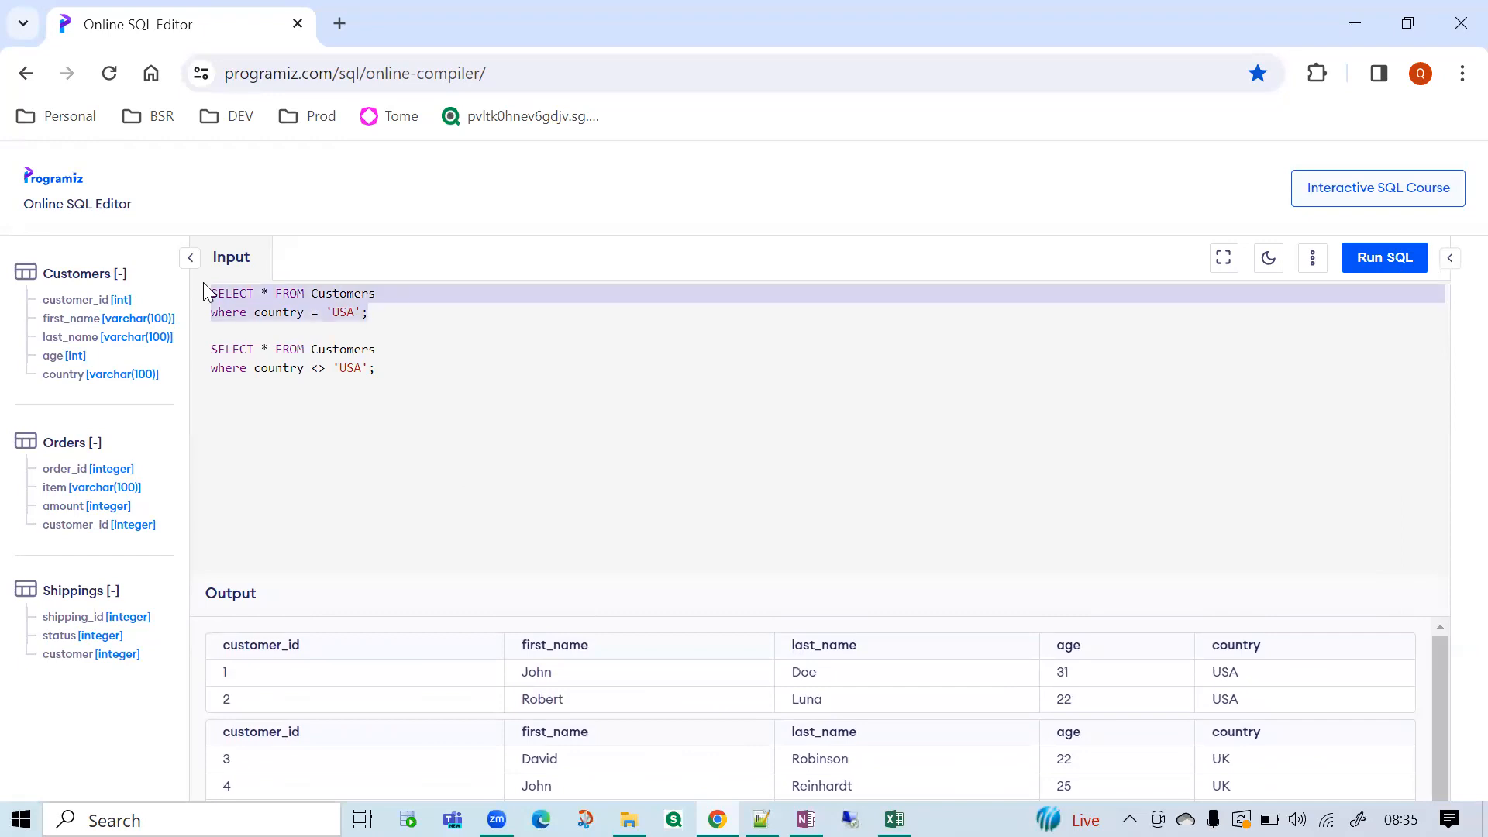
click(438, 297)
key(Delete)
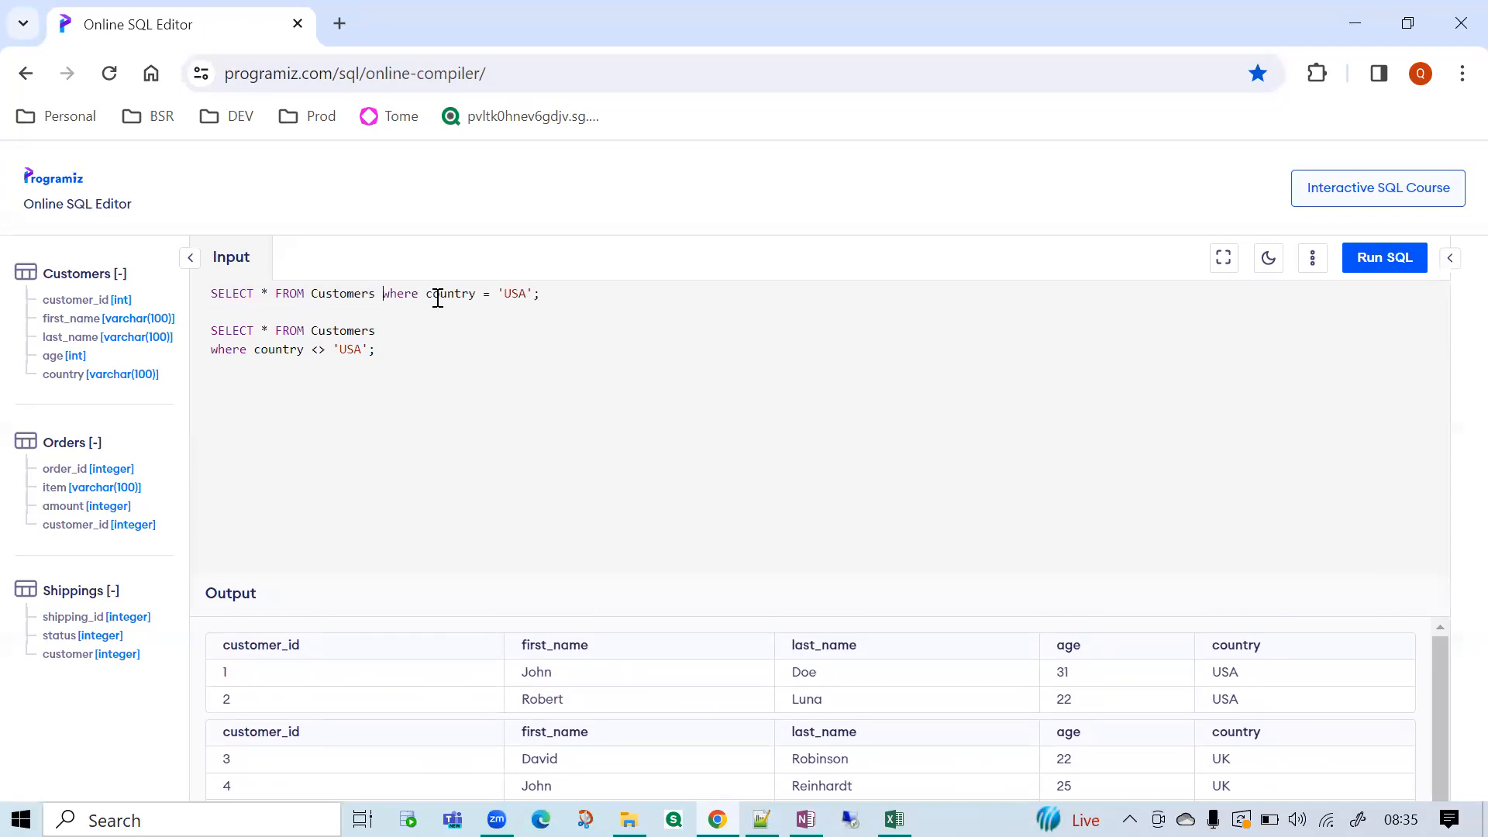
click(215, 298)
text(--)
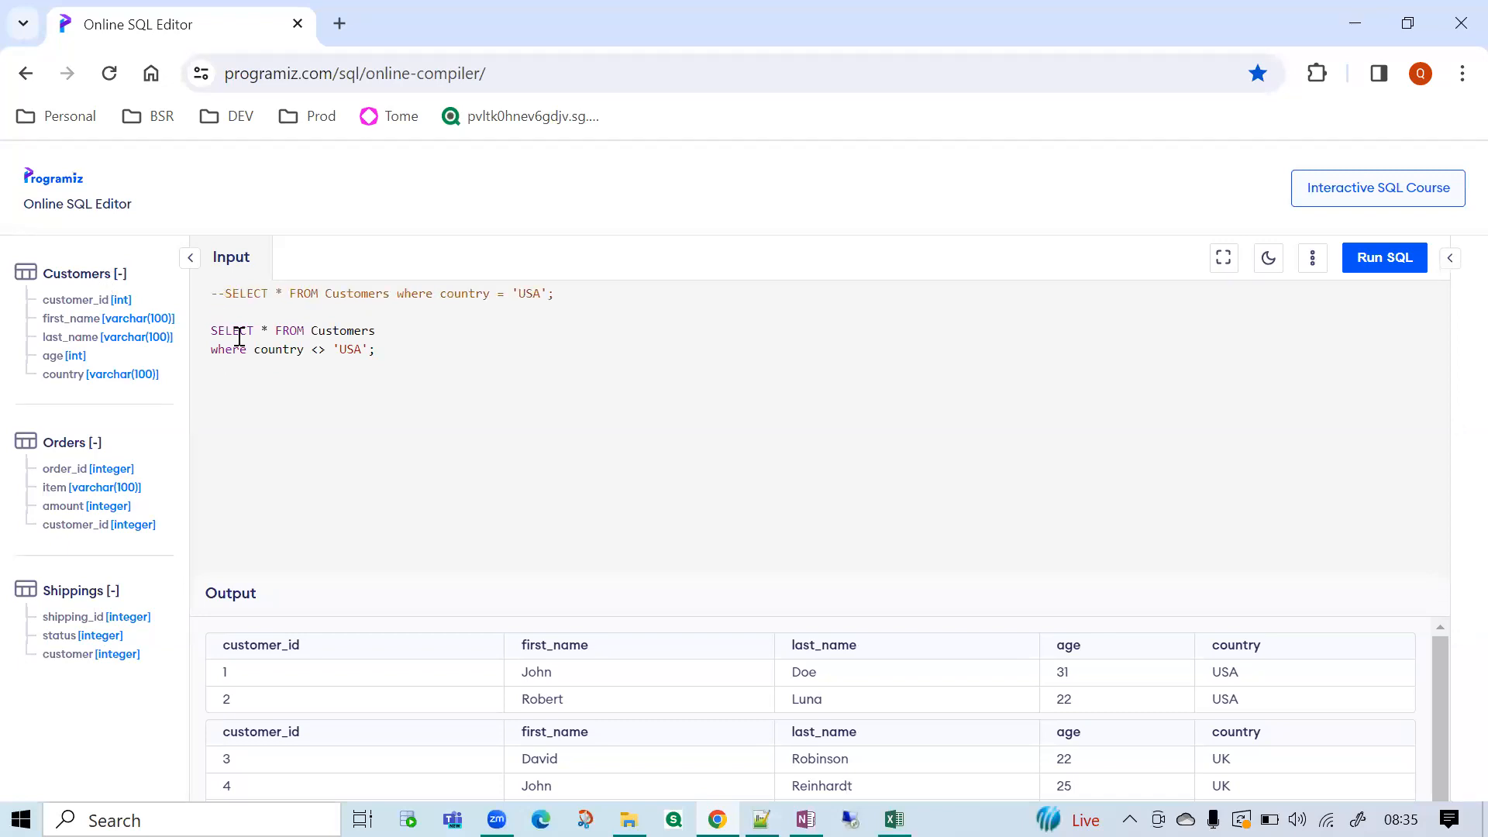
Run the remaining Customers query with the country <> 'USA' condition.
drag(376, 351, 174, 318)
click(269, 362)
drag(388, 354, 209, 332)
click(1396, 268)
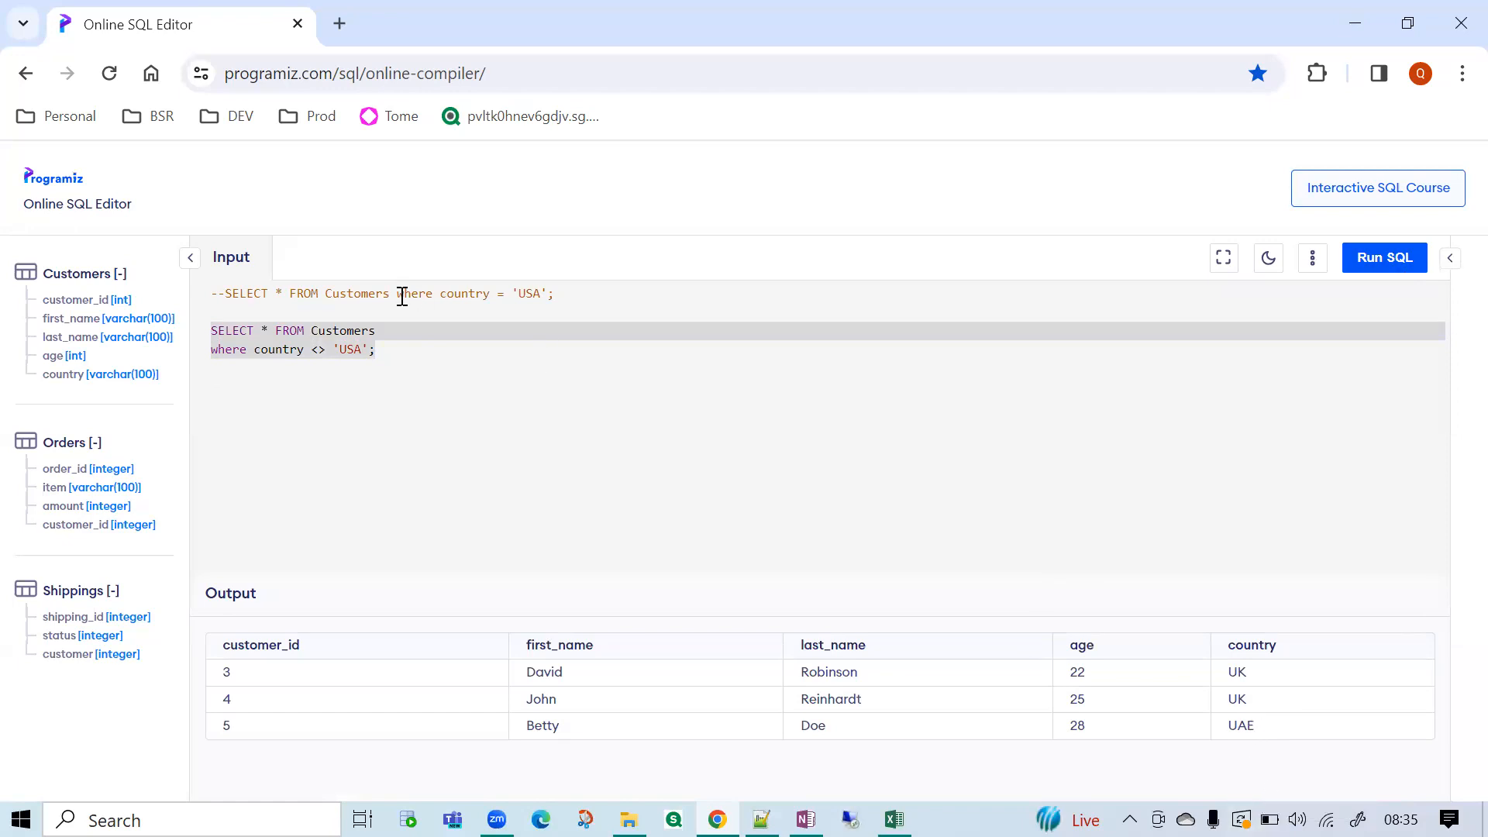
Highlight the <> condition, and join its where clause onto the SELECT line of the second query.
click(375, 392)
drag(259, 351, 323, 350)
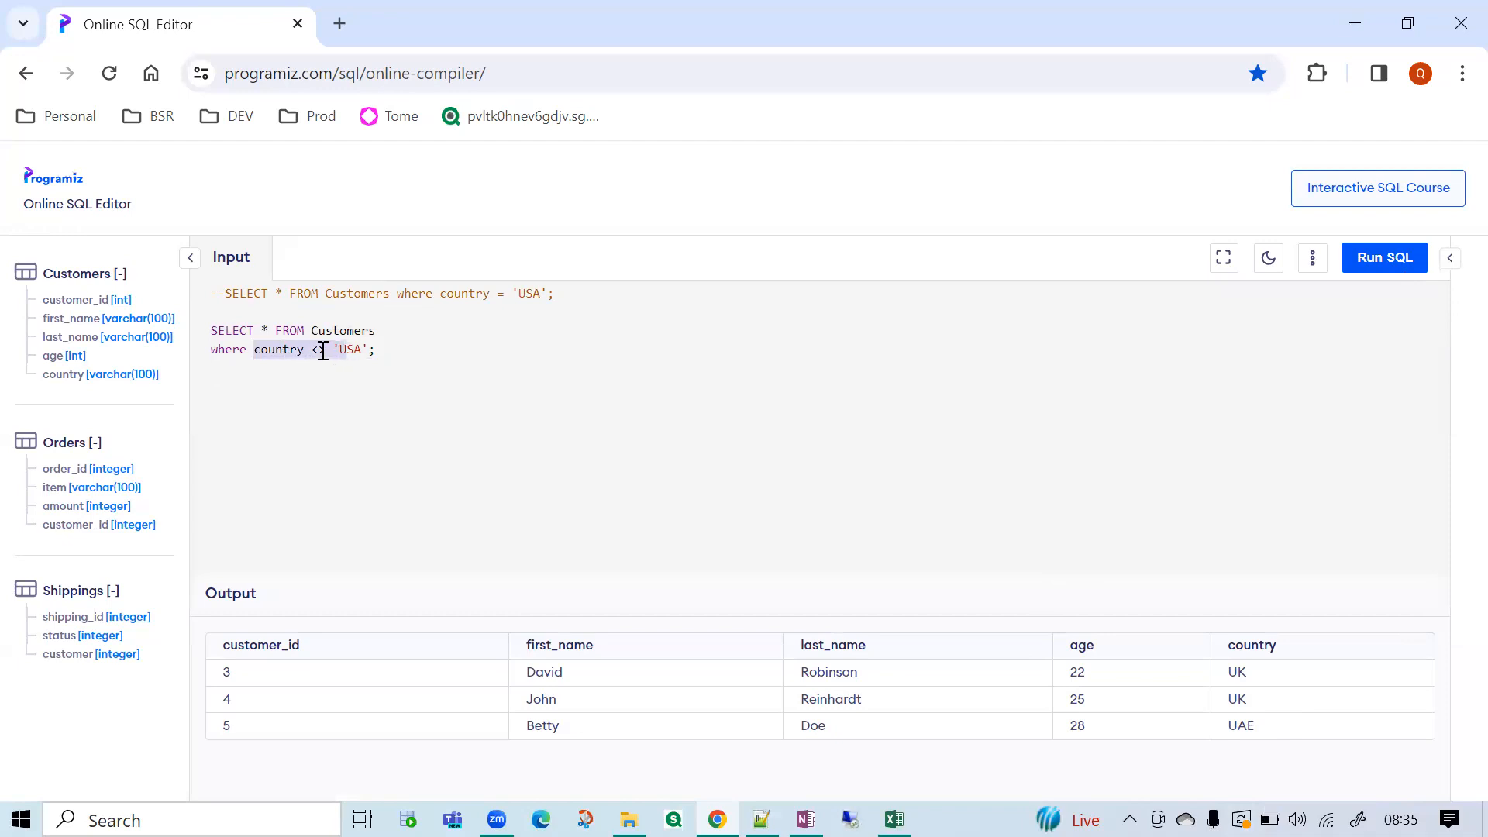
double_click(323, 351)
click(415, 335)
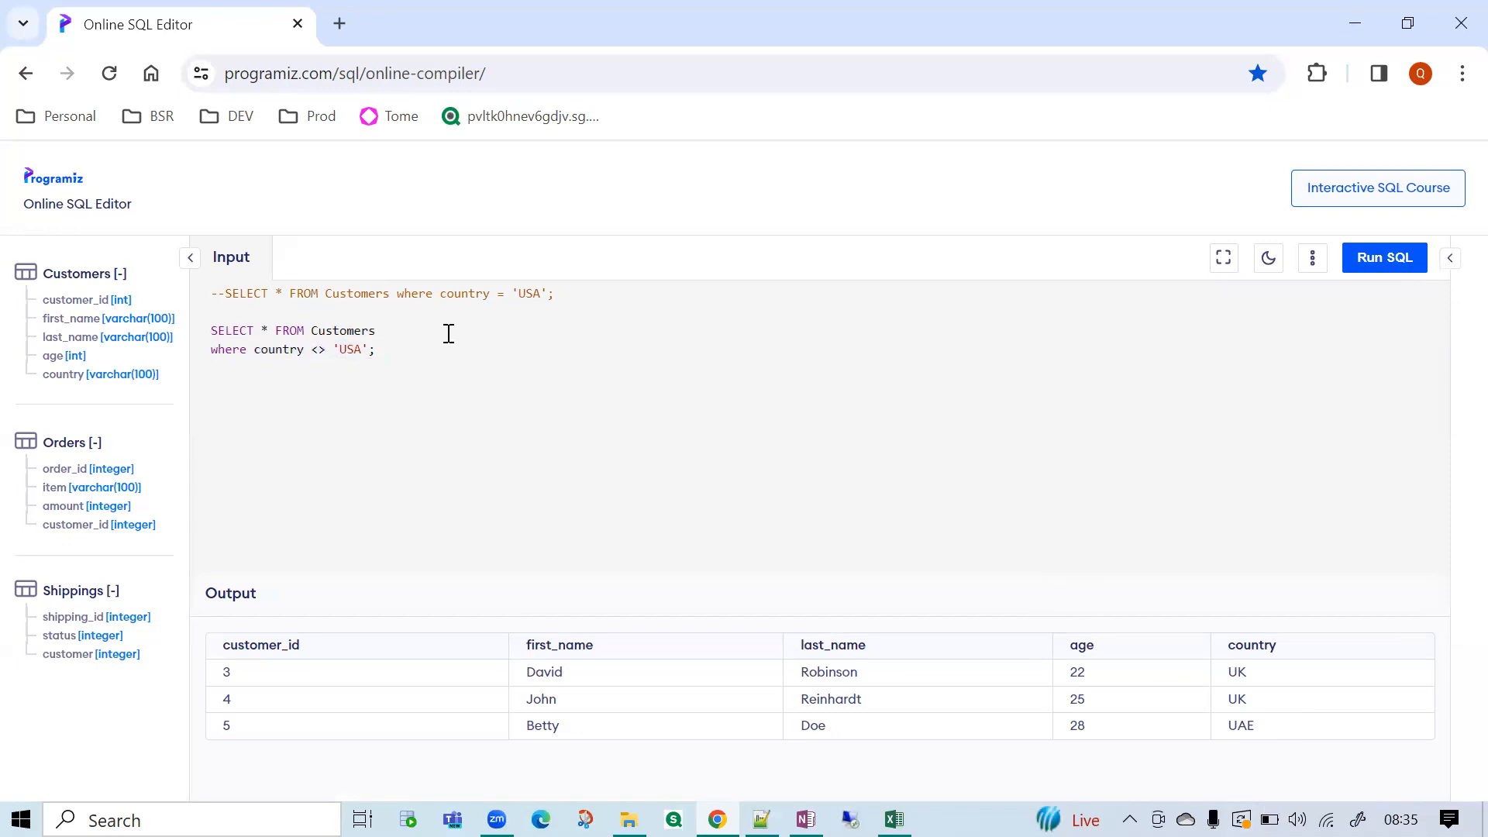
key(Delete)
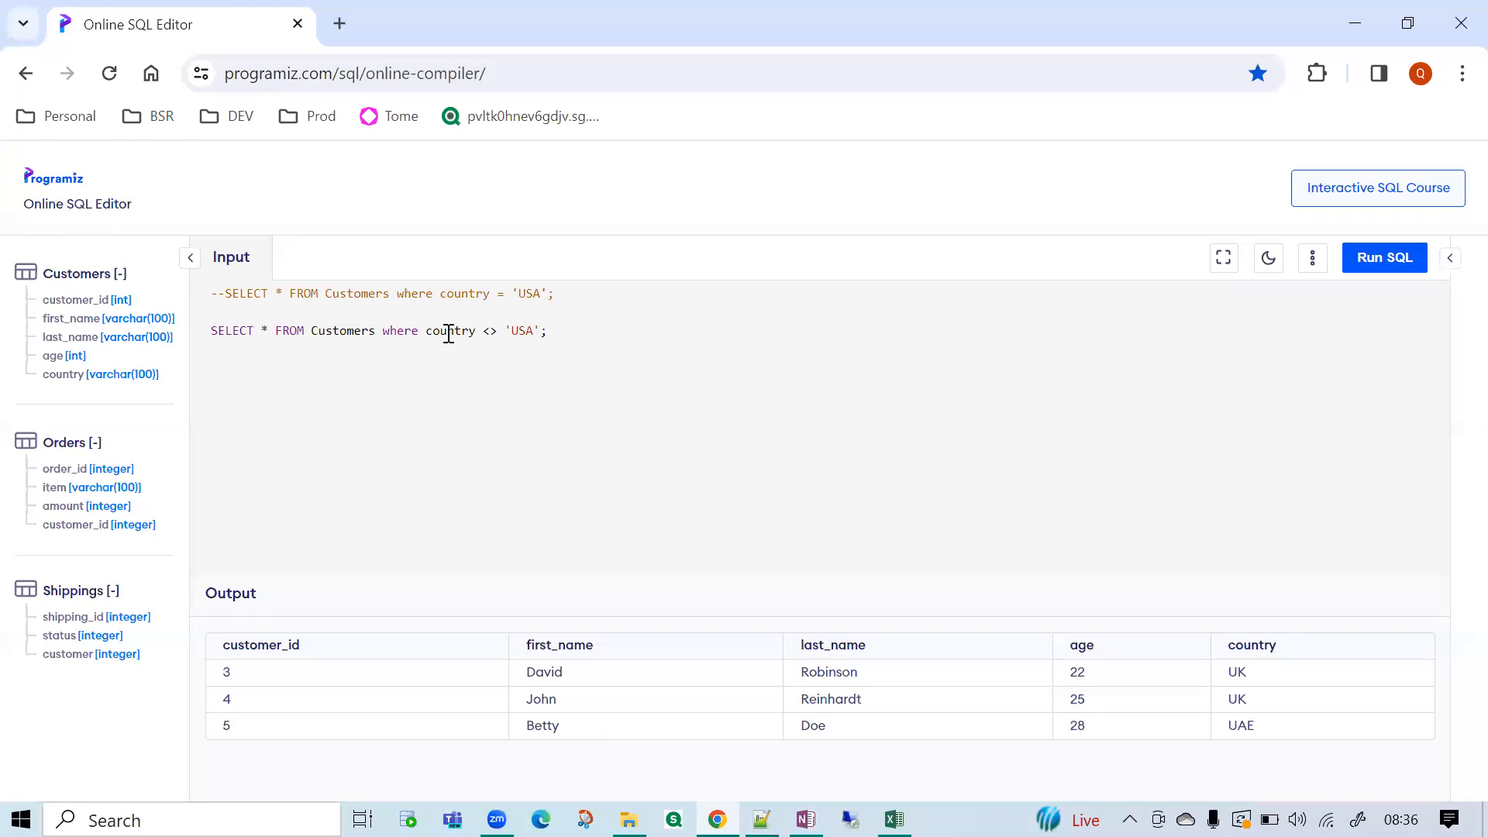
Switch to Notepad++ and list five sample first names on separate lines below the and / or note.
click(761, 819)
click(462, 542)
key(Return)
key(Return)
key(Return)
text(Prem)
key(Return)
text(Sudarshad)
key(BackSpace)
text(nn)
key(Return)
text(Vamshi)
key(Return)
text(Venkat)
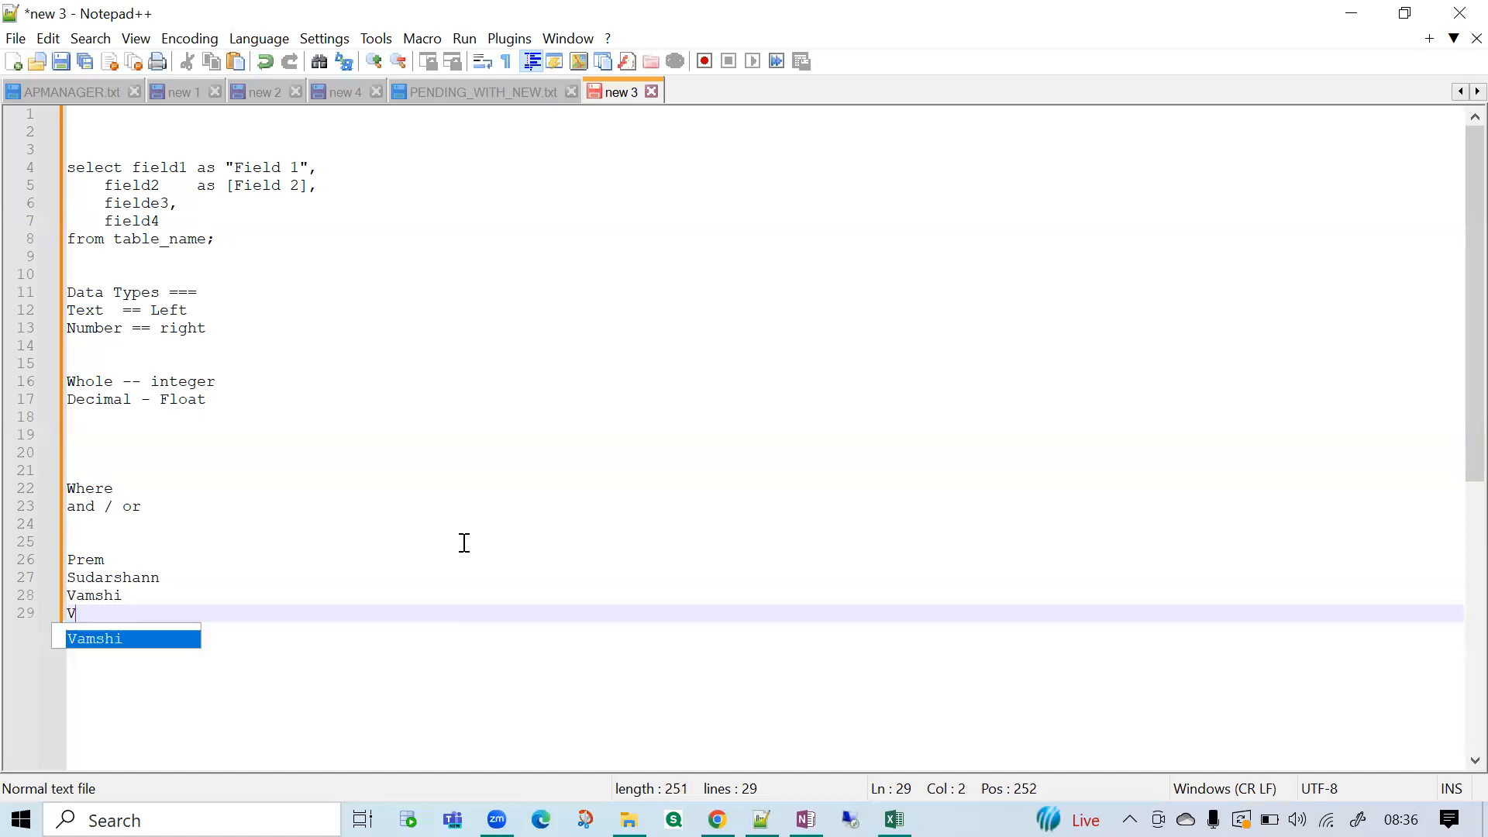
key(Return)
text(Ramesh)
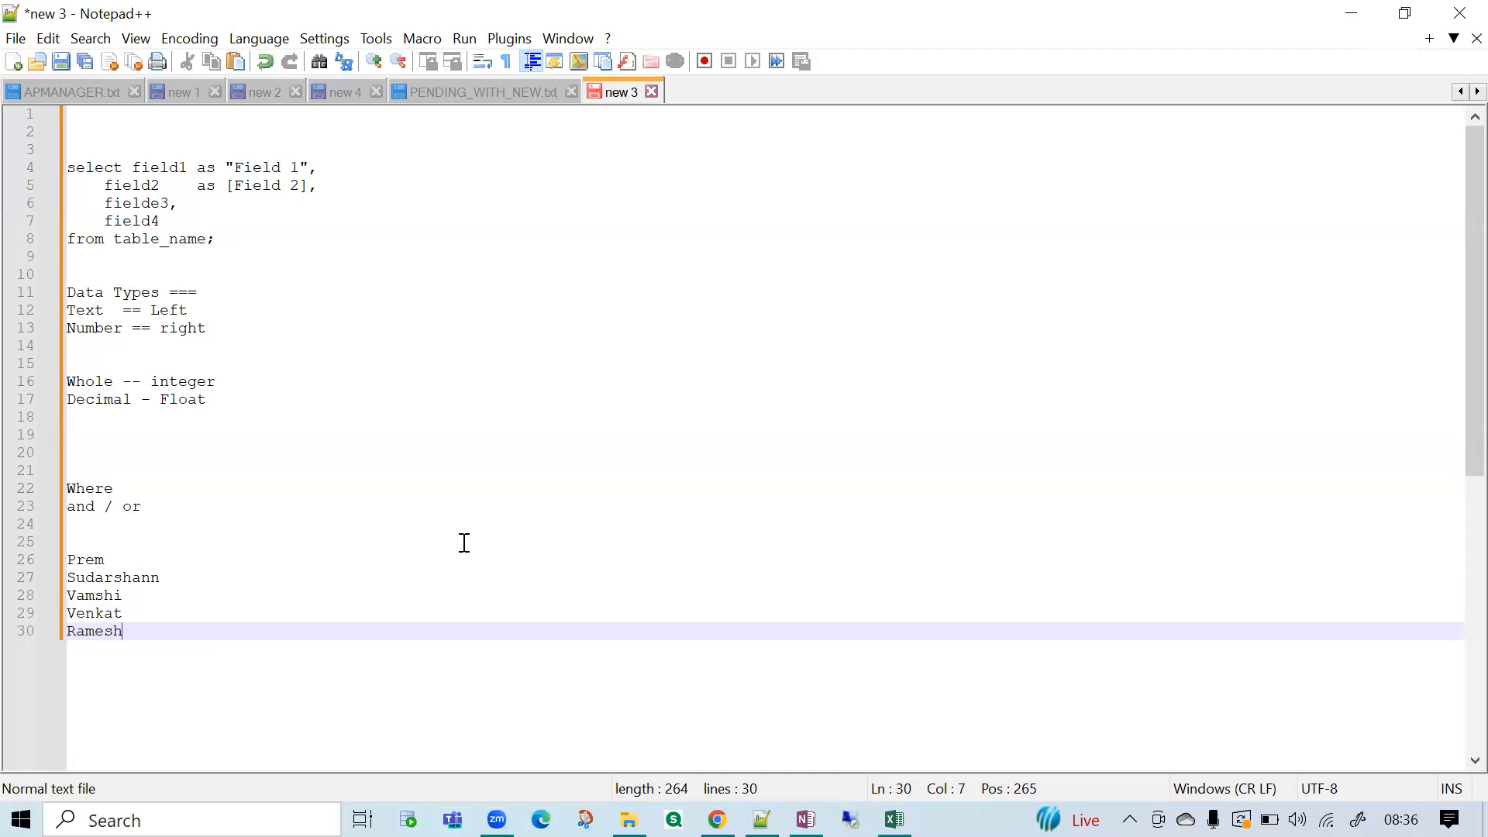
Add the heading Names: above the list of first names and leave two new lines below the list.
key(Up)
key(Up)
key(Up)
key(Up)
key(Up)
key(Return)
text(Names:)
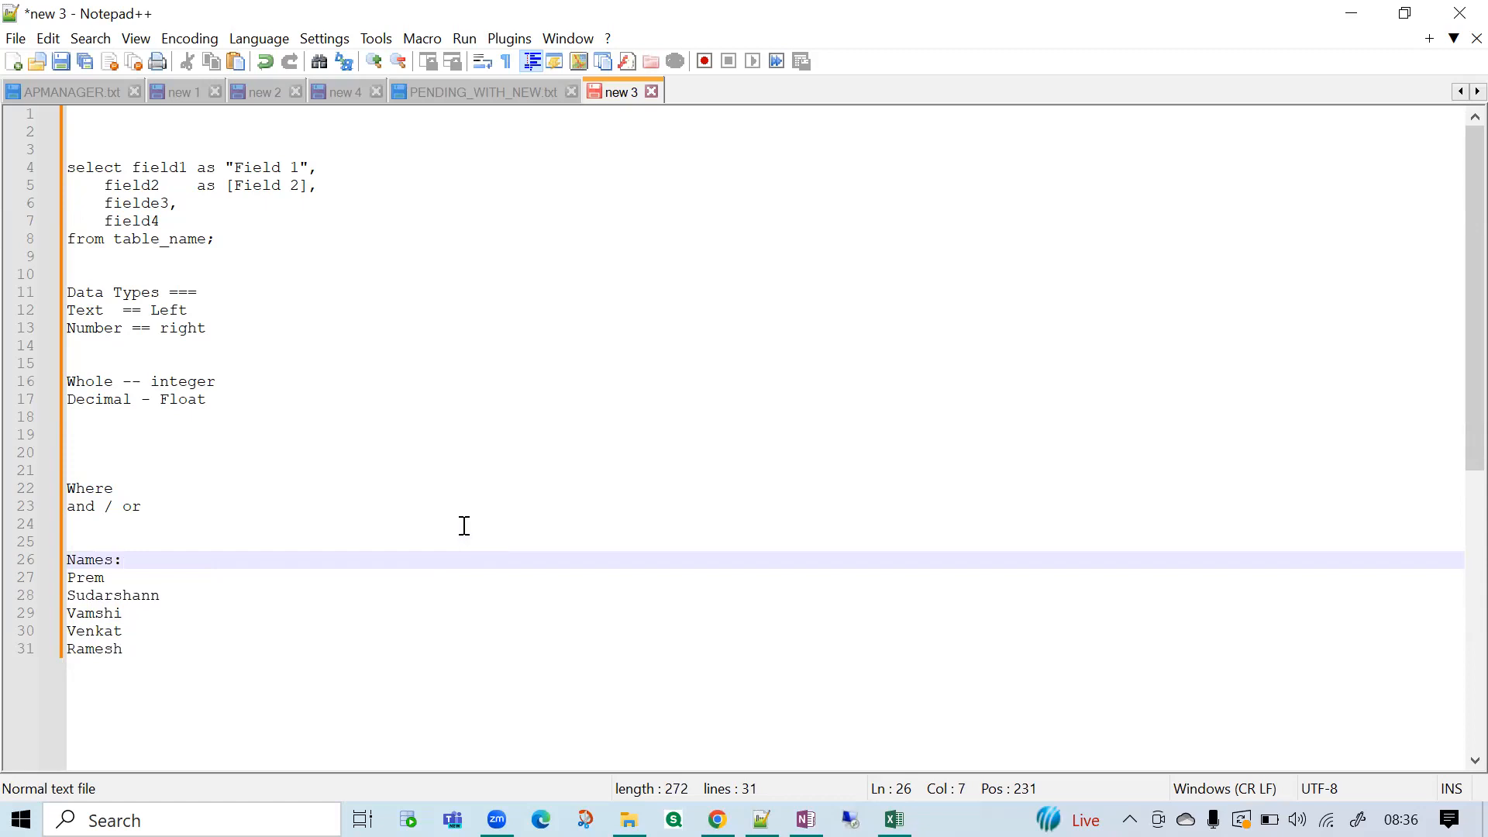
drag(149, 650, 53, 576)
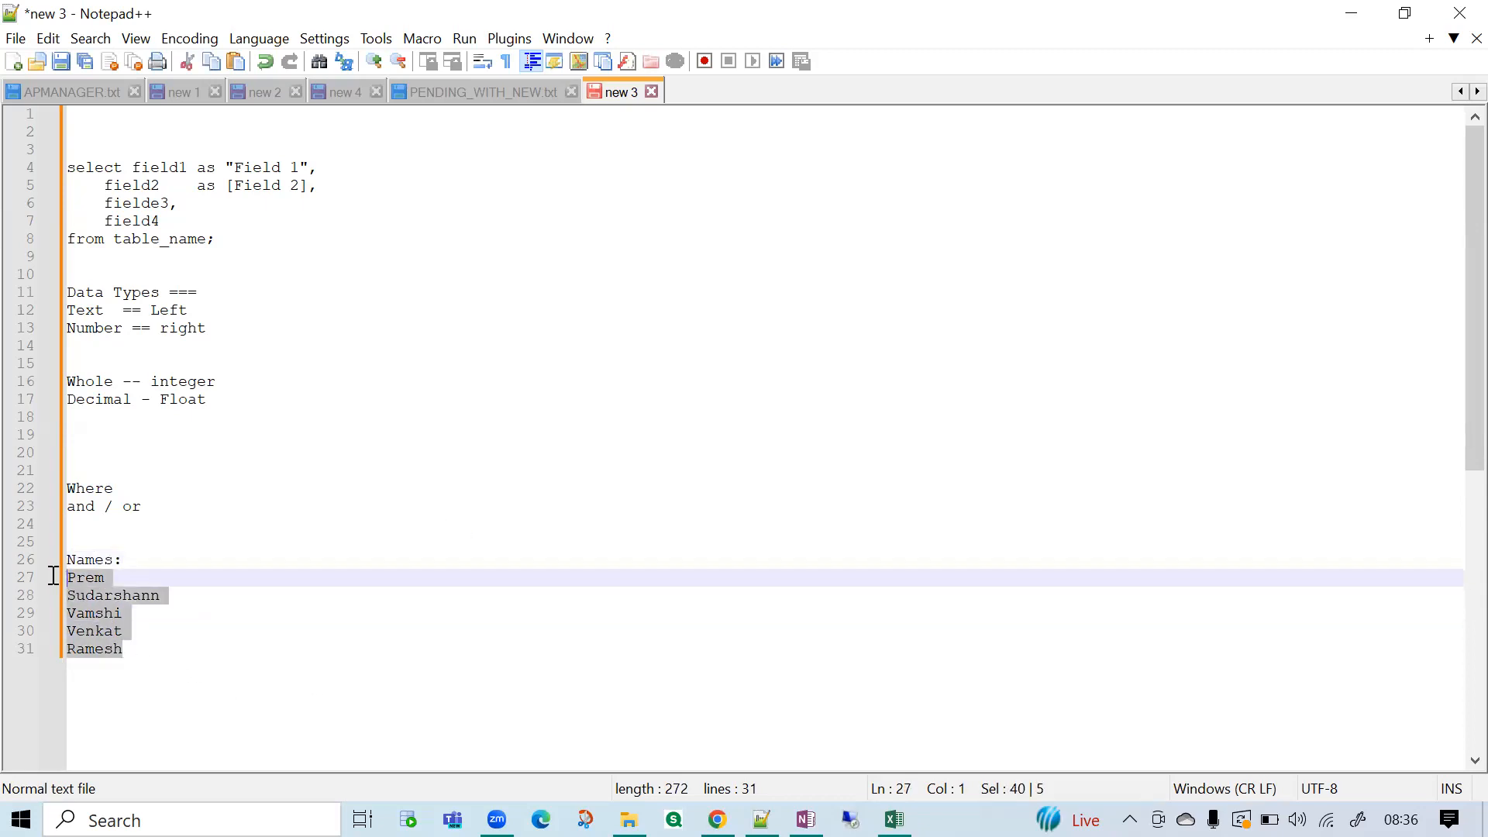
click(222, 713)
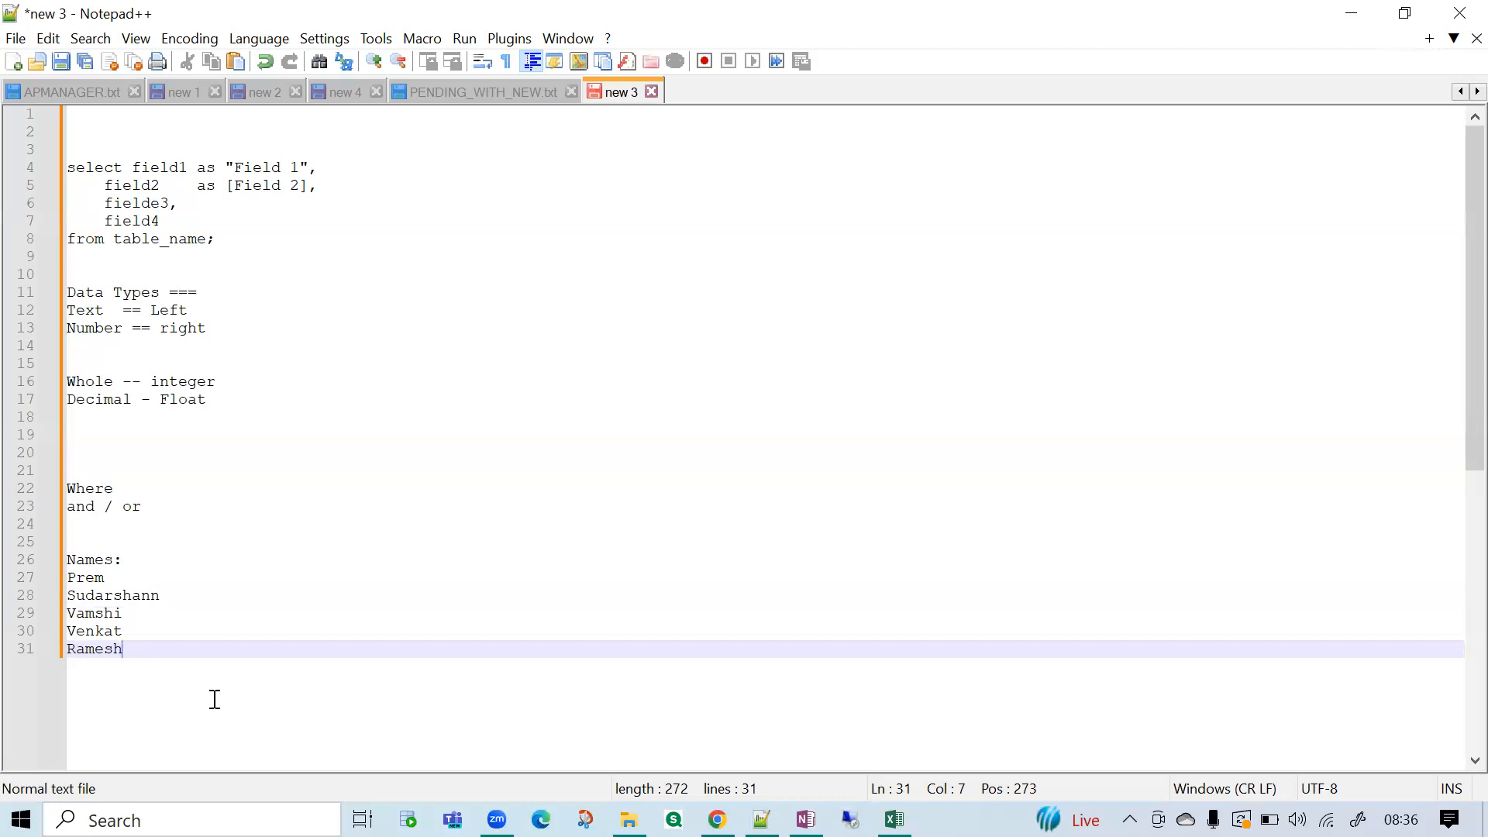
key(Return)
key(Return)
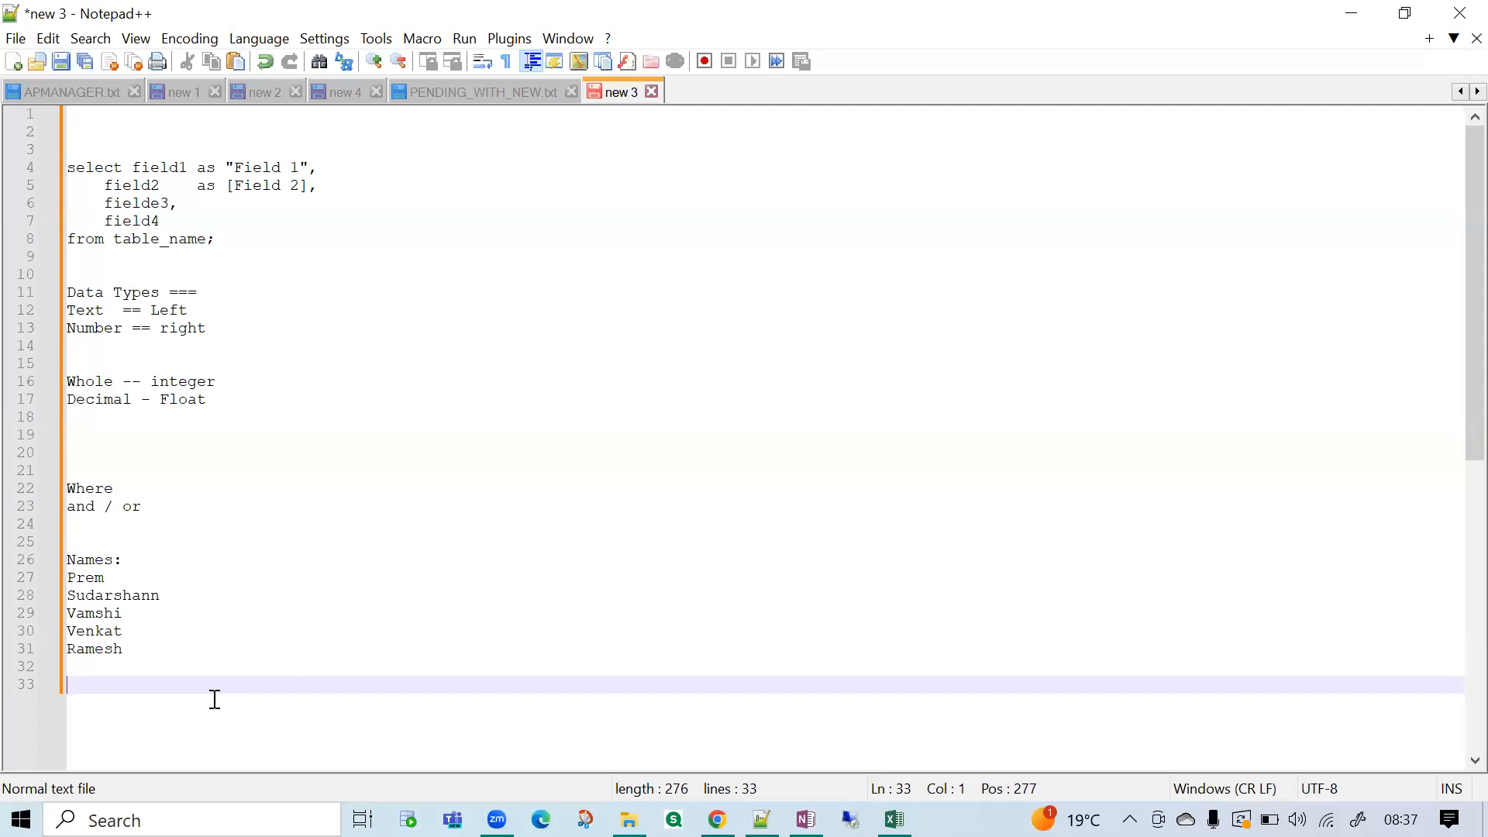
Add the table title student: above the Names heading and remove the colon after Names.
click(81, 545)
text(student)
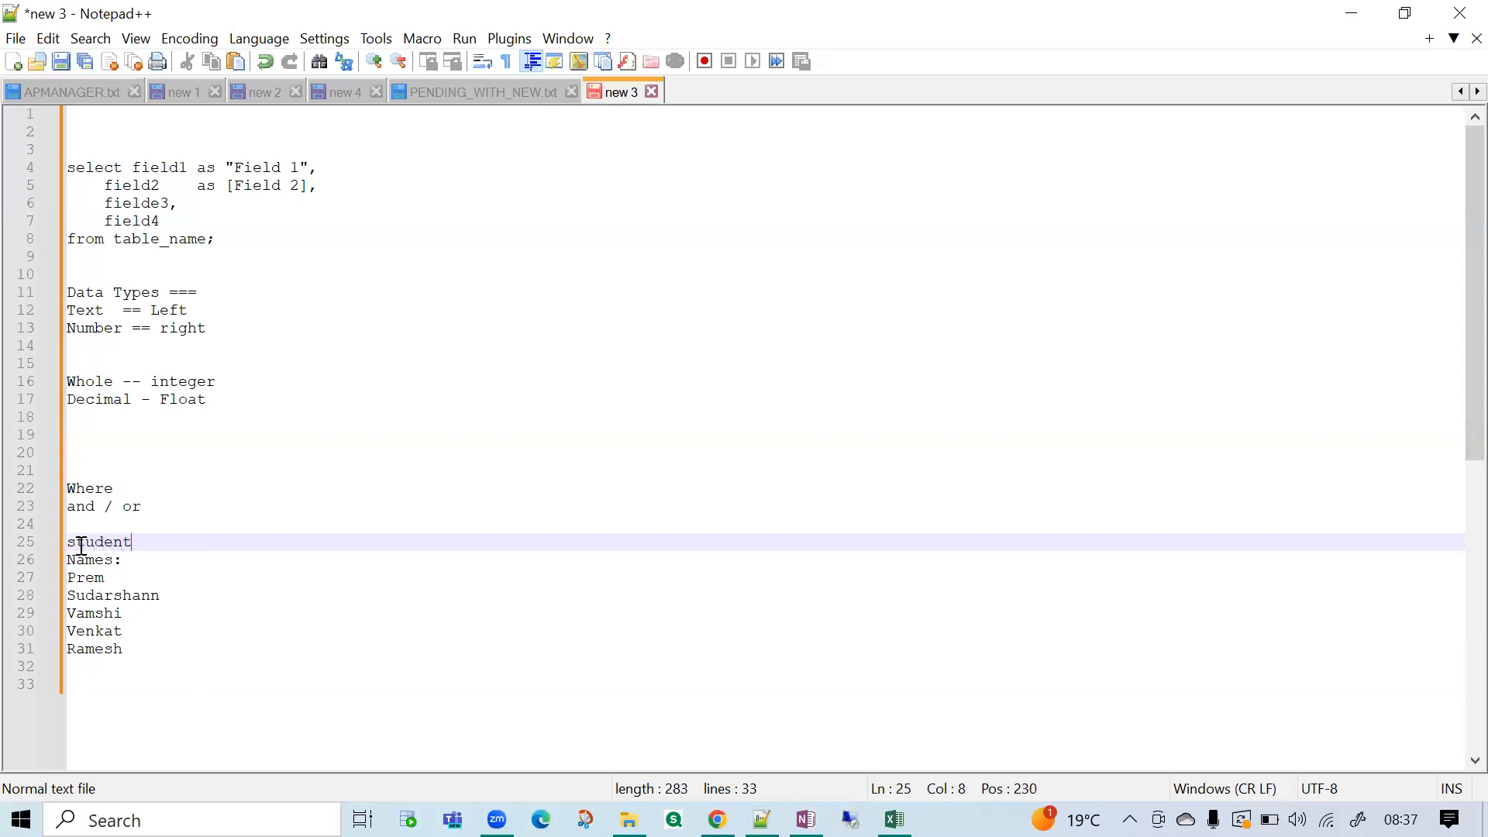
text(:)
click(123, 559)
key(BackSpace)
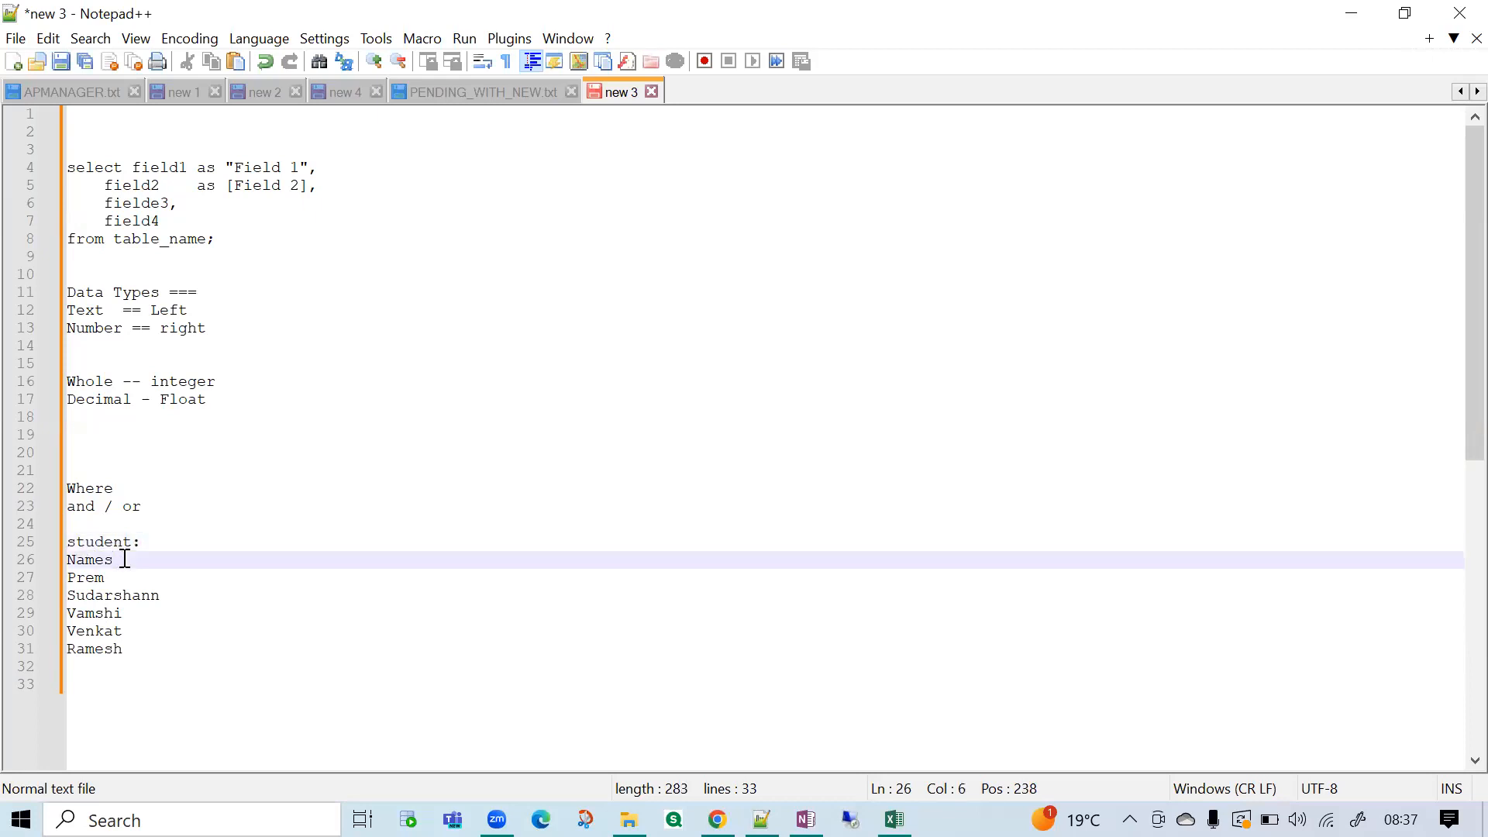
Write the query line select * from student a few lines below the list of first names.
click(81, 671)
key(Return)
key(Return)
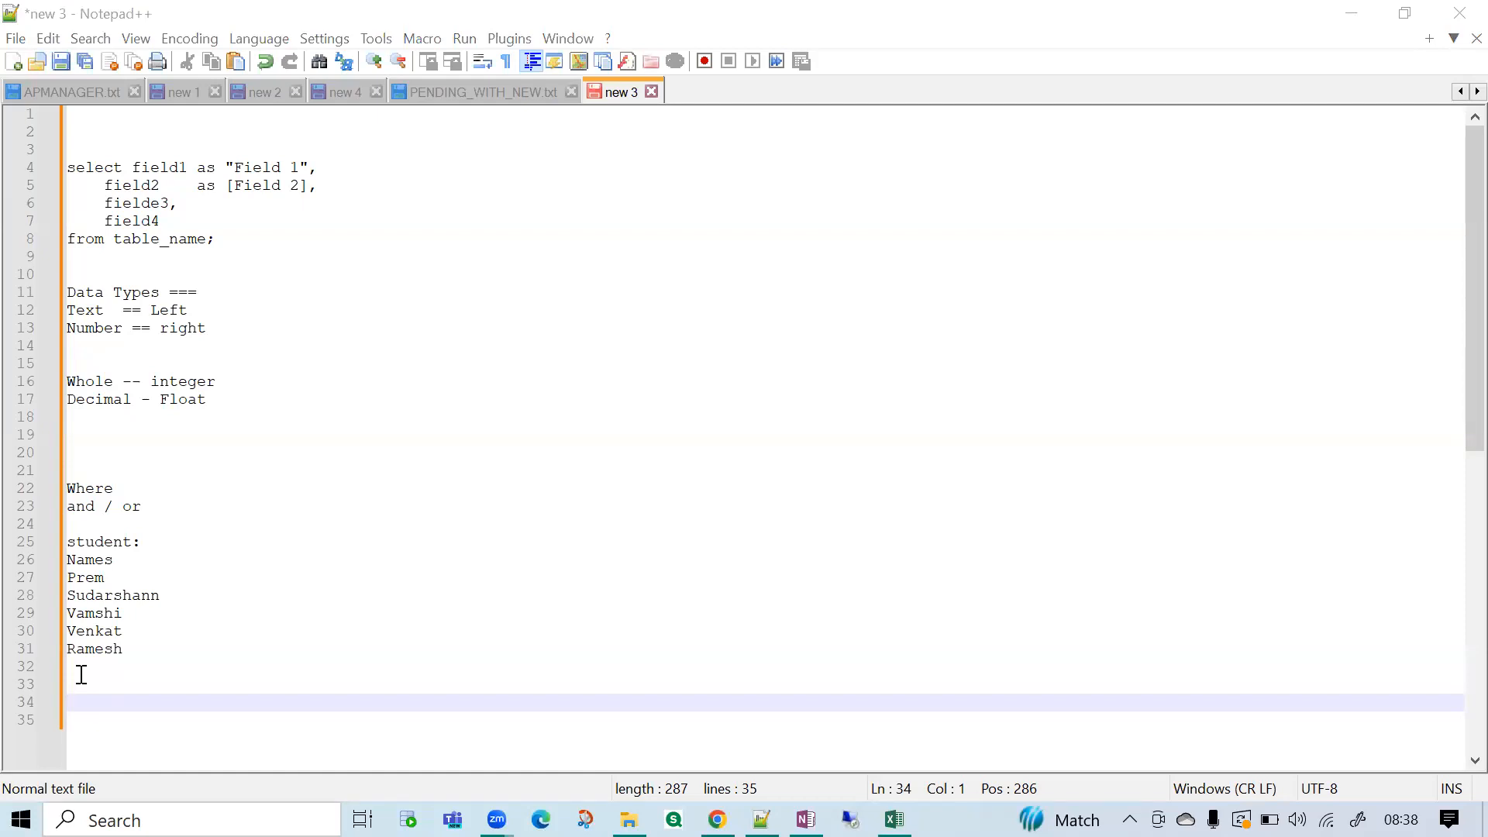
click(206, 697)
text(sele)
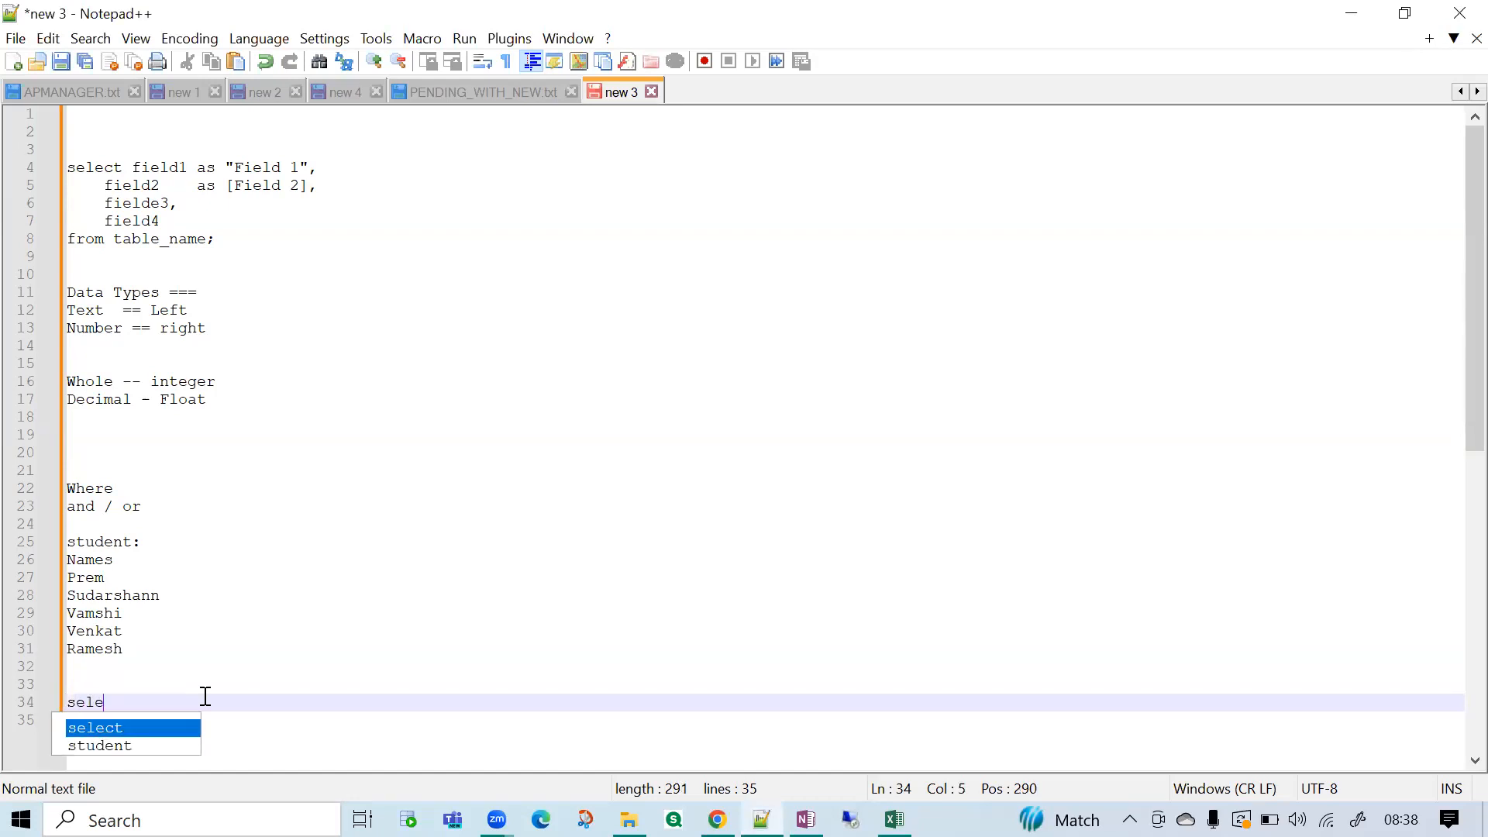
text(ct * )
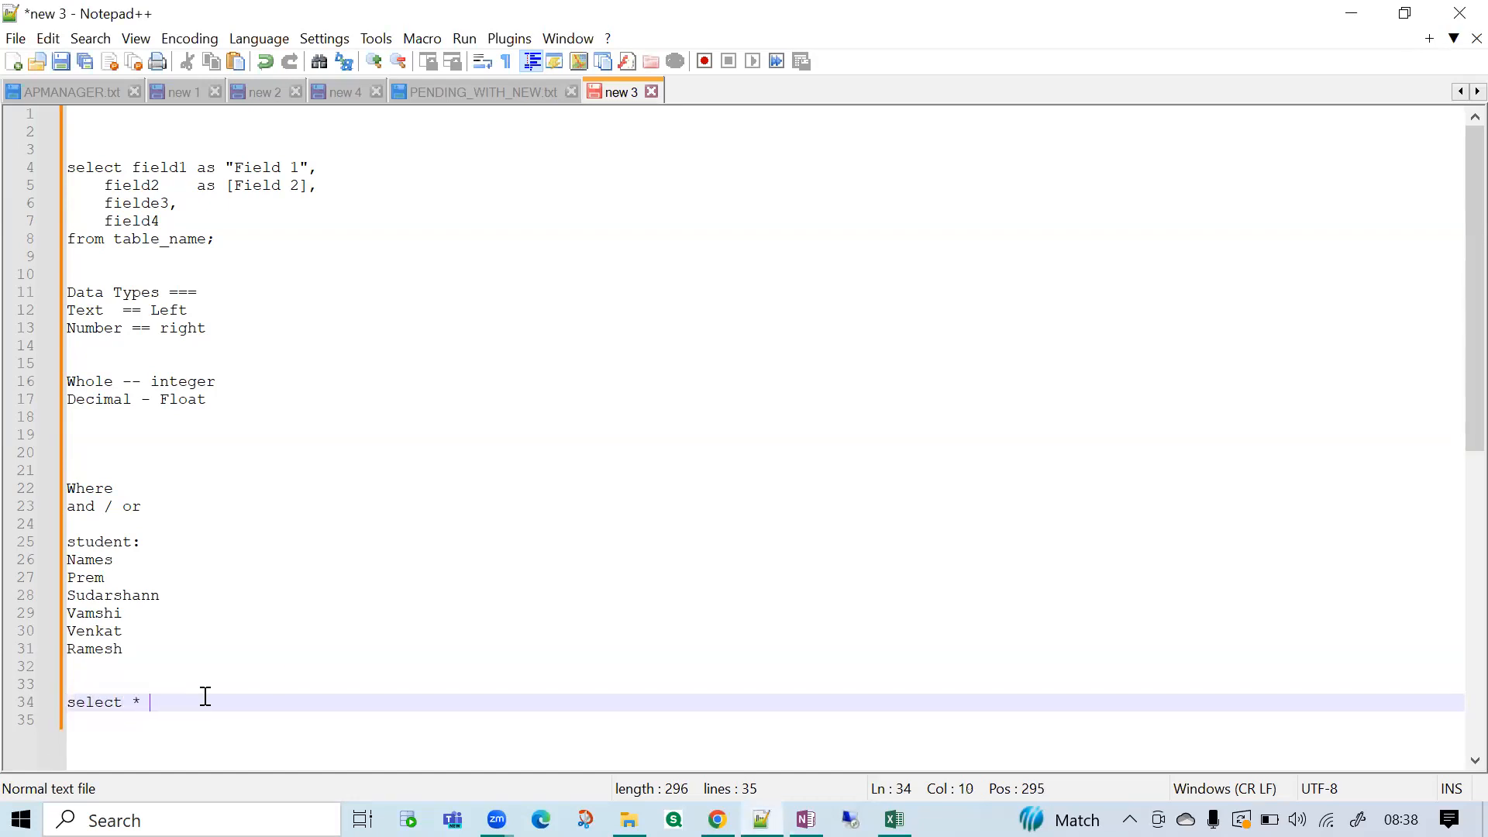
text(from student)
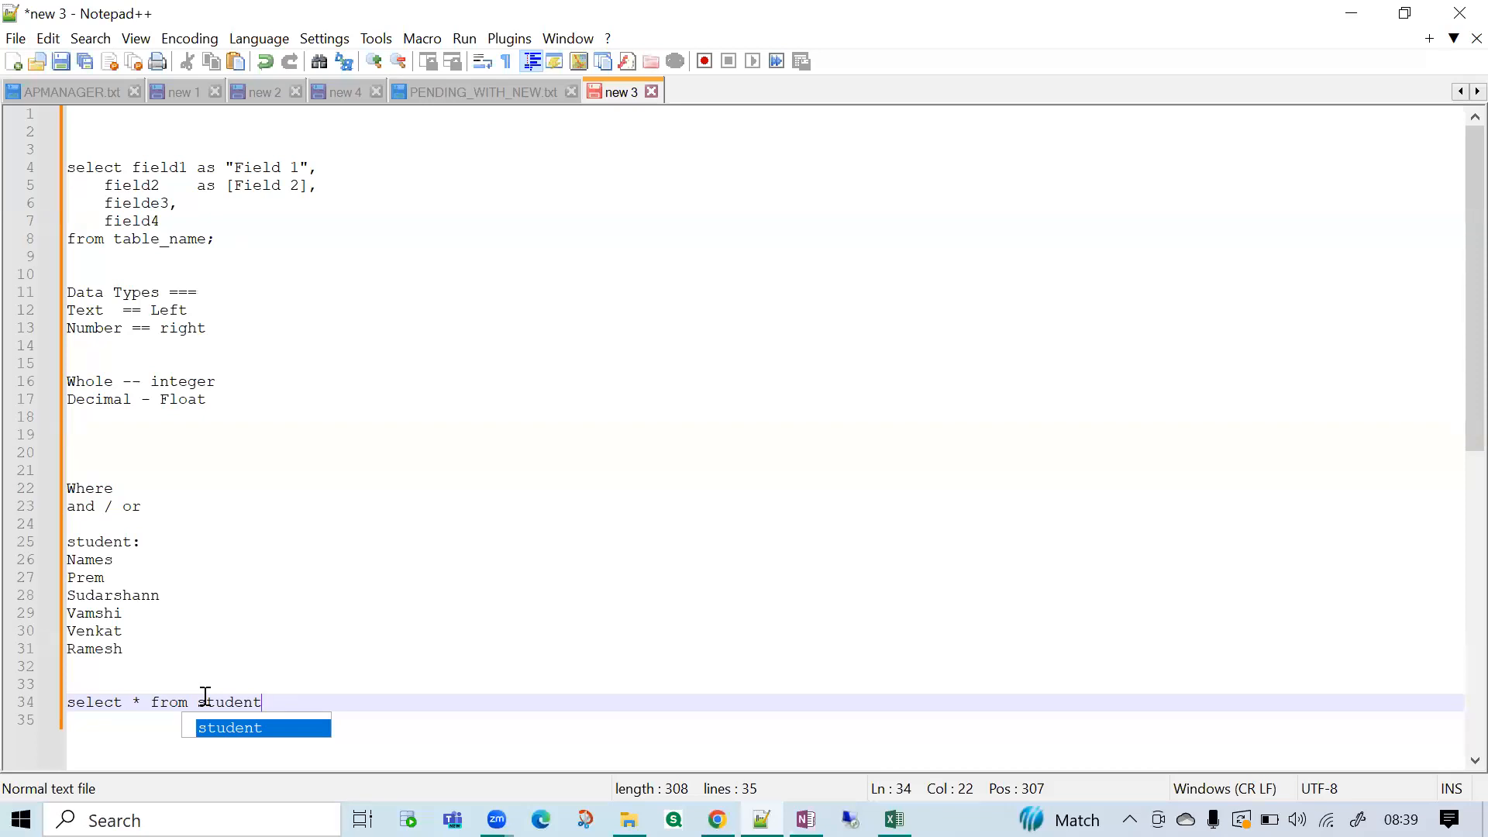
key(Return)
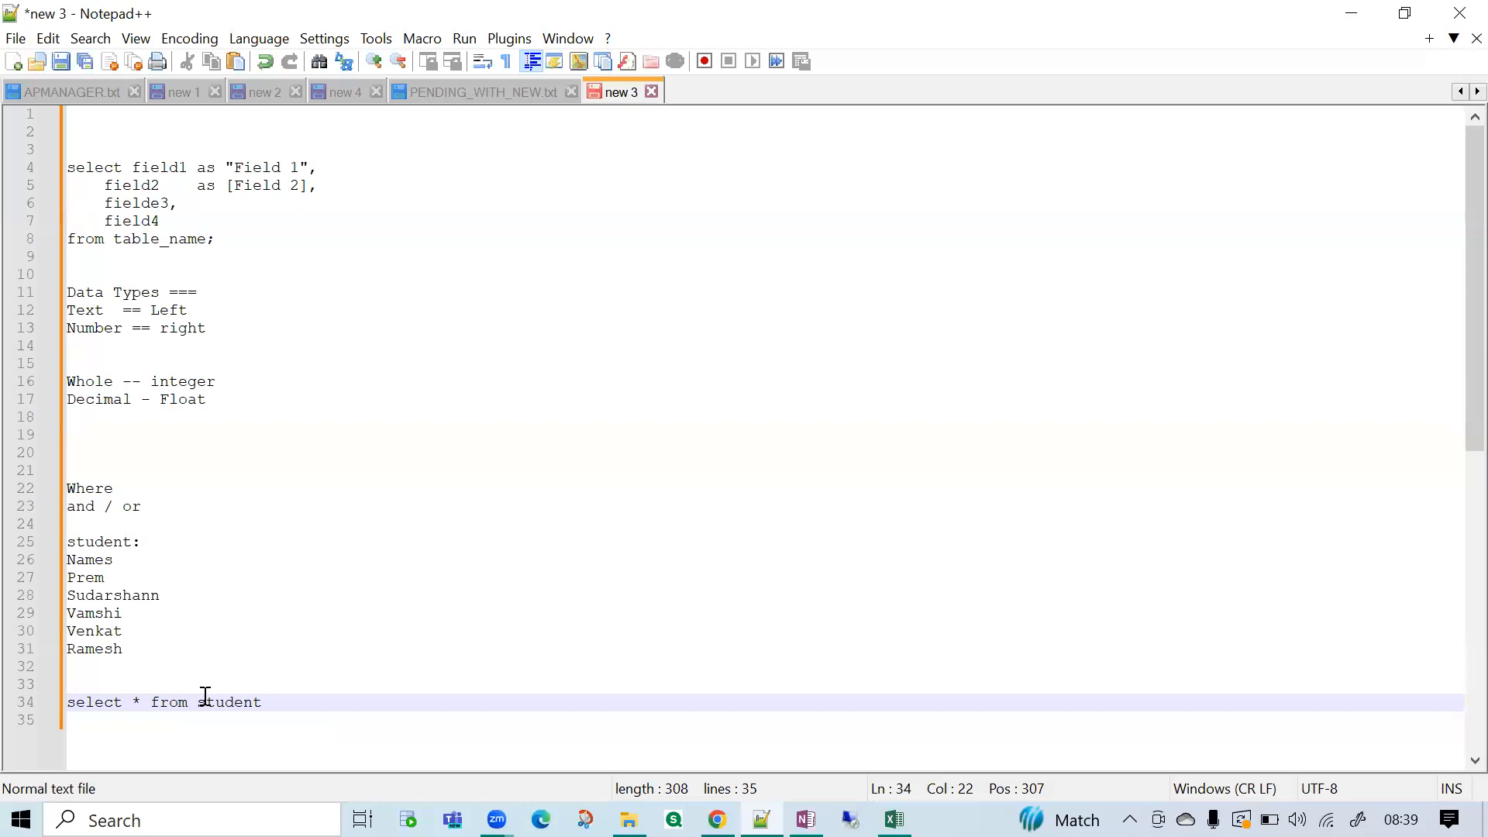
Start a where clause under the select line with the condition names =.
key(Return)
text(where naes)
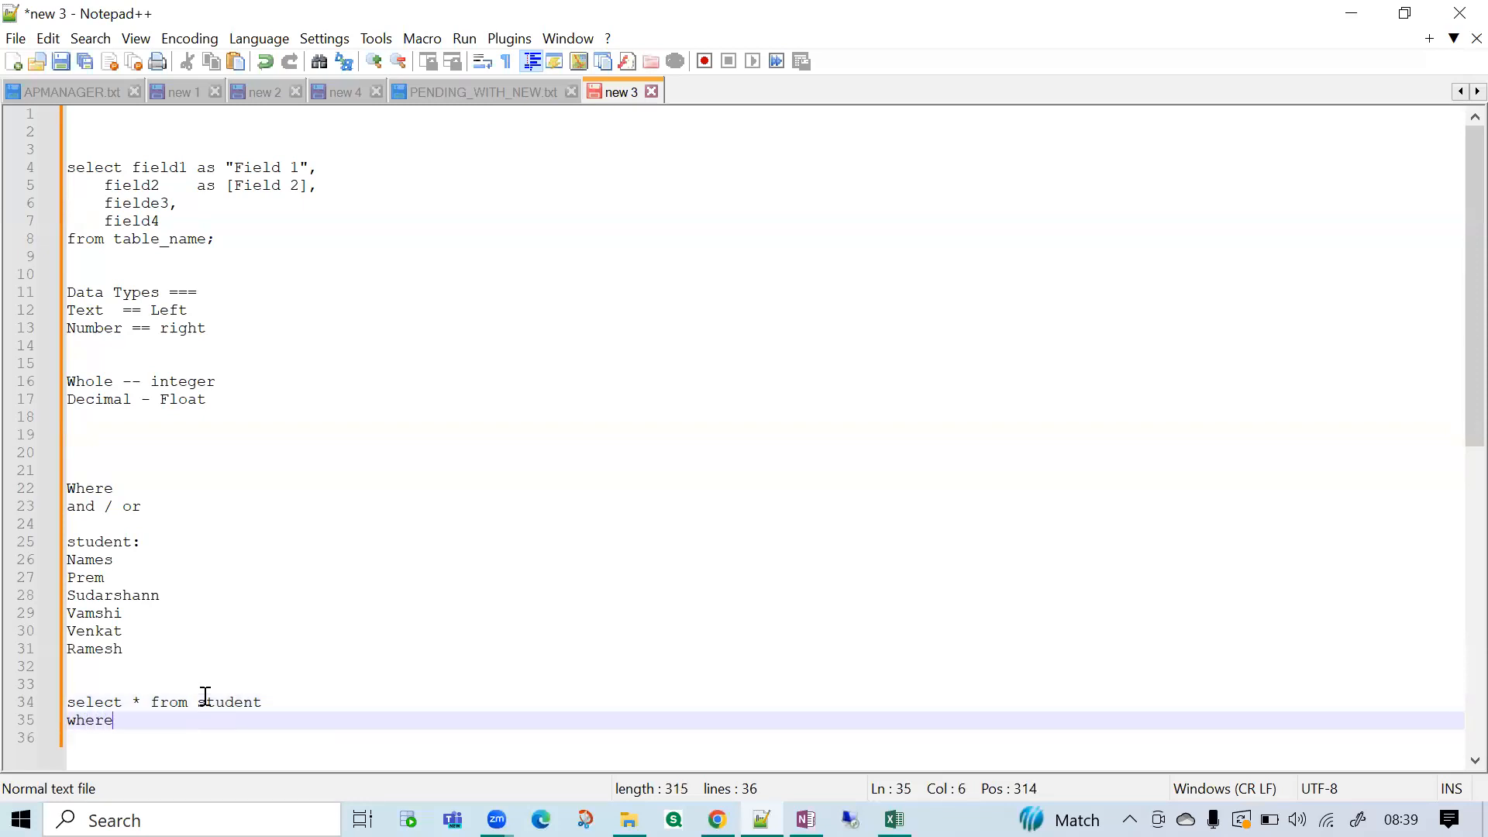
key(BackSpace)
key(BackSpace)
text(mes)
key(BackSpace)
text(s =)
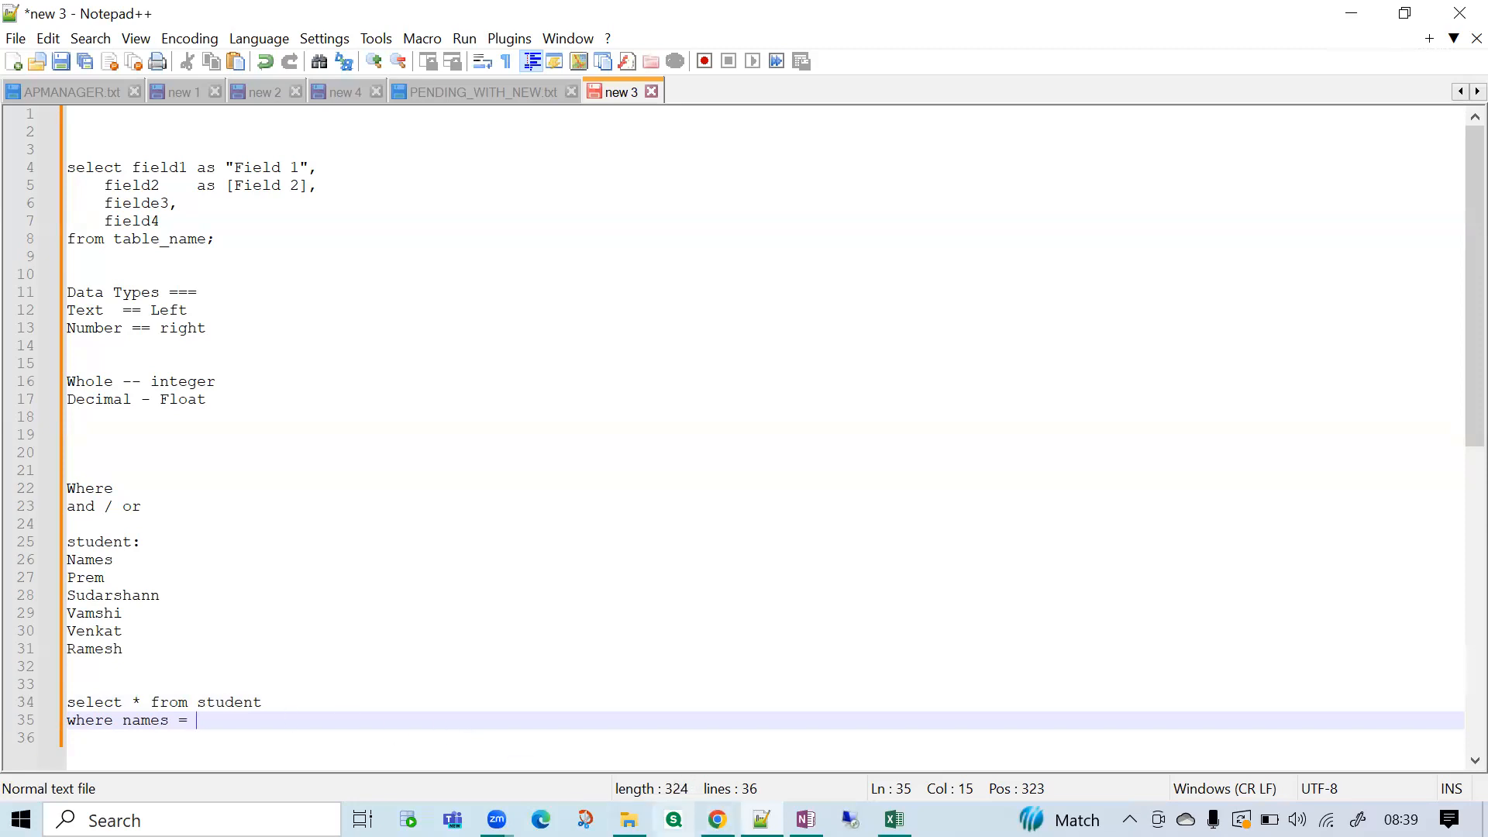
Check the = 'USA' condition in the Online SQL Editor, and return to Notepad++ to highlight each of the last three listed names.
key(alt+Tab)
mouse_move(498, 293)
mouse_down()
mouse_move(533, 293)
mouse_move(520, 291)
mouse_up()
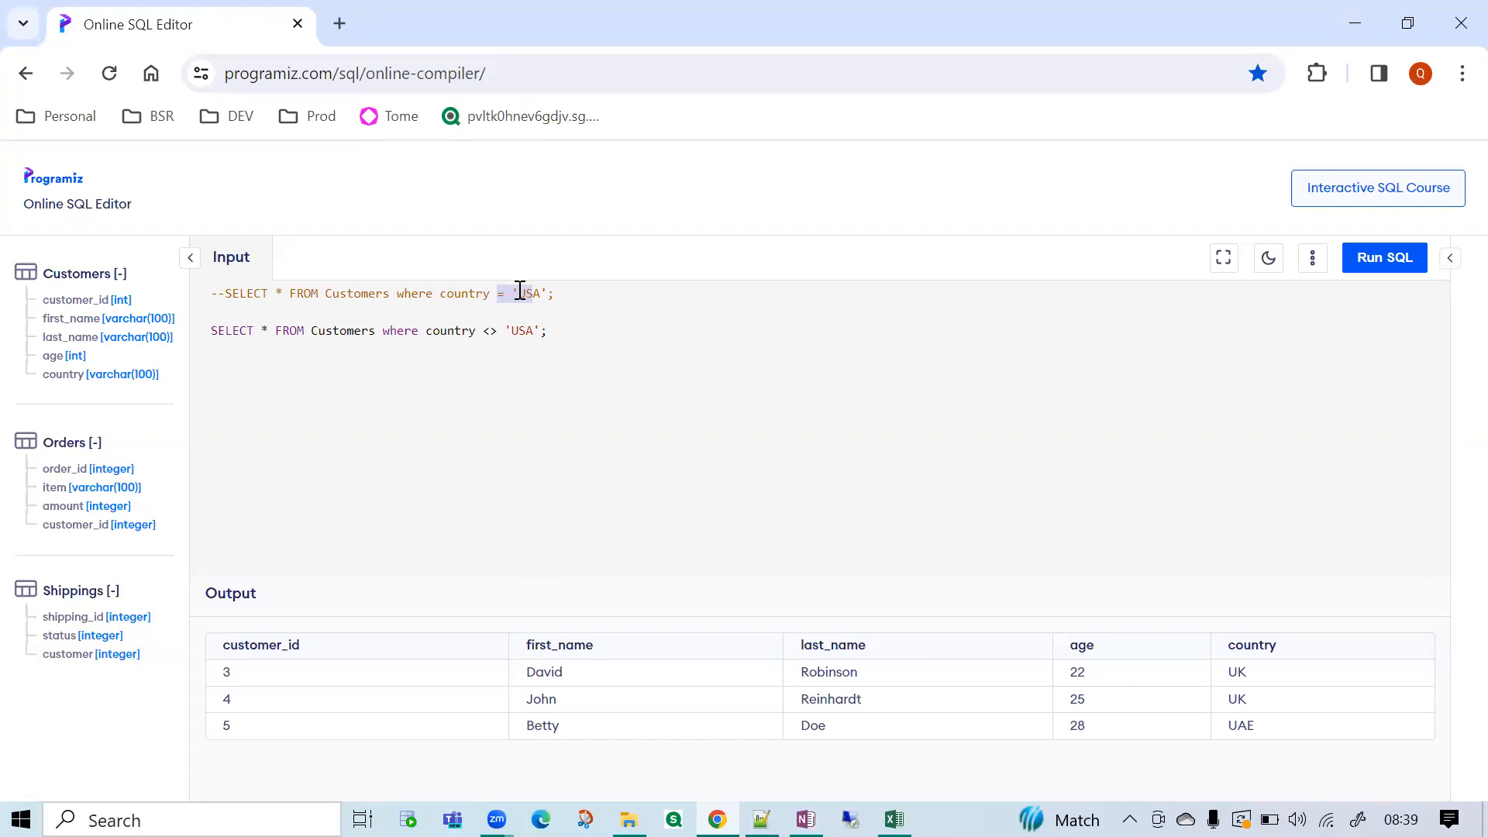
key(alt+Tab)
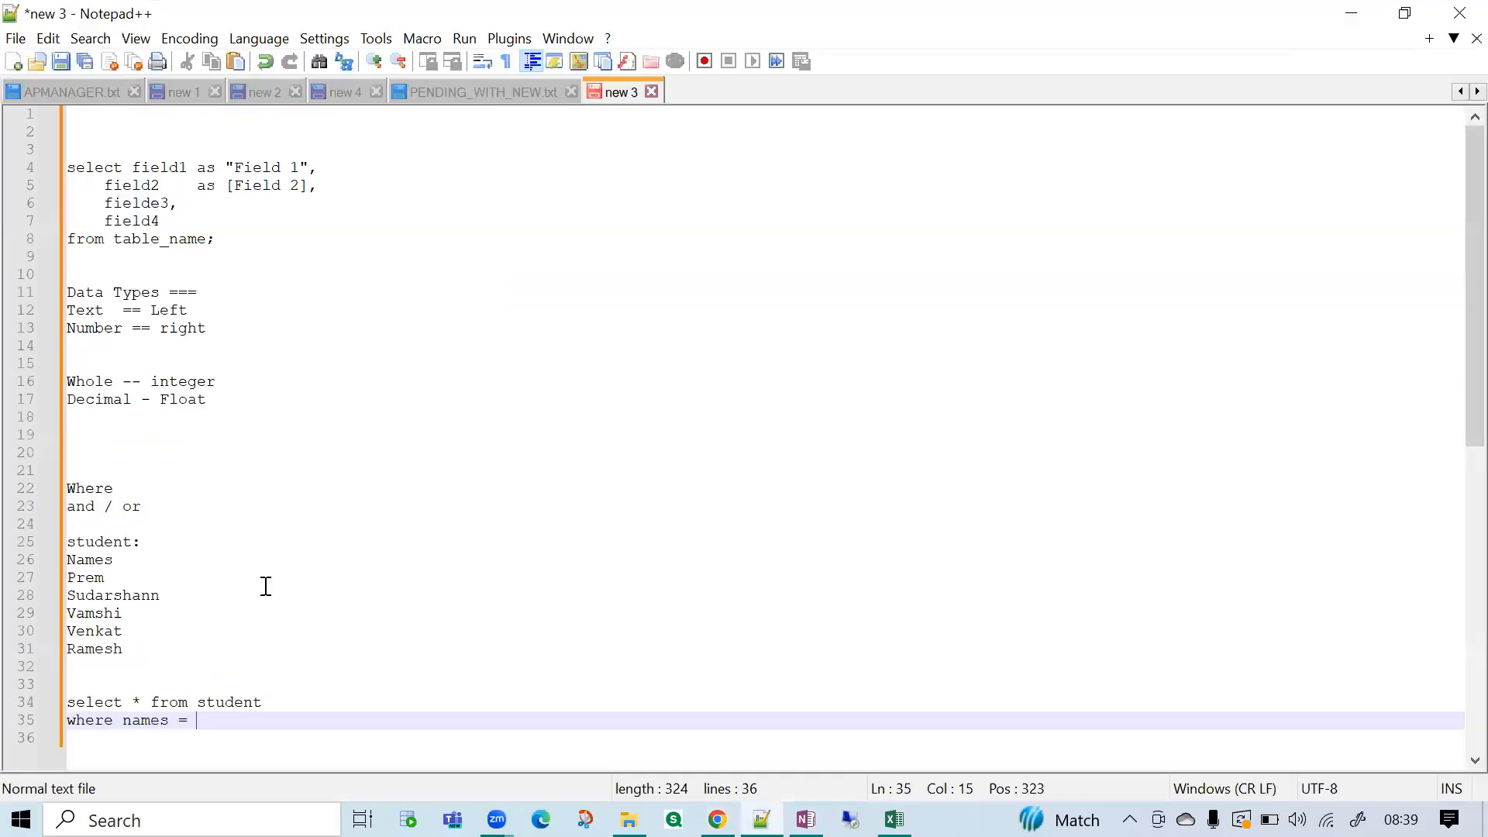
double_click(88, 612)
double_click(90, 631)
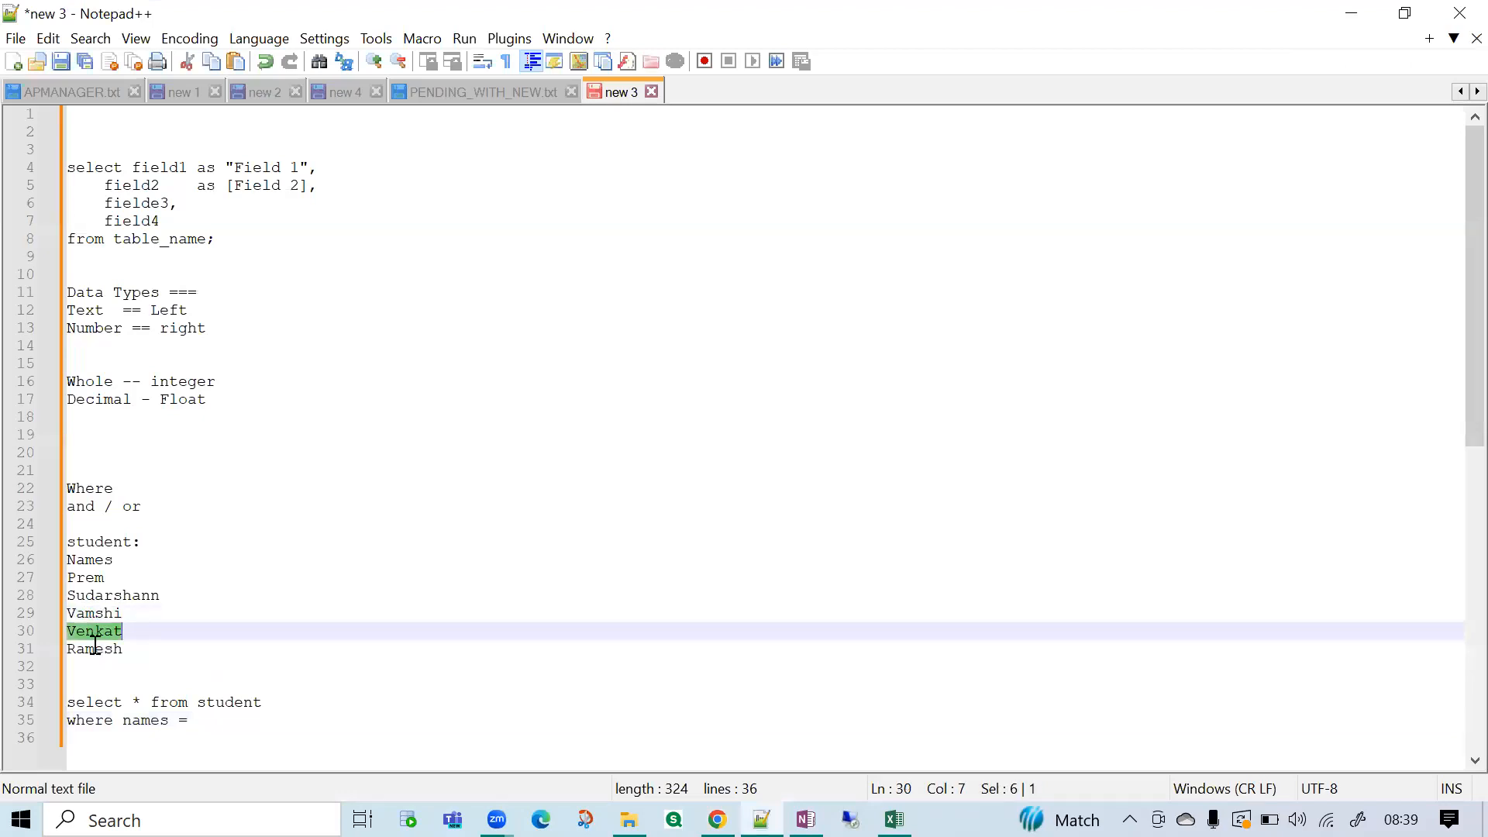
double_click(95, 650)
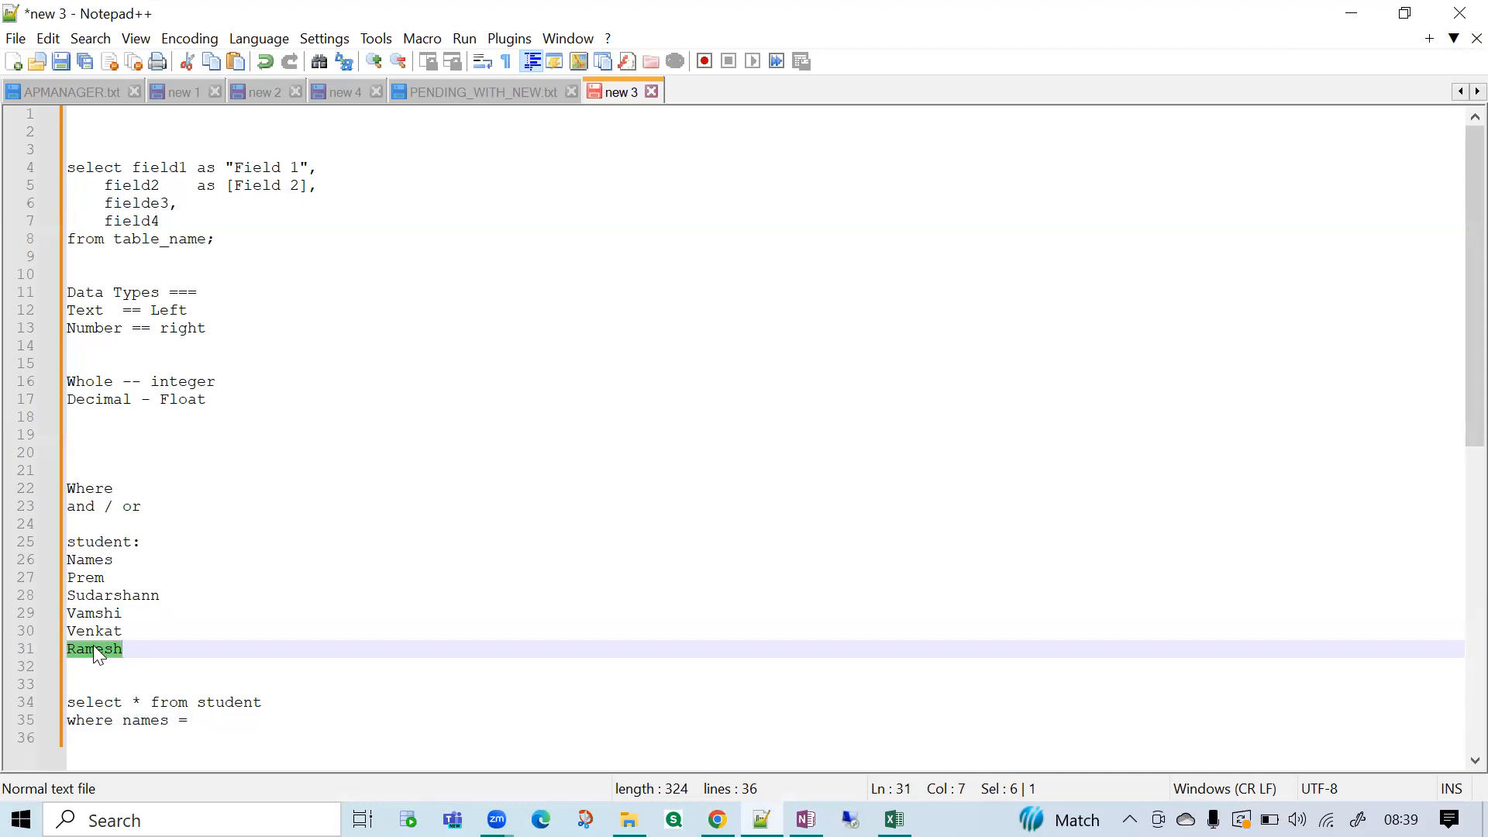
Replace the = operator with in and a parenthesised list, entering the third listed name in single quotes as its first value.
click(195, 720)
key(BackSpace)
key(BackSpace)
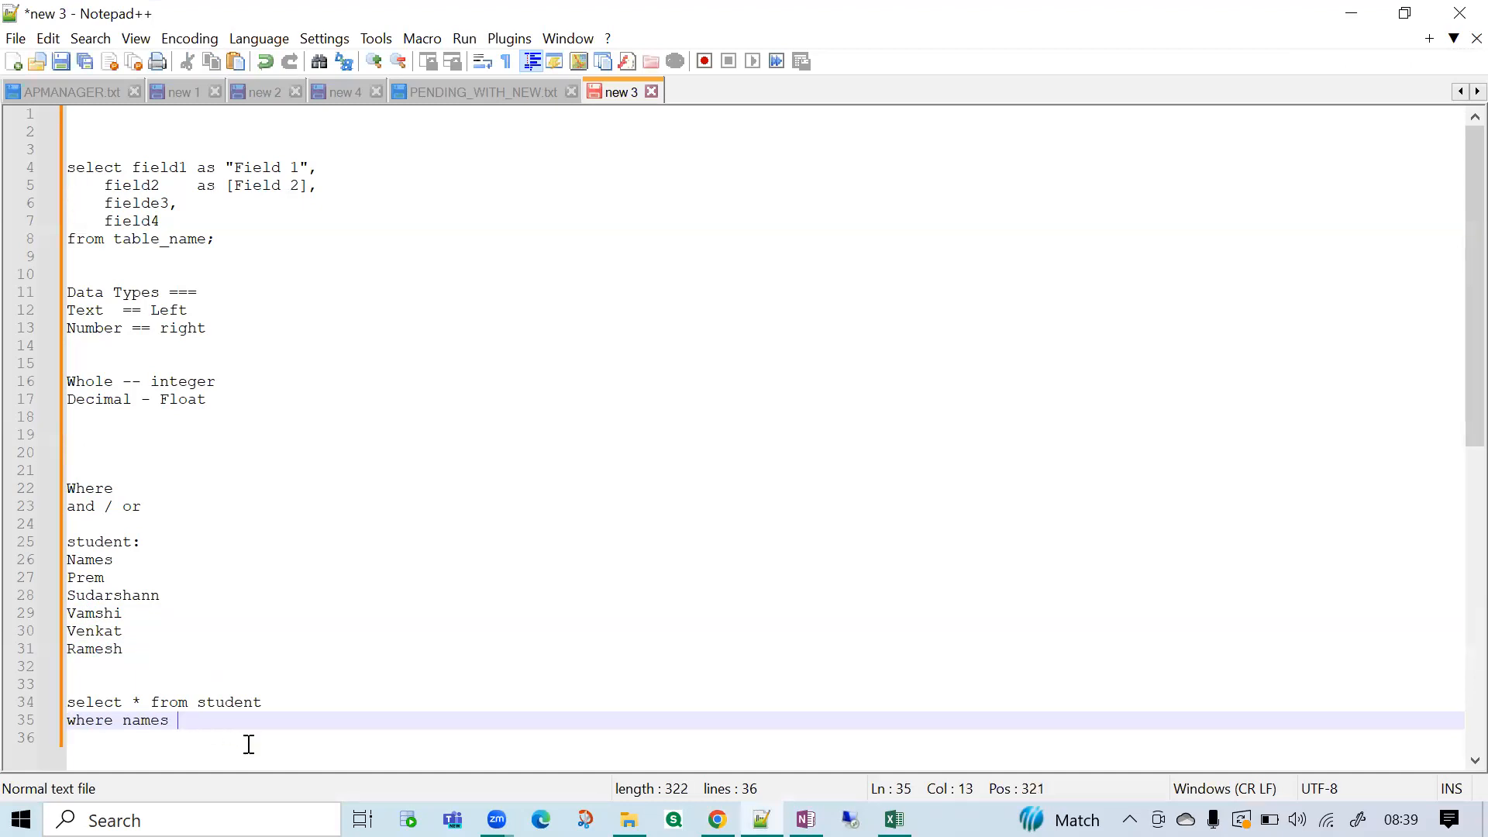
text(in ())
key(Left)
text('Vamshi', ')
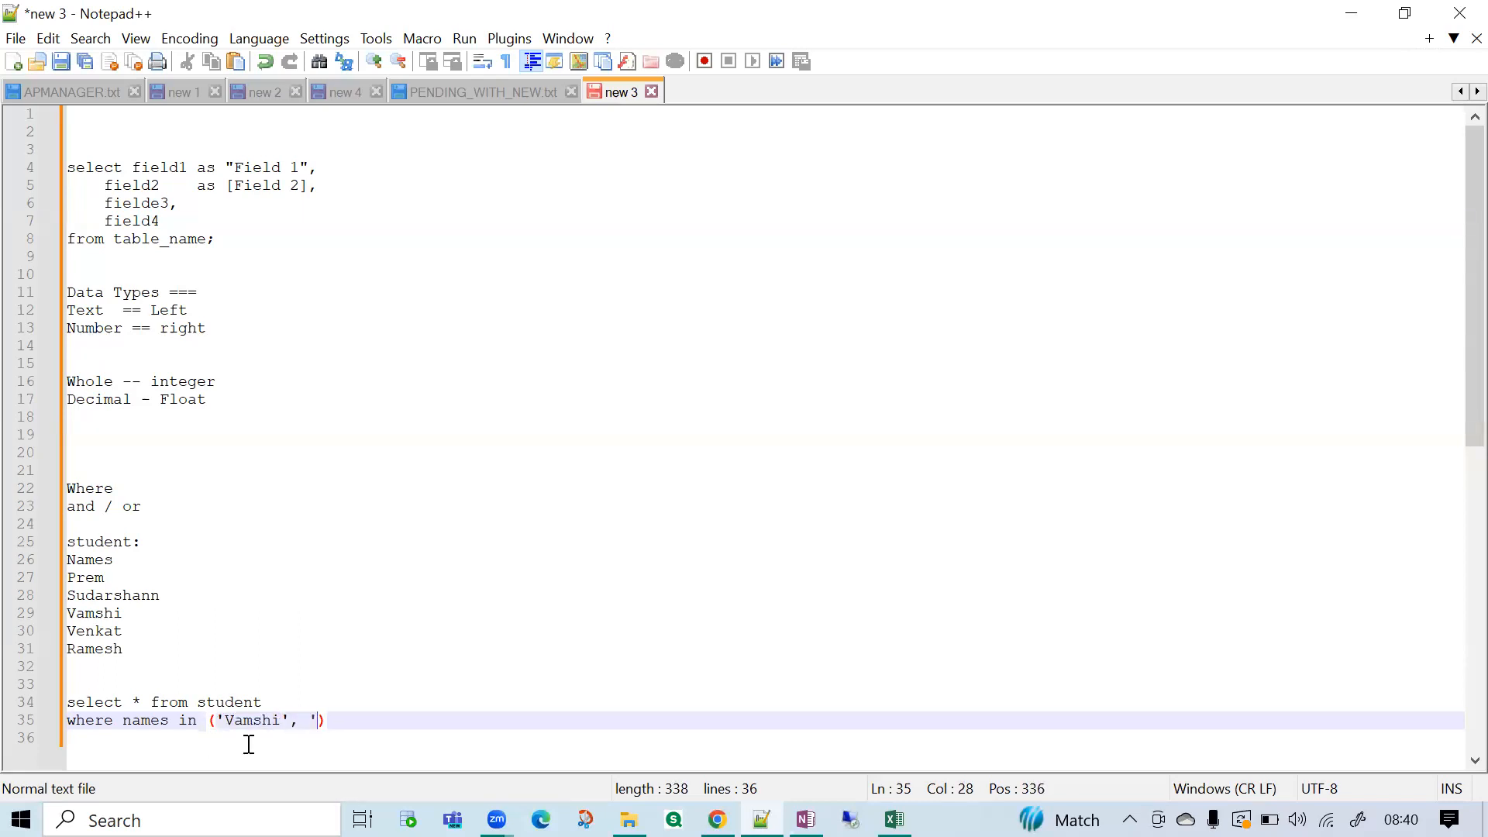
text(Venkat;,)
Complete the in list with the last two listed names, each in single quotes and separated by commas.
key(BackSpace)
key(BackSpace)
text(', '')
key(BackSpace)
text(Ramesh')
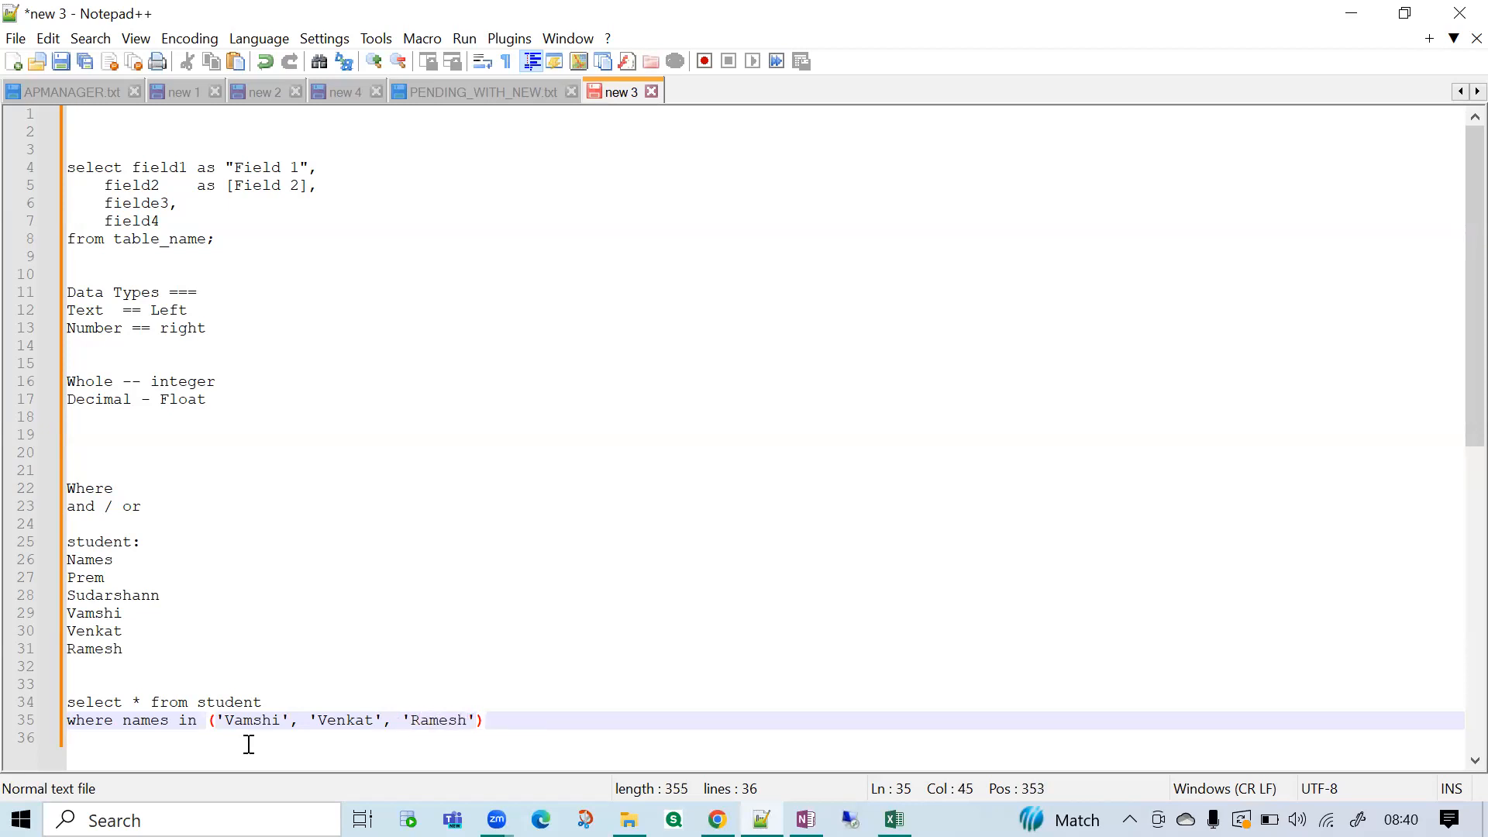
Review the student select query in the notes, comparing its in list with the first two listed names left out.
drag(516, 719, 13, 688)
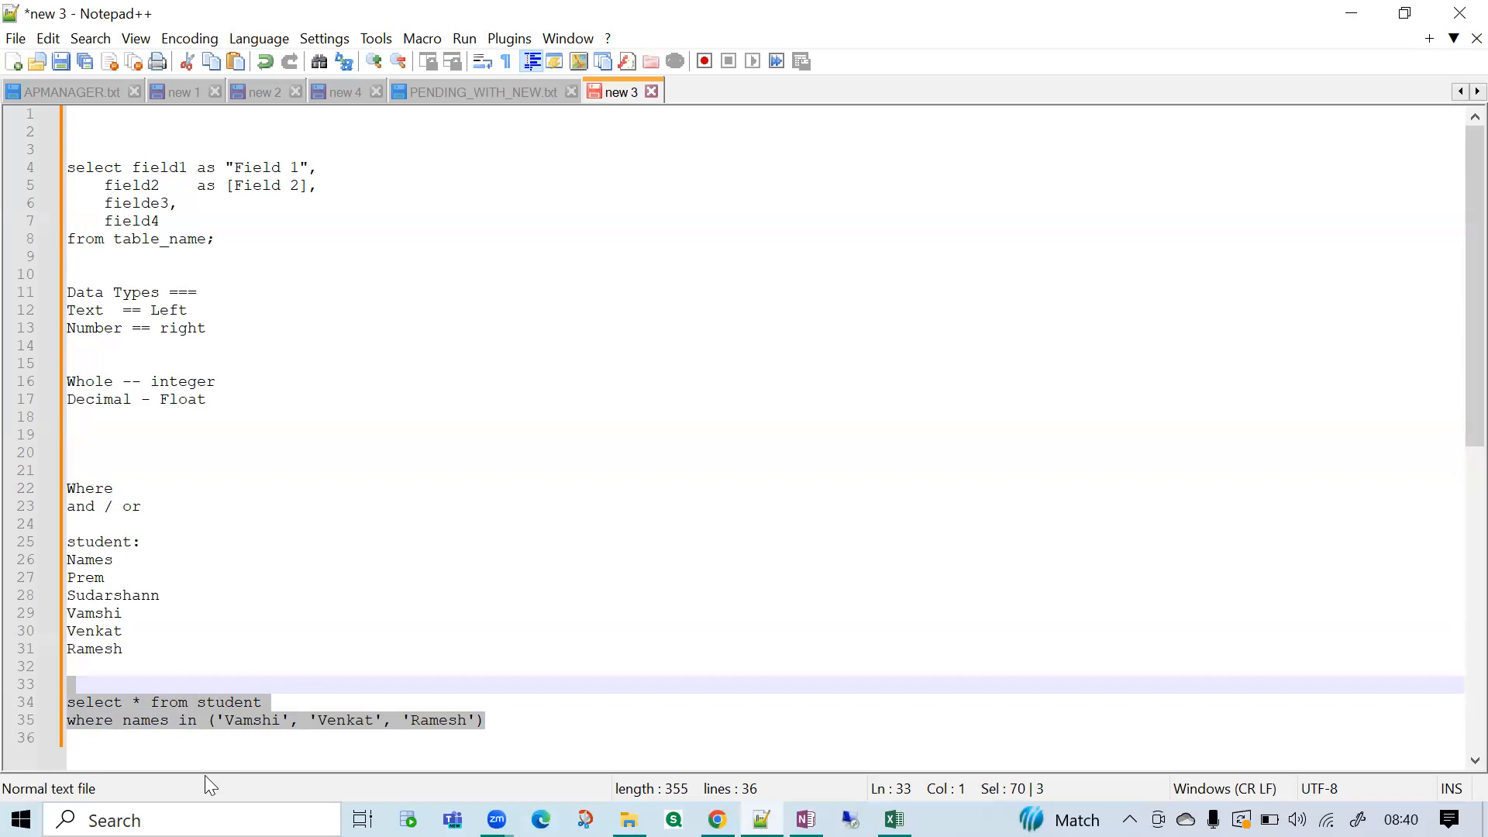
click(279, 738)
drag(173, 597, 70, 583)
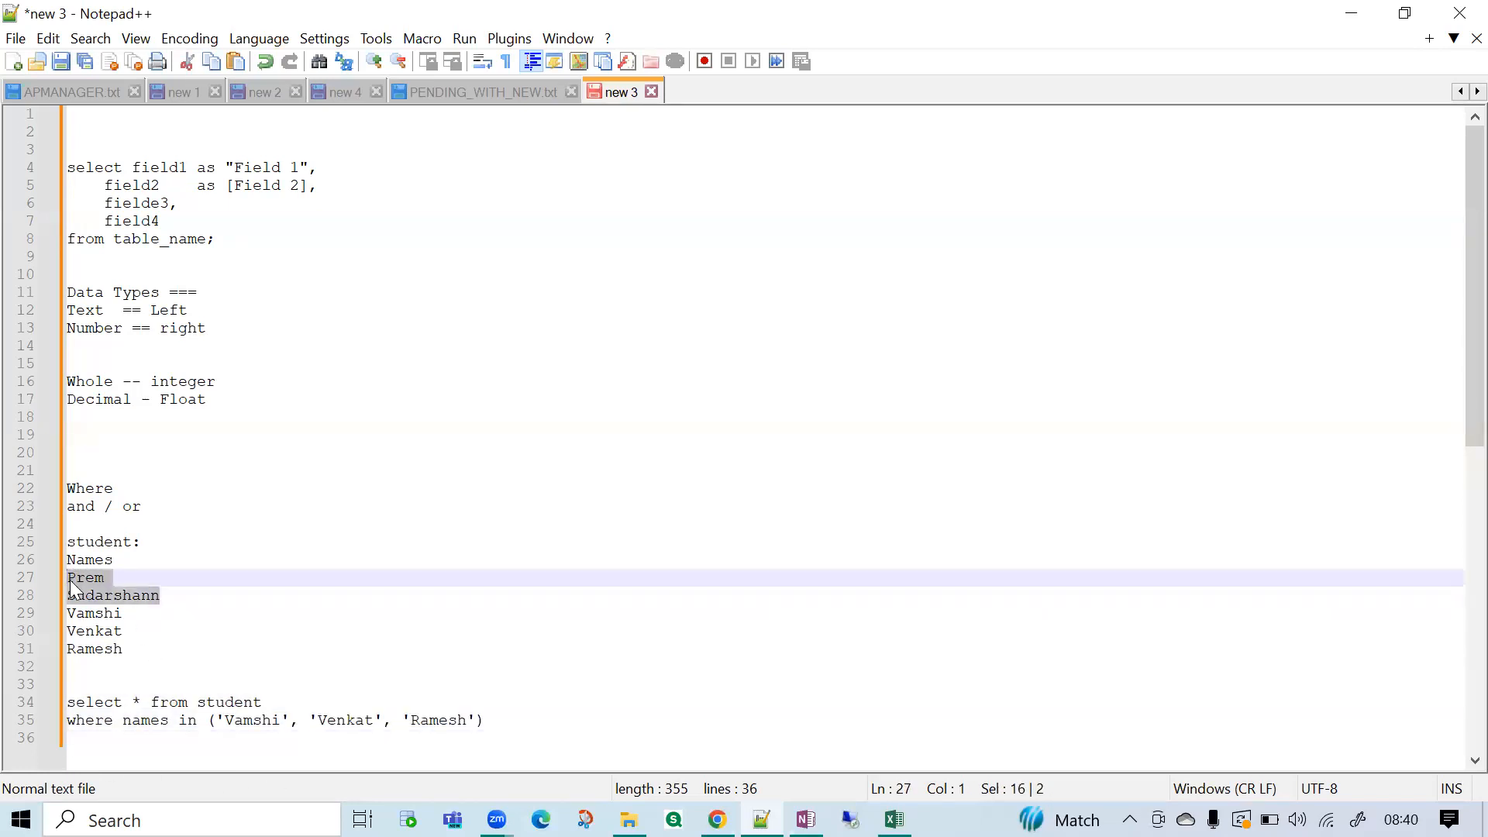
drag(126, 725, 415, 759)
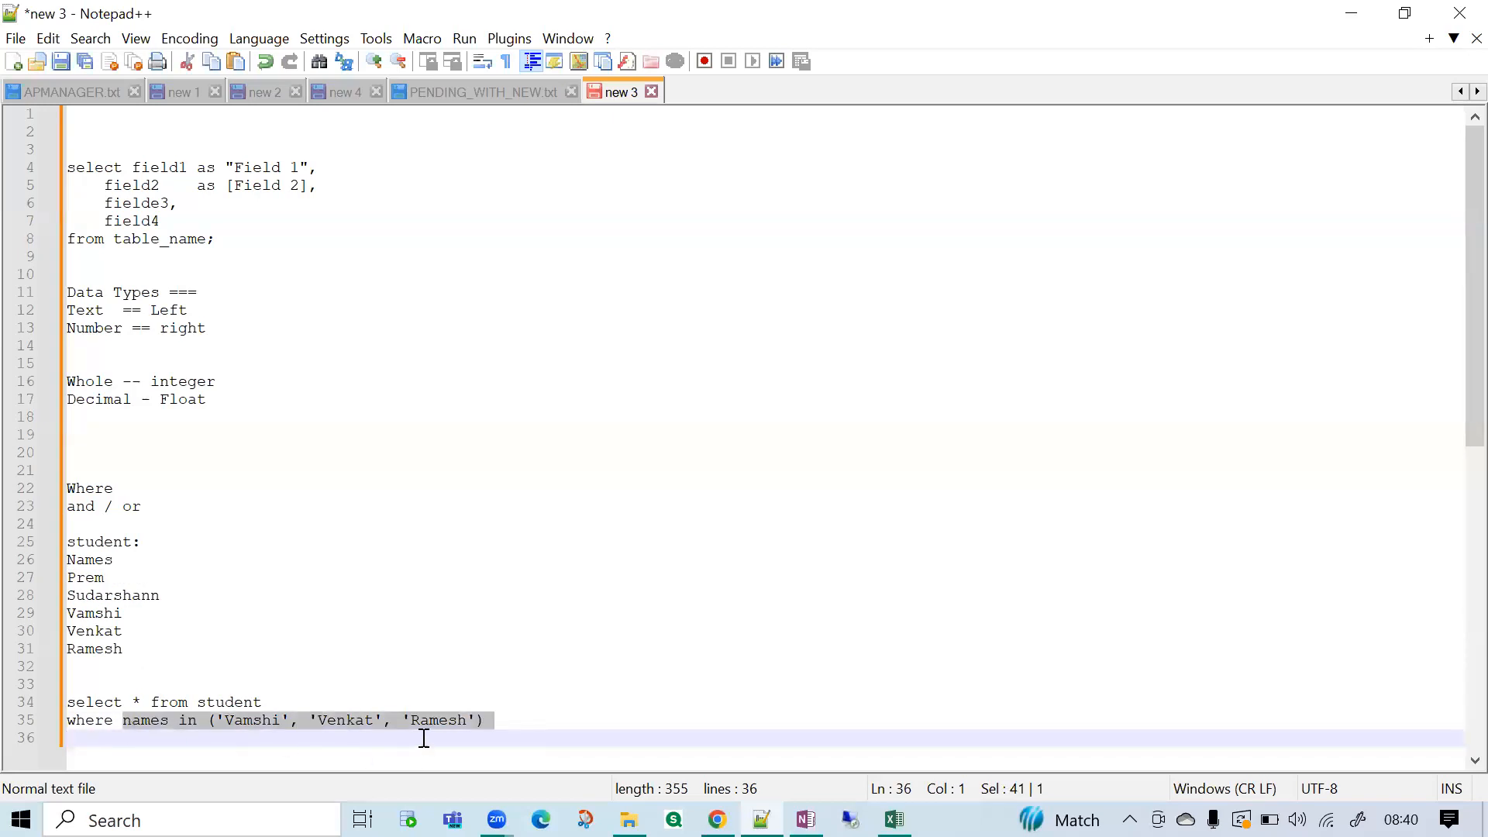
click(424, 737)
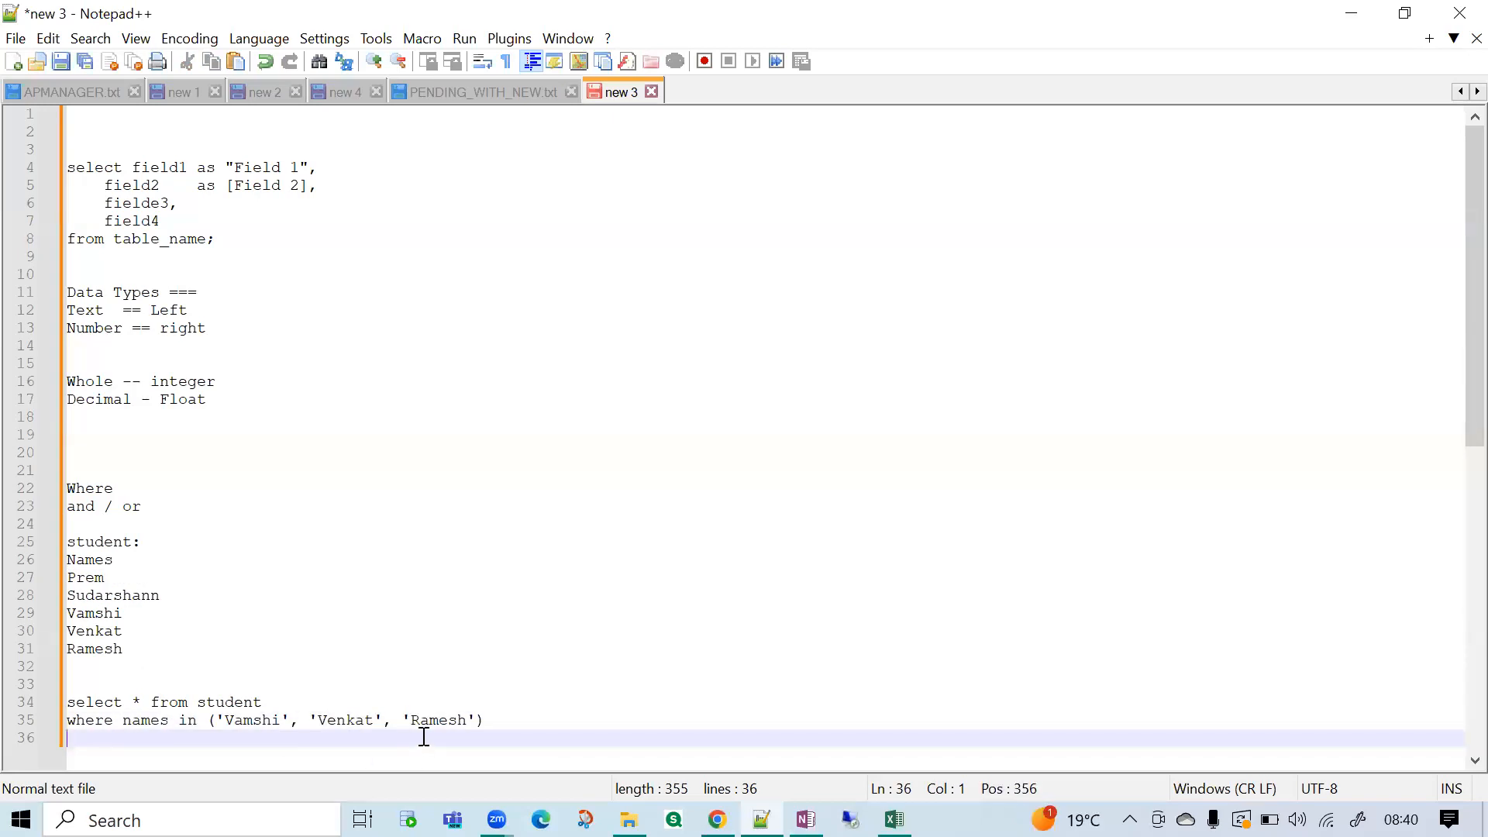
drag(483, 720, 218, 717)
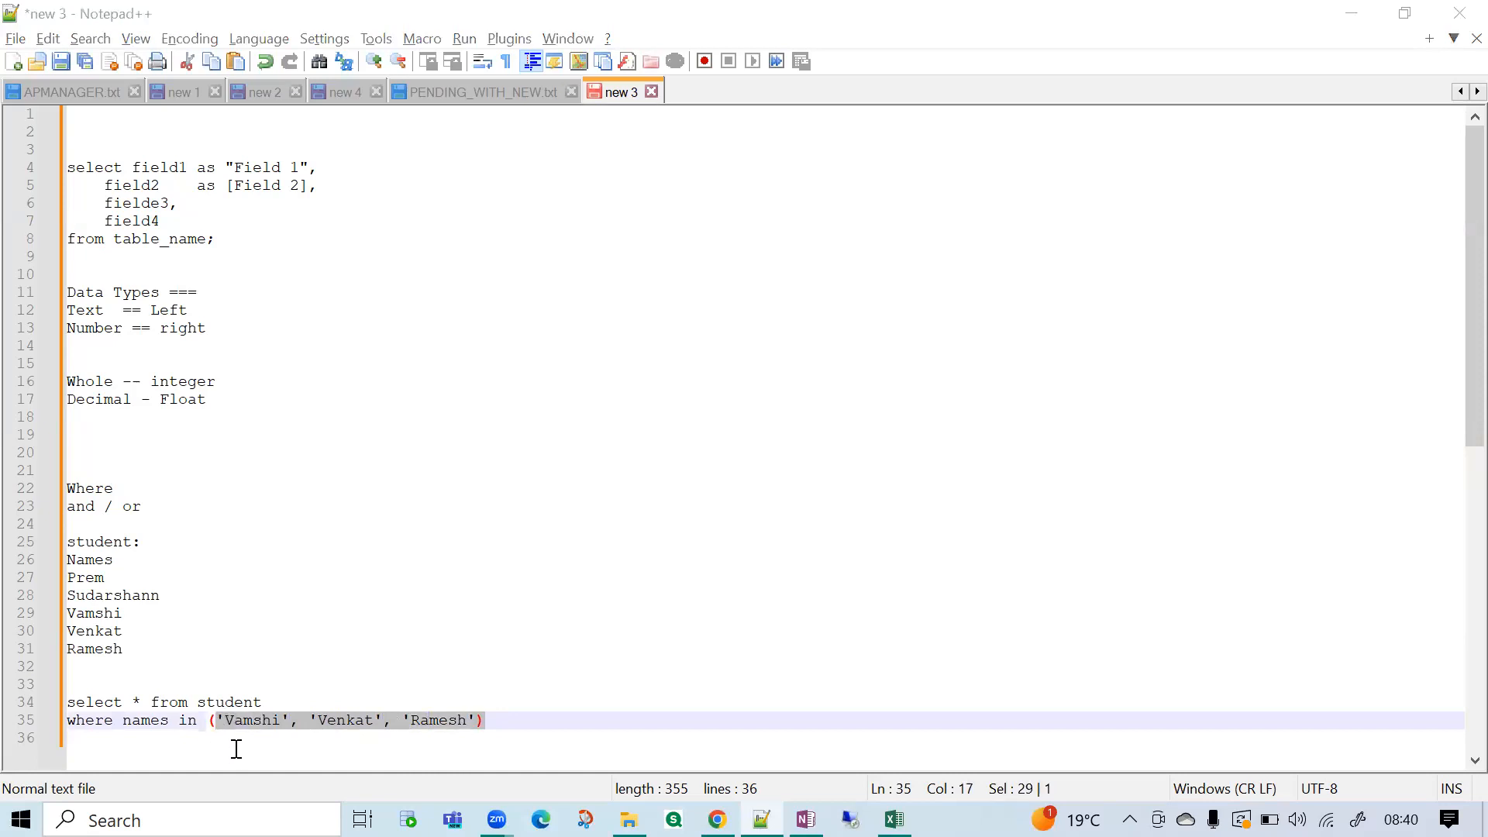
Switch to the Online SQL Editor, duplicate the <> 'USA' query below itself and comment out the original with --.
key(alt+Tab)
click(594, 407)
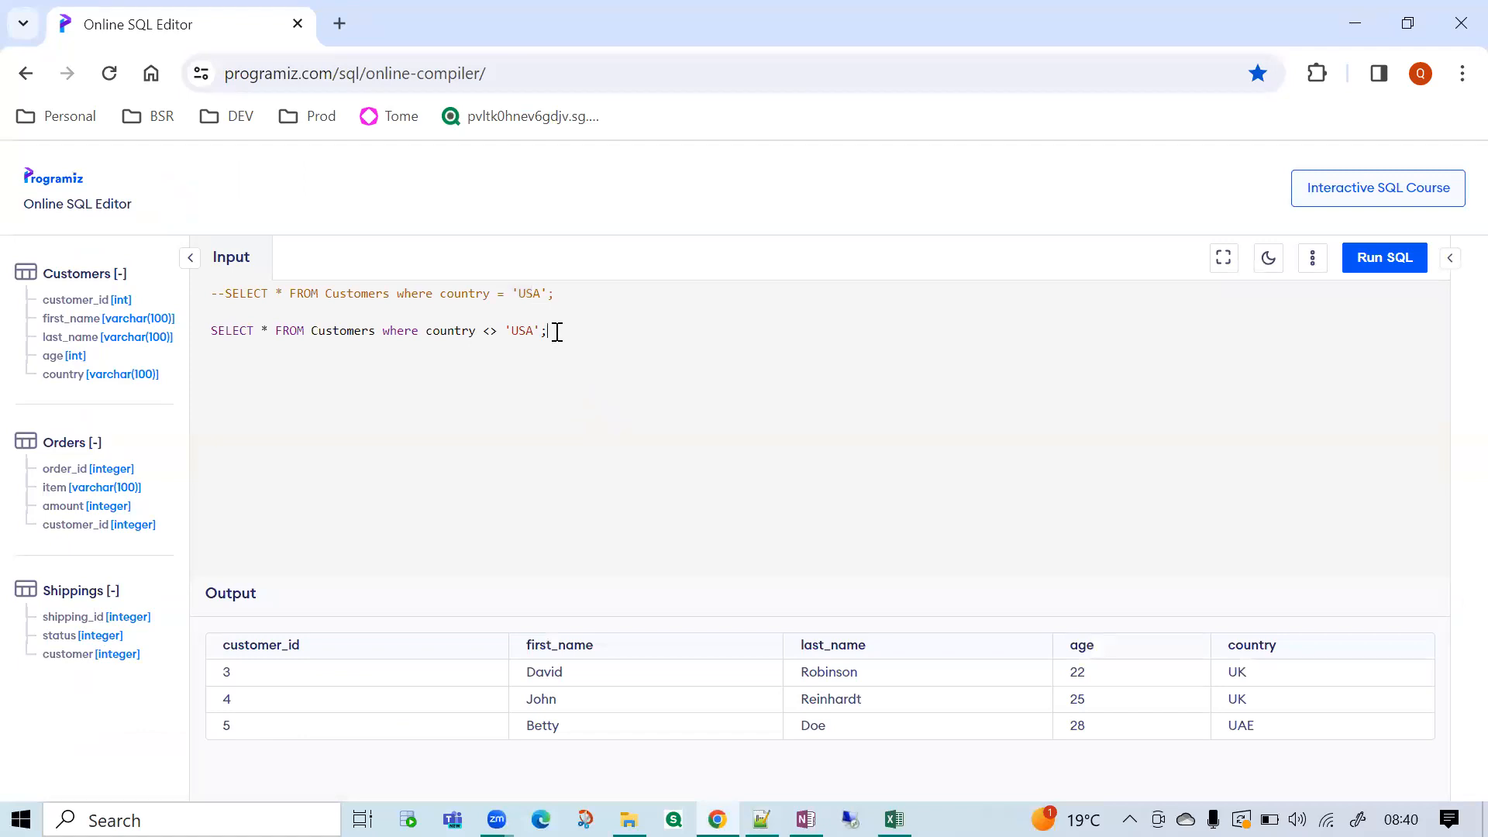
drag(559, 332, 215, 323)
key(ctrl+c)
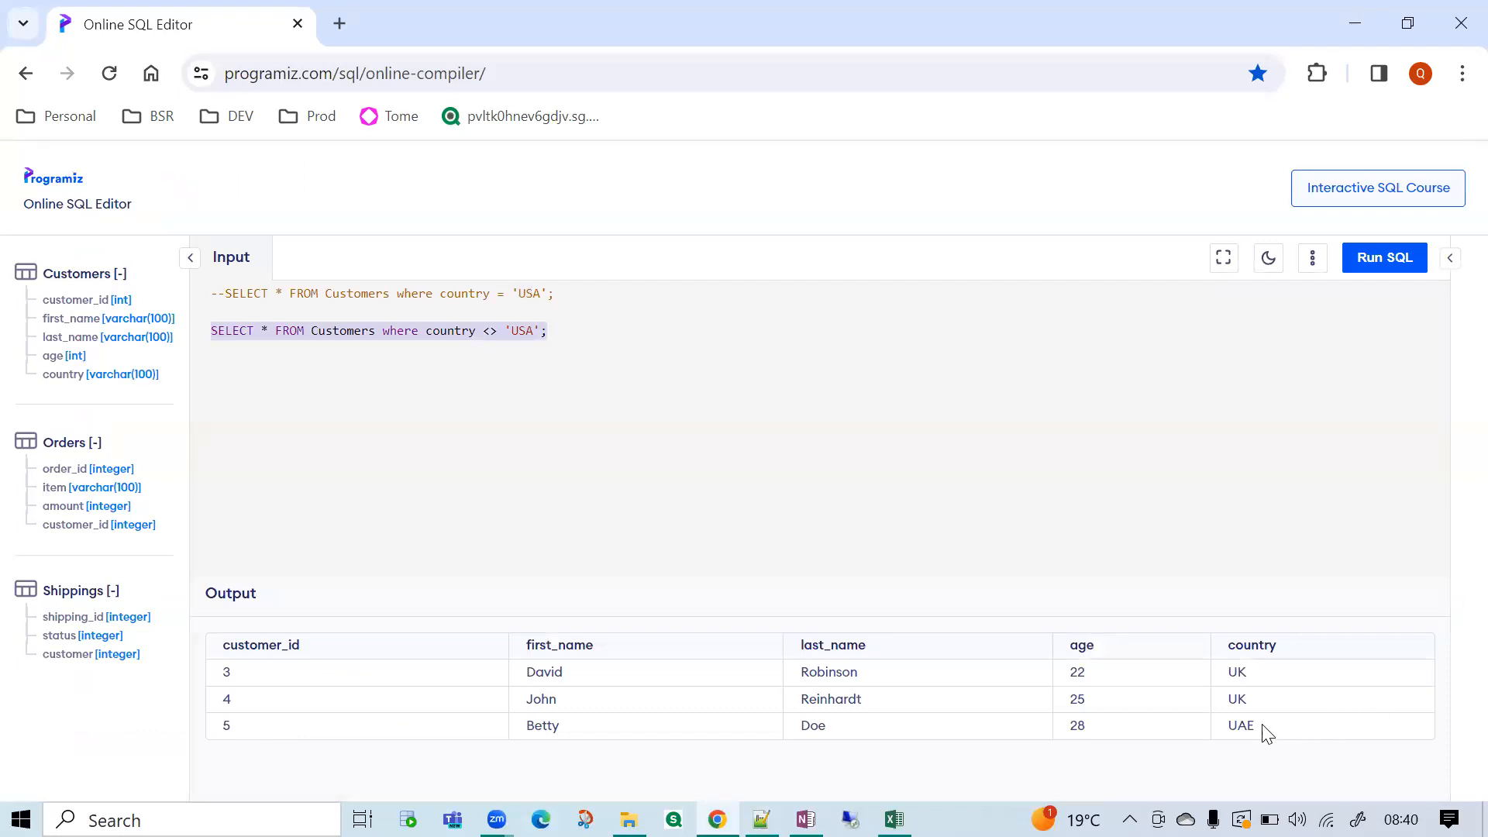
click(552, 333)
key(ctrl+v)
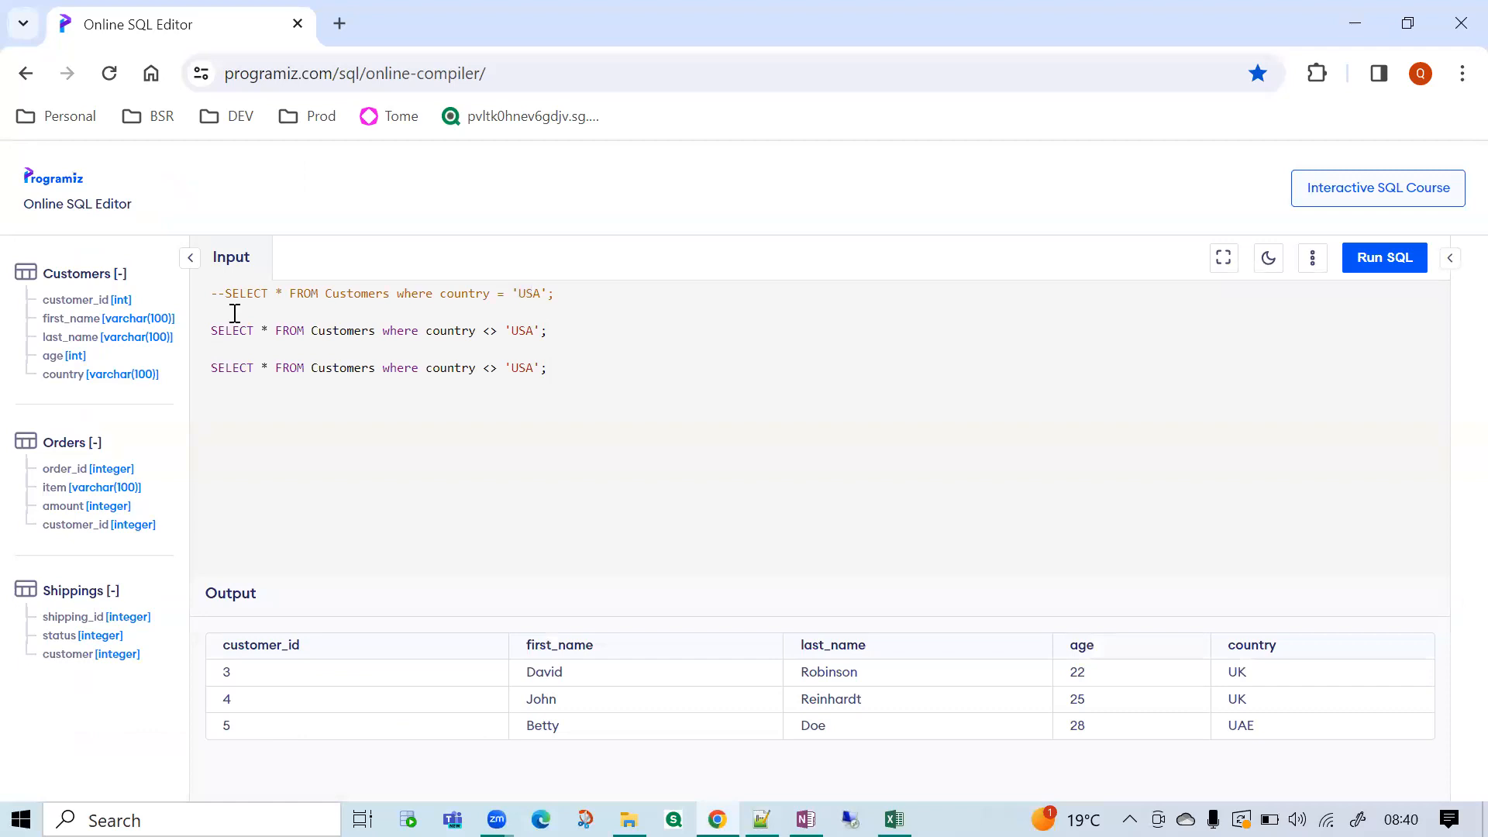
click(213, 332)
text(--)
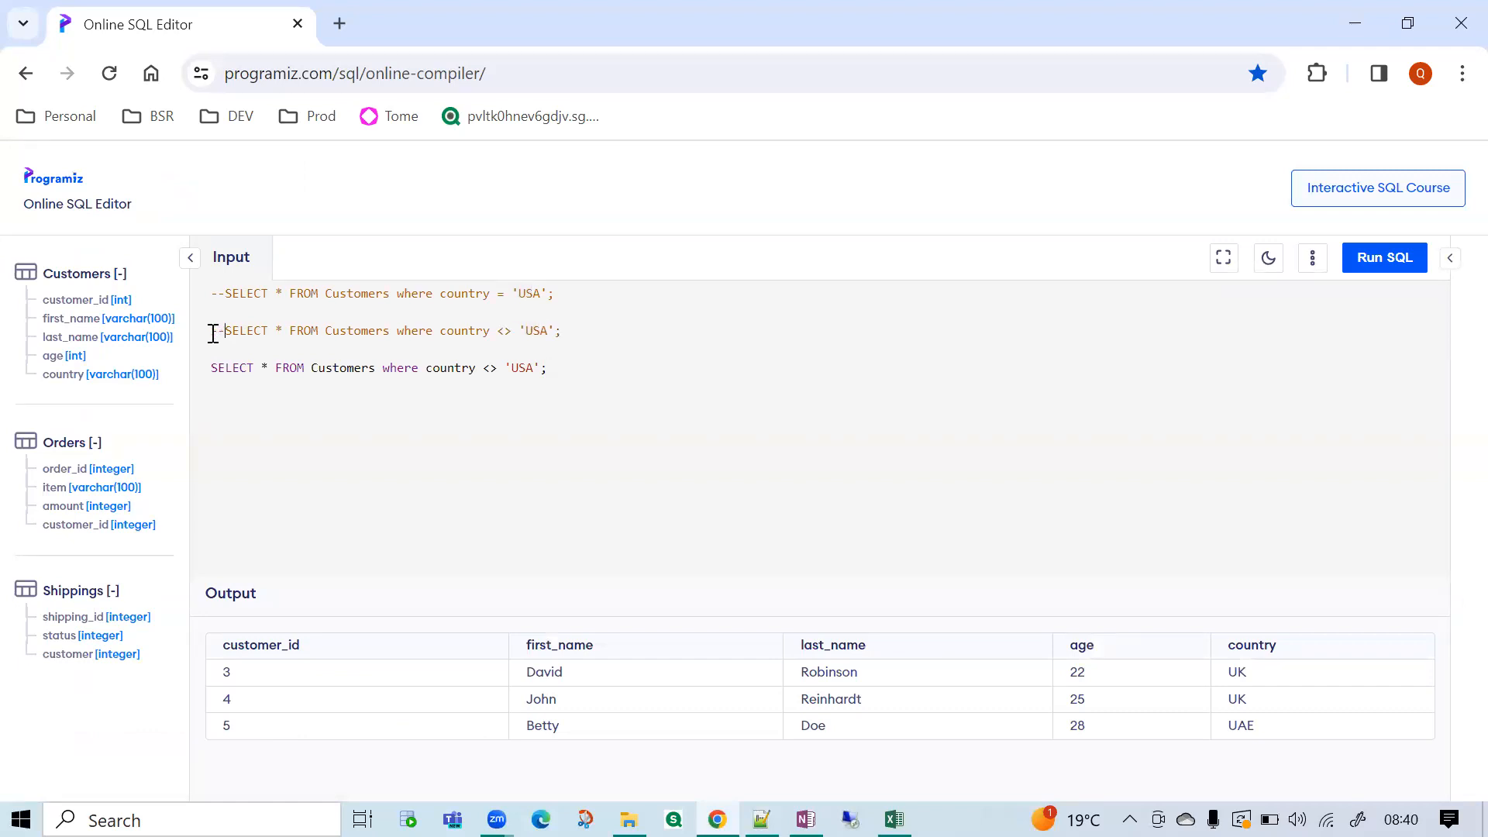
Change the duplicated query's country condition to in ('UK', 'UAE').
double_click(492, 371)
text(in ()
key(BackSpace)
key(BackSpace)
text(K', 'UAE'))
Compare the in ('UK', 'UAE') condition with the commented = 'USA' condition, highlighting each operator and value.
double_click(457, 369)
double_click(490, 369)
double_click(500, 293)
double_click(527, 293)
double_click(526, 368)
double_click(578, 368)
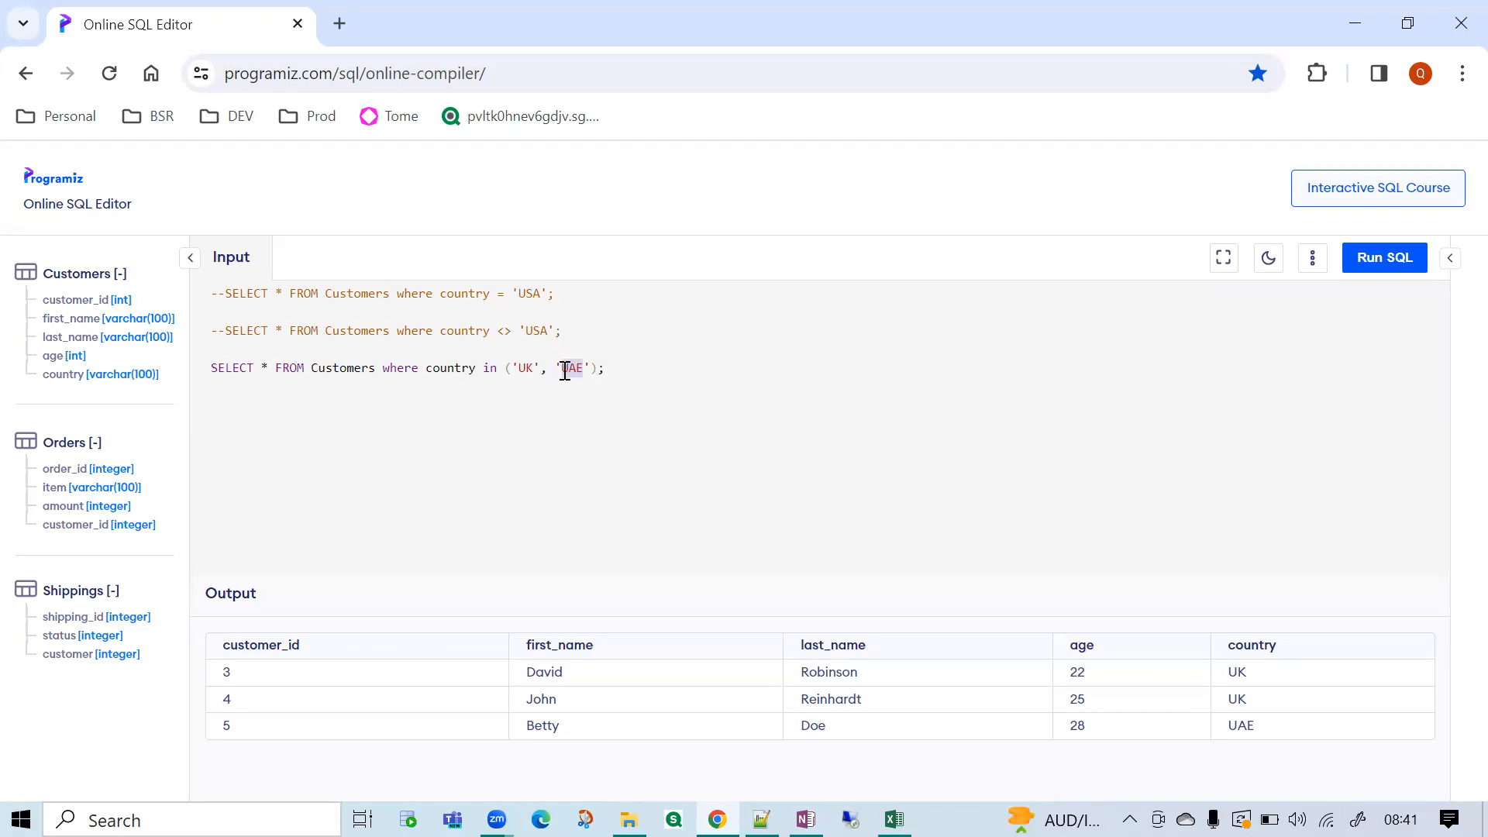
Try running the query with = instead of in before the ('UK', 'UAE') list, and examine the output.
double_click(490, 368)
text(=)
drag(600, 373, 198, 375)
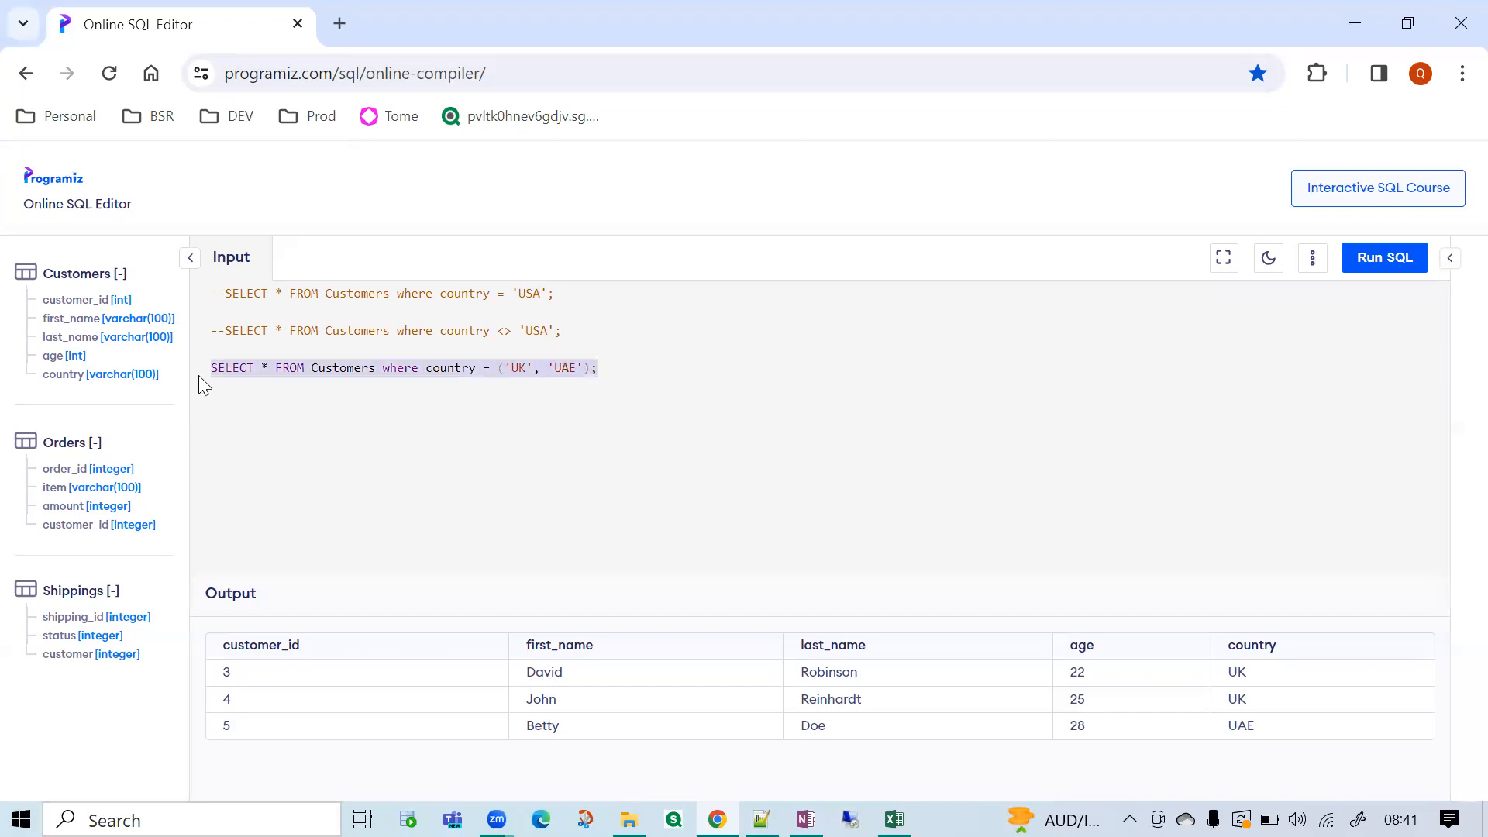
click(1386, 258)
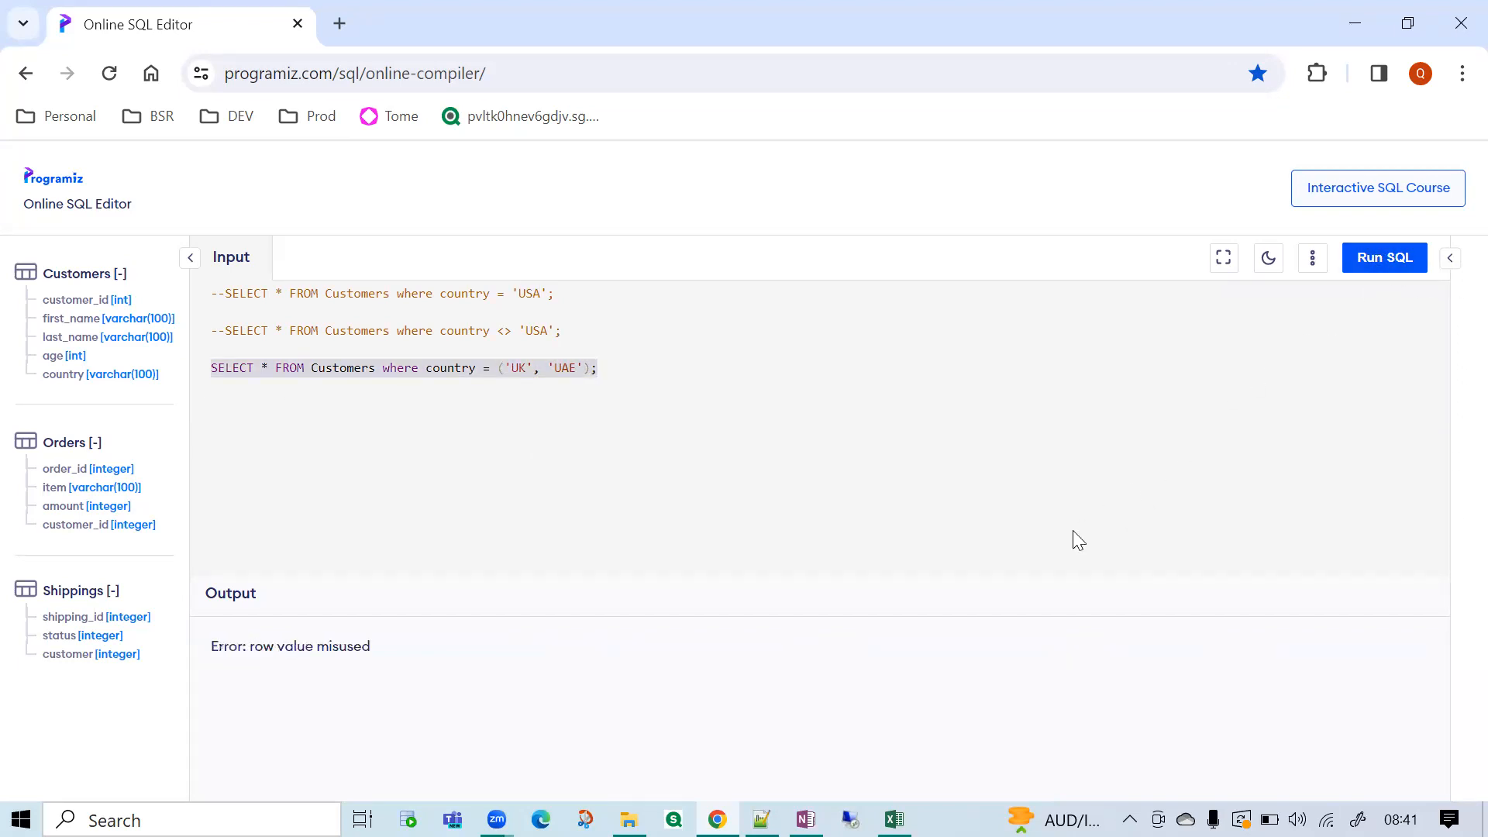
drag(276, 645, 347, 646)
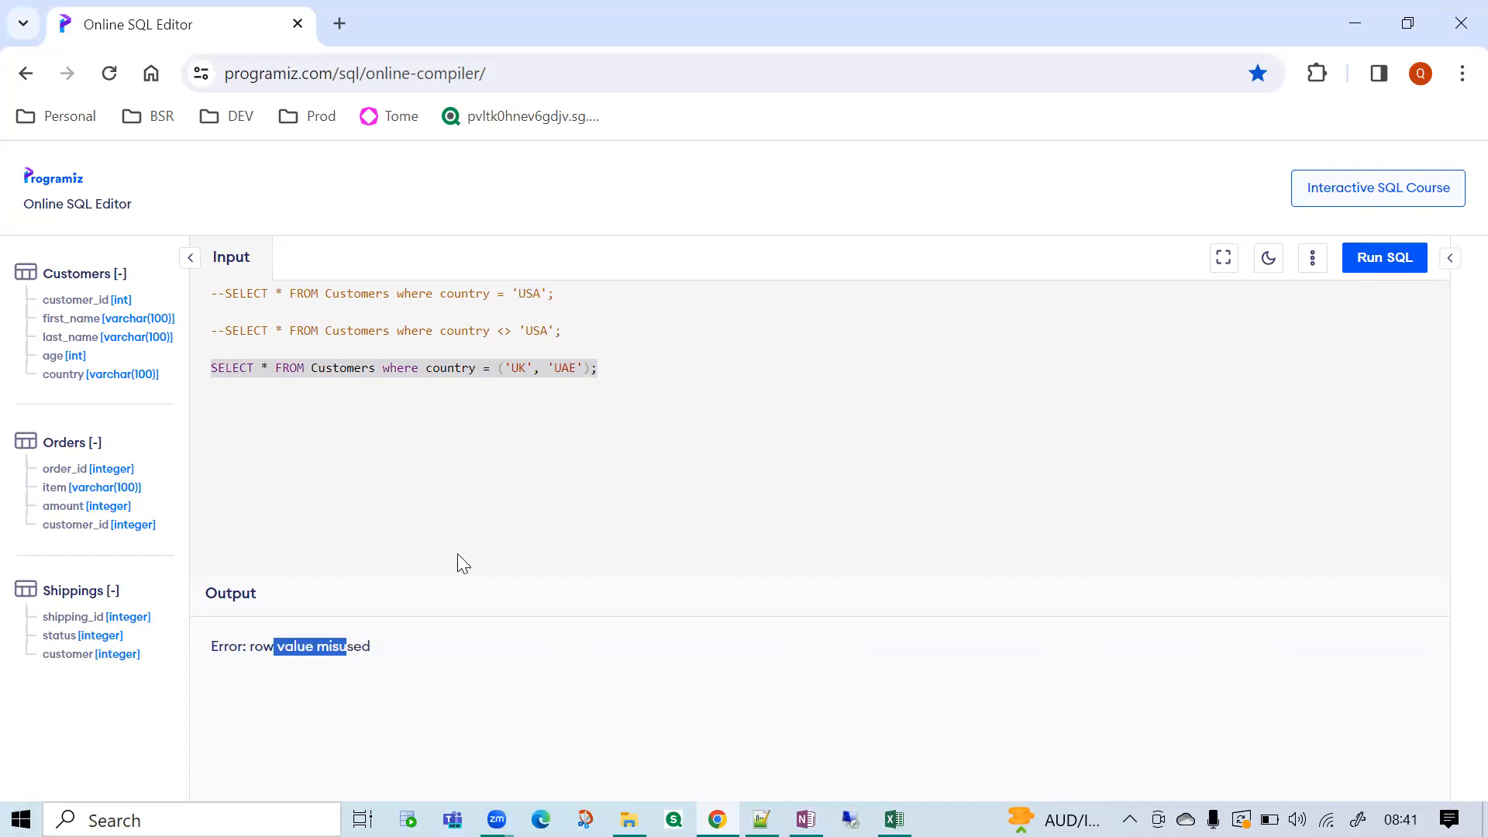
click(501, 406)
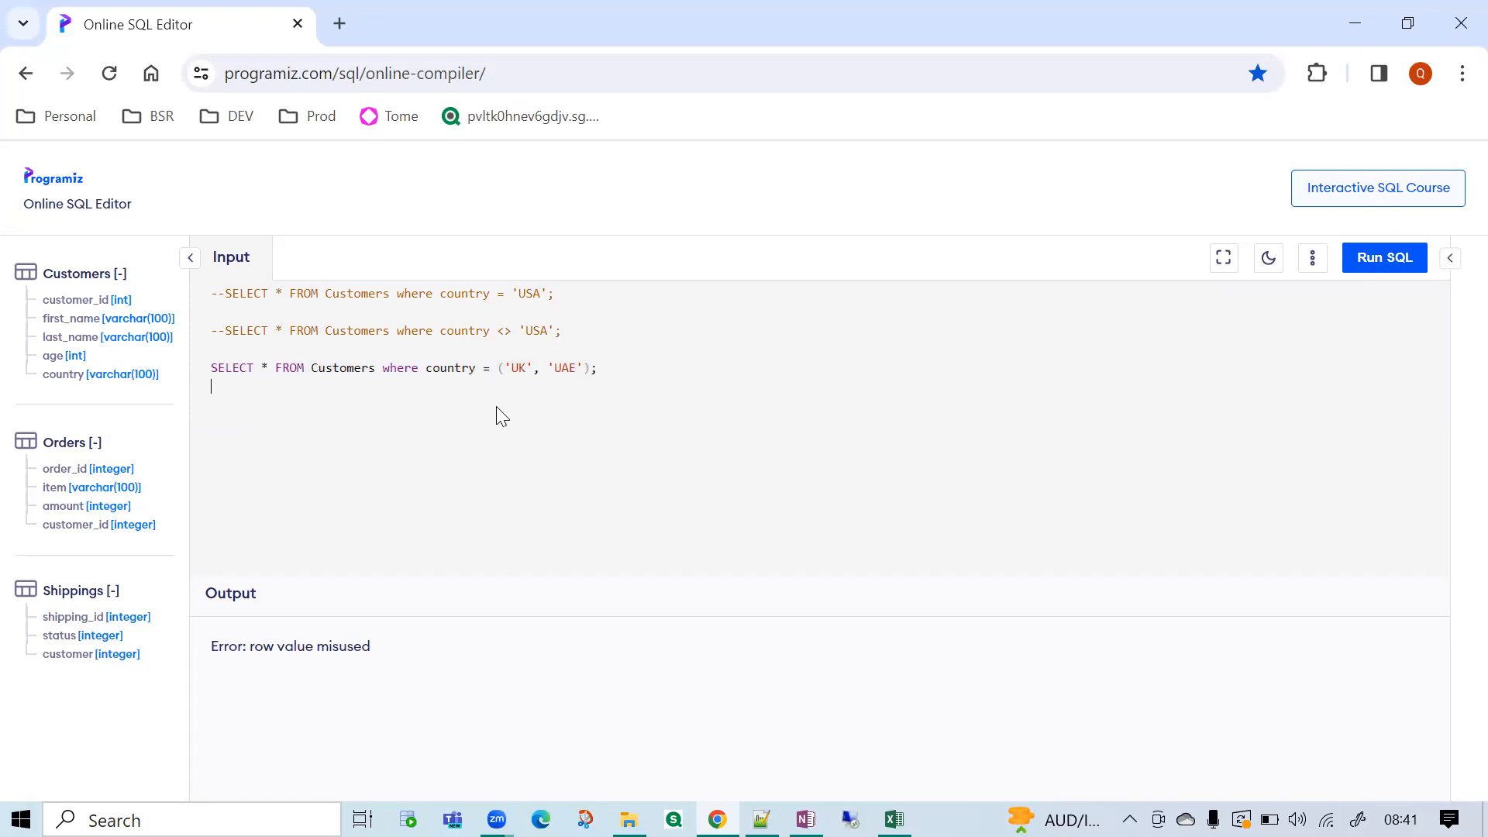
Set the operator back to in, run the country in ('UK', 'UAE') query and check the country column.
double_click(486, 368)
text(in)
drag(628, 372, 200, 370)
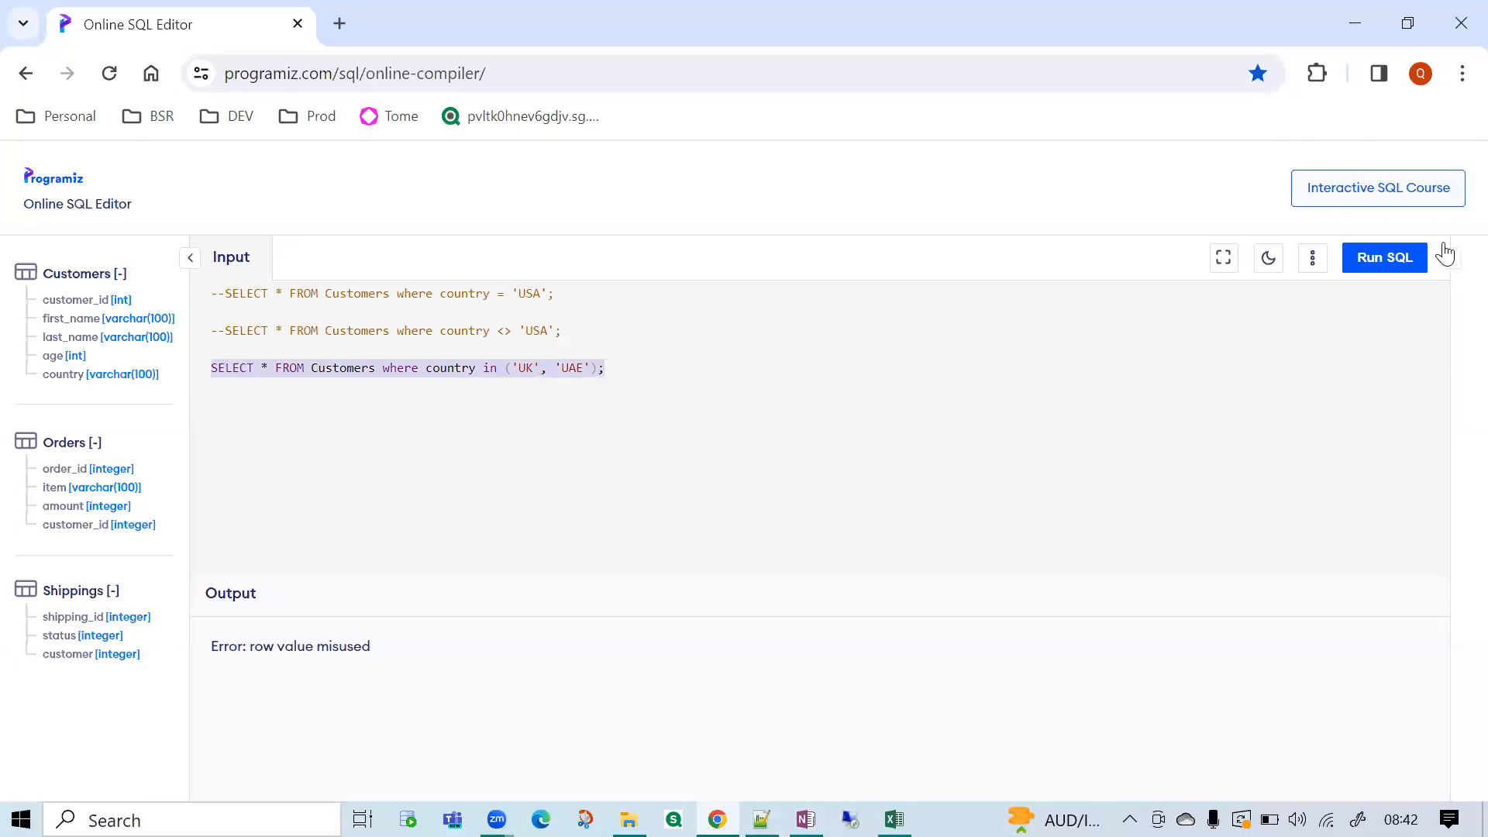
click(1379, 258)
drag(1238, 671, 1244, 707)
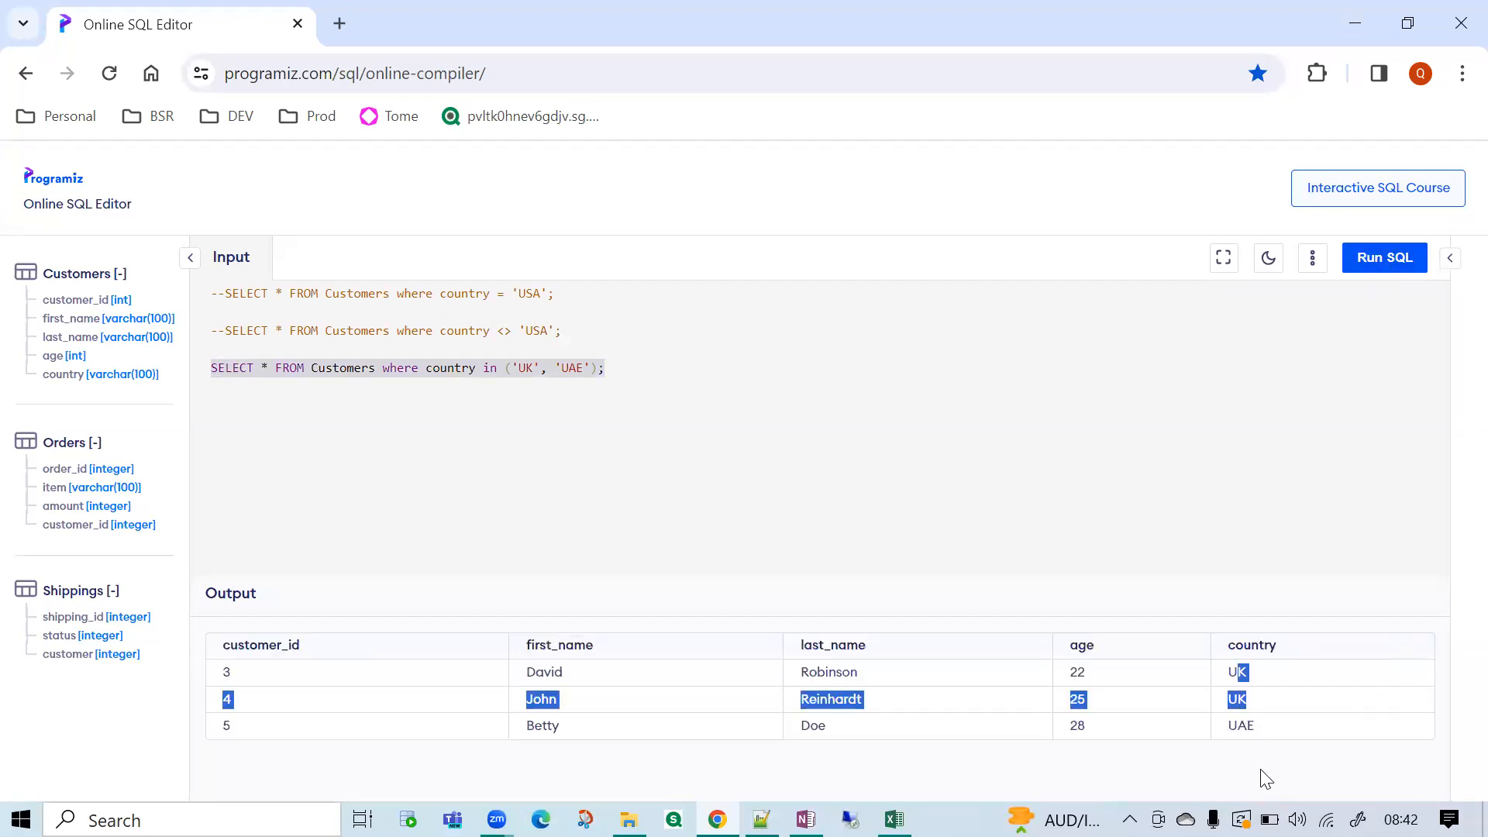
Compare the in ('UK', 'UAE') query with the <> operator in the commented query above it.
click(616, 369)
drag(606, 369, 168, 373)
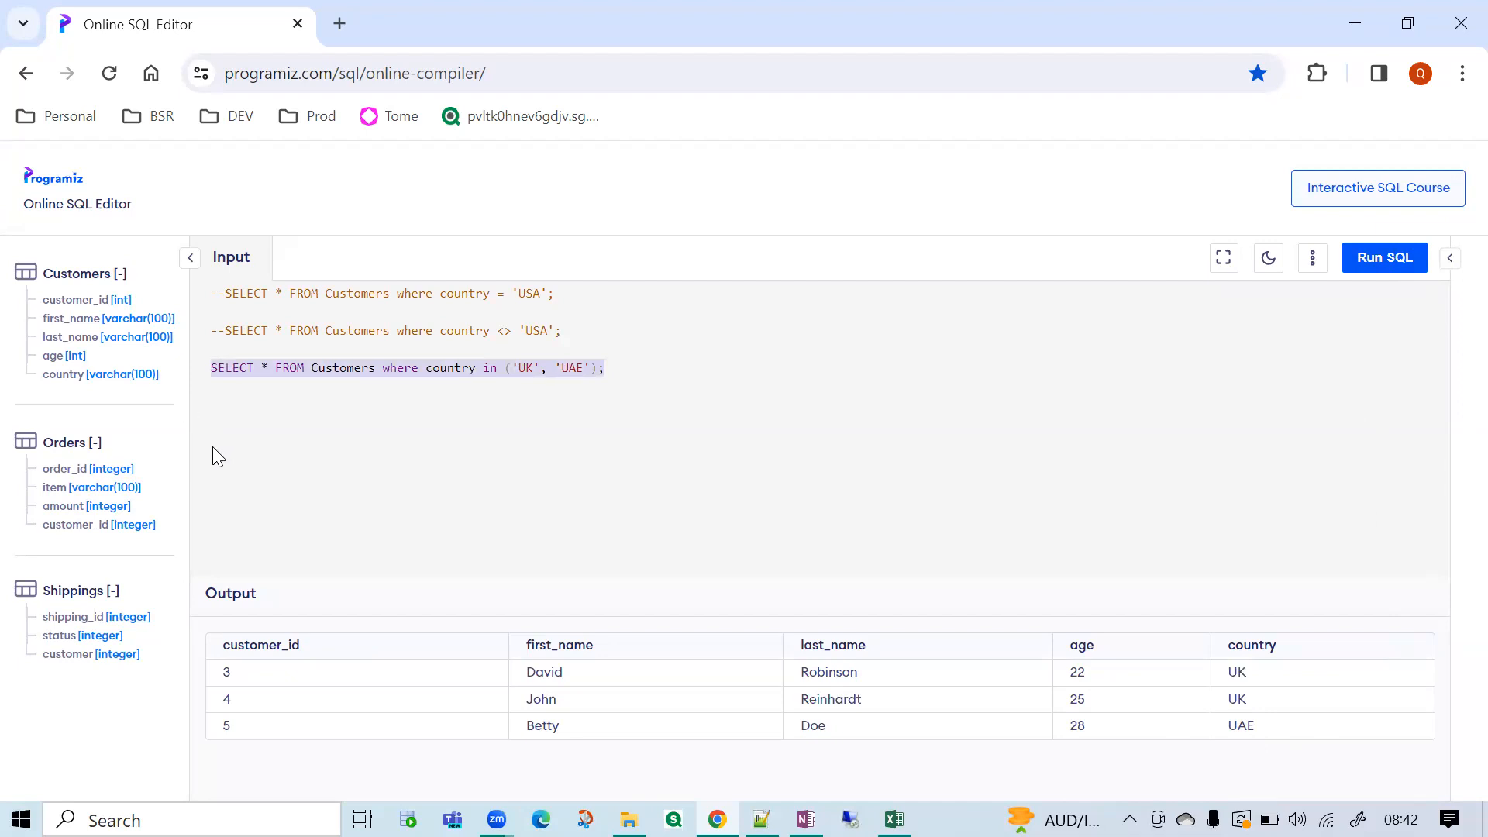
click(532, 333)
click(504, 331)
click(480, 364)
double_click(505, 330)
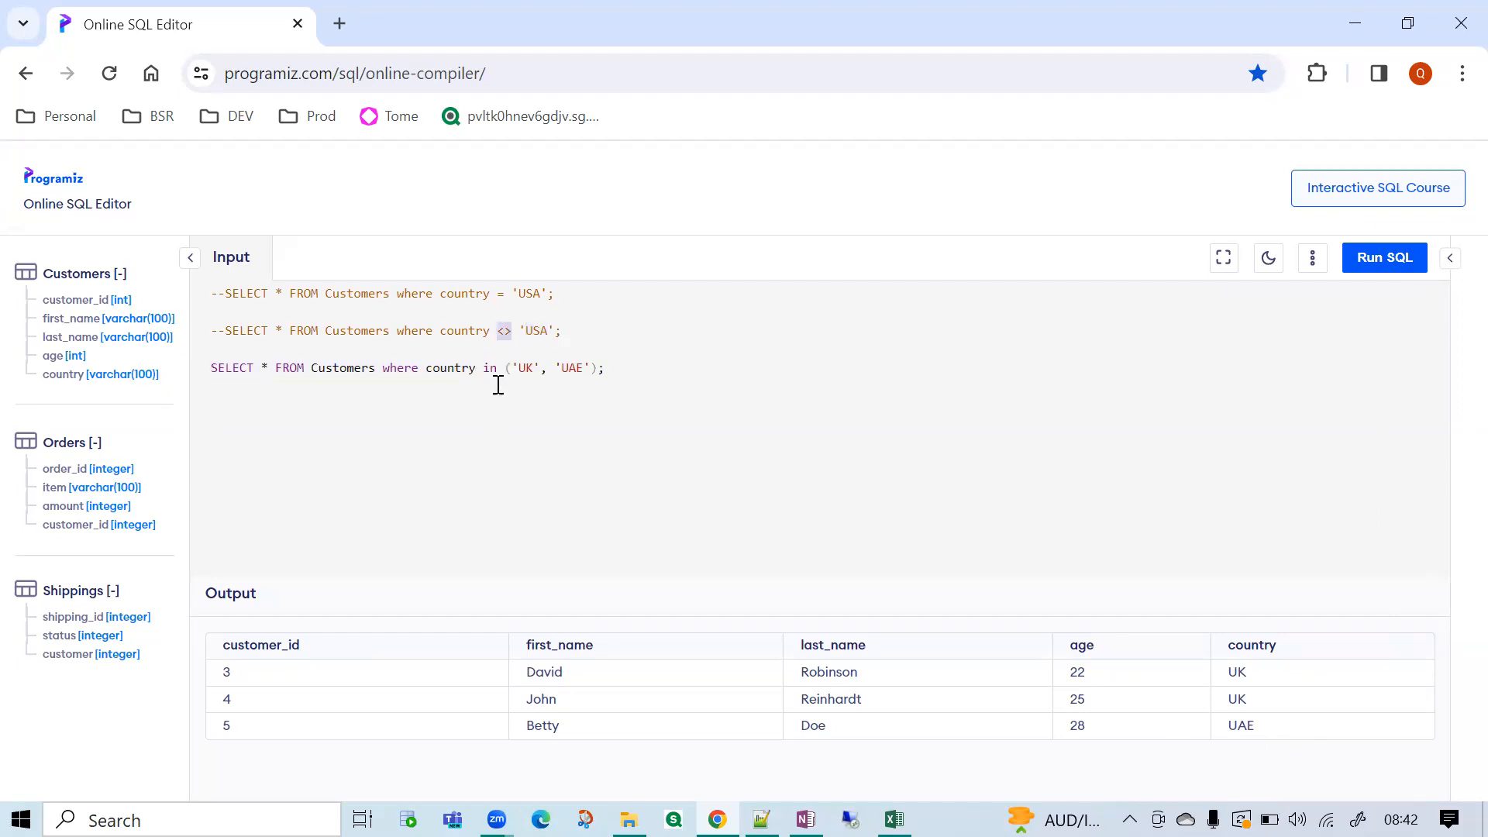
click(505, 332)
Duplicate the in ('UK', 'UAE') query below itself and change the copy's condition to NOT in.
drag(617, 369, 196, 359)
key(ctrl+c)
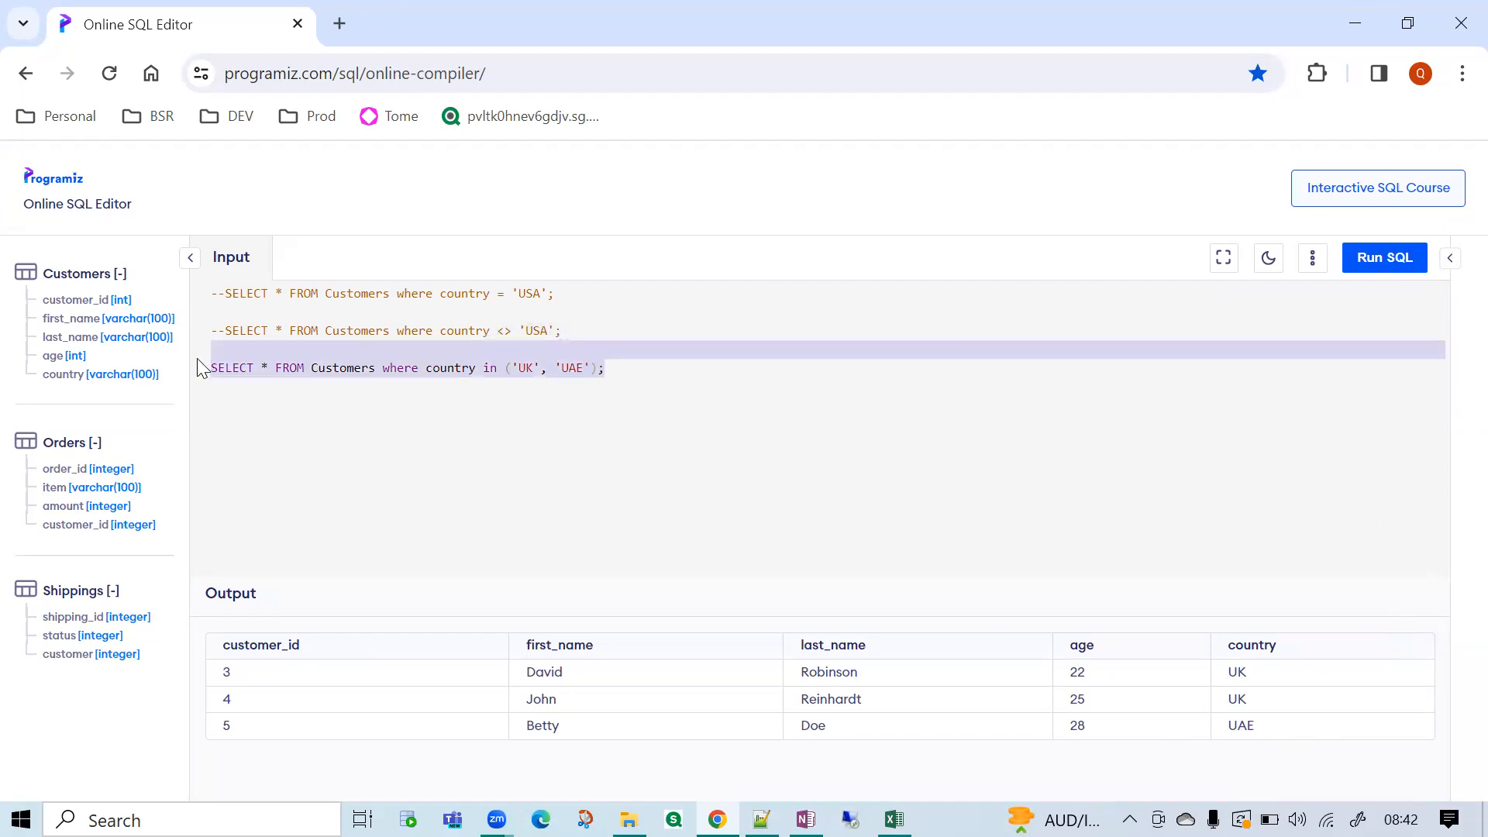
click(656, 376)
key(Return)
key(ctrl+v)
click(477, 423)
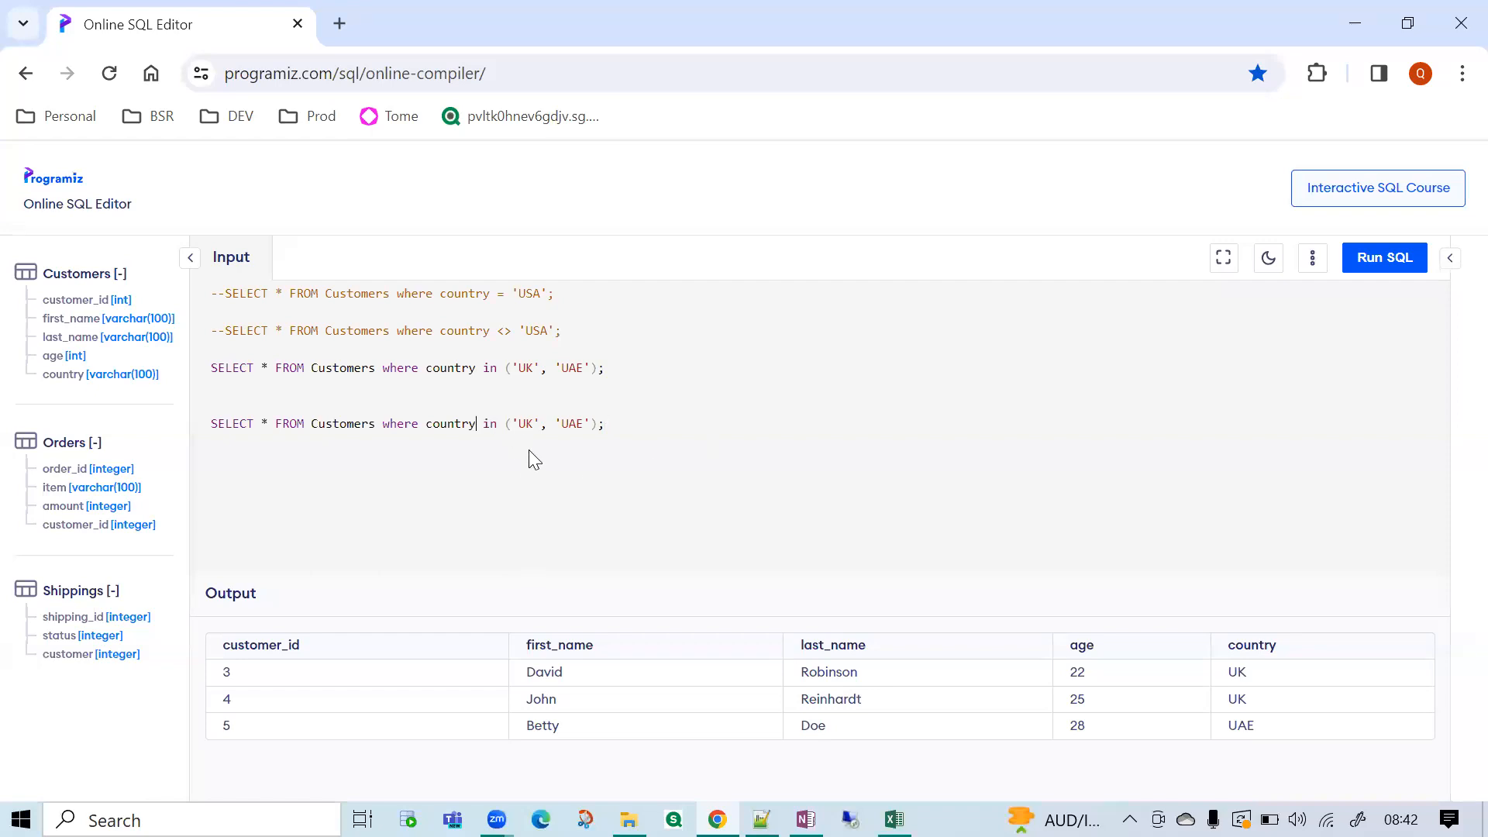
text(NOT)
Comment out the original in query with -- and leave one blank line before the NOT in query.
click(212, 369)
text(--)
key(BackSpace)
key(BackSpace)
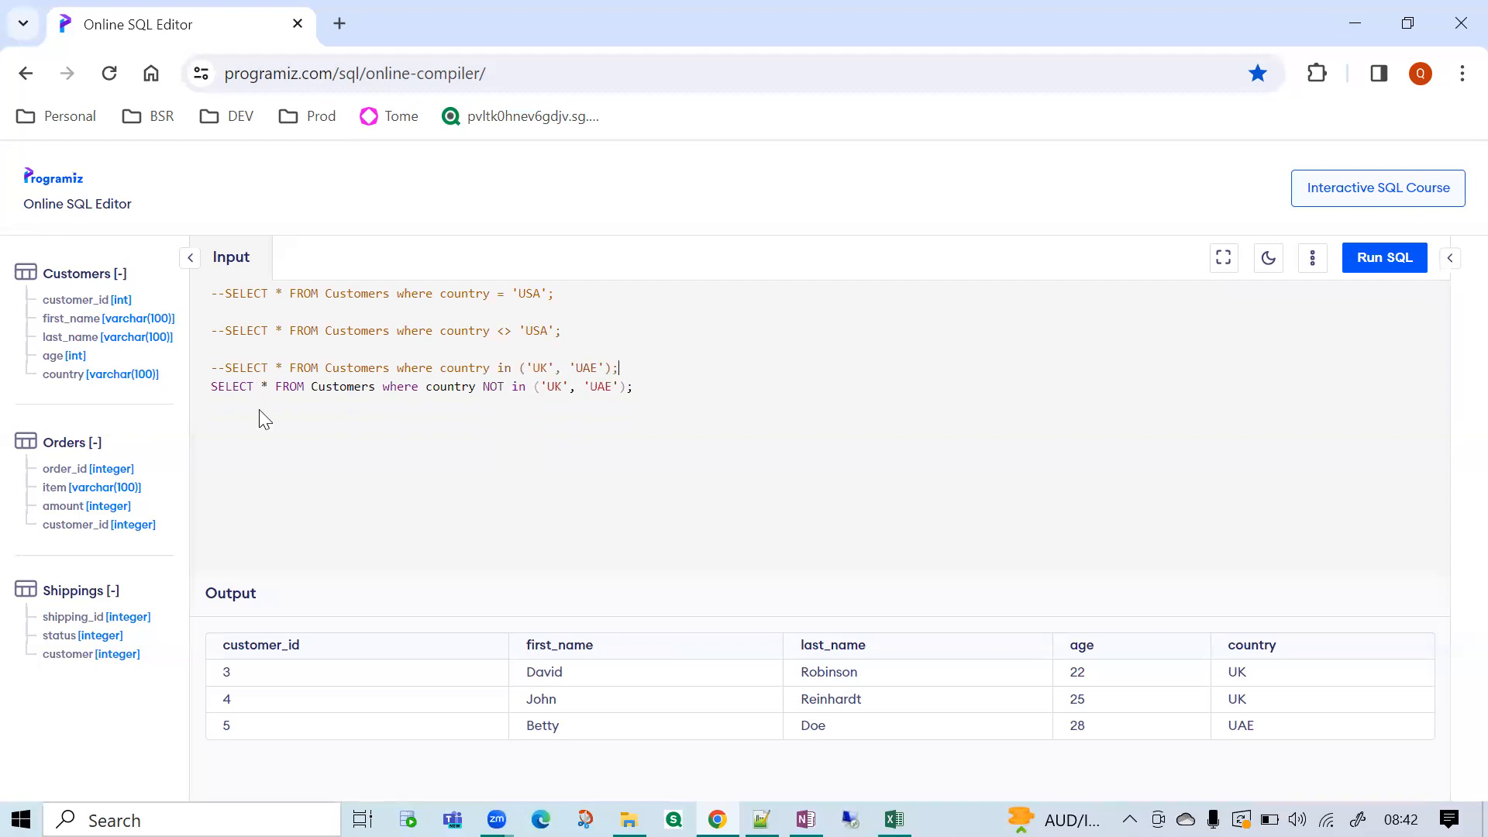
key(Return)
Compare the <> and in operators of the commented queries with NOT in, highlighting each one.
double_click(504, 331)
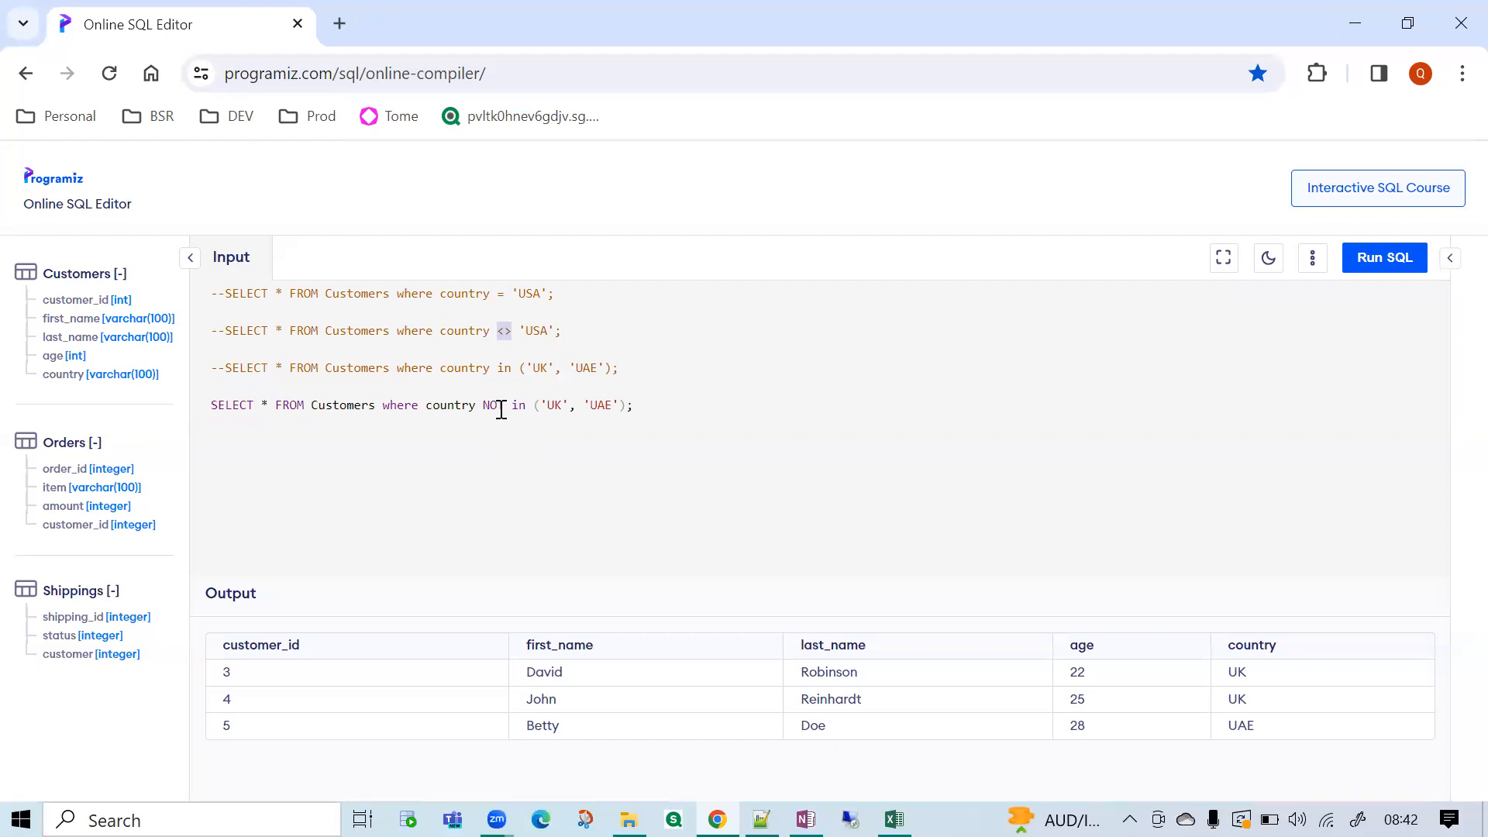
drag(484, 406, 526, 407)
click(504, 355)
double_click(503, 372)
double_click(499, 404)
Run the query selecting all customers where country is NOT in ('UK', 'UAE').
drag(634, 404, 207, 414)
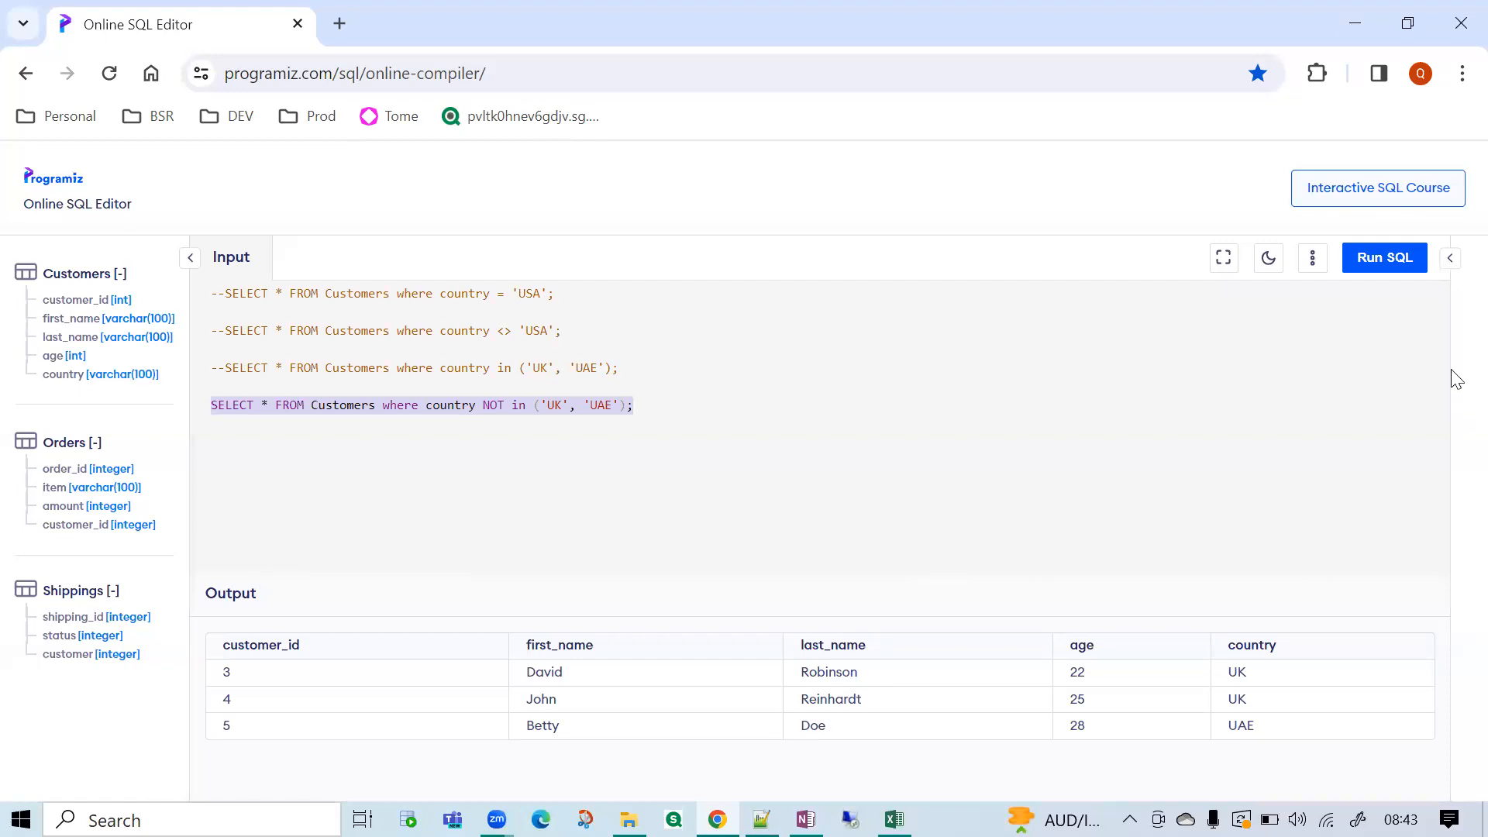
click(1404, 262)
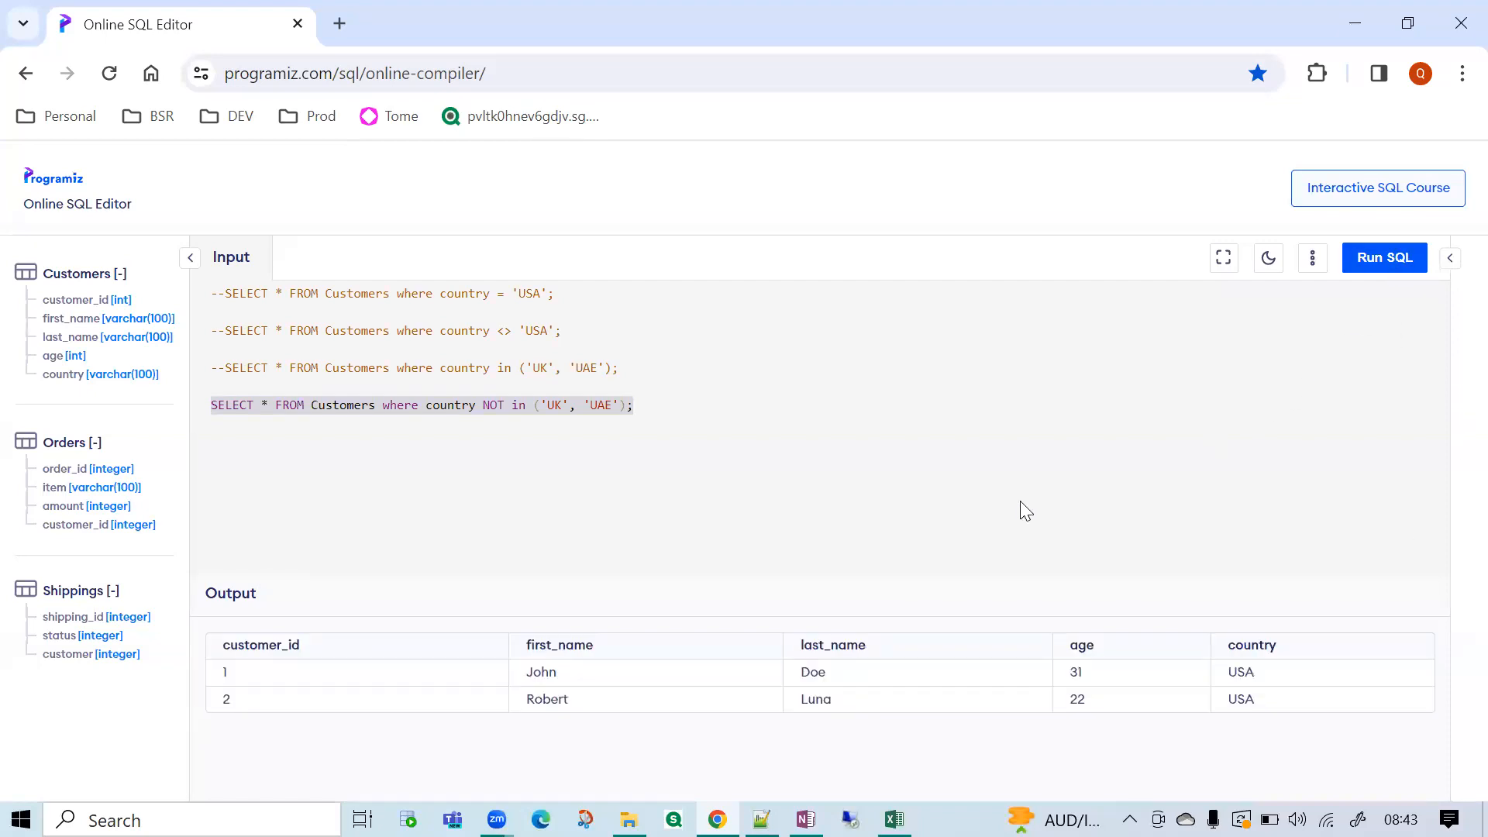
drag(644, 412, 192, 415)
Review the <>, = and in conditions of the three commented queries by highlighting each one.
drag(454, 332, 540, 352)
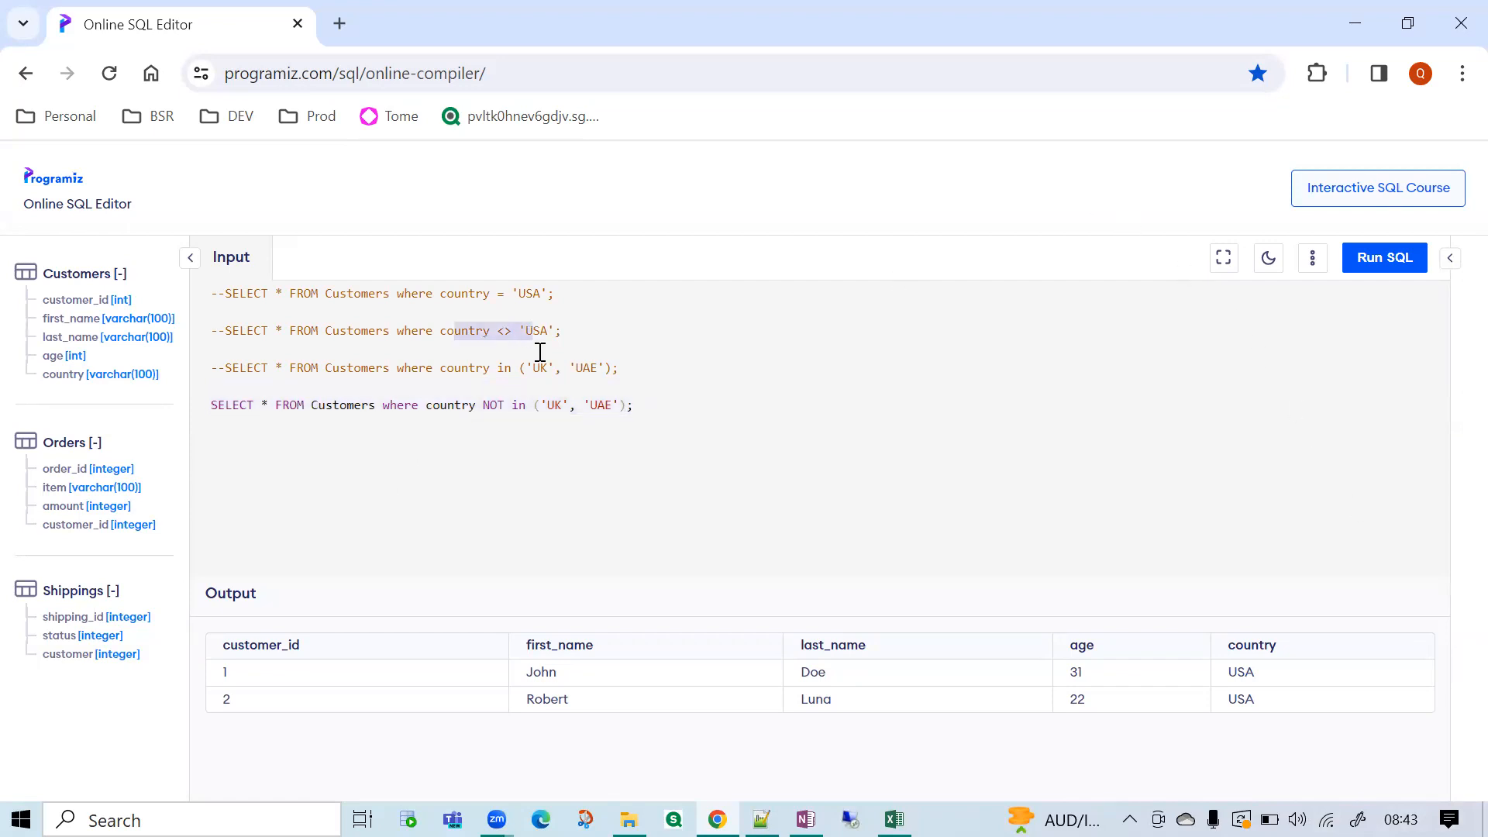
drag(397, 294, 553, 298)
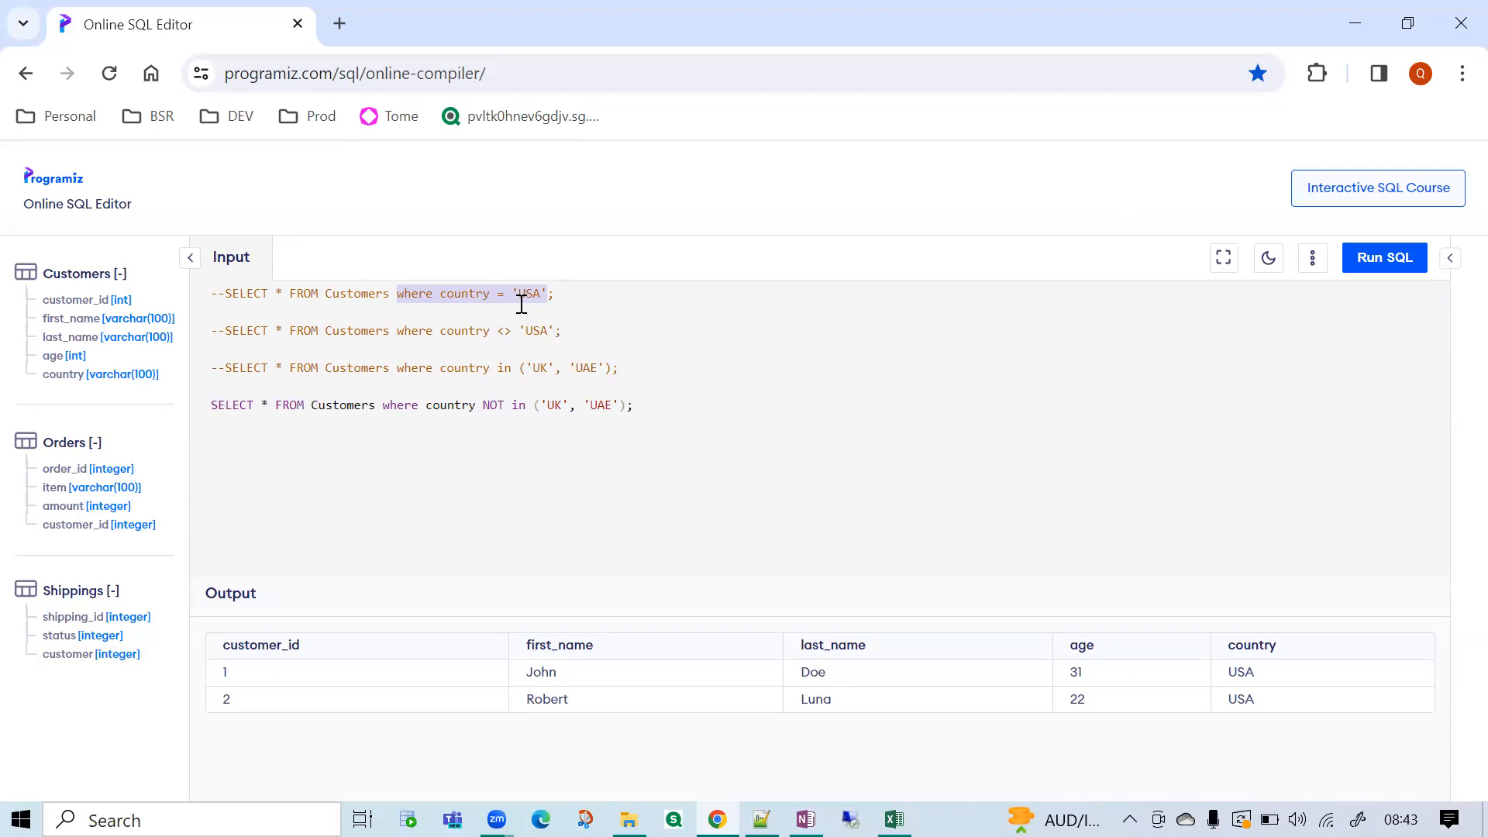
double_click(505, 369)
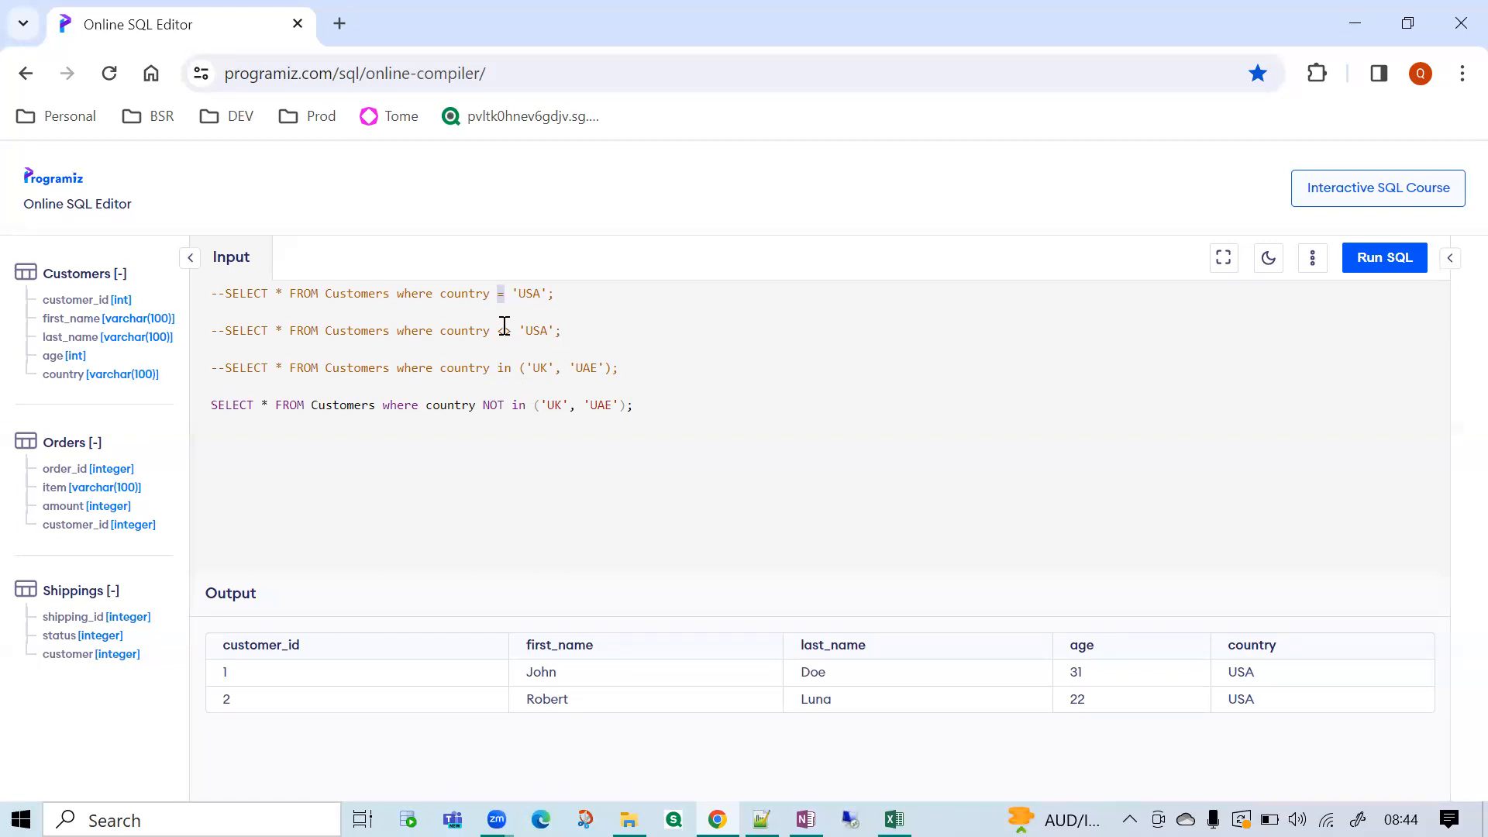
Review the =, <>, in and NOT in conditions of the four queries by highlighting their operators and values.
double_click(474, 293)
double_click(535, 295)
double_click(474, 331)
double_click(534, 330)
click(508, 331)
double_click(508, 330)
double_click(476, 372)
click(500, 370)
double_click(500, 370)
double_click(439, 402)
drag(481, 407, 531, 407)
click(383, 406)
Switch to the Excel customer dataset and filter the customer_state column to AP only.
click(894, 819)
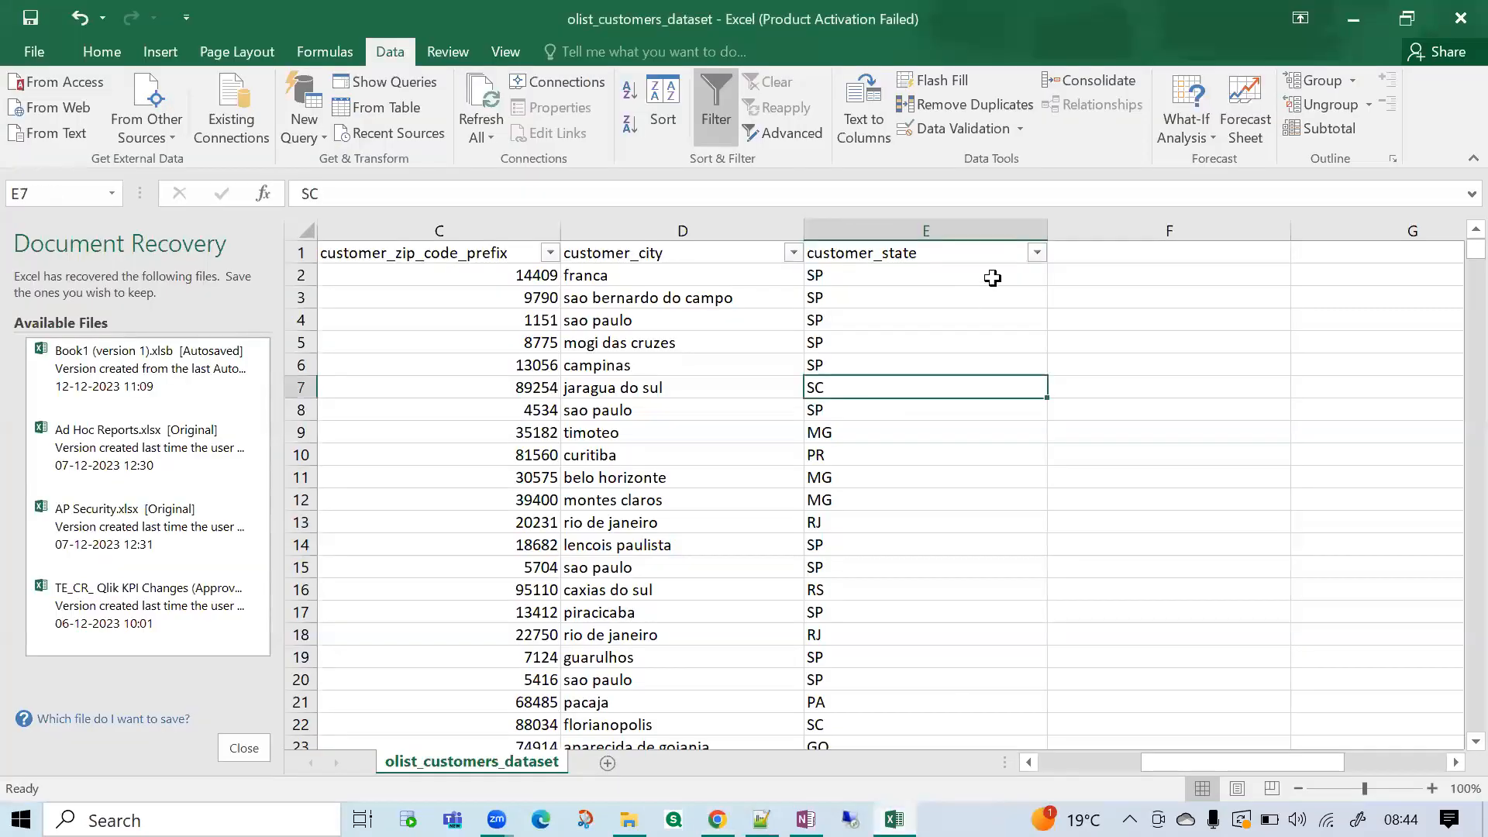
click(409, 226)
click(693, 231)
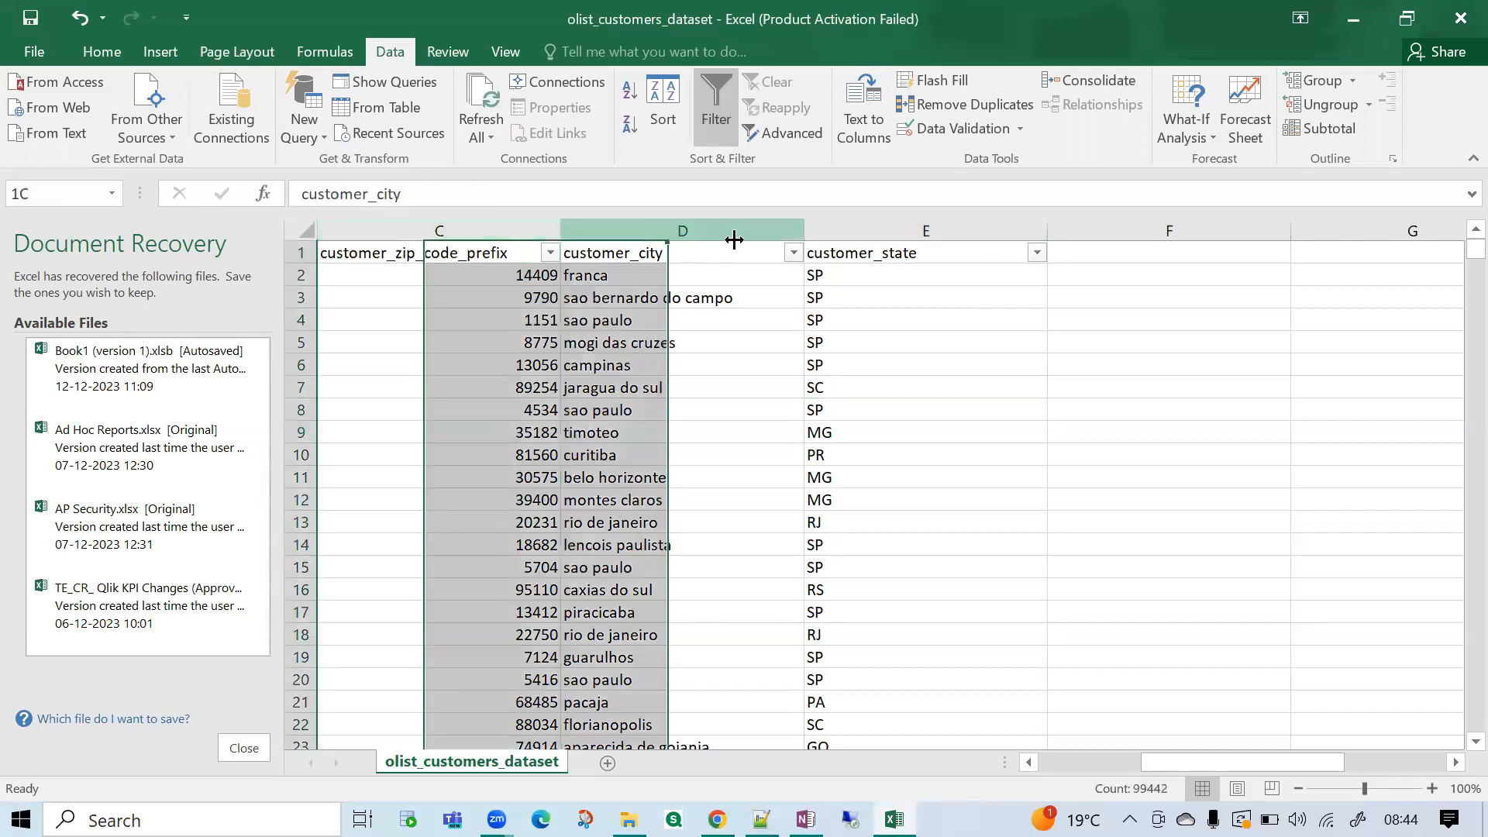
click(930, 231)
click(1036, 254)
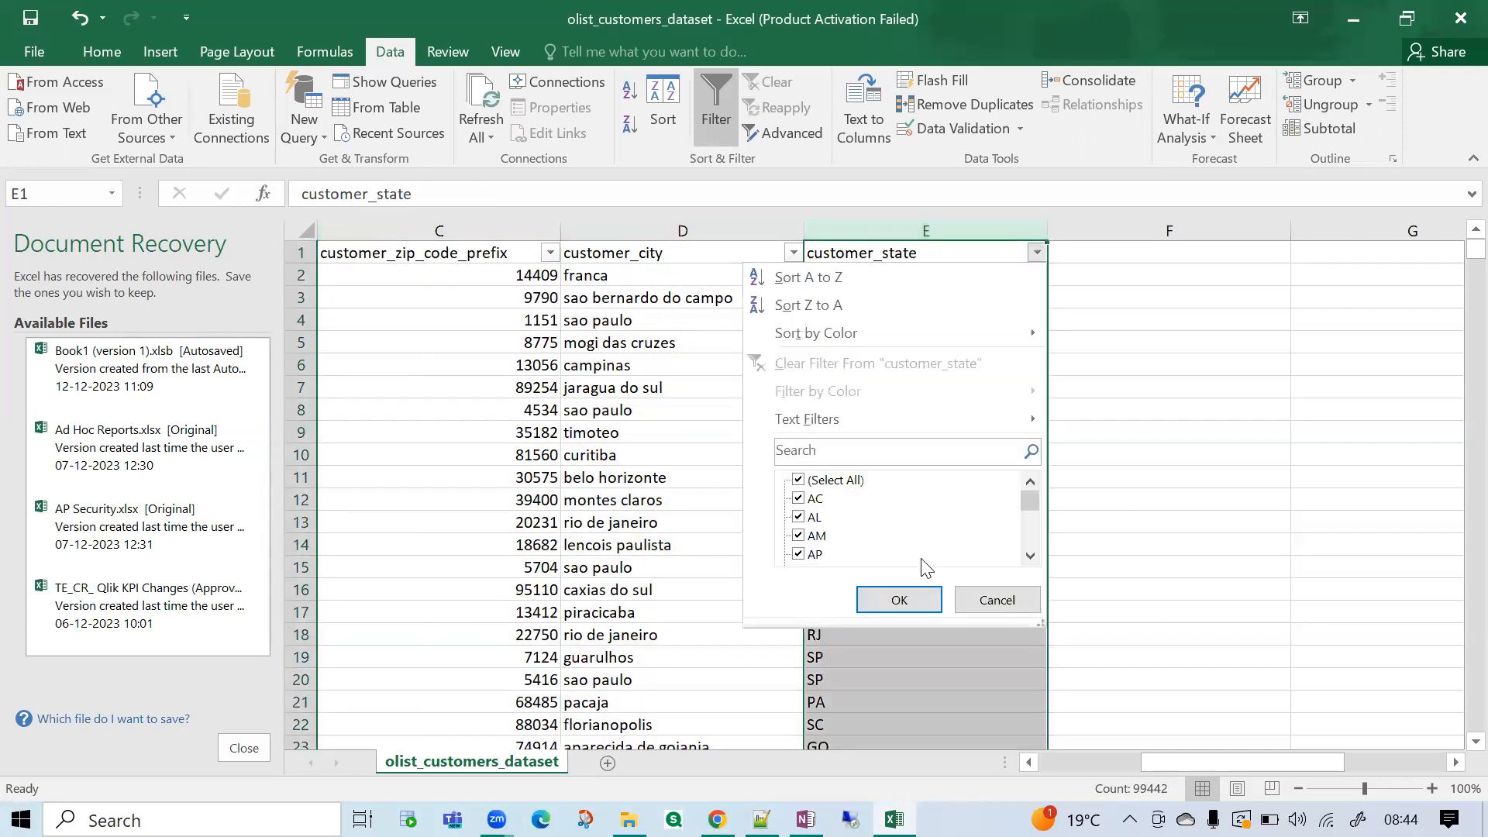
click(814, 482)
click(812, 556)
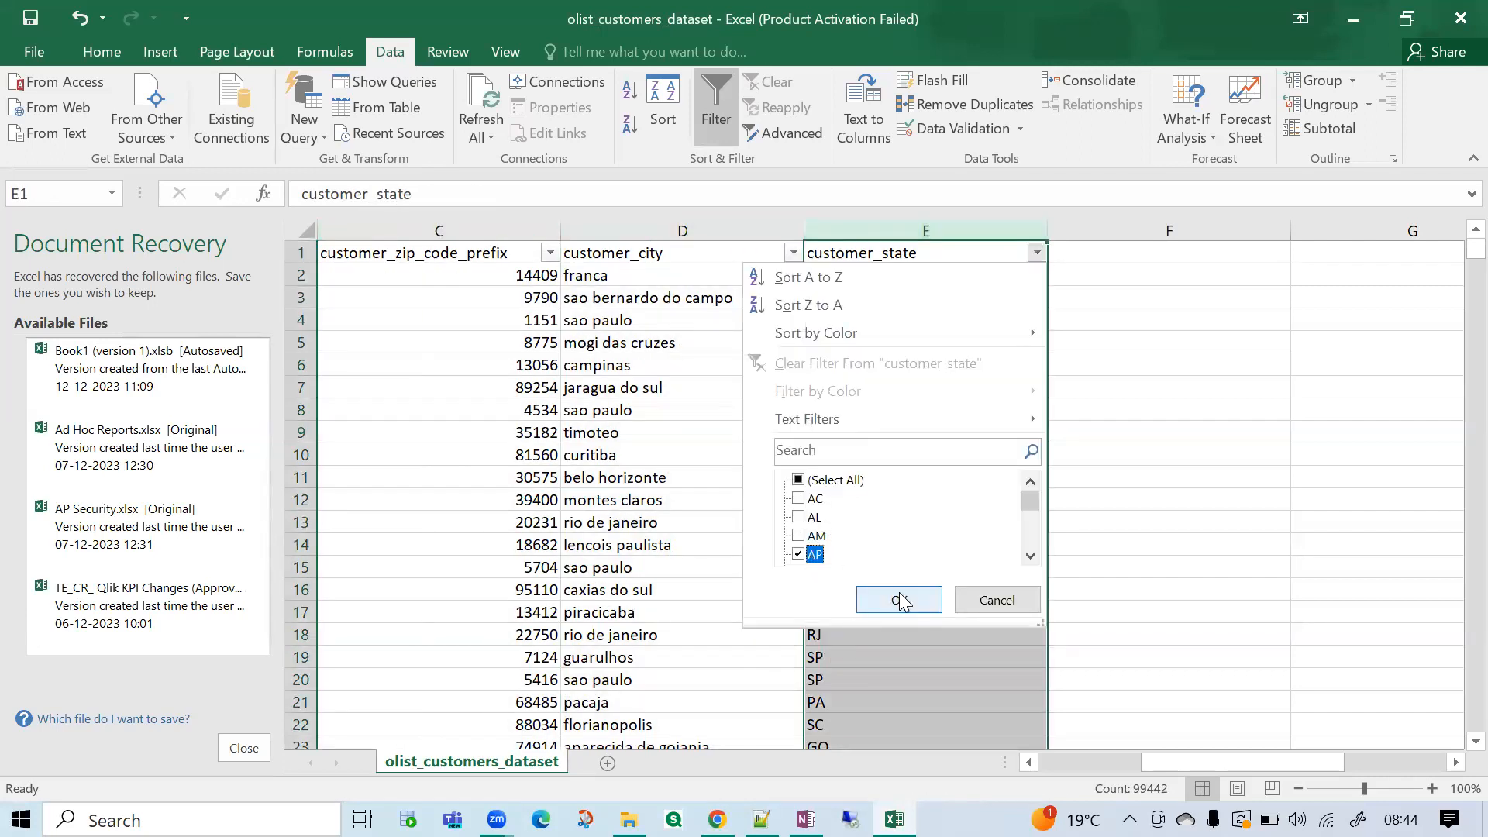
click(899, 601)
click(769, 388)
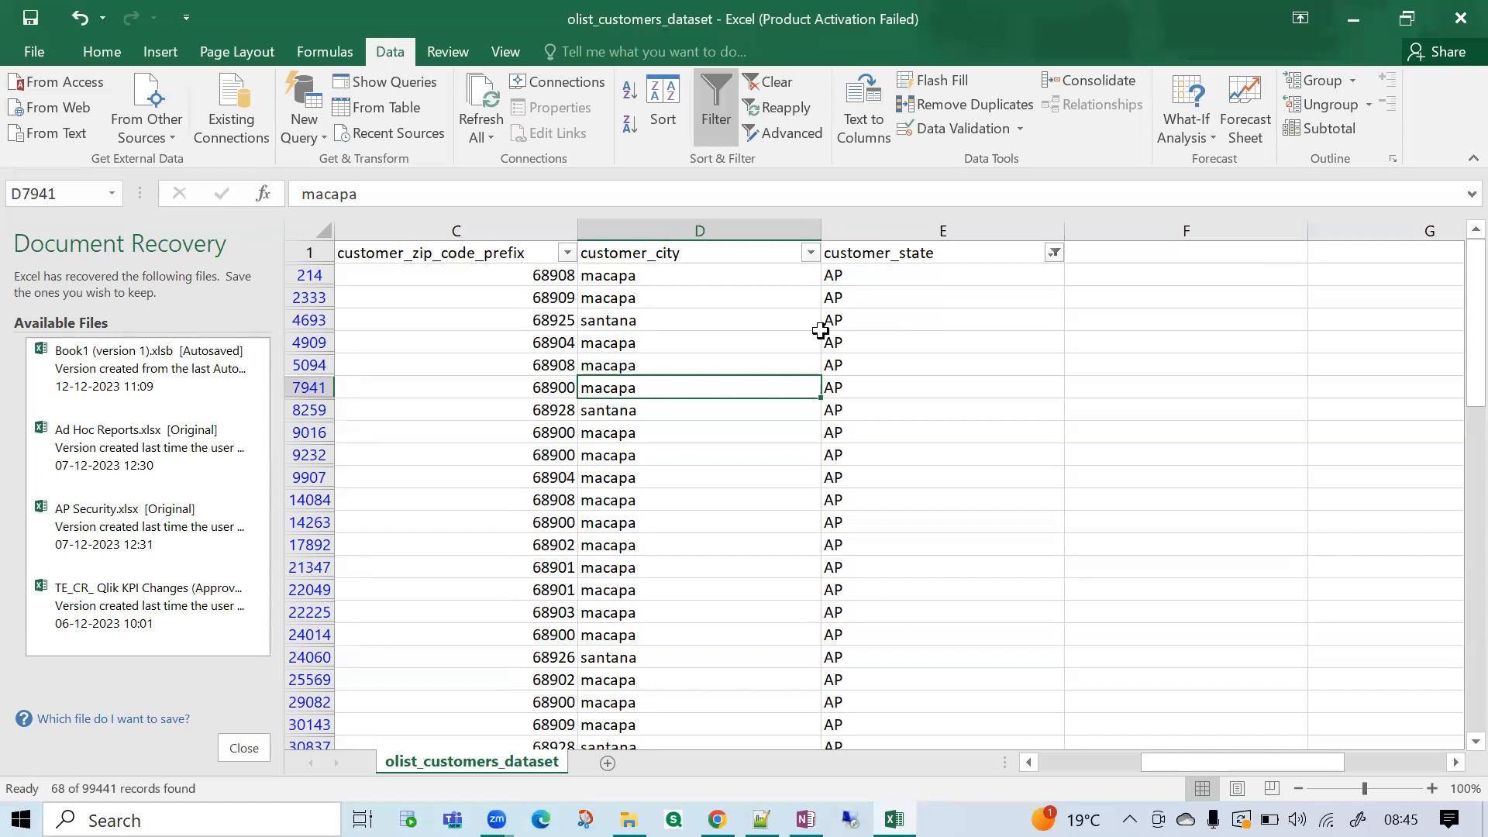
Back in the online SQL editor, comment out the NOT in query with -- and paste a copy of the commented country = 'USA' query below it.
click(717, 820)
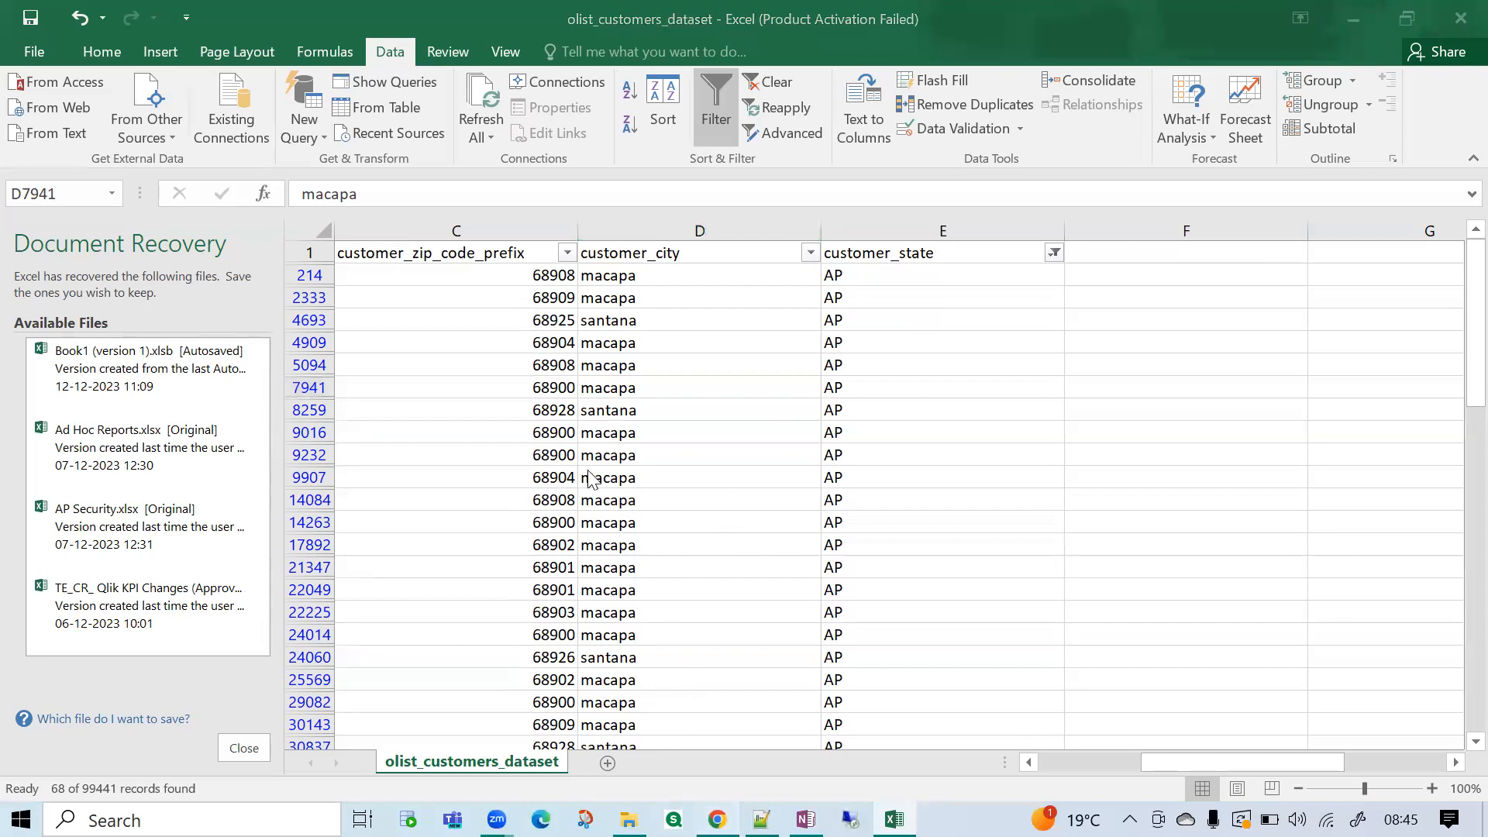
key(Return)
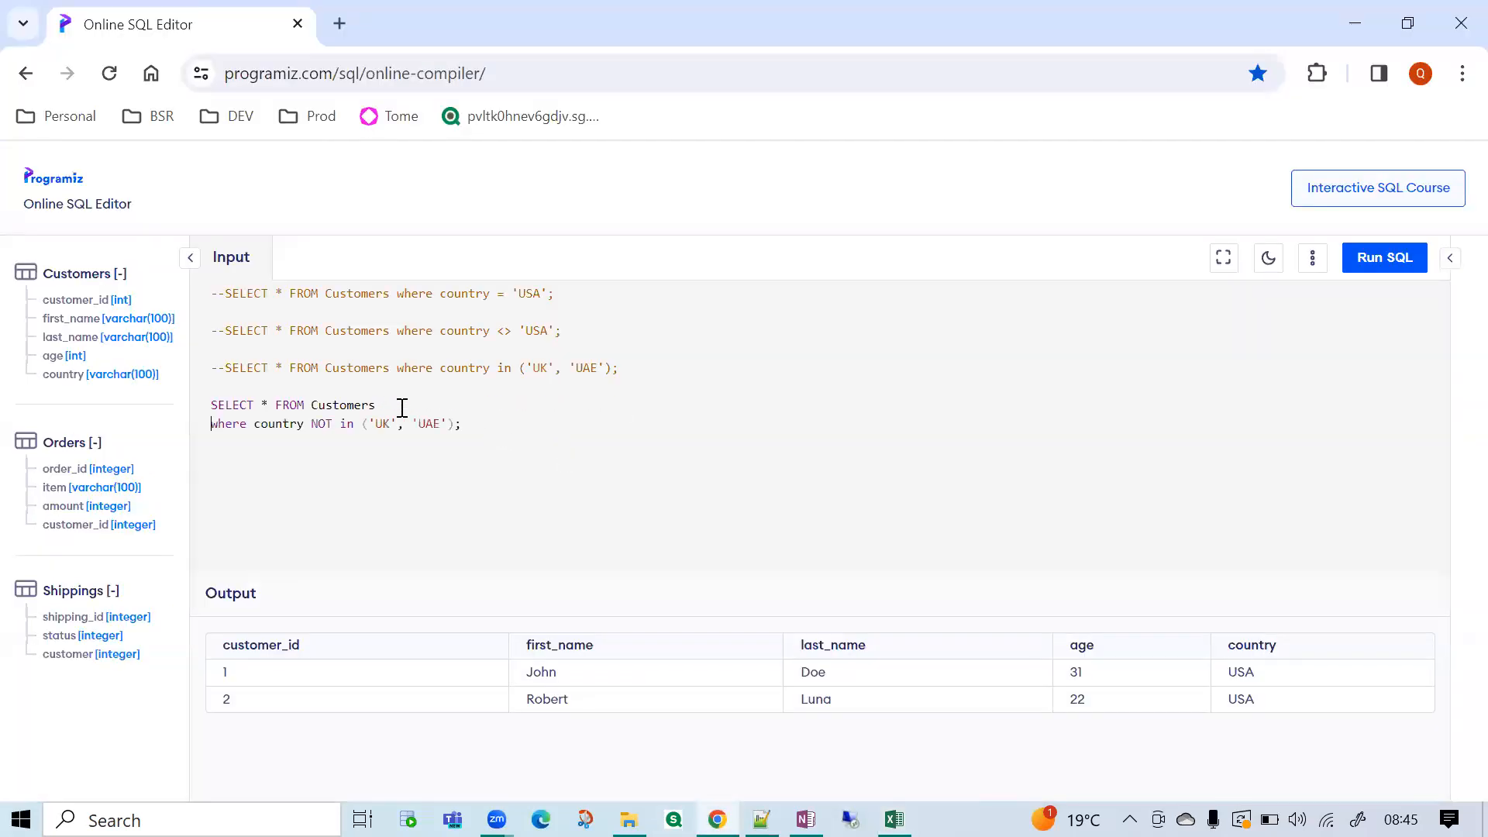
key(BackSpace)
drag(555, 295, 177, 278)
key(ctrl+c)
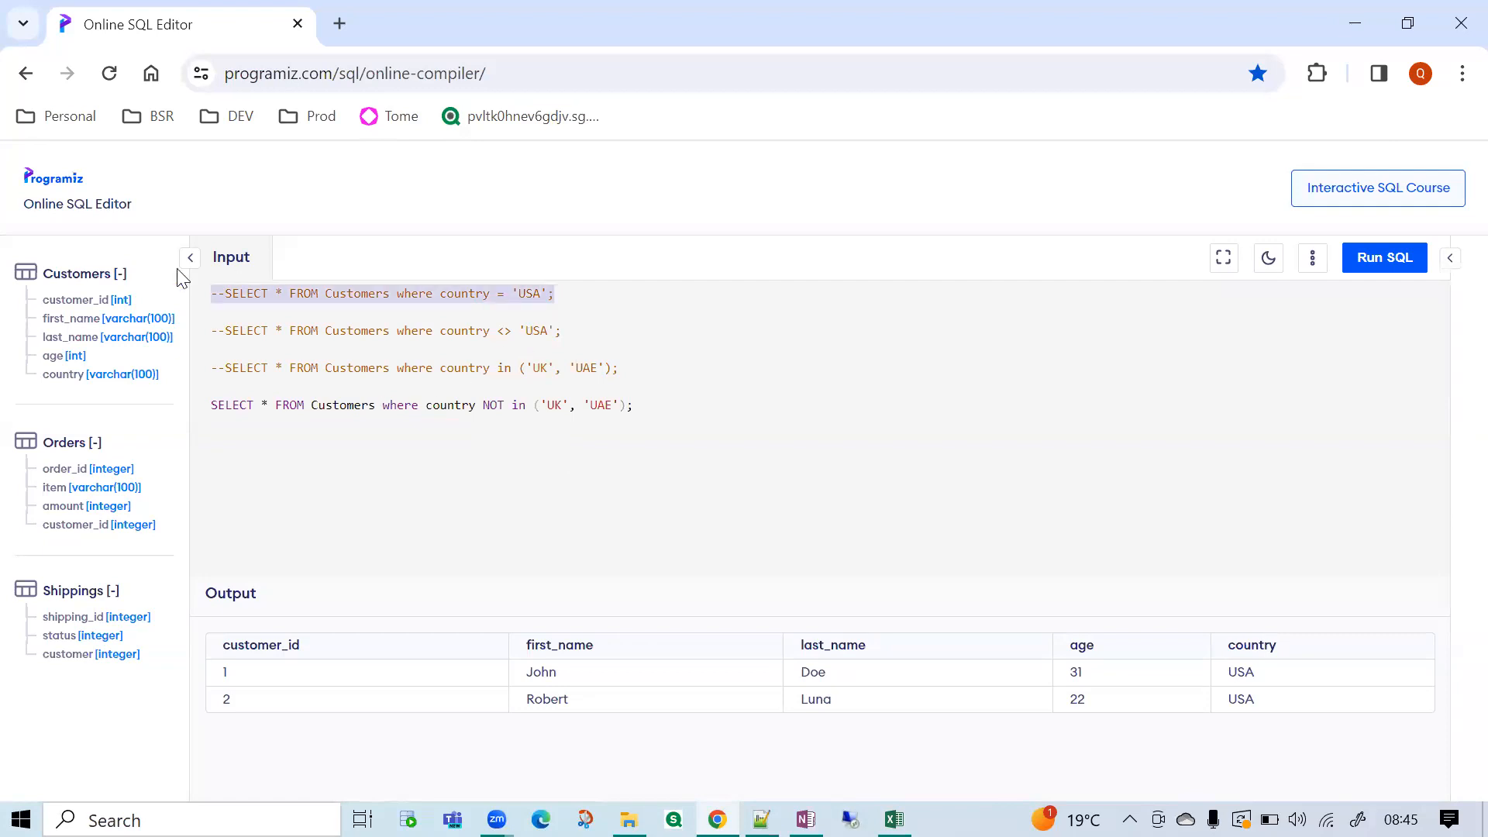
click(210, 404)
text(--)
click(675, 404)
key(ctrl+v)
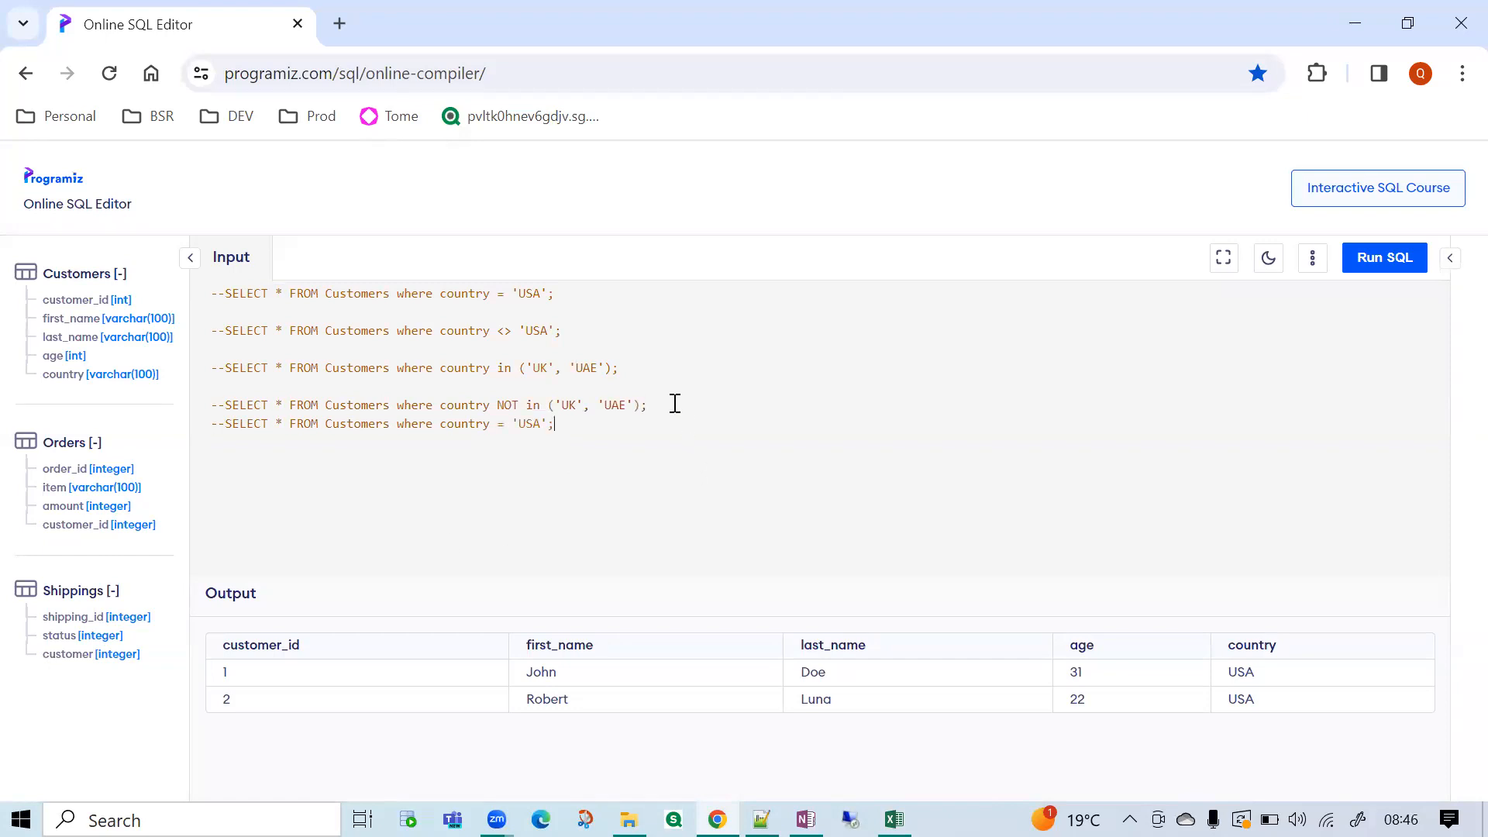
Uncomment the pasted query, leave one blank line above it, and put its where clause on its own line.
click(224, 425)
key(BackSpace)
key(BackSpace)
key(Return)
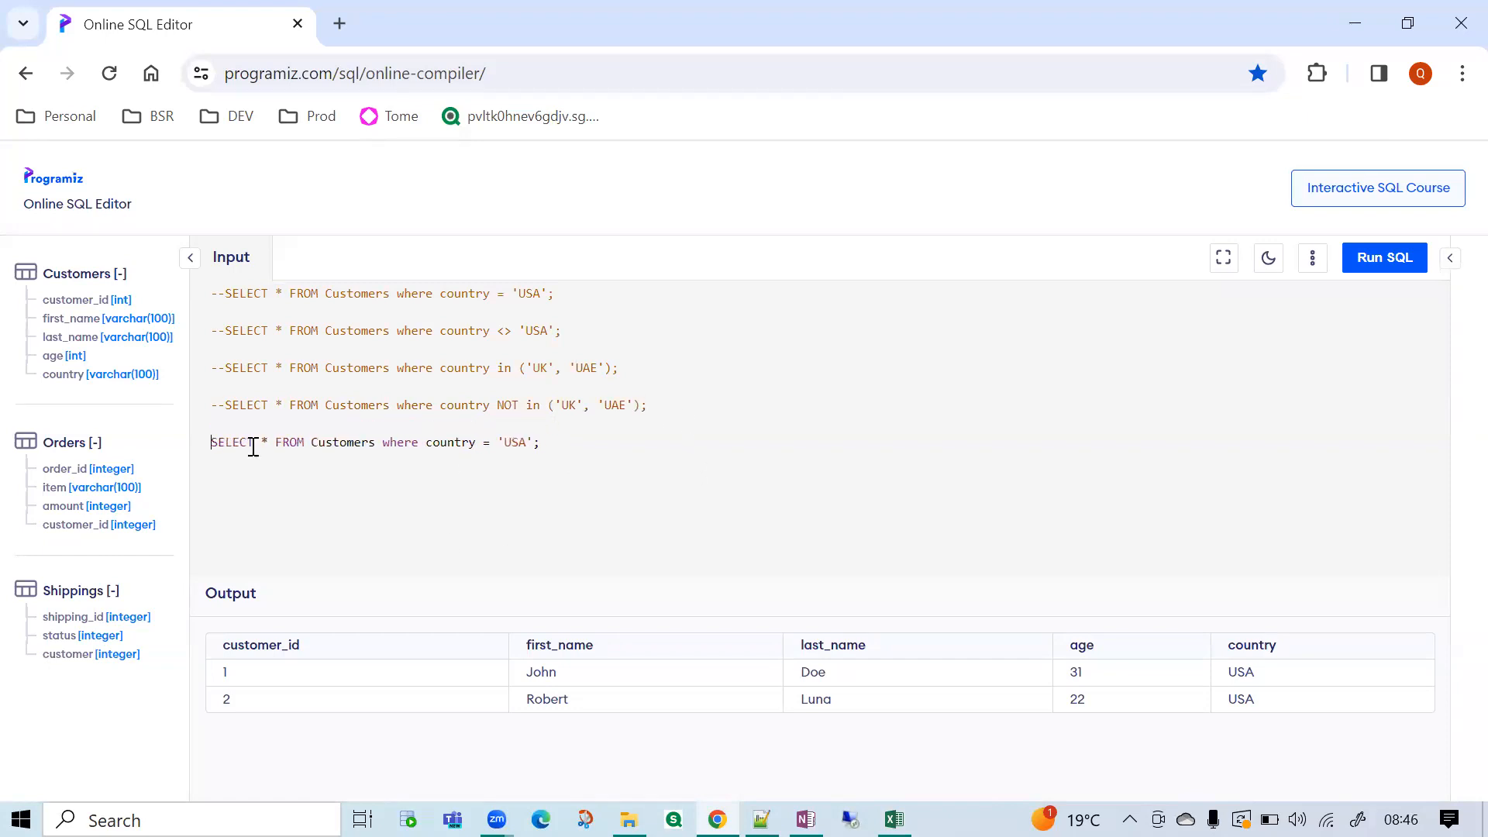
click(383, 443)
key(Return)
Run the query selecting all customers where country = 'USA' and highlight its lines.
drag(369, 462, 192, 440)
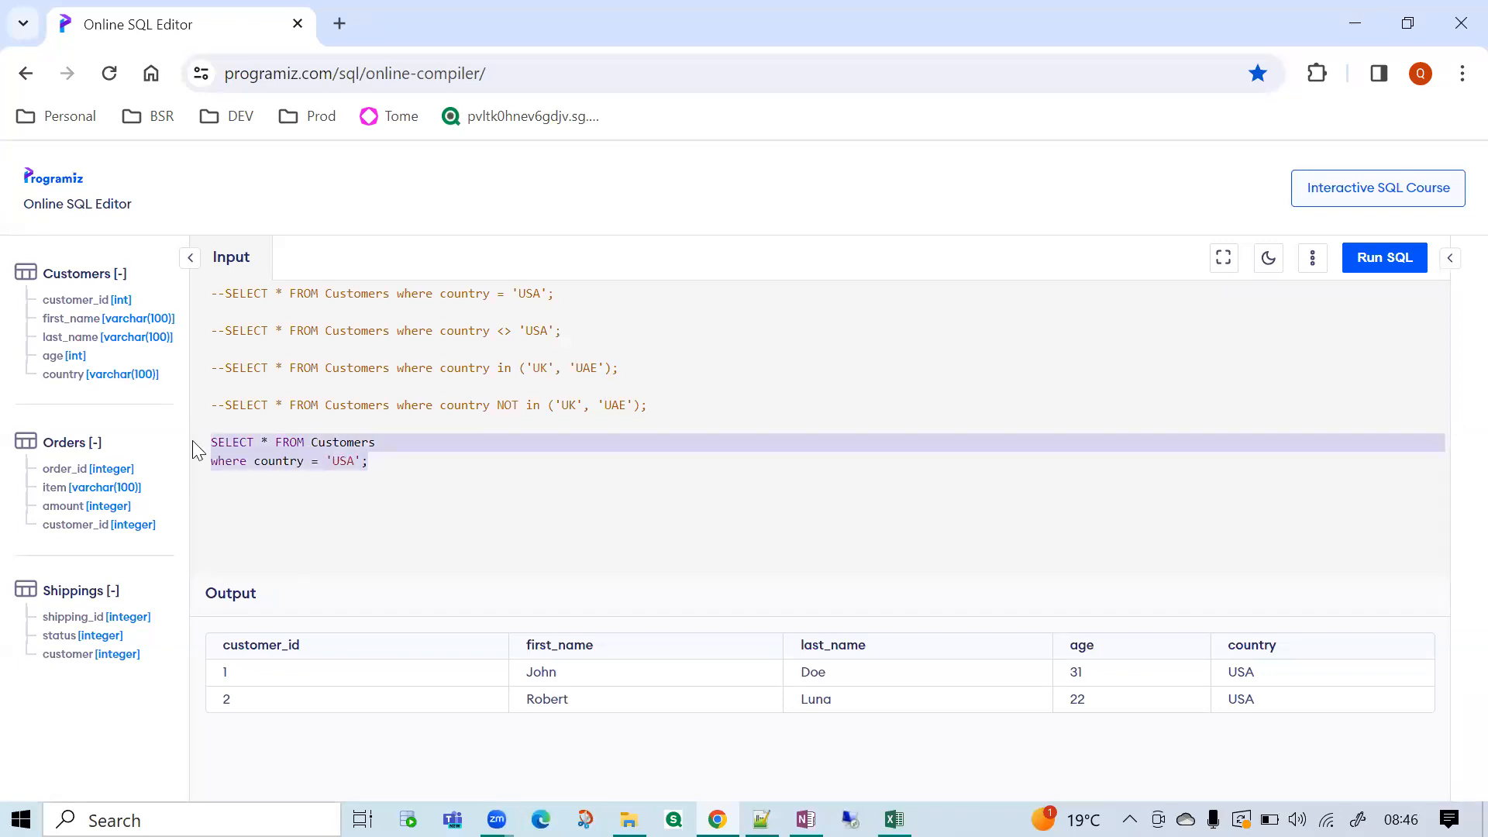
click(1369, 268)
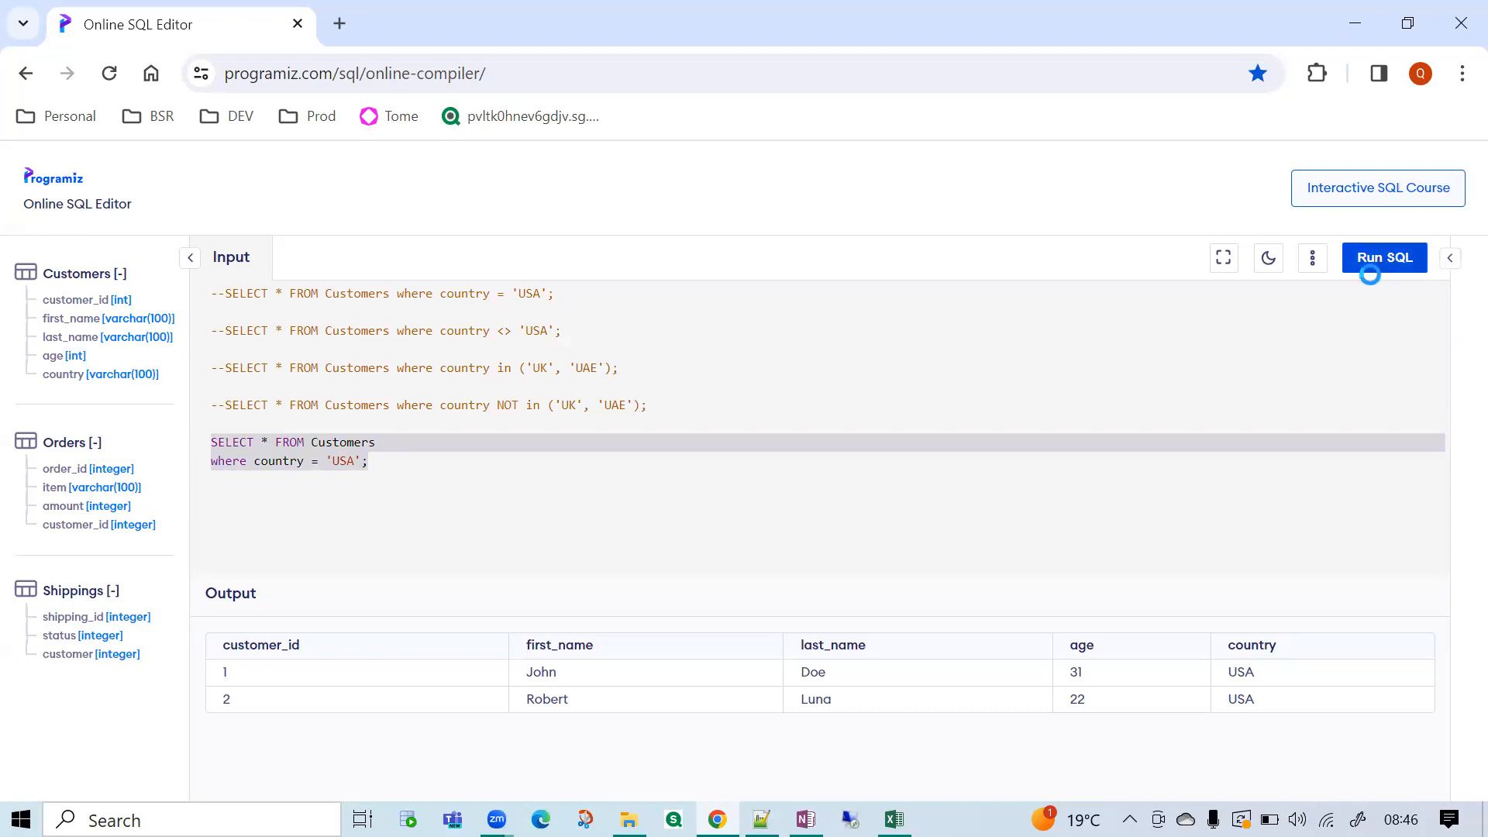
click(361, 461)
drag(365, 462, 203, 450)
click(364, 463)
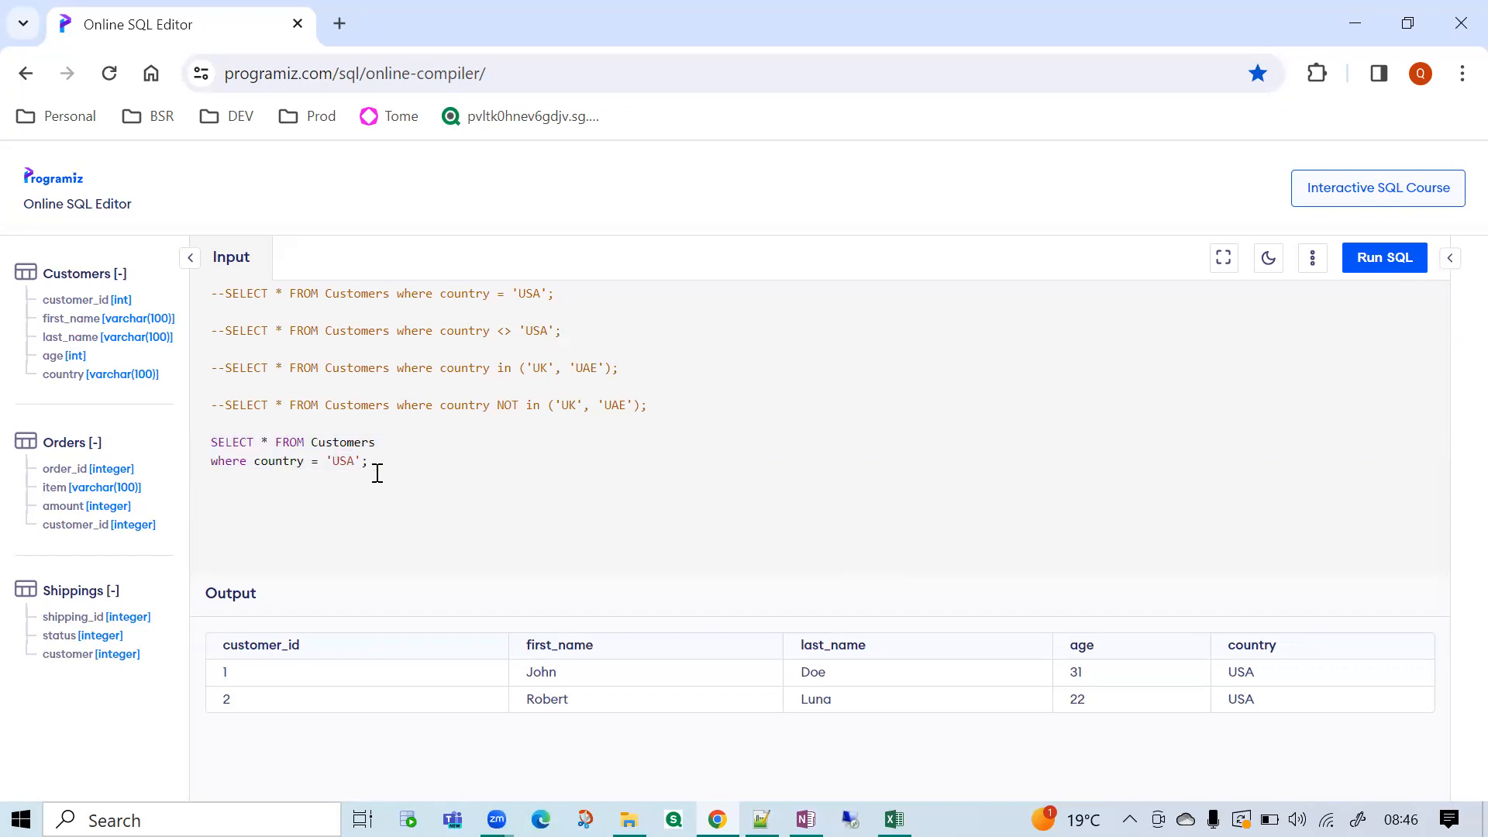
Add the condition "and age >= 32" on a new line after the country condition, ending the query with the semicolon.
key(Return)
text(and age > 32)
click(282, 479)
text(=)
Examine the country = 'USA' and age >= 32 conditions by highlighting each line of the query.
drag(370, 463, 211, 462)
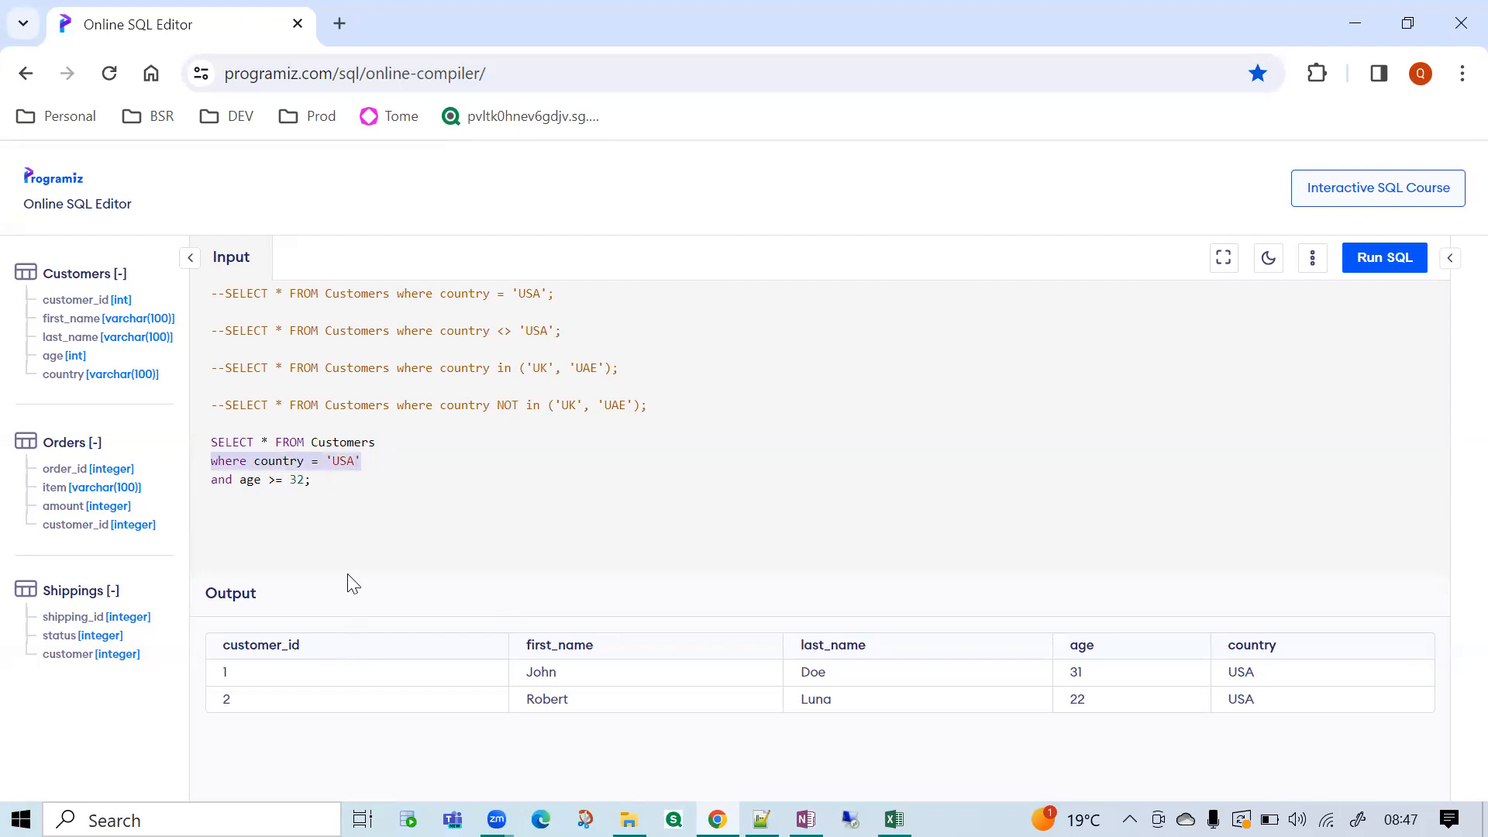
click(355, 480)
drag(364, 463, 211, 462)
click(319, 480)
drag(320, 481, 227, 486)
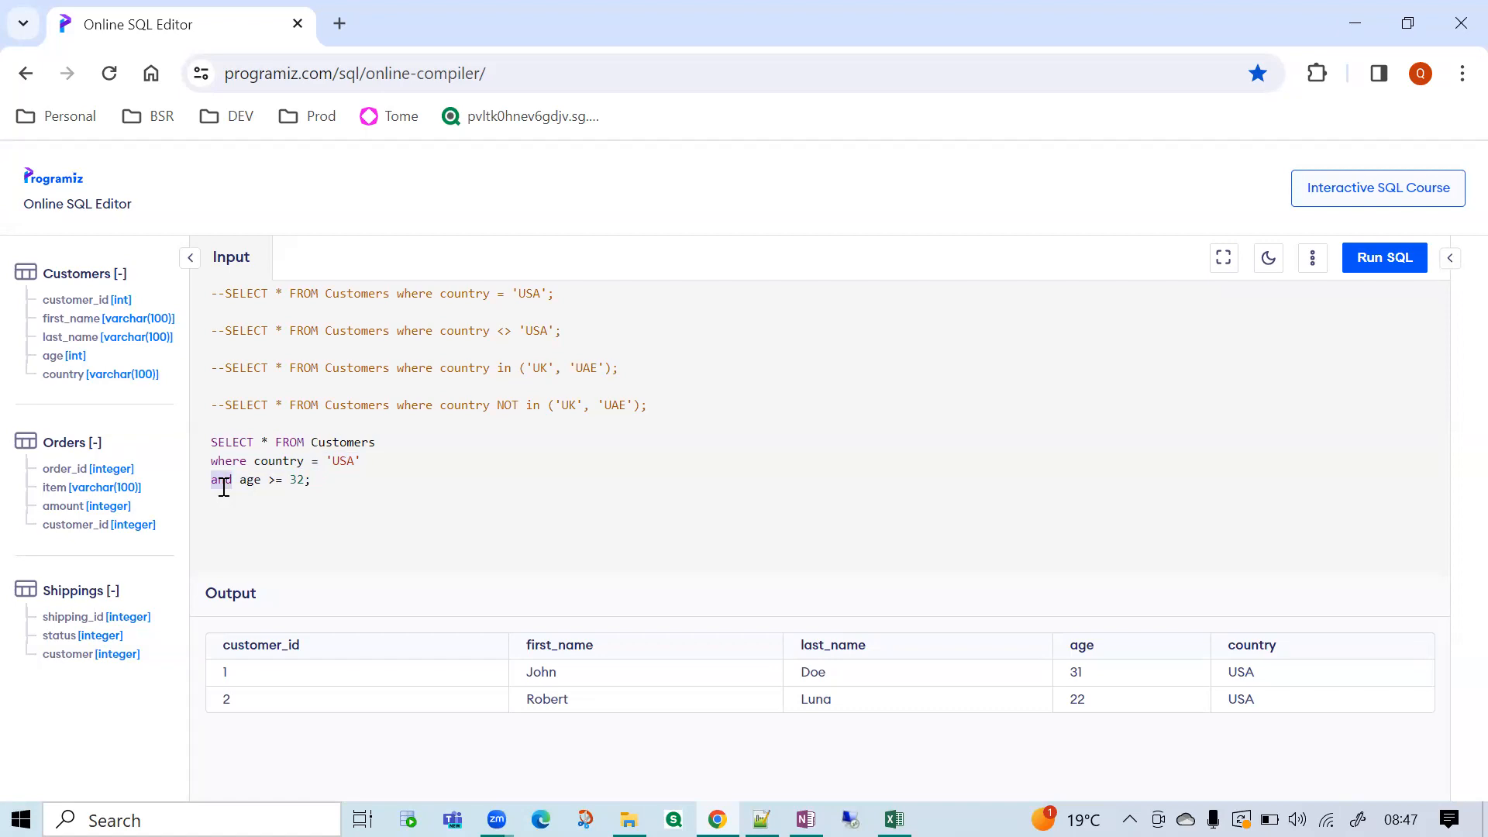
drag(395, 461, 242, 450)
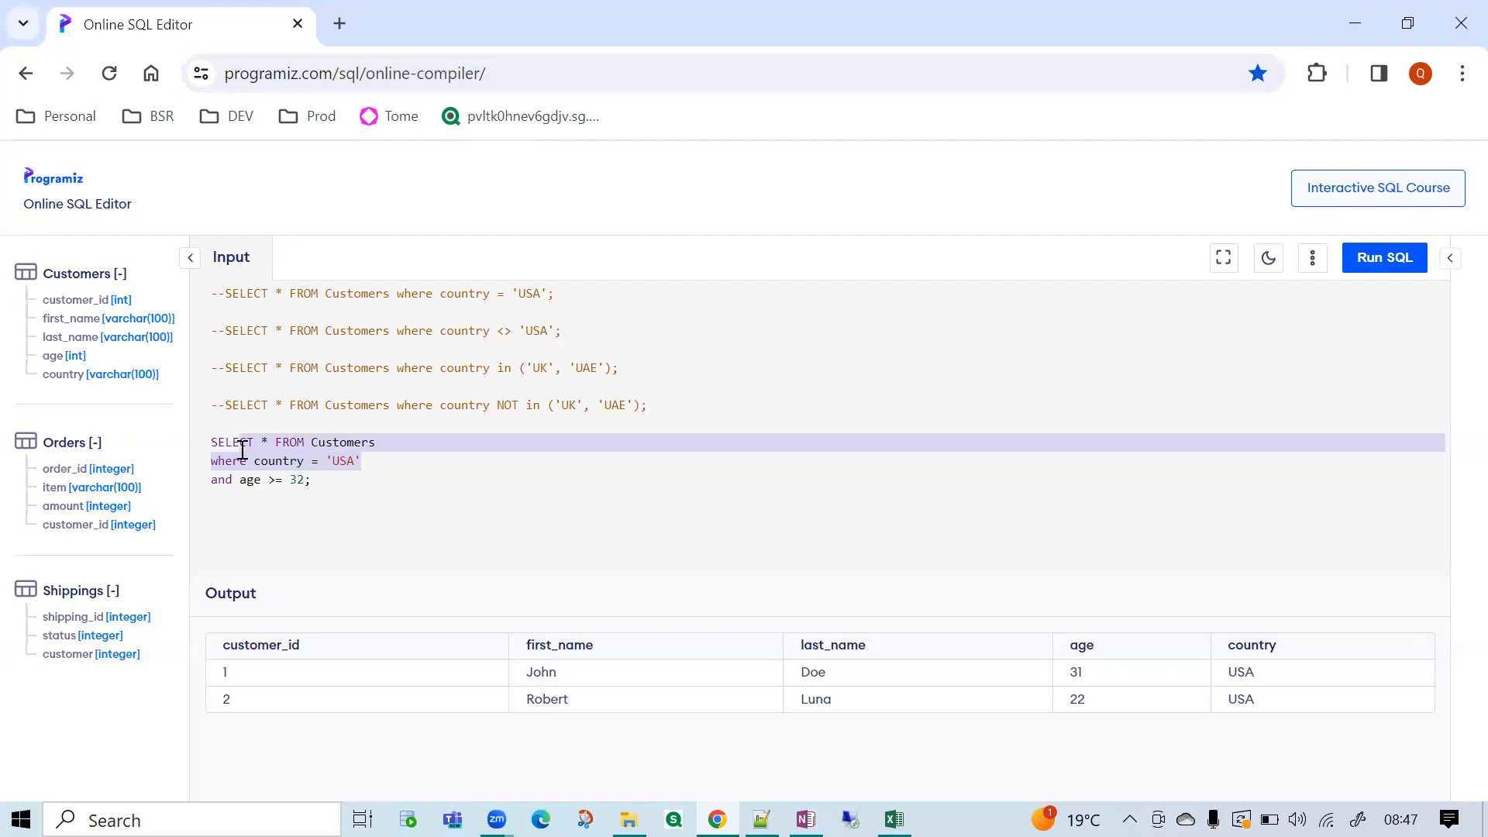
click(289, 468)
drag(373, 463, 183, 473)
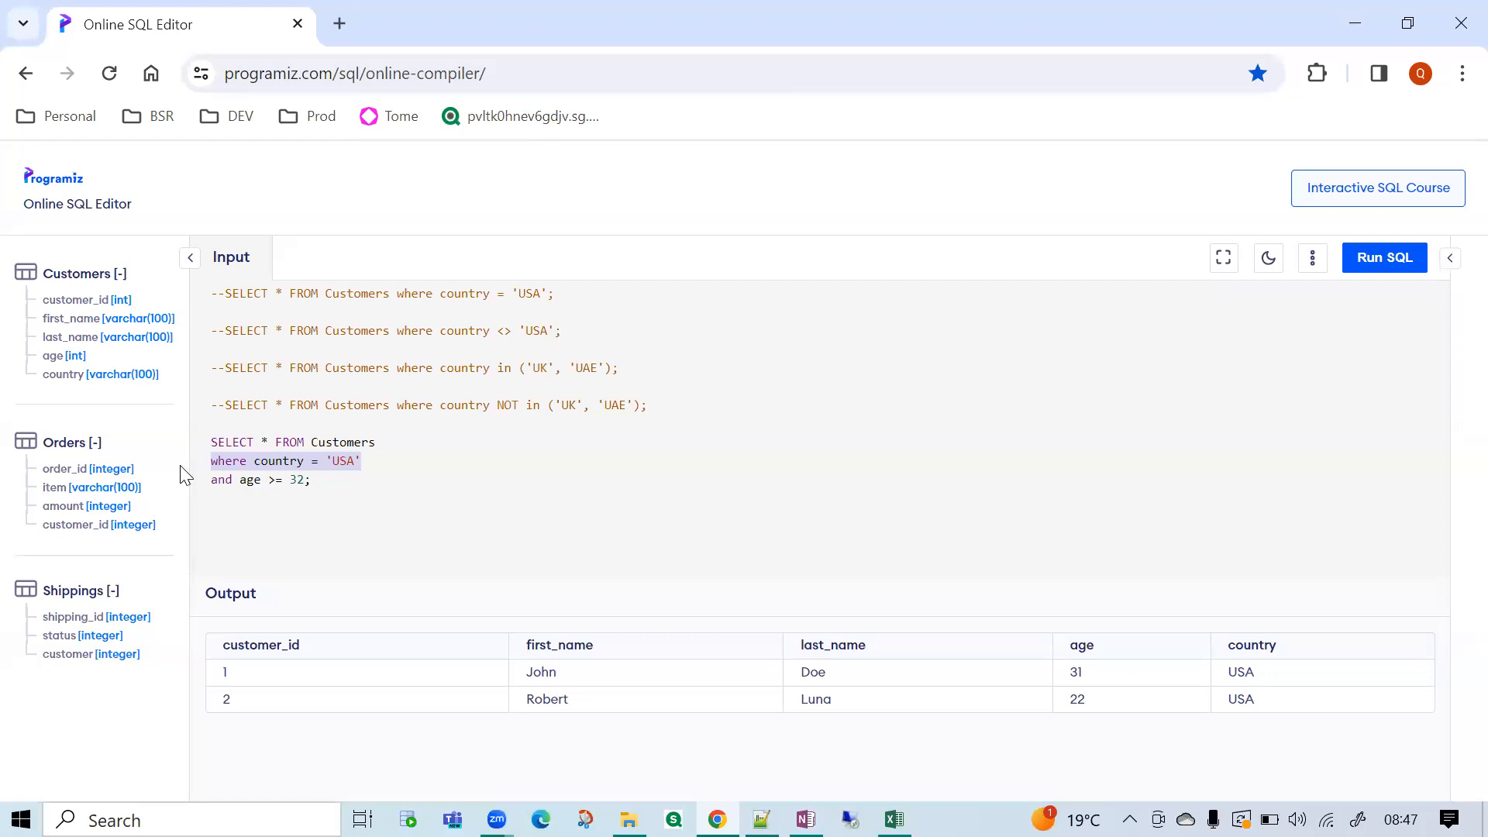
drag(317, 481, 200, 482)
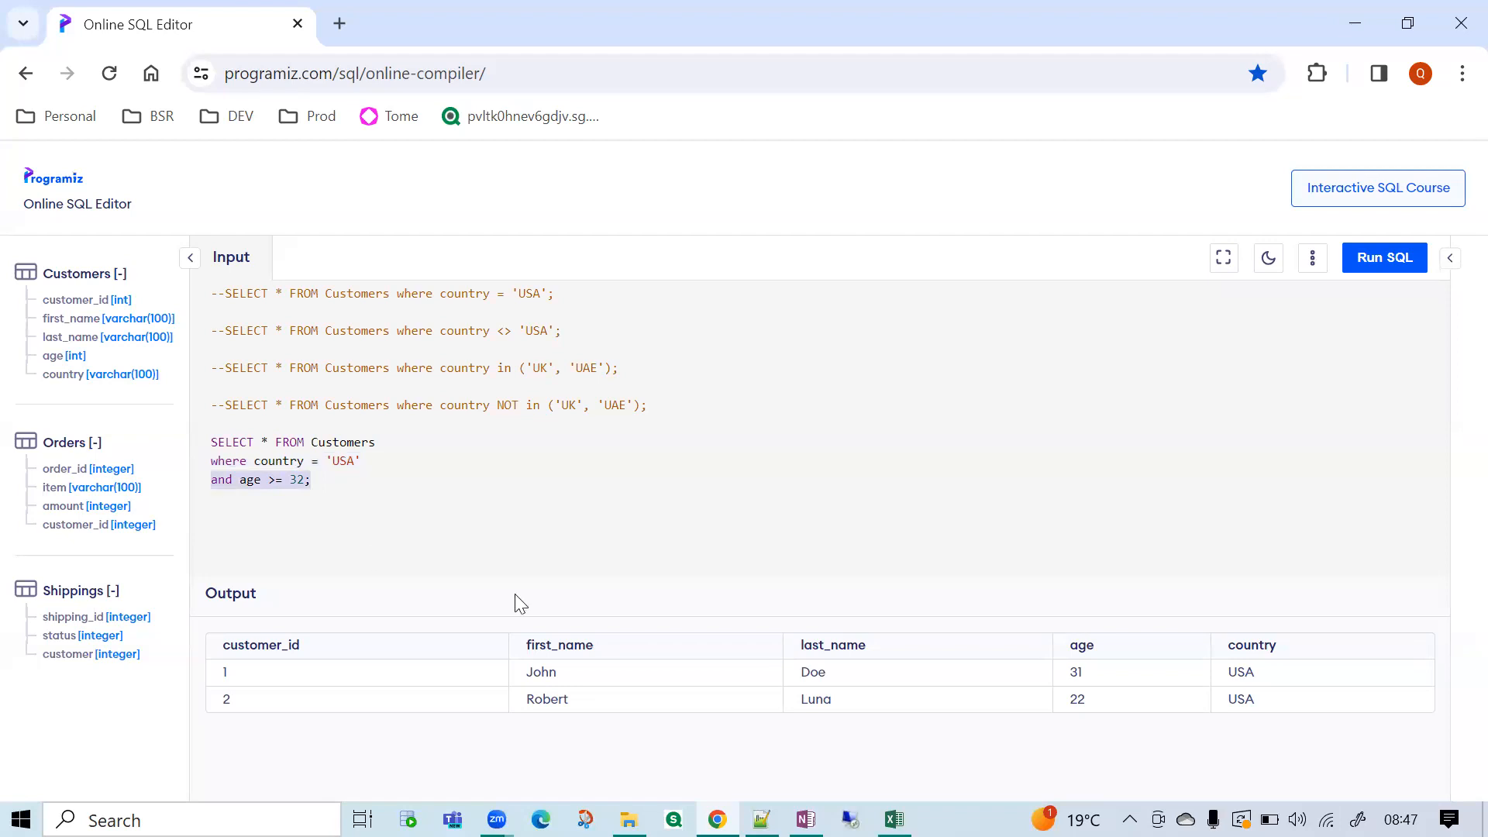
click(774, 518)
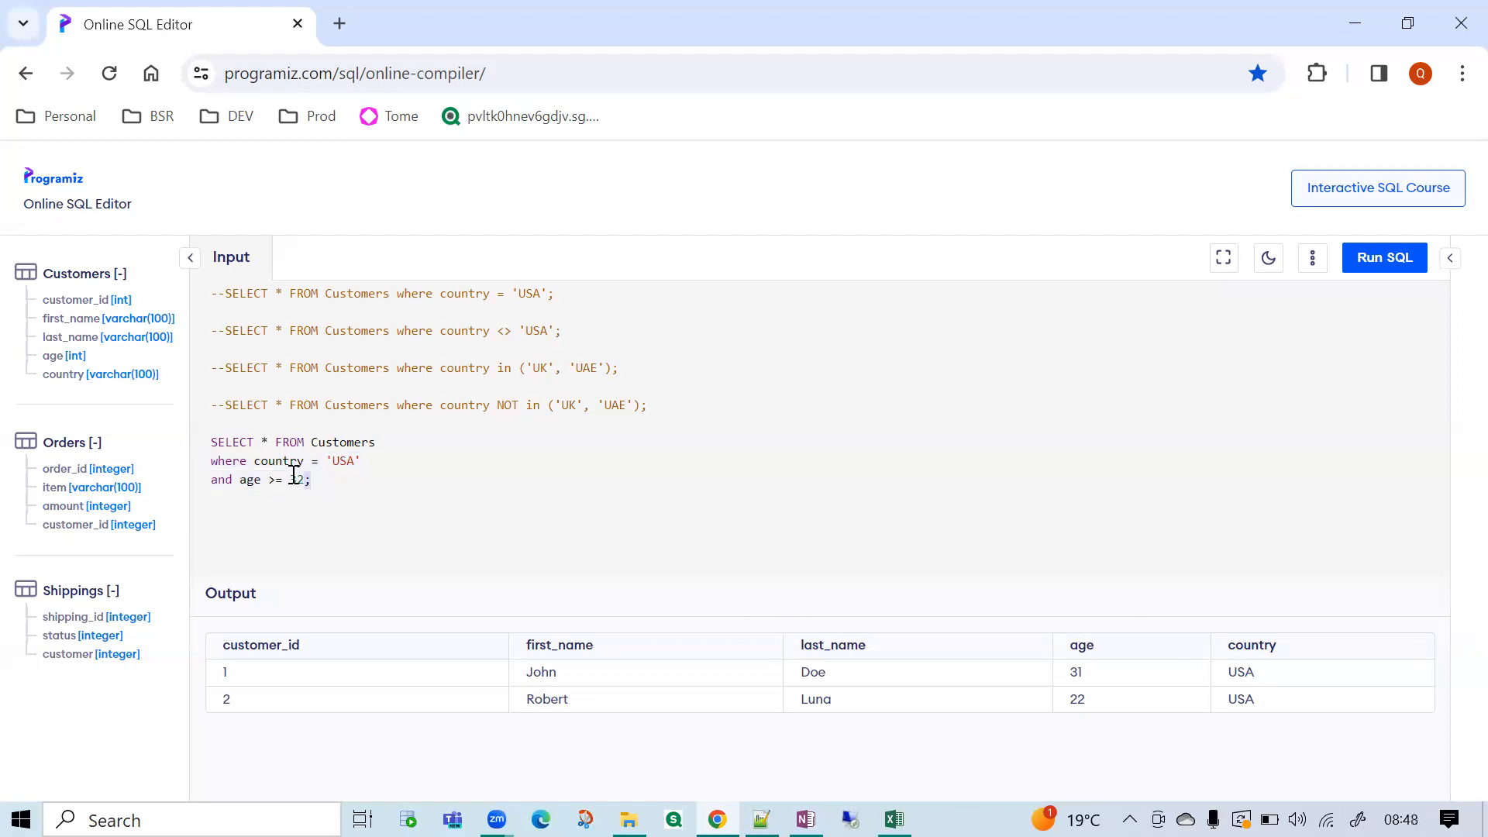
Run the query for customers where country = 'USA' and age >= 32, and highlight the output message.
drag(310, 481, 220, 441)
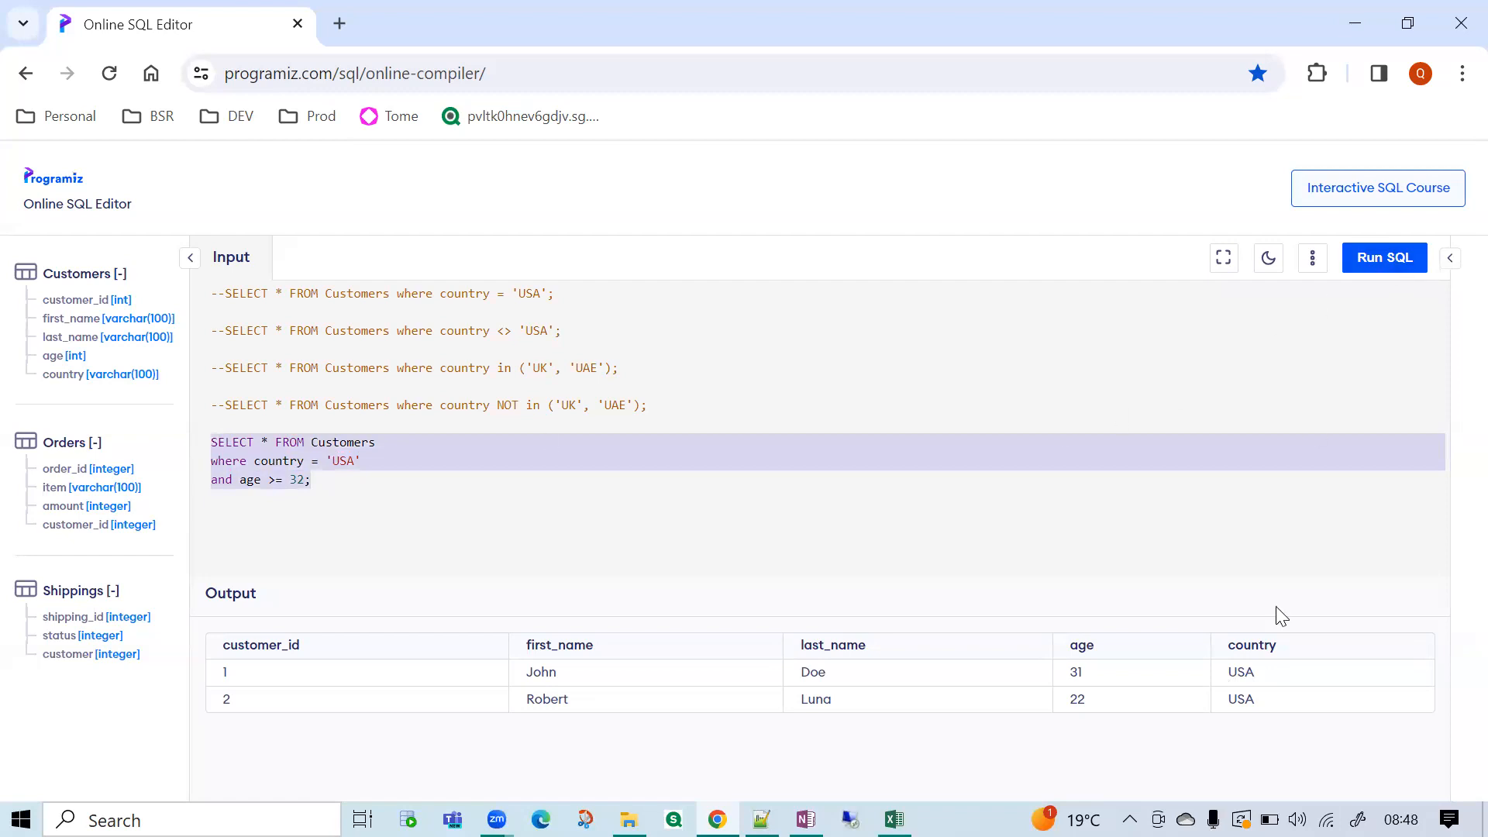
click(826, 510)
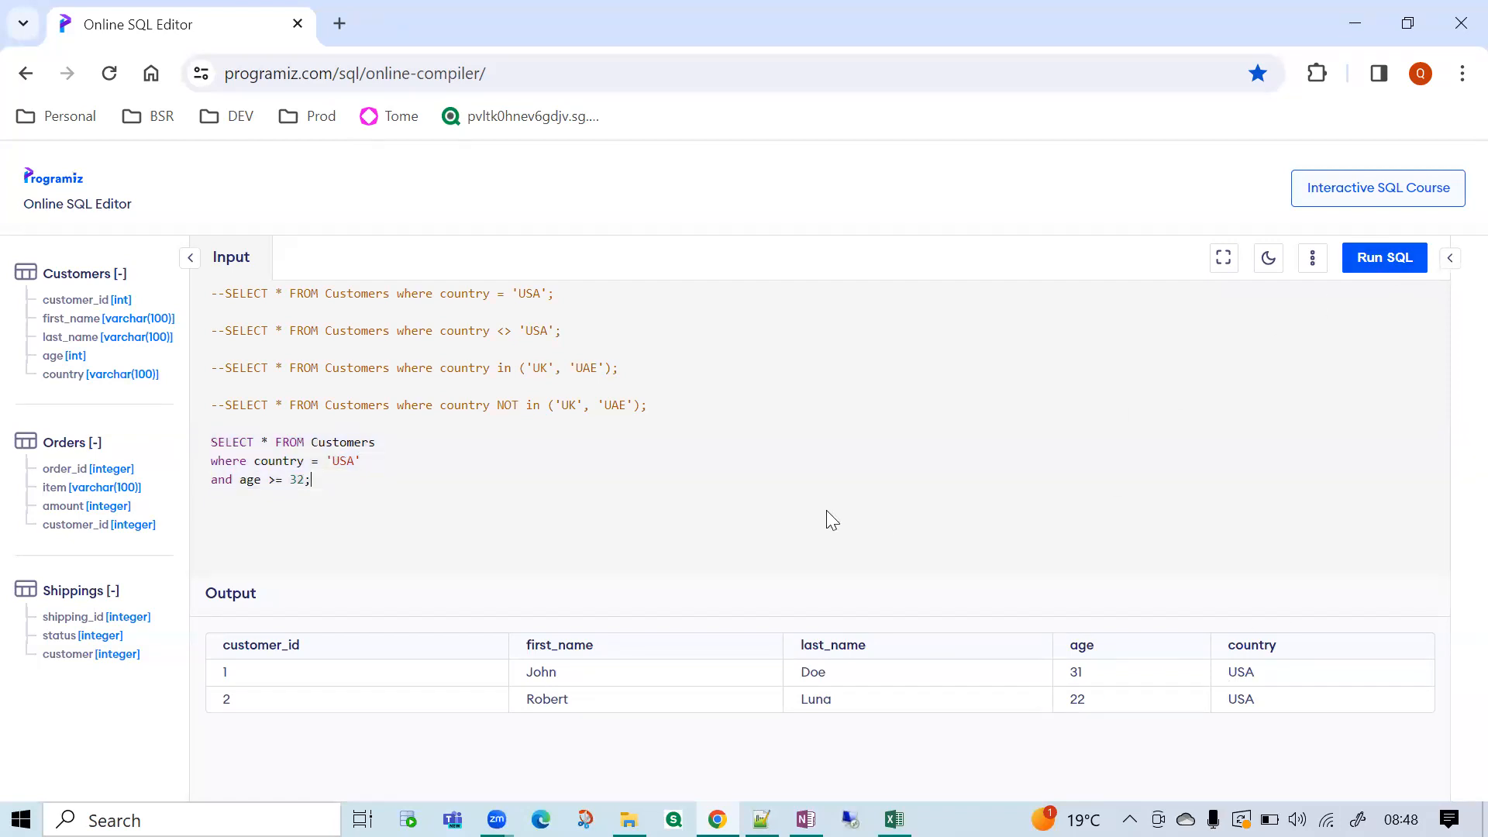
drag(311, 481, 204, 439)
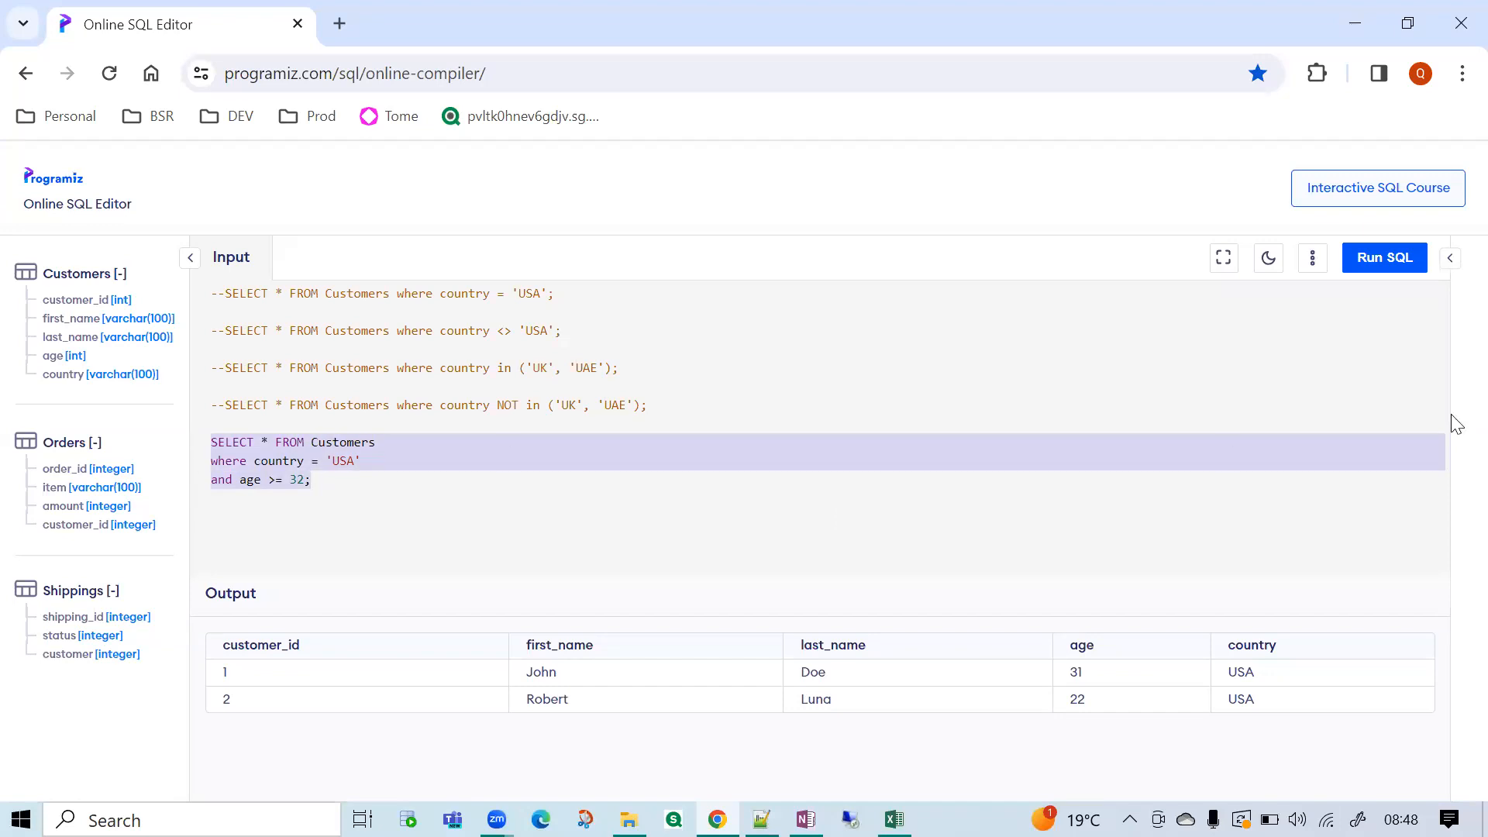
click(1386, 258)
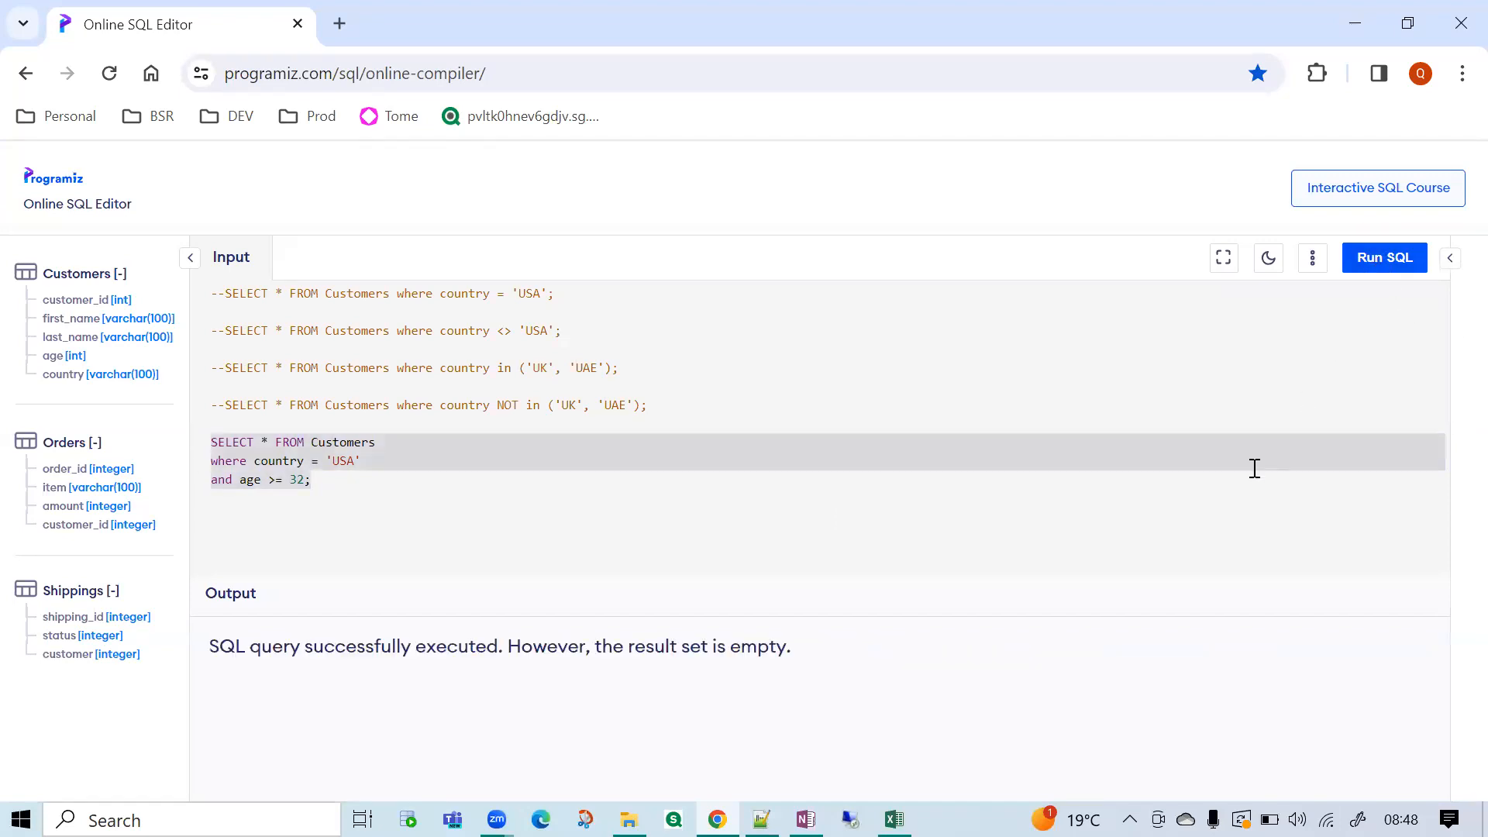
drag(297, 653, 448, 651)
drag(580, 653, 768, 655)
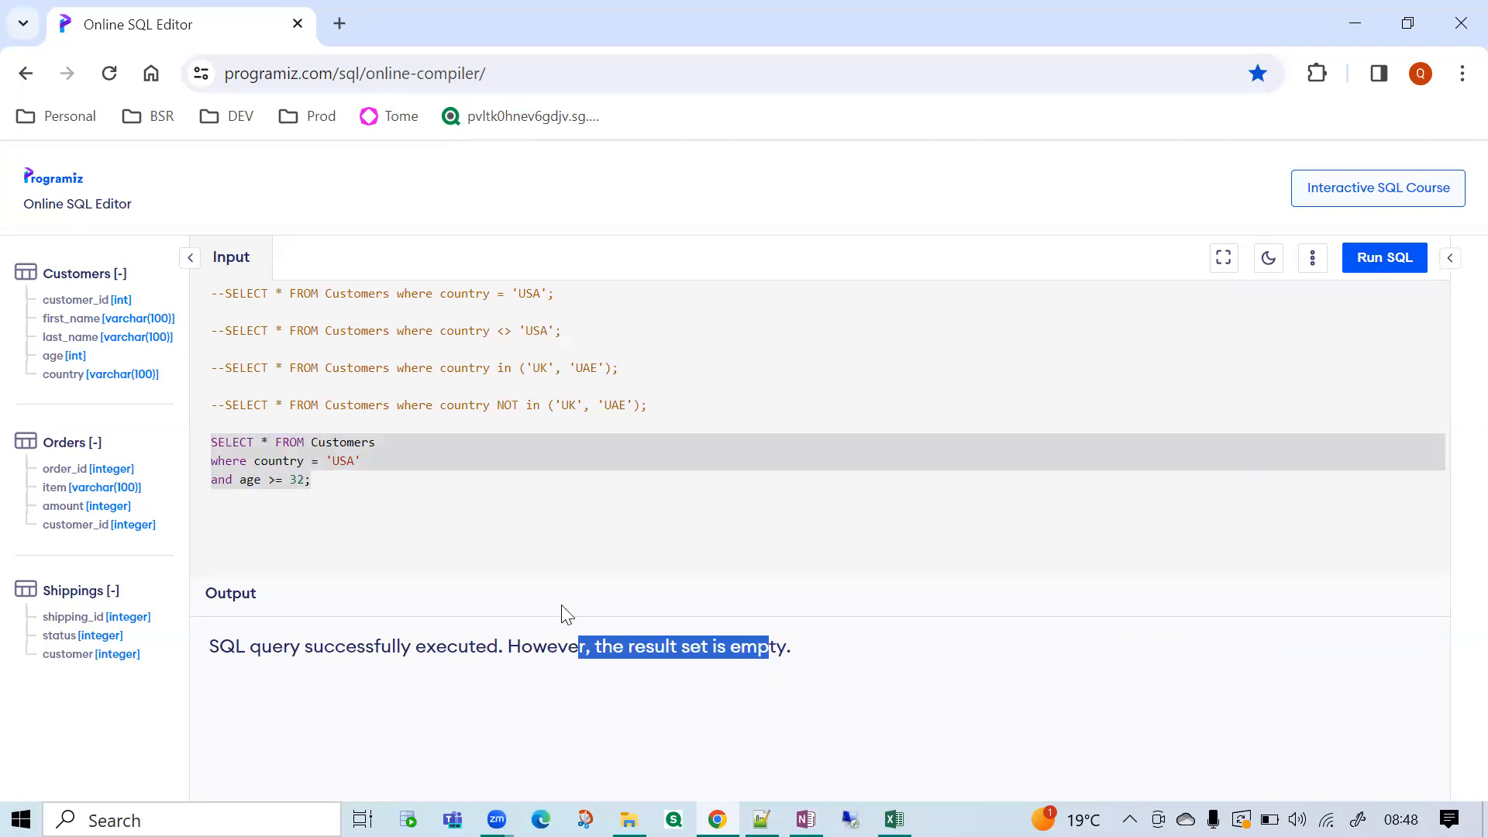
Comment out the age condition with -- and rerun the query with only country = 'USA'.
click(304, 483)
click(376, 465)
text(;)
key(BackSpace)
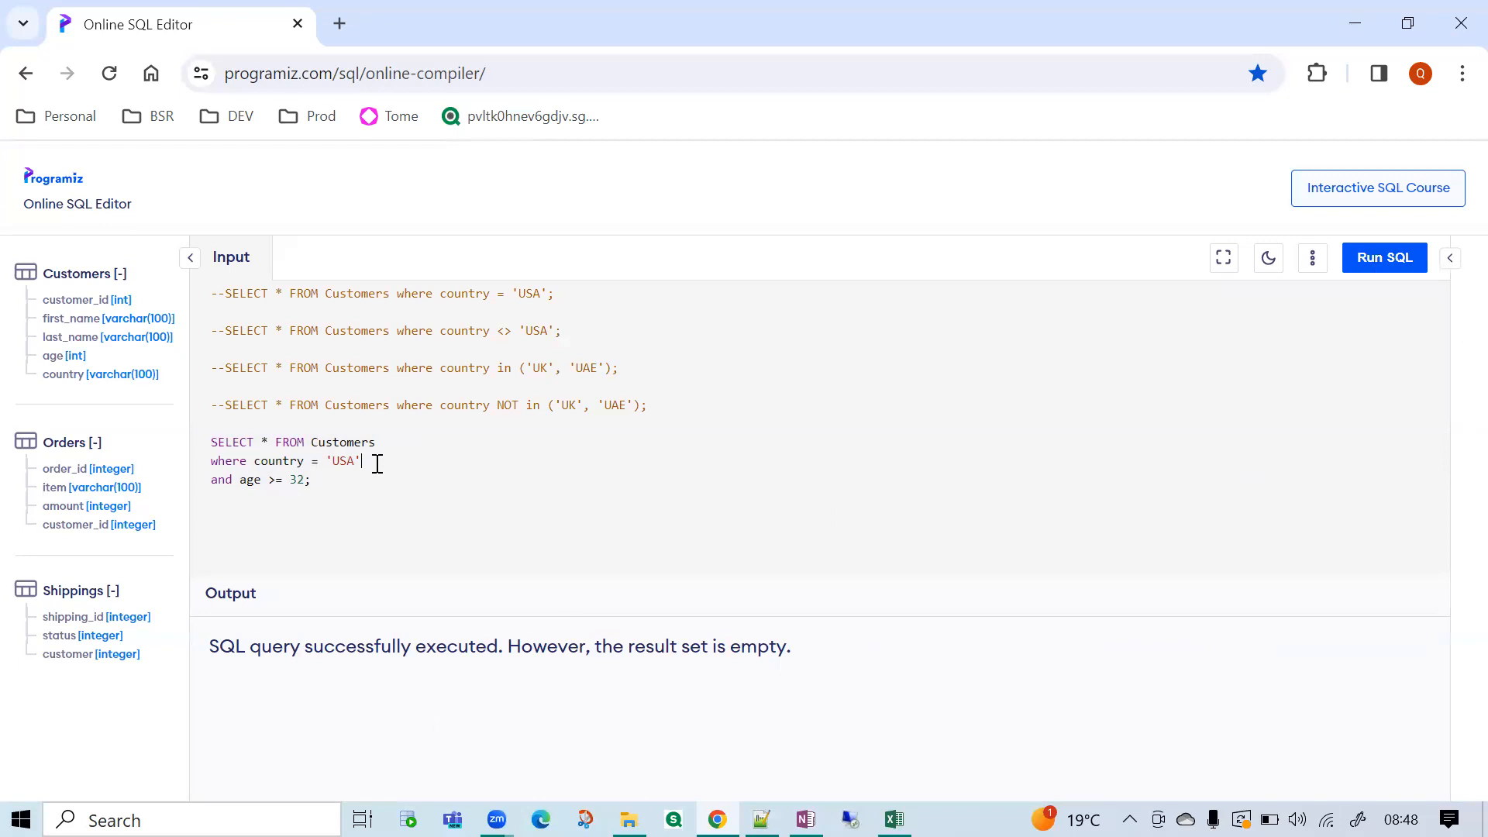
click(210, 482)
text(--)
drag(382, 462, 206, 447)
click(1385, 258)
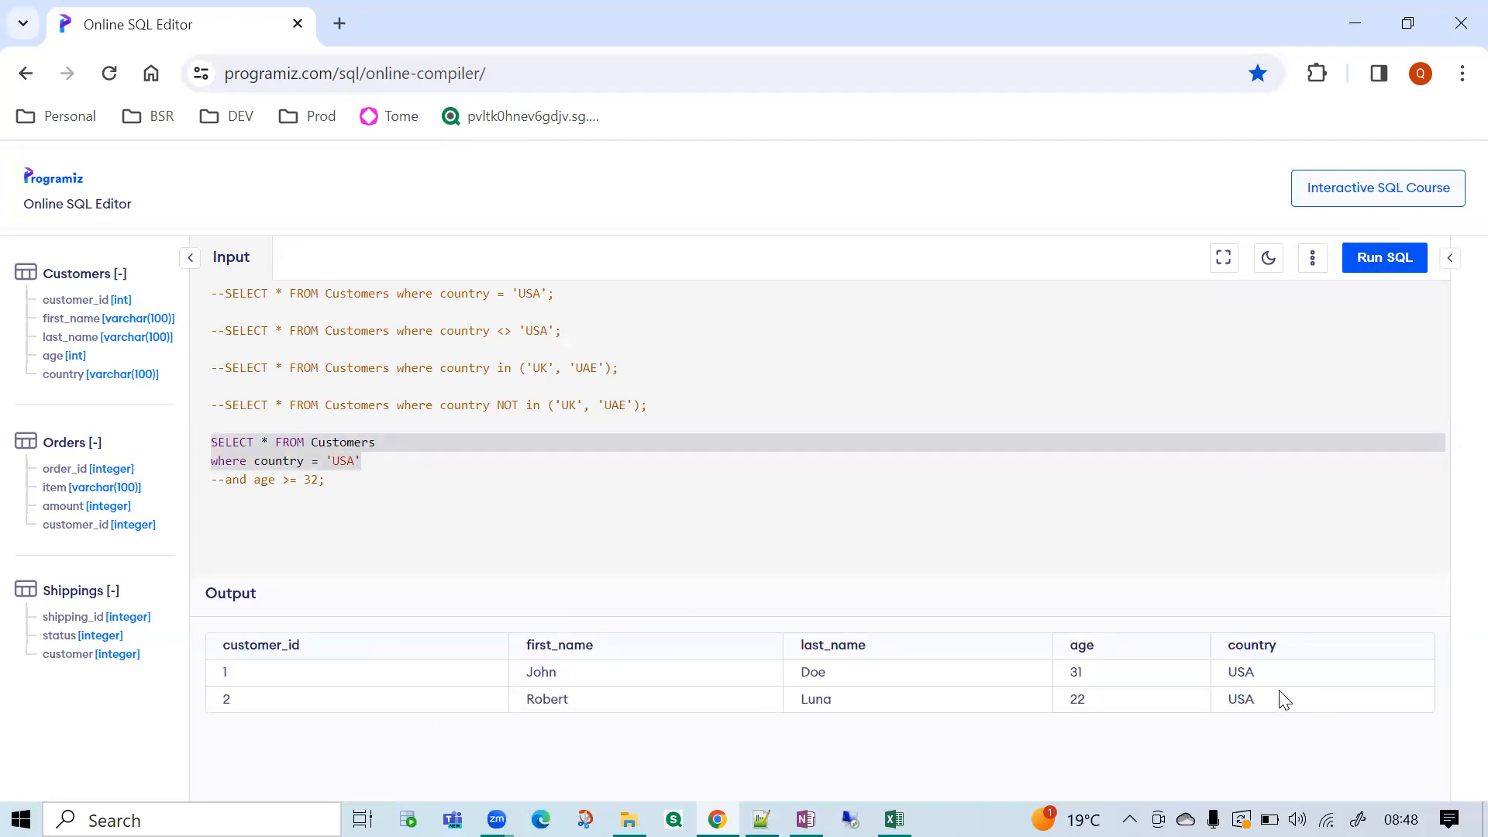
Compare the country and age values in the output with the commented age >= 32 condition.
drag(1231, 671, 1245, 671)
drag(1070, 706, 1085, 672)
click(1100, 703)
drag(304, 482, 331, 483)
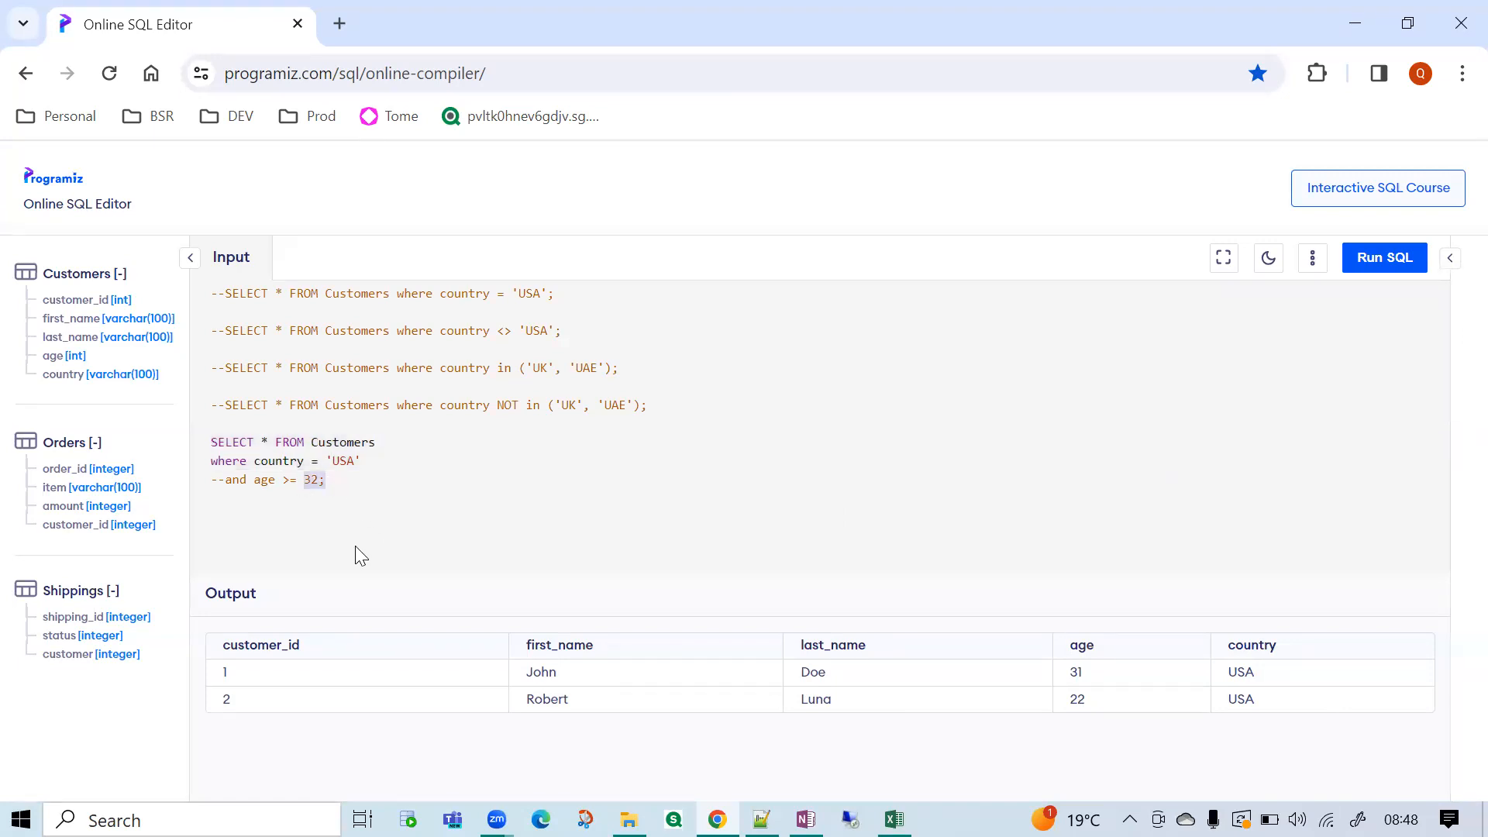
click(269, 481)
drag(282, 480, 299, 486)
Change the age condition to >= 30, uncomment it, and run the query.
click(312, 482)
click(227, 479)
key(BackSpace)
key(BackSpace)
drag(311, 481, 165, 444)
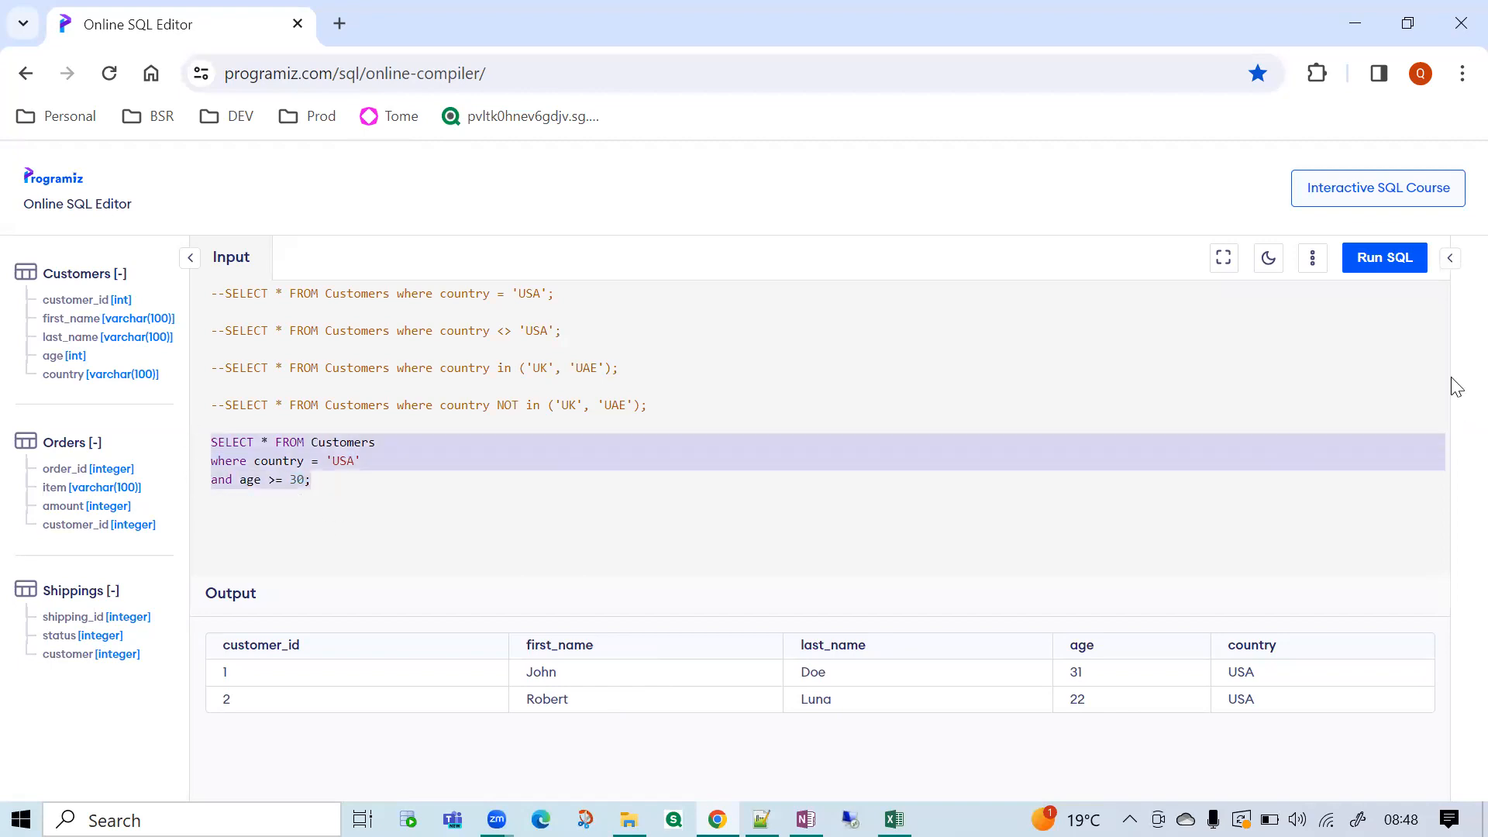
click(1385, 264)
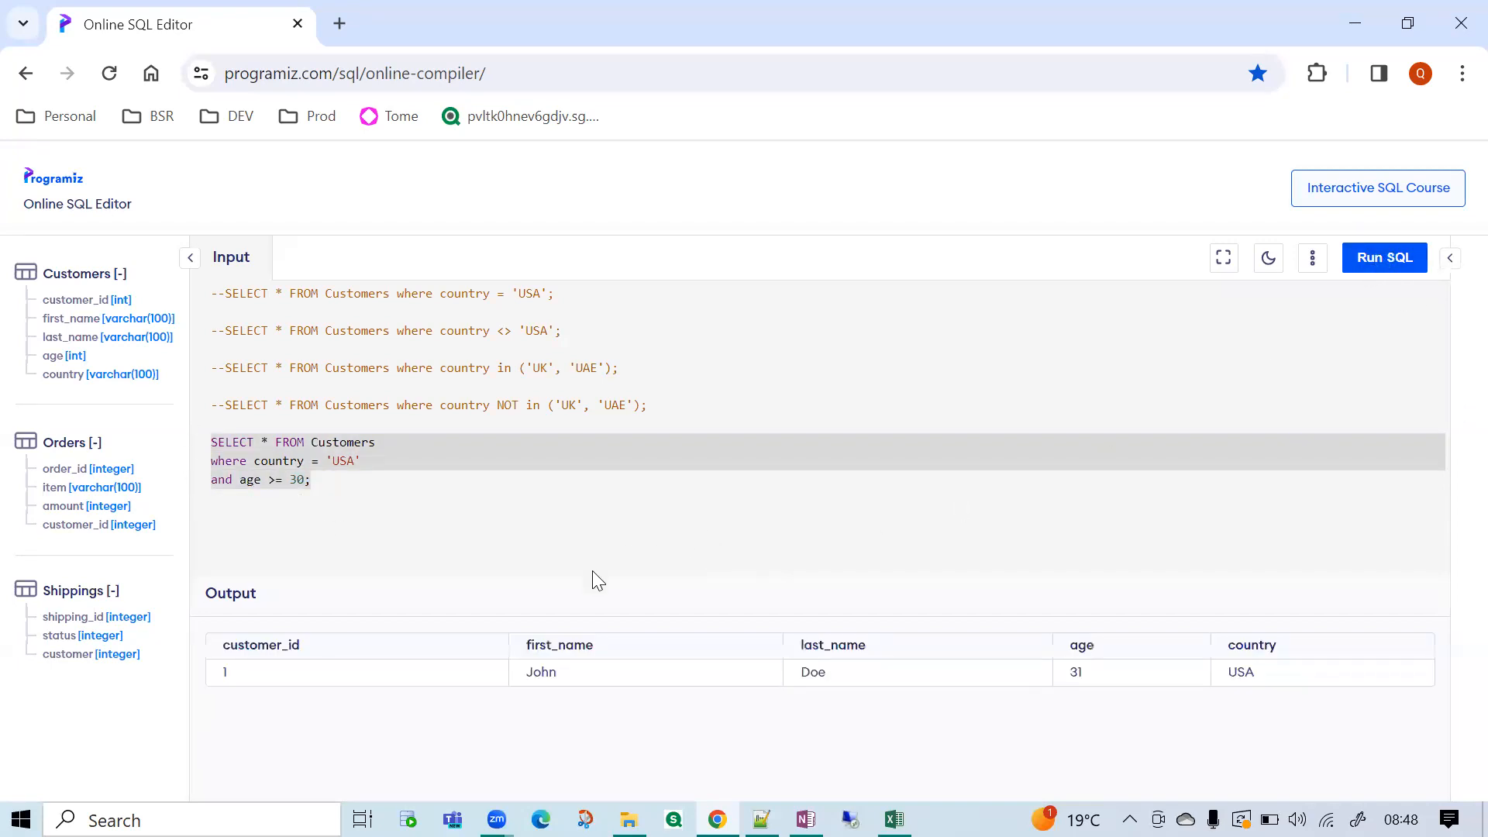
Review the age and country conditions of the query by highlighting them.
click(316, 498)
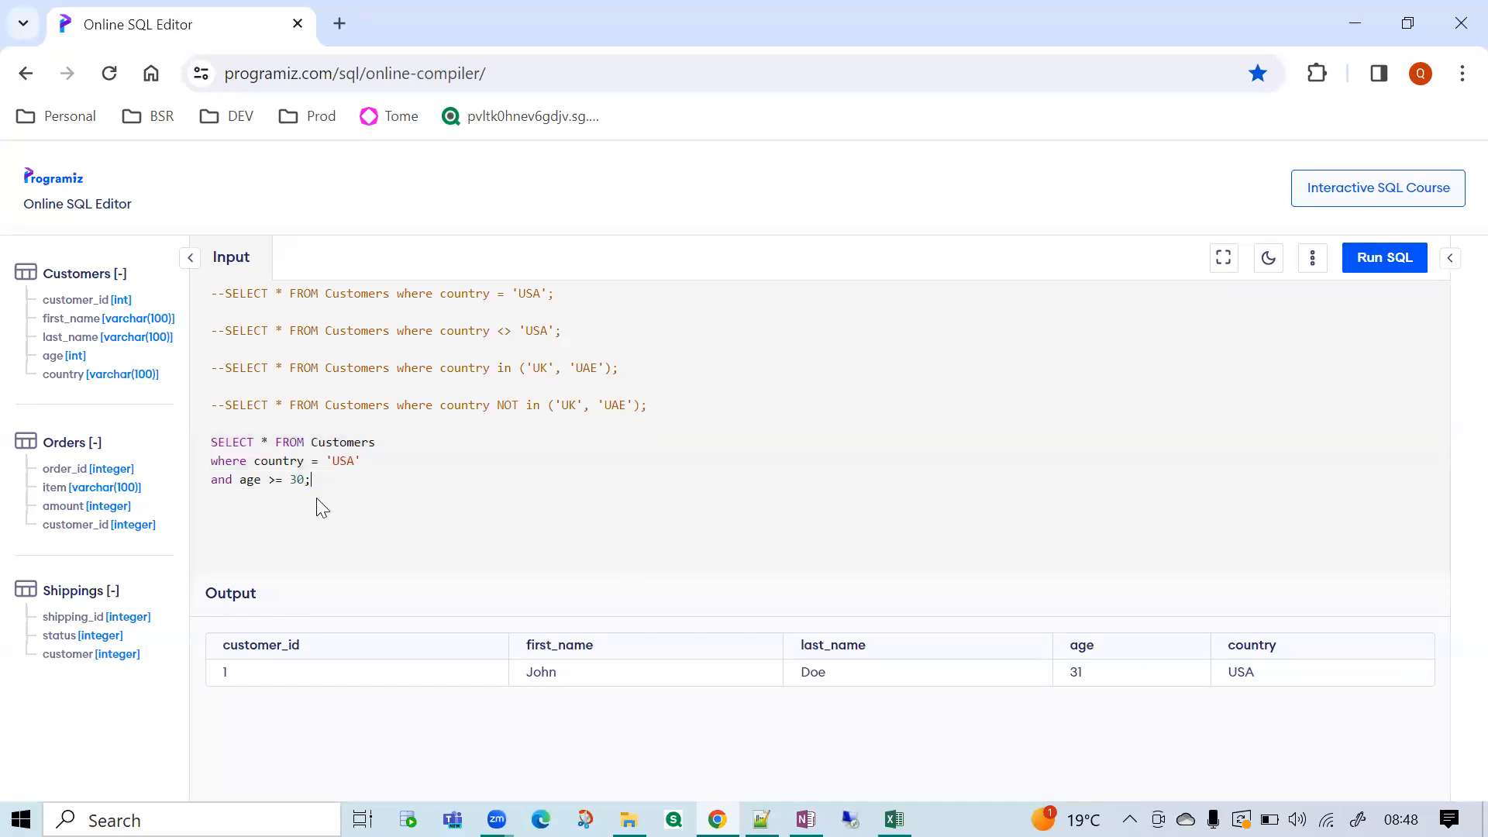
drag(259, 485, 343, 486)
click(329, 461)
double_click(275, 462)
click(265, 479)
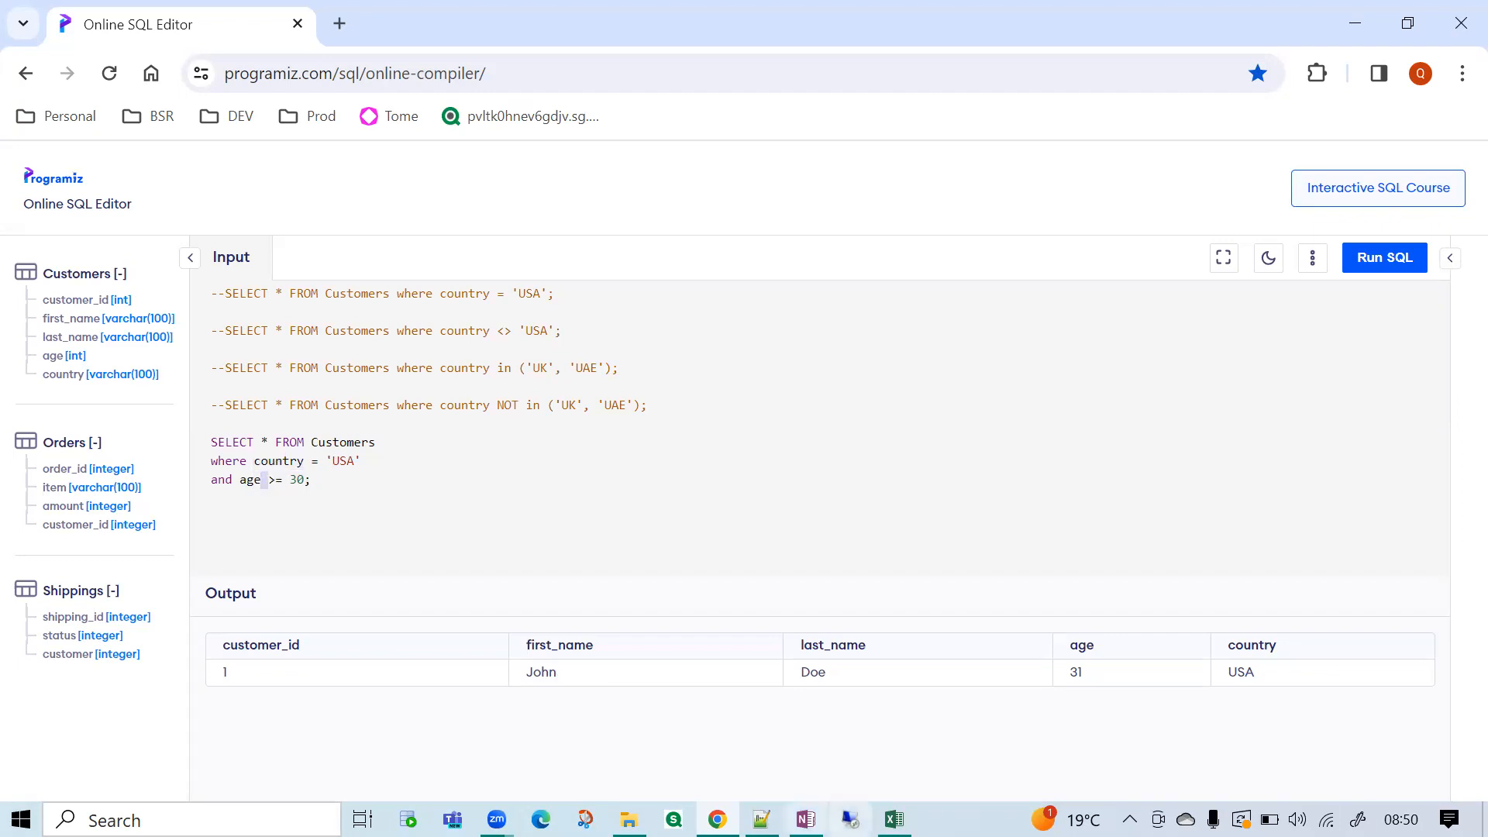
Switch to the Excel customer dataset and inspect the filter options of customer_state and customer_city.
click(894, 819)
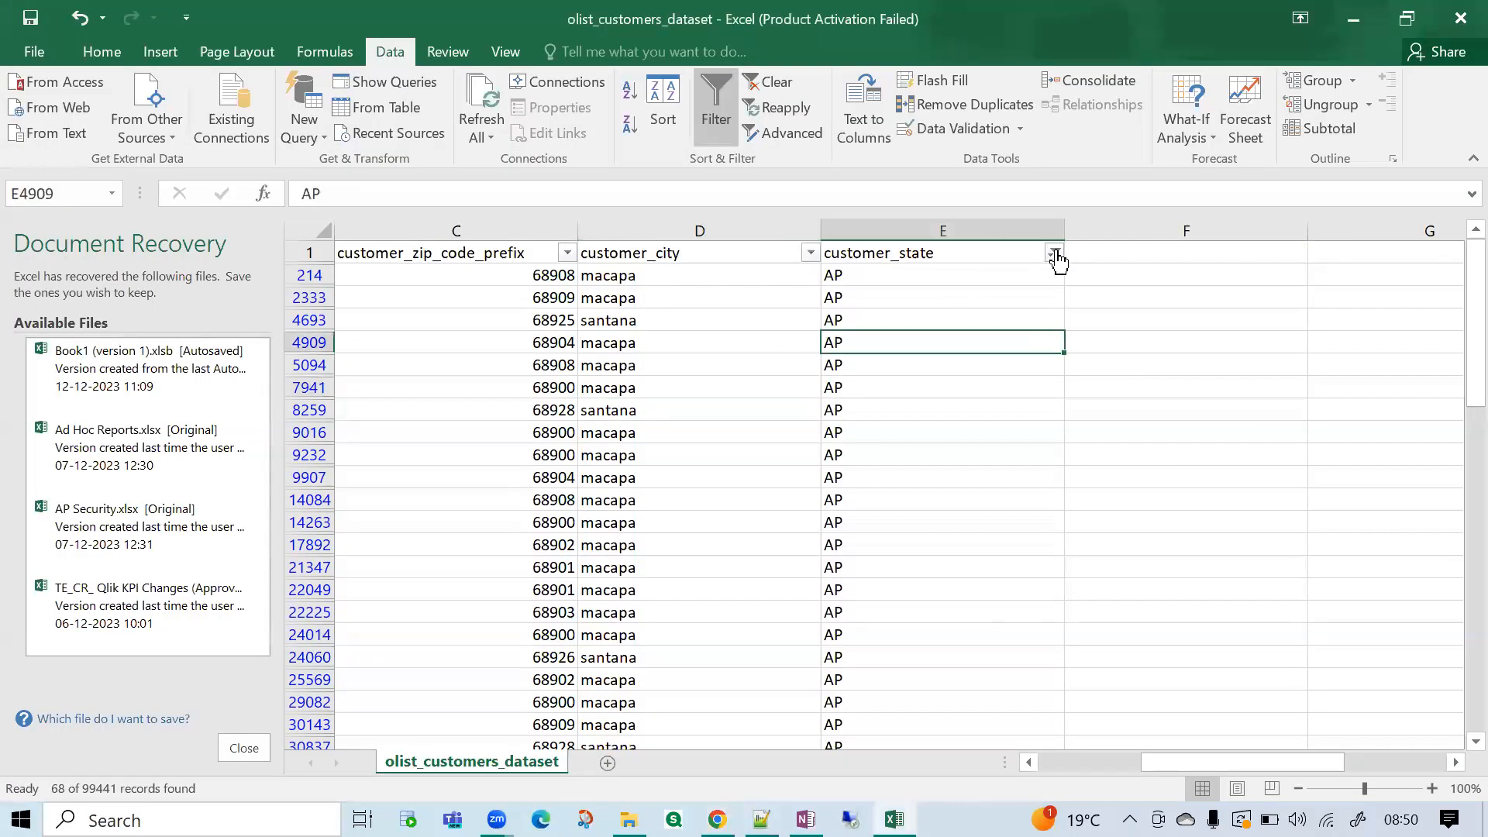
click(1054, 253)
click(1027, 598)
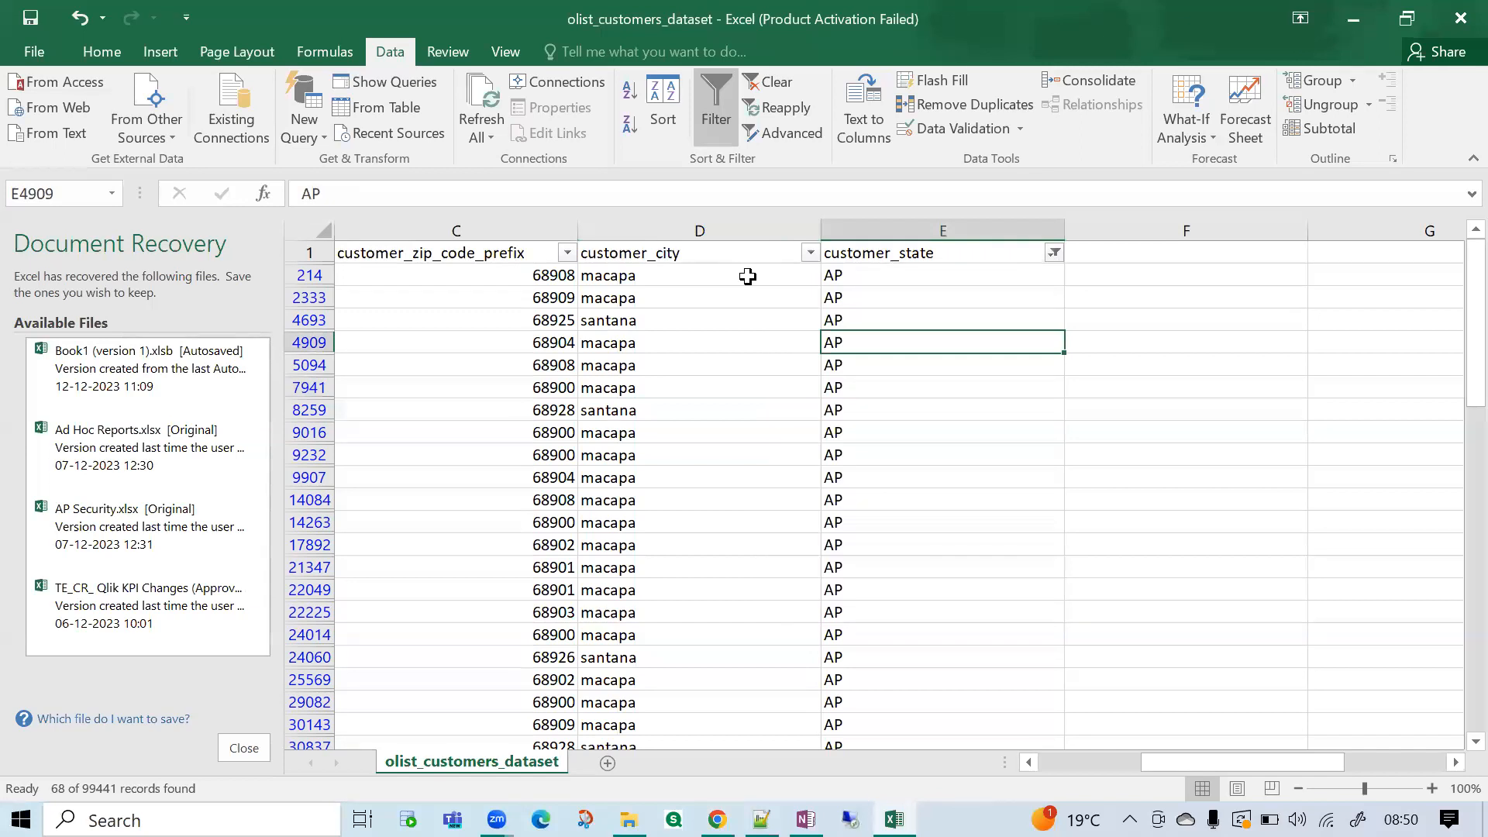
click(810, 253)
click(619, 482)
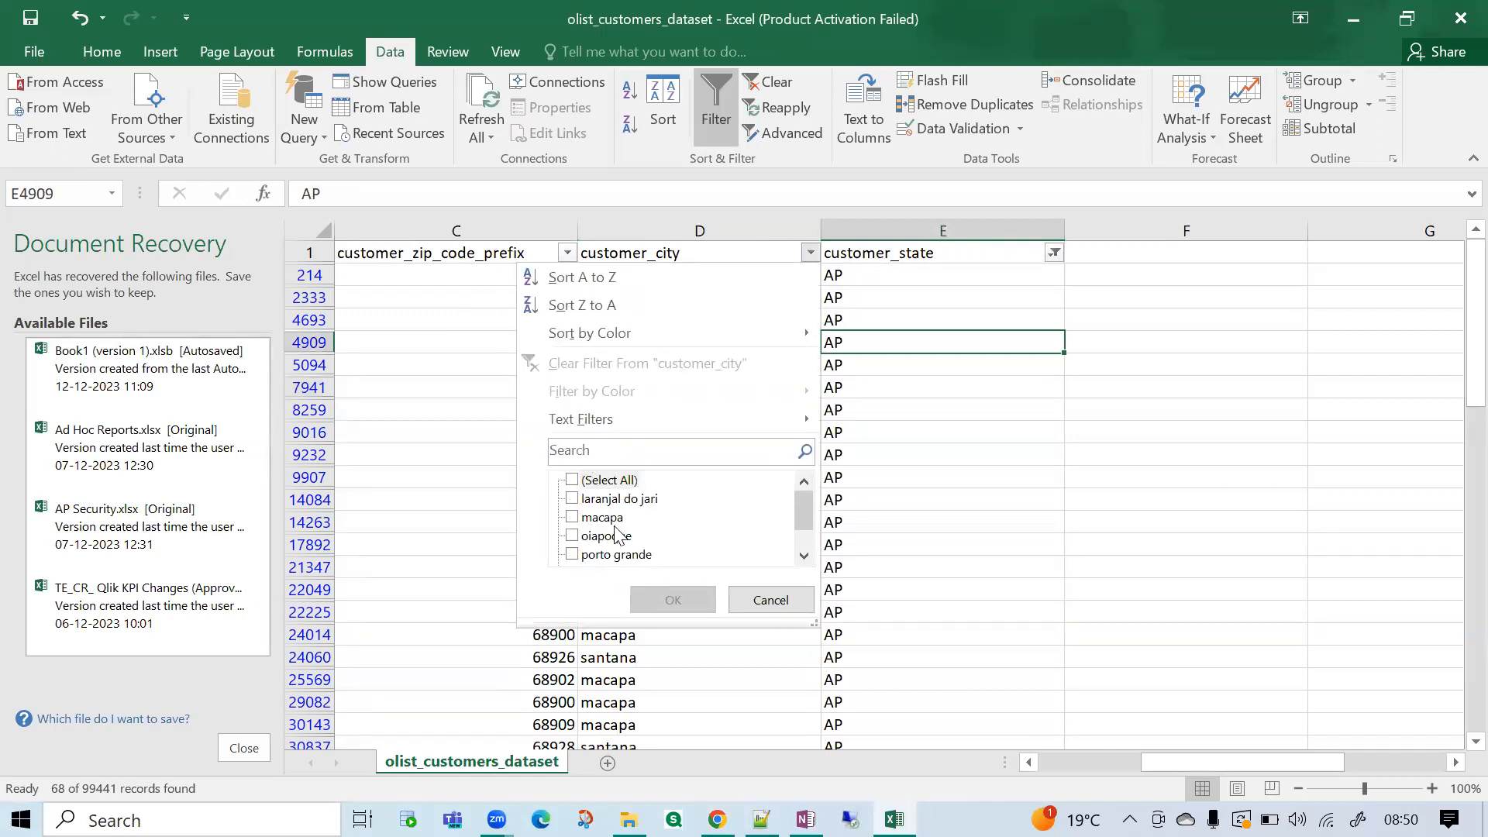
click(903, 369)
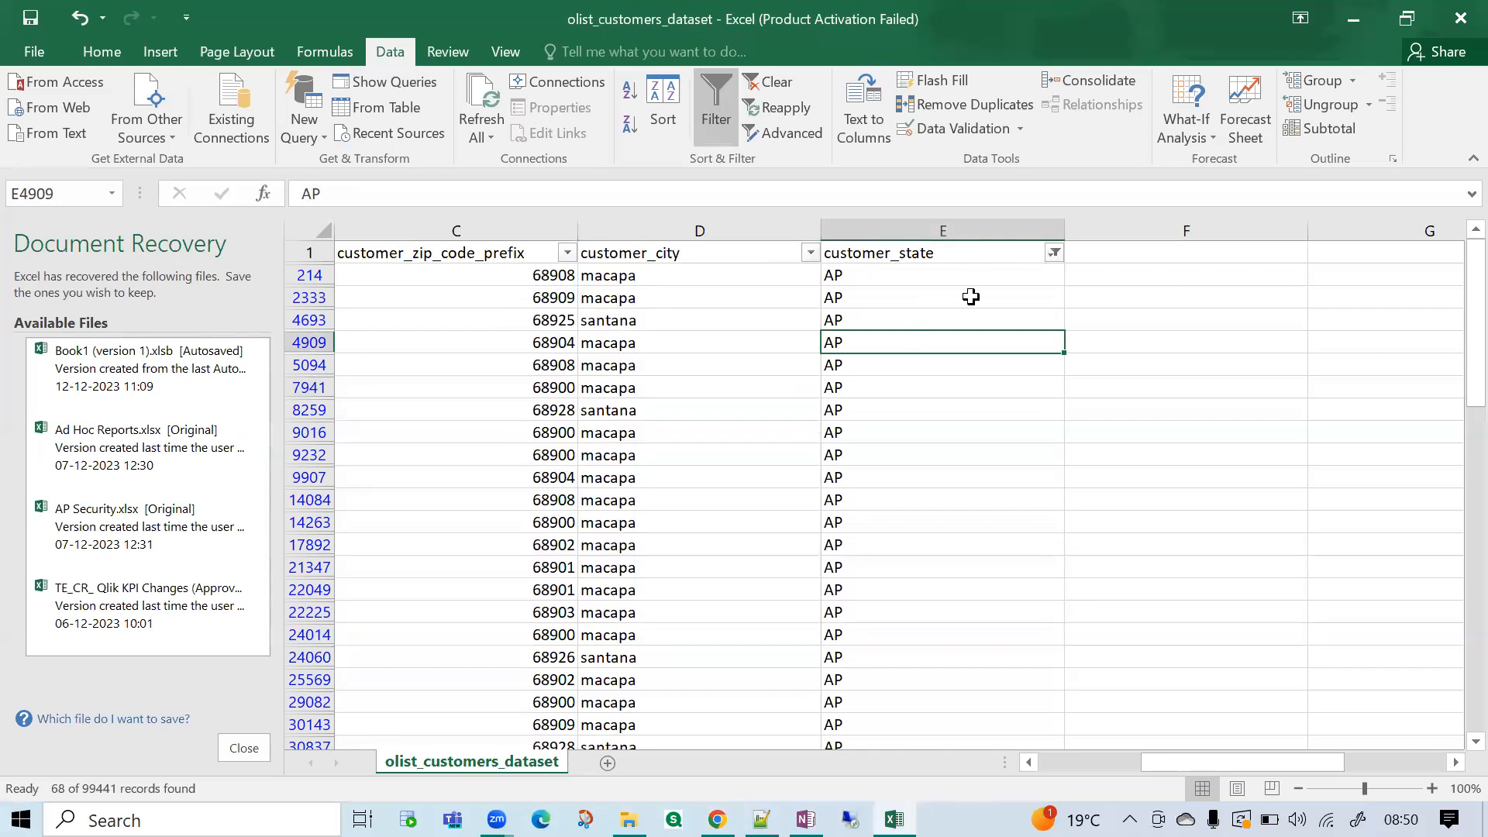
Filter the customer_city column to show only santana within the AP state rows.
click(914, 227)
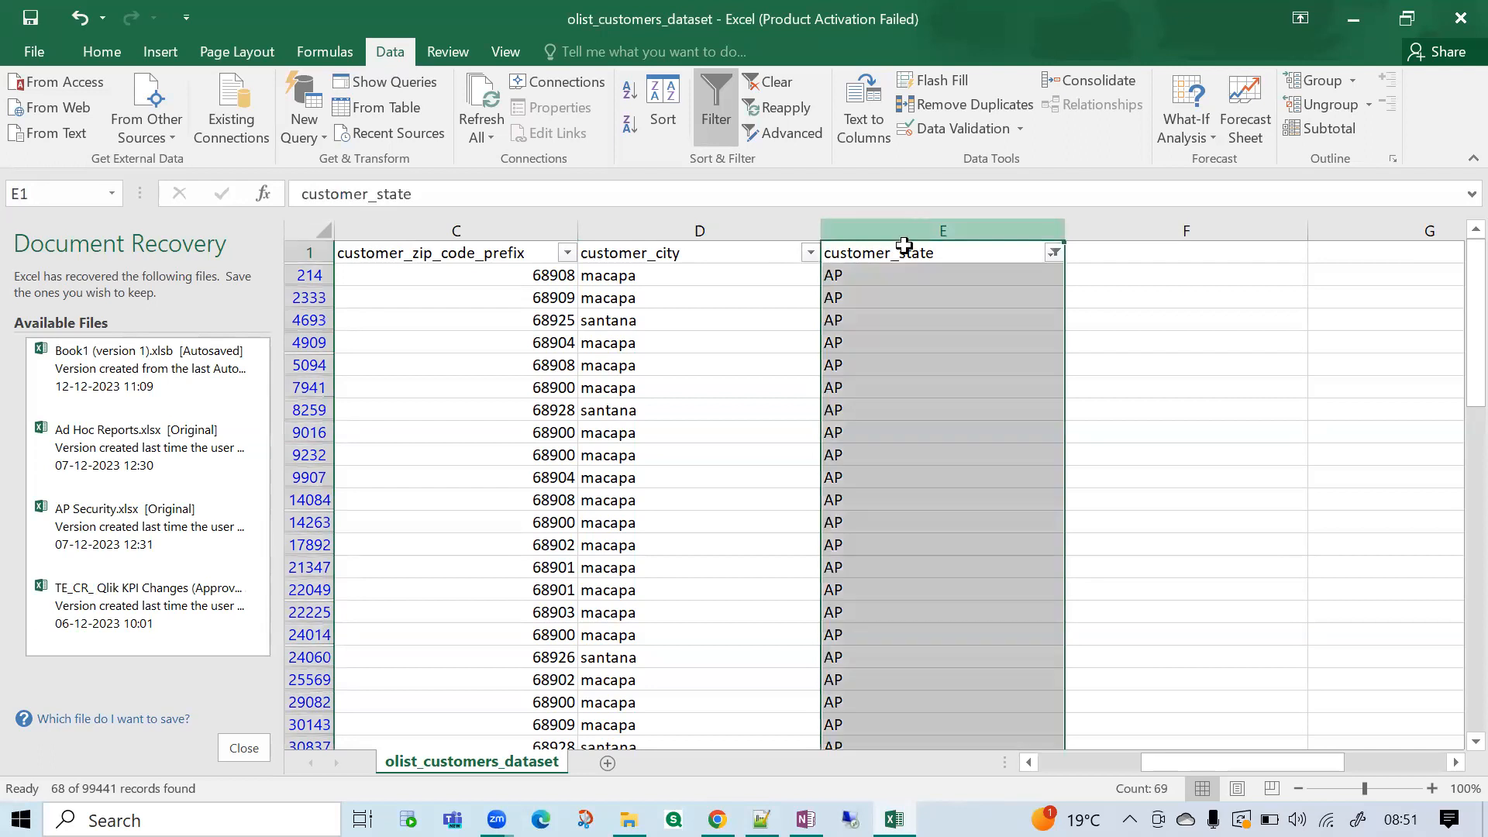
click(810, 252)
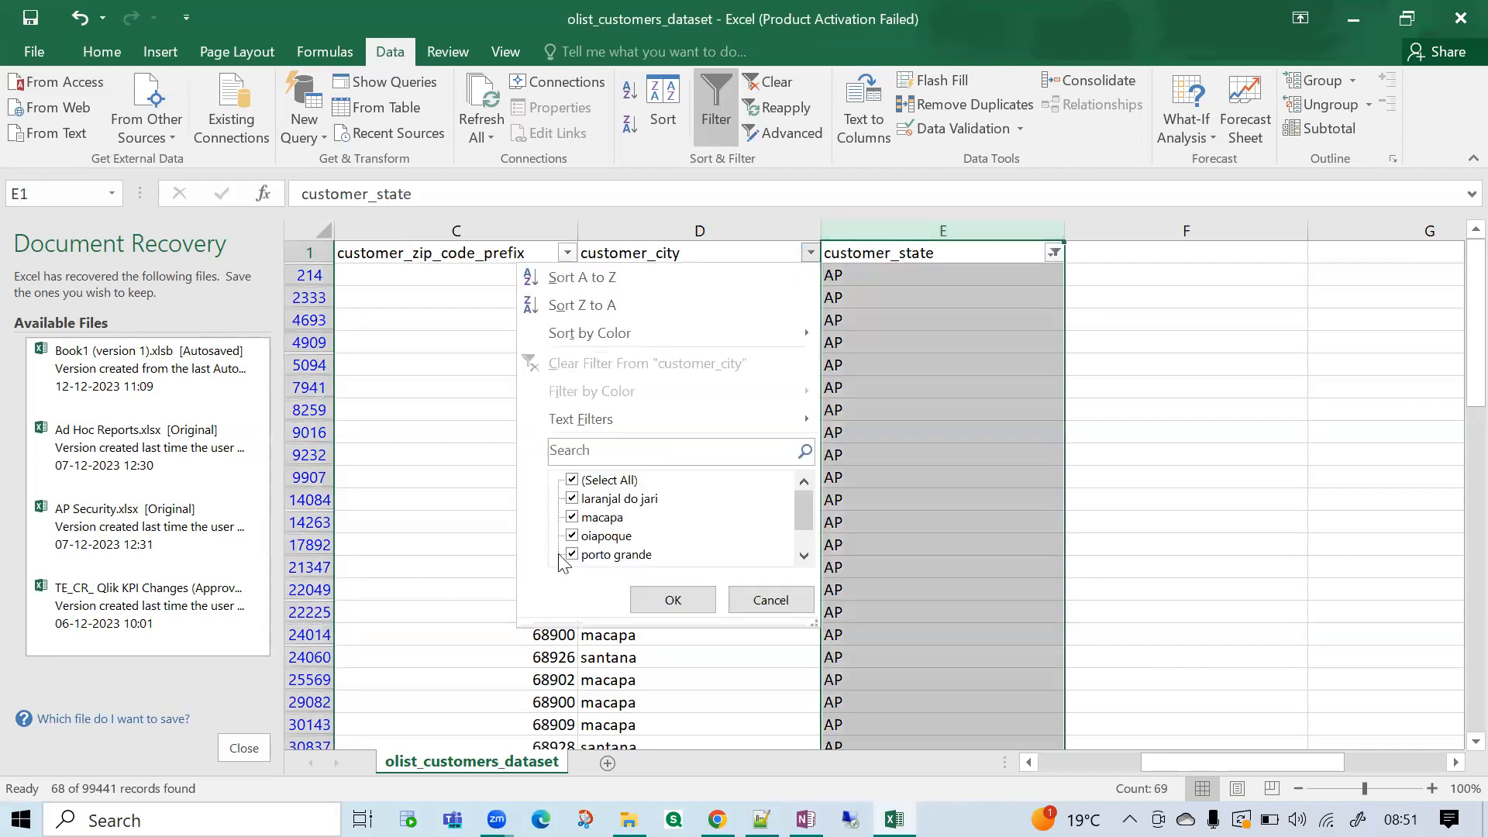
click(602, 484)
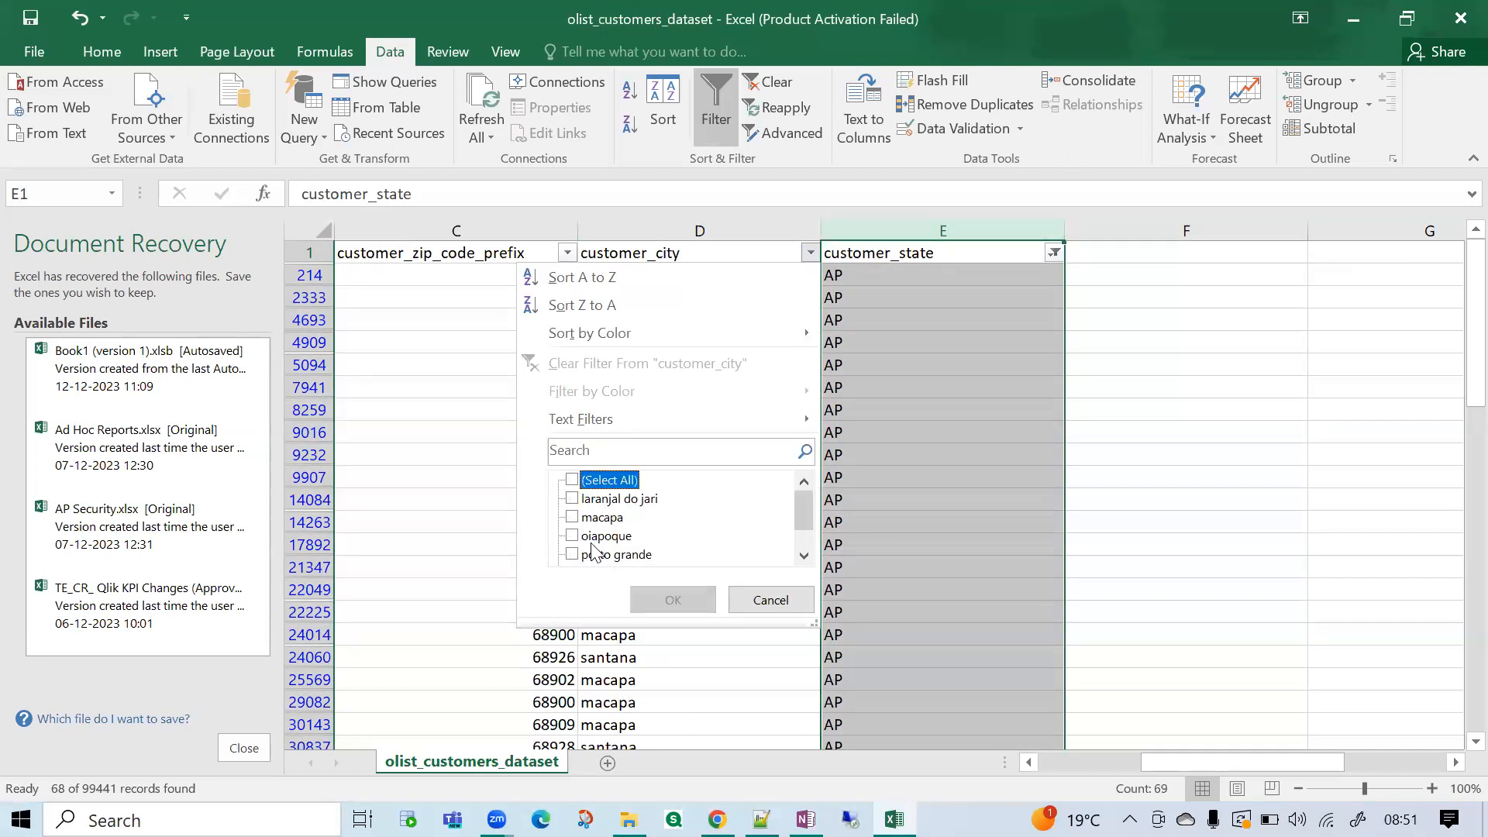
scroll(593, 548, down, 1)
click(593, 538)
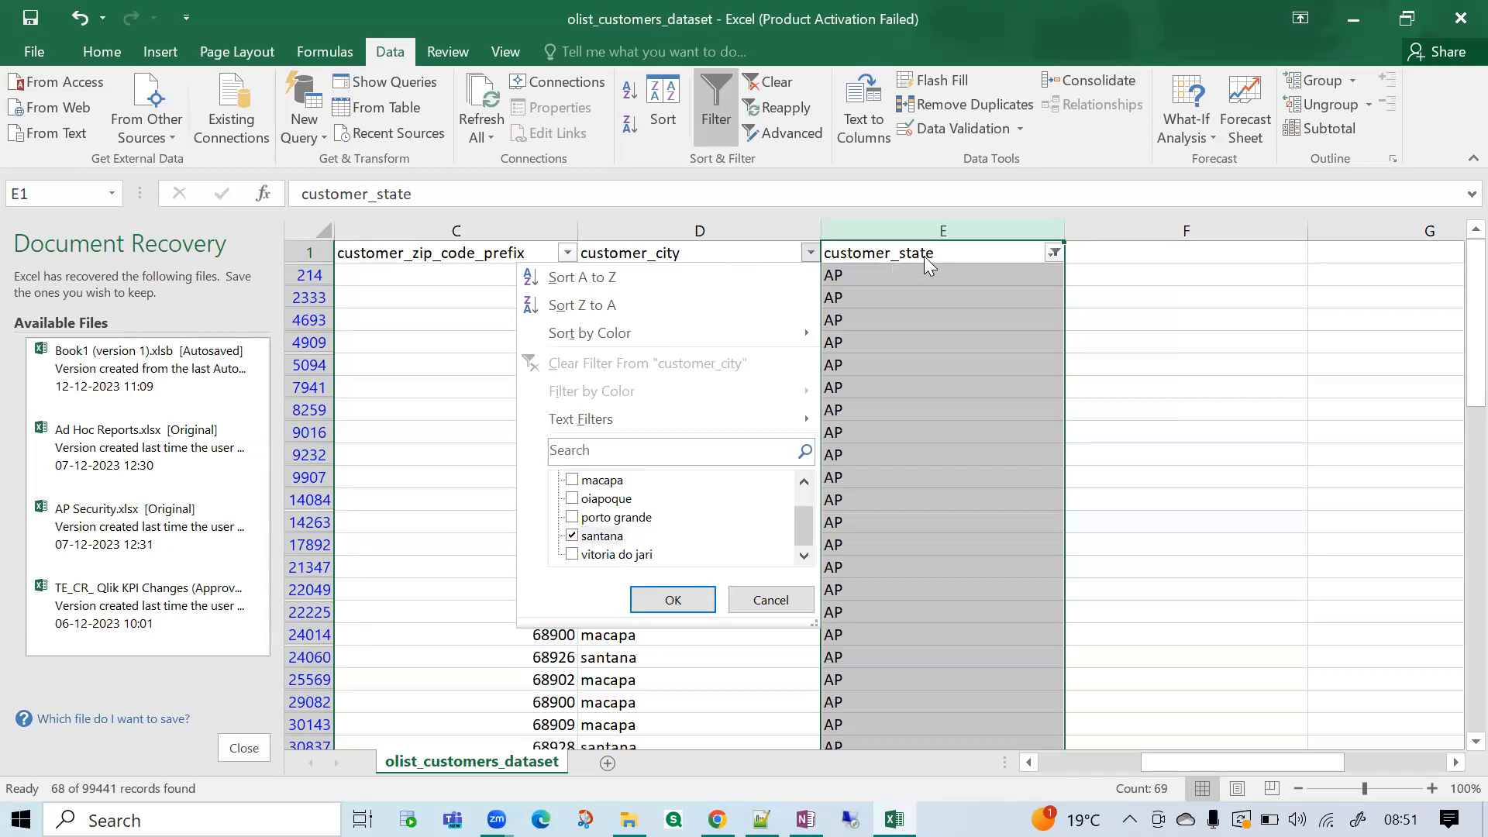
click(673, 601)
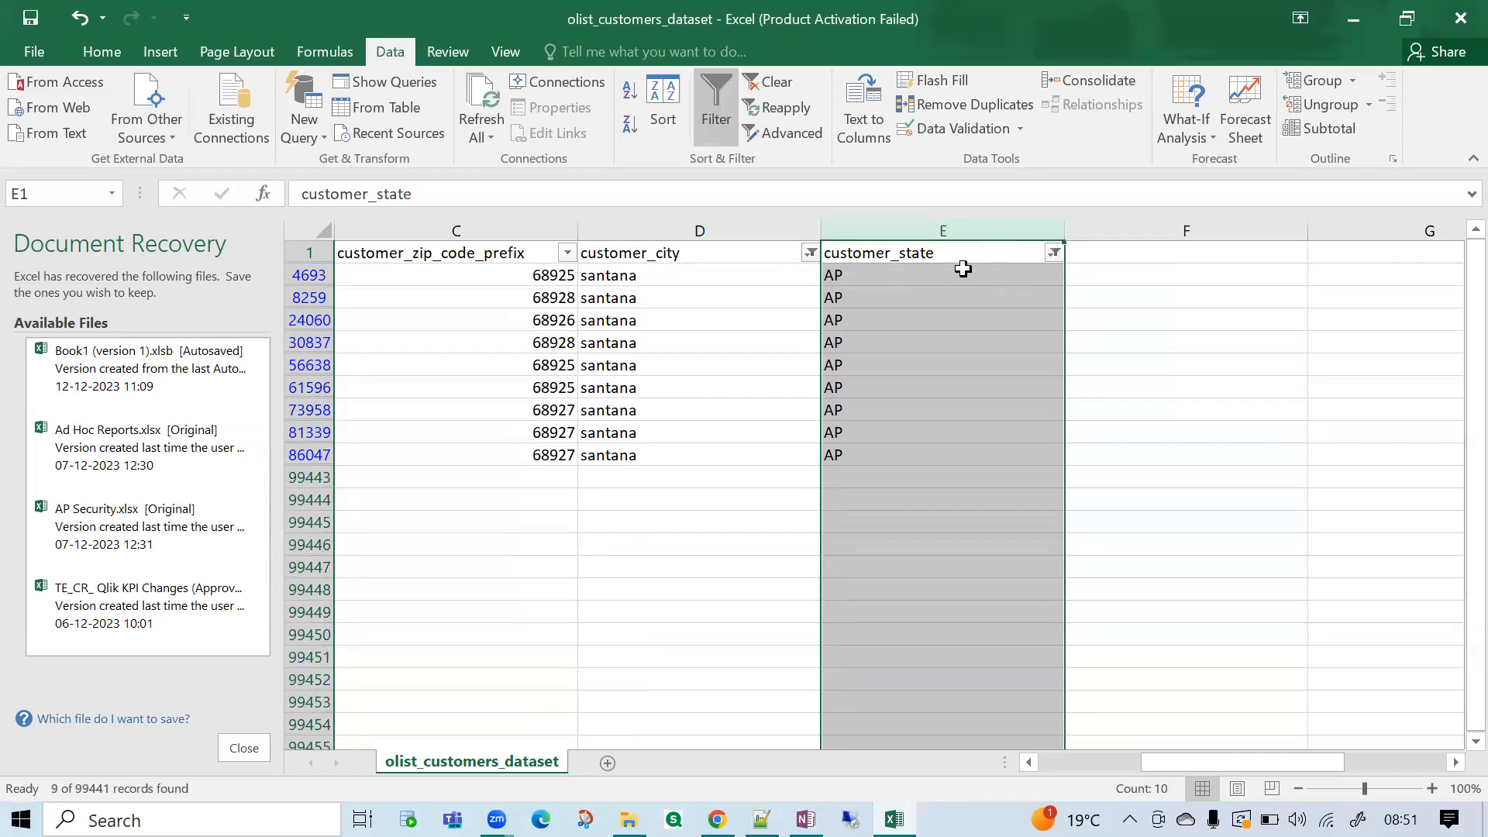
Examine the santana rows across the customer_city, customer_state and customer_zip_code_prefix columns.
click(809, 252)
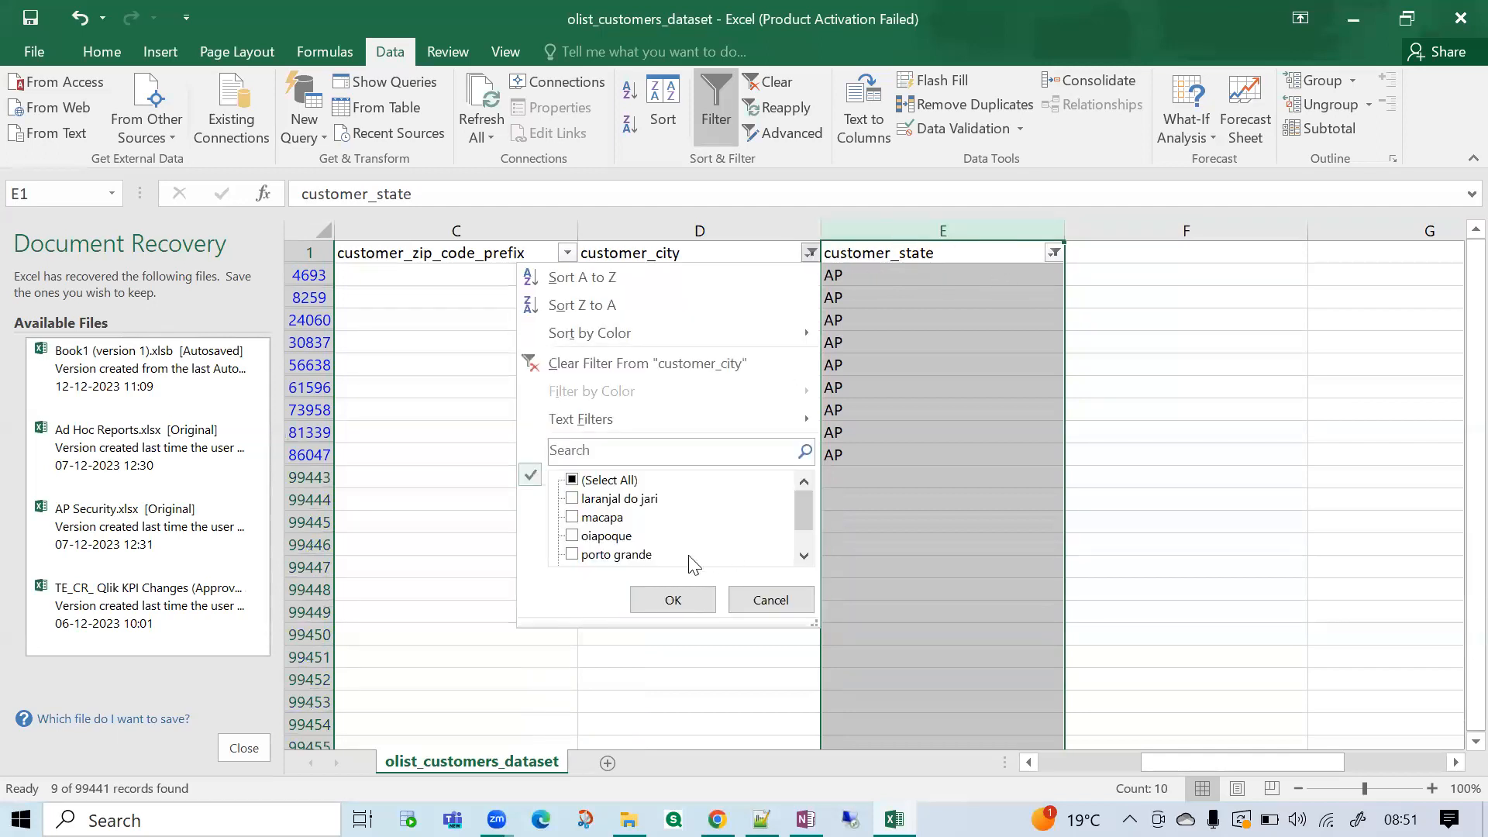
click(801, 603)
drag(727, 313, 737, 435)
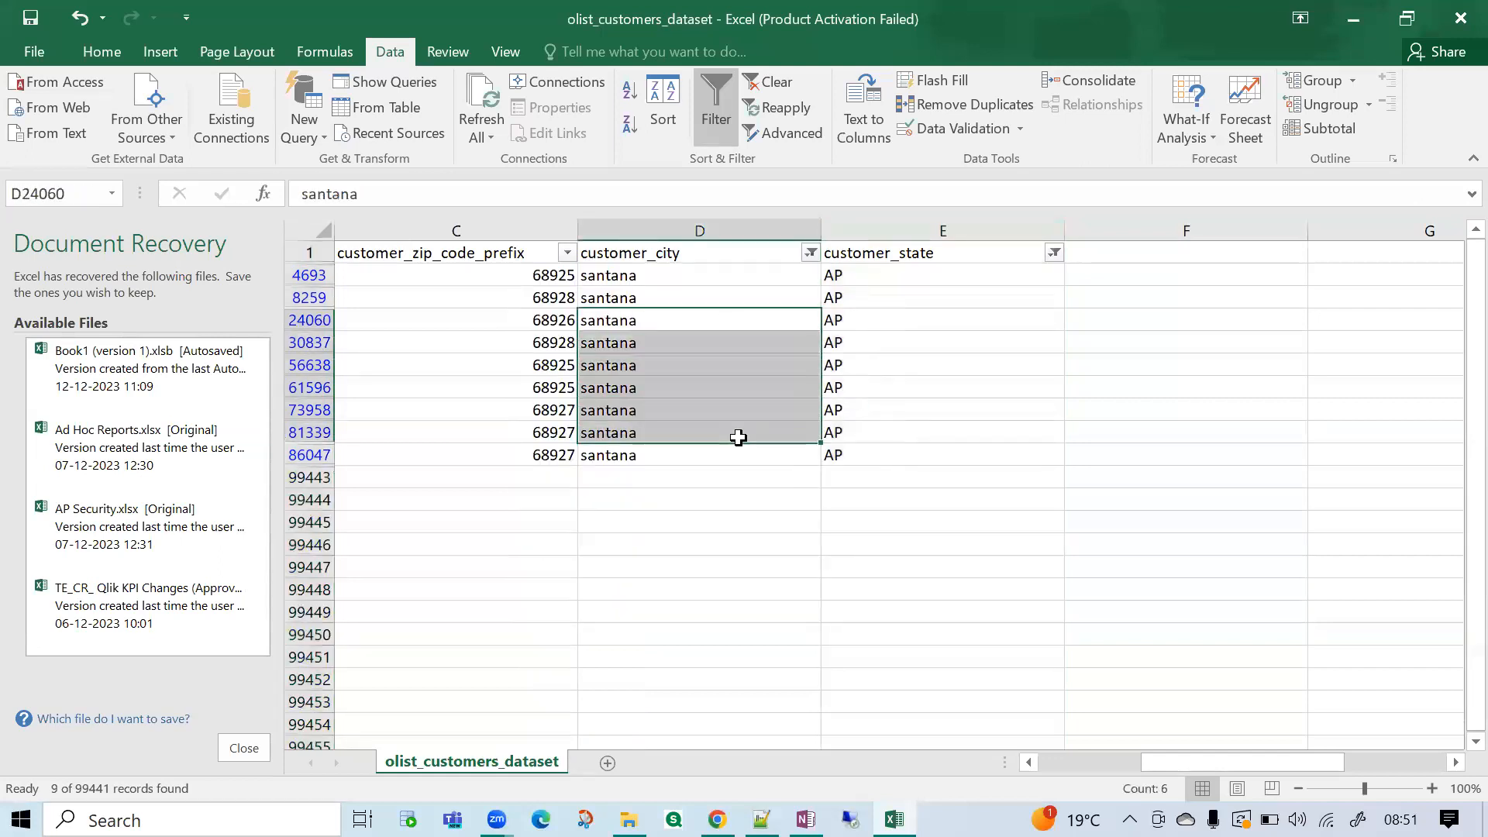
click(728, 478)
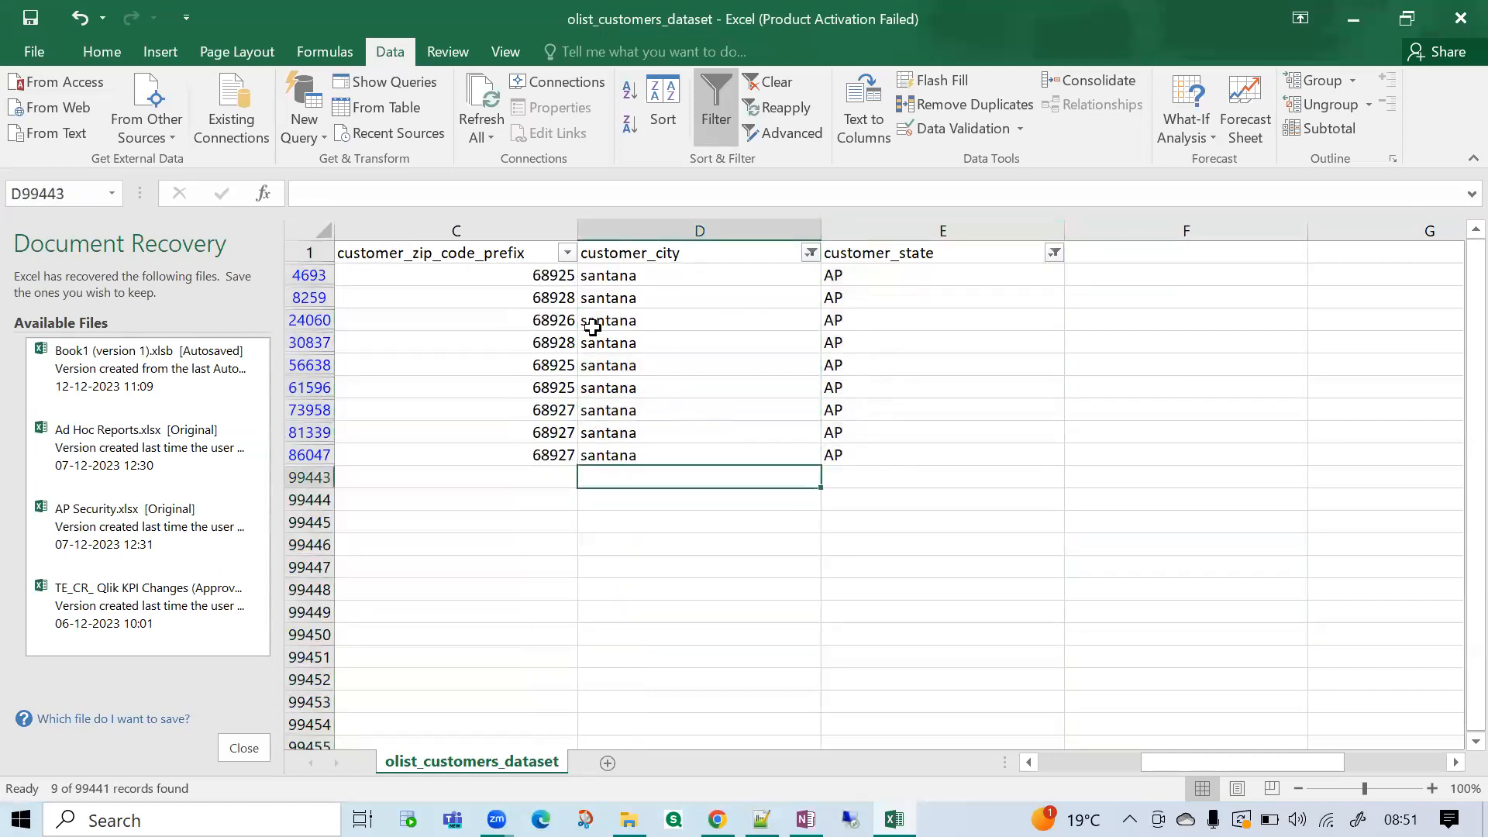
click(390, 231)
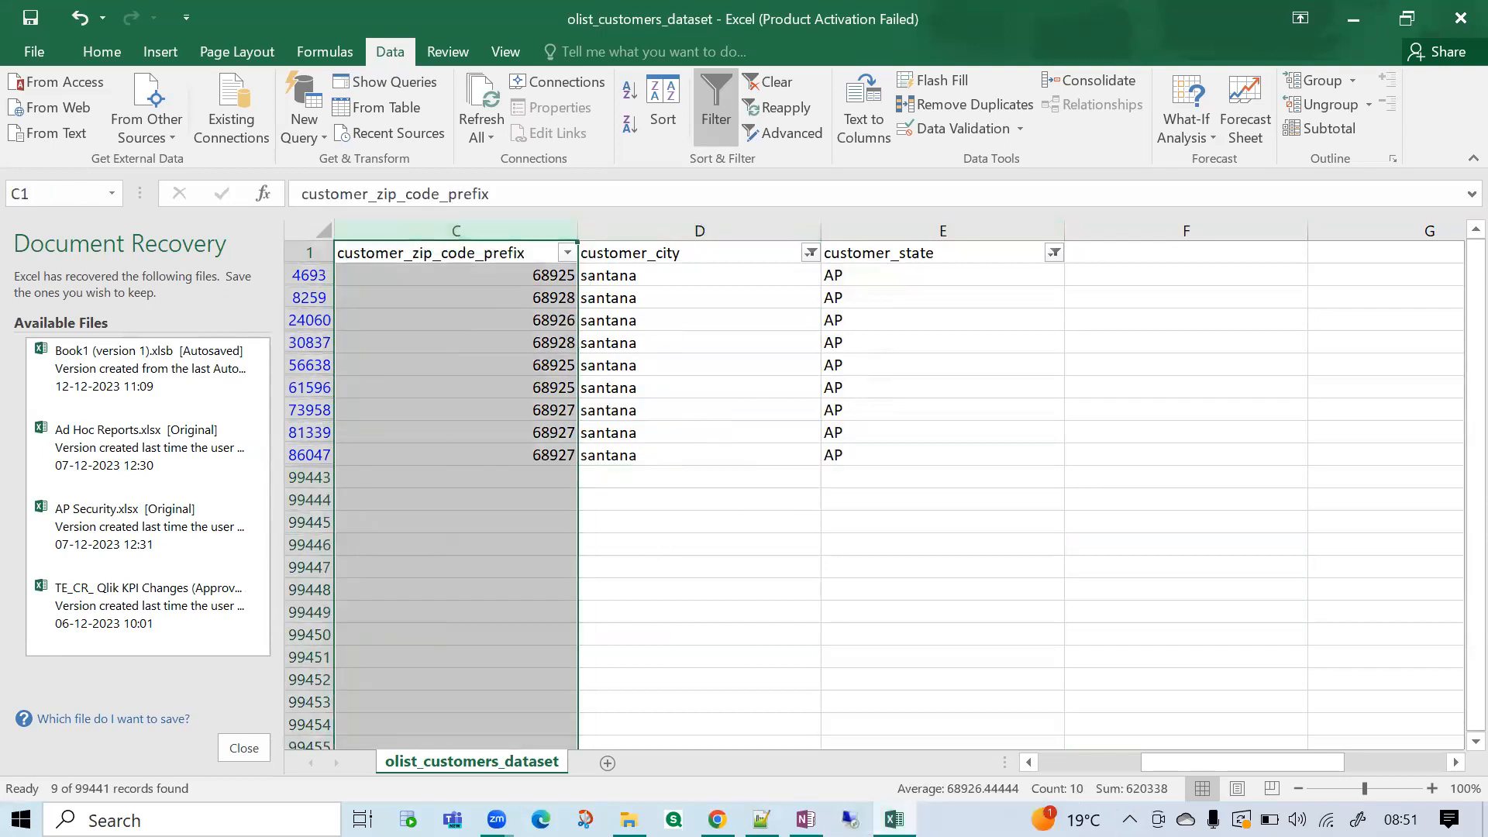
click(811, 589)
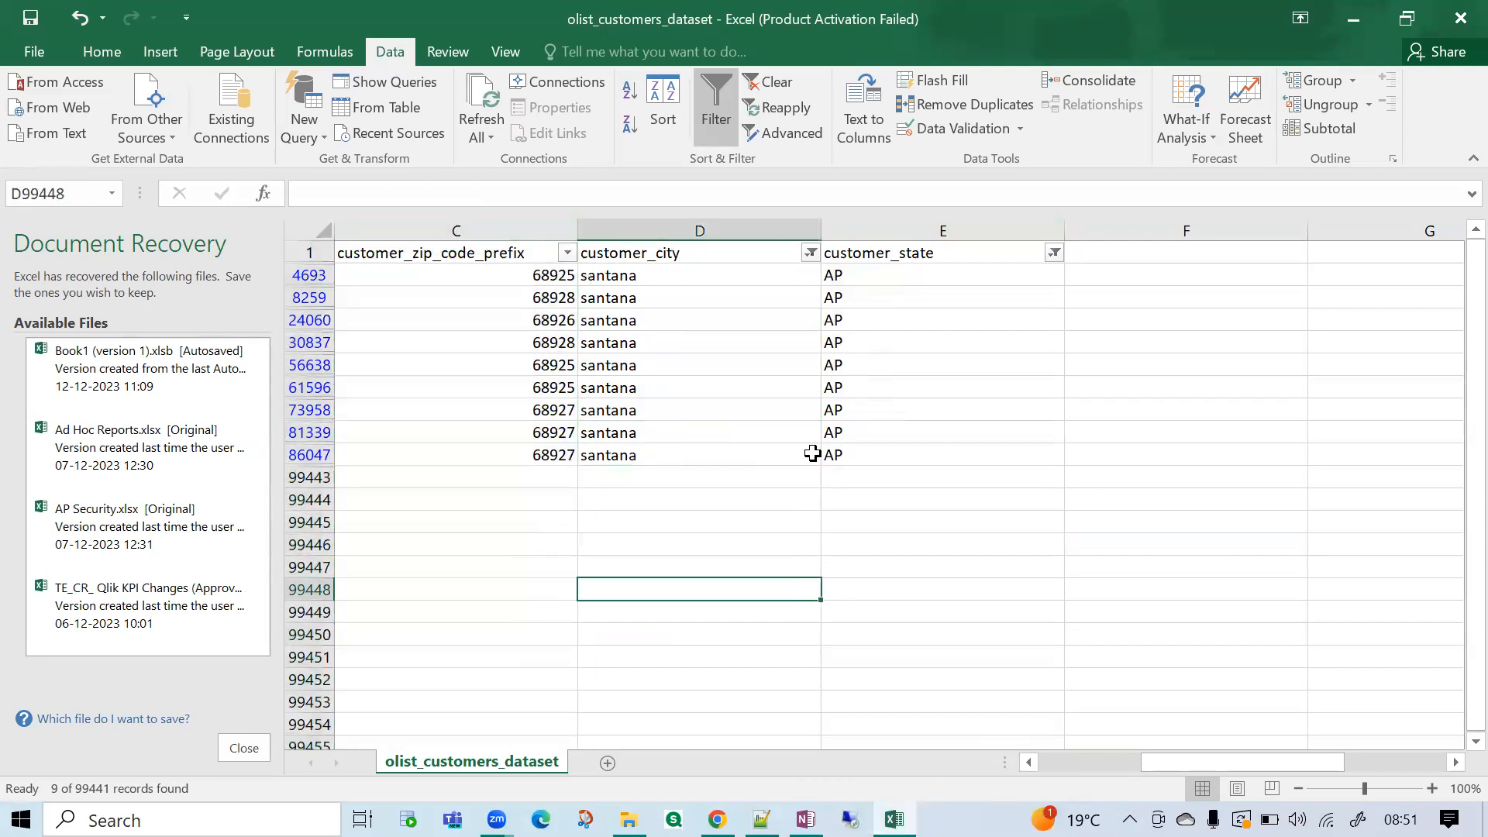
Show all cities again in customer_city and close the Document Recovery pane, removing the recovered files.
click(811, 253)
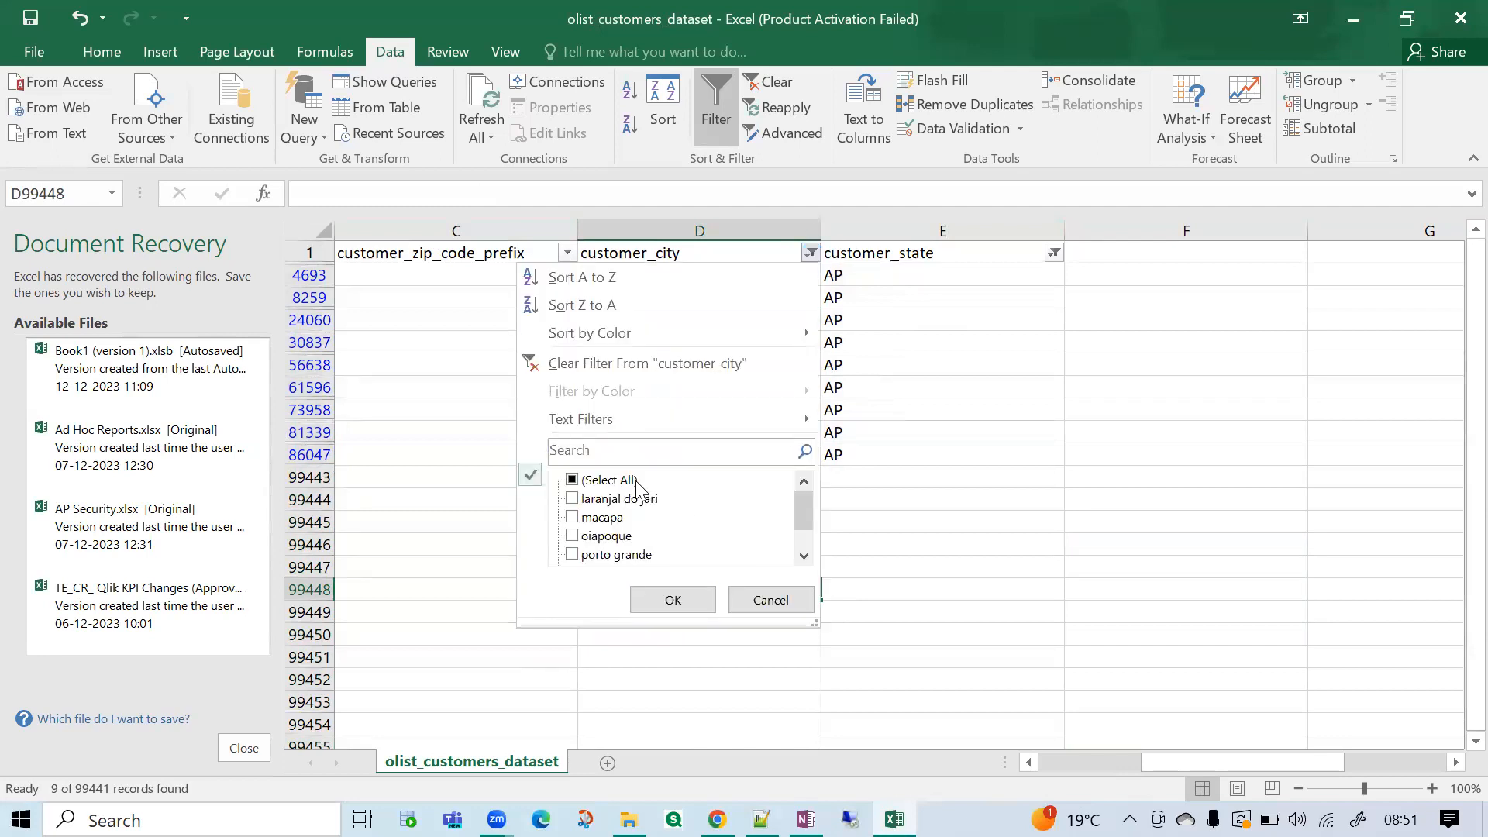
click(673, 602)
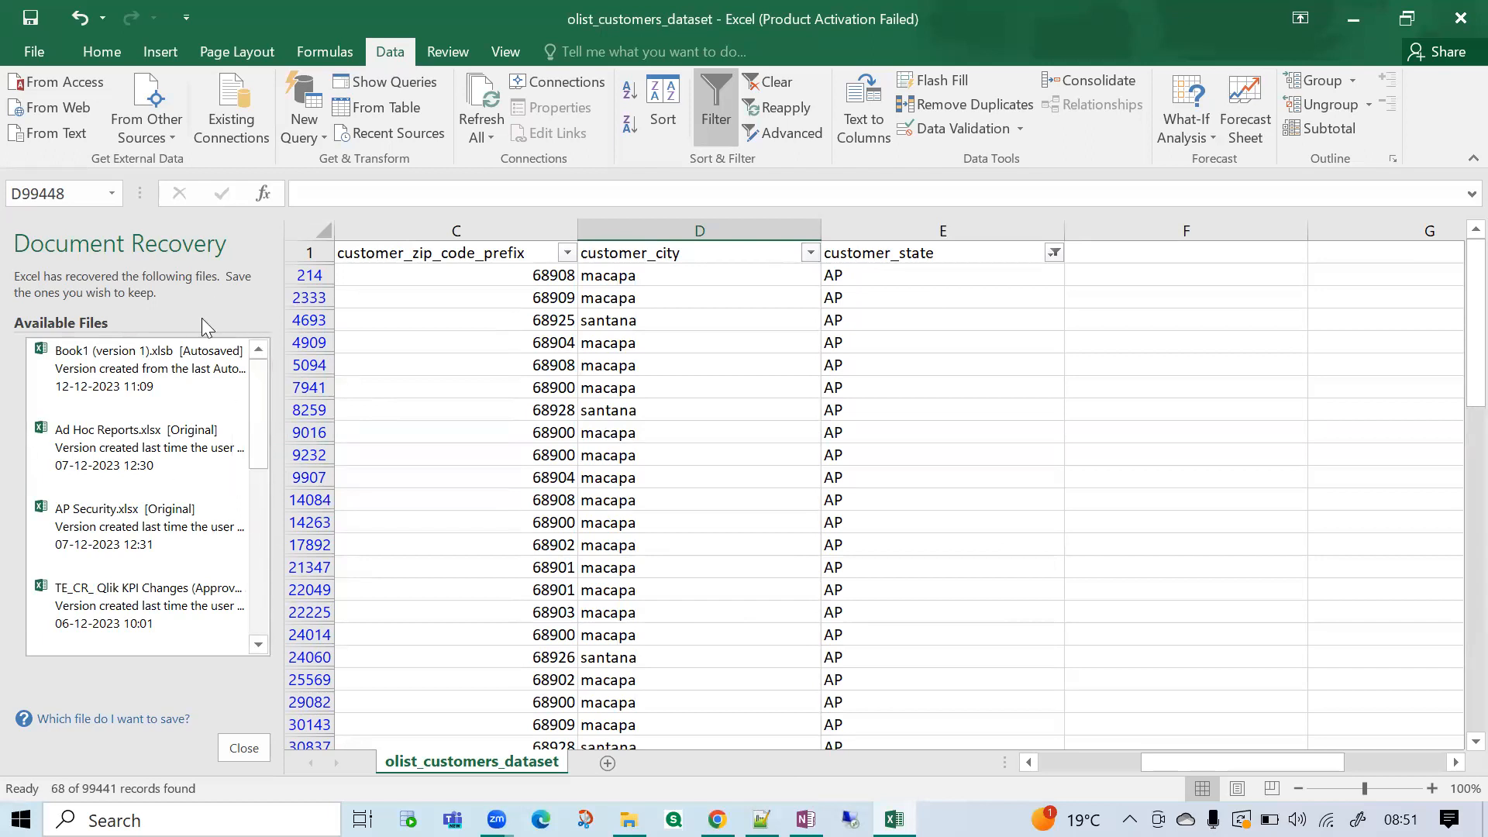
click(226, 754)
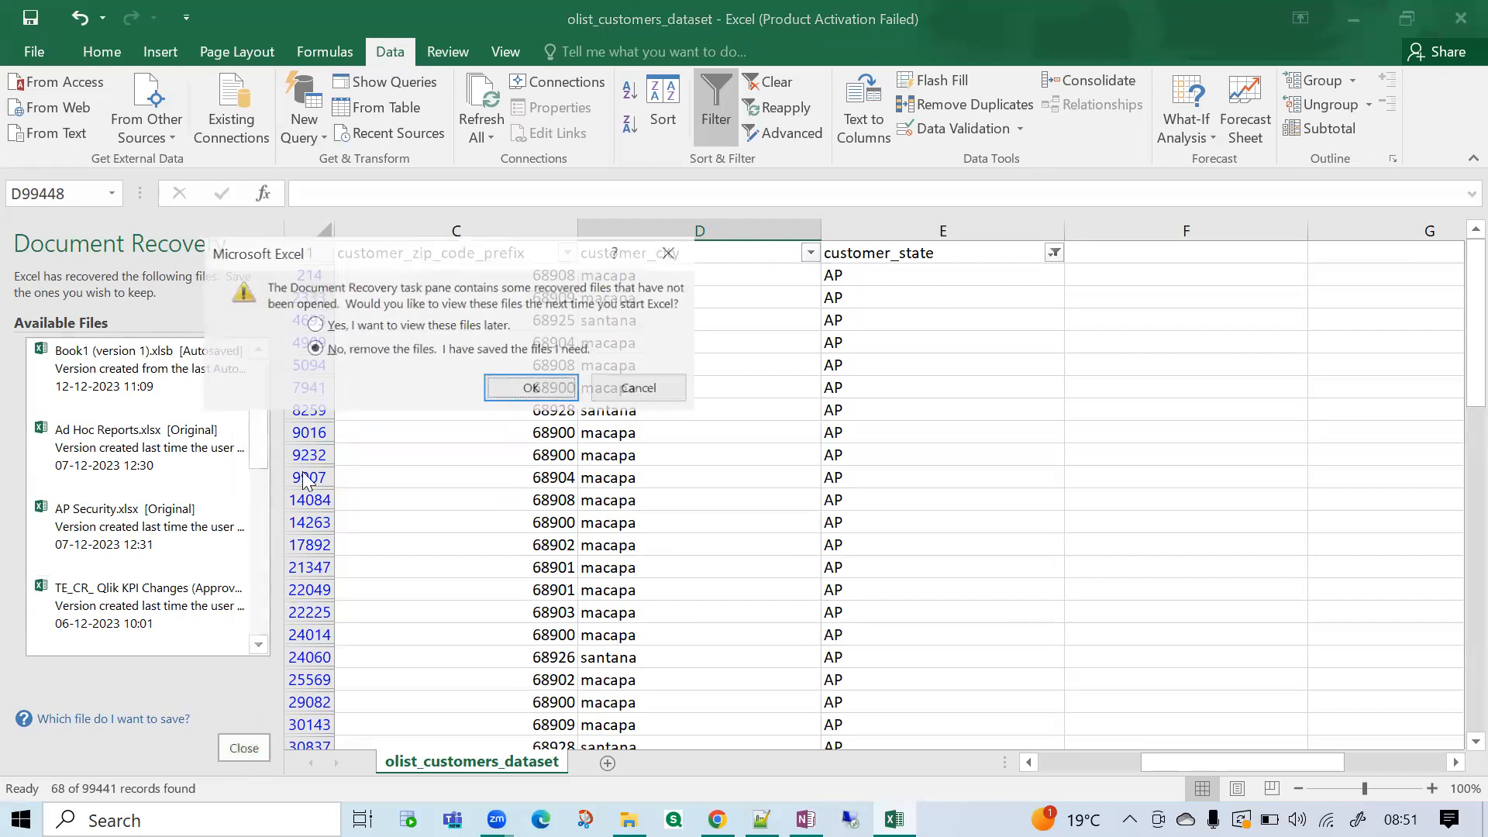
click(531, 388)
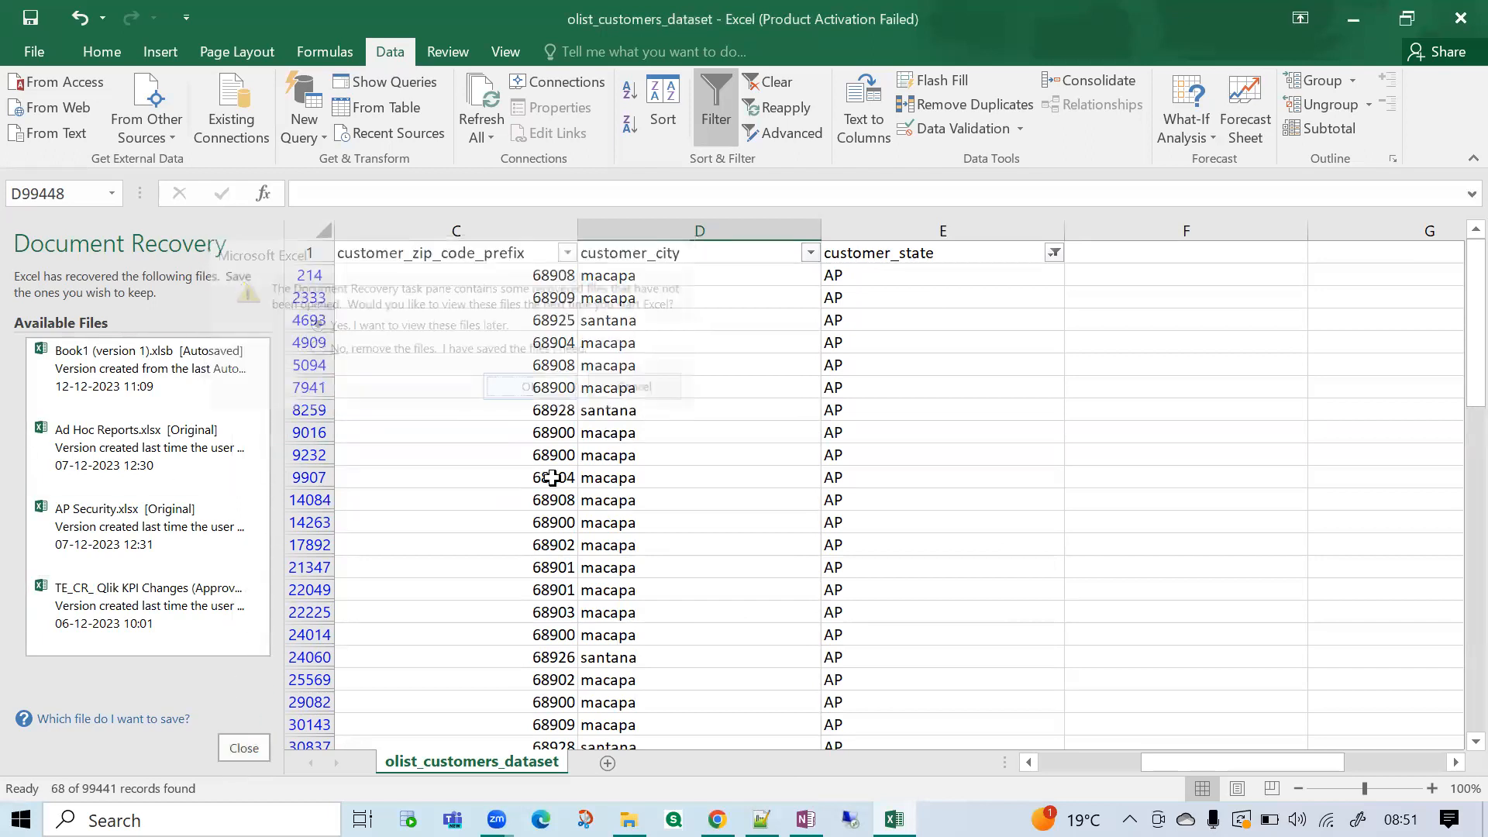
Check the cell count of the customer_city column and filter it to santana only.
click(109, 230)
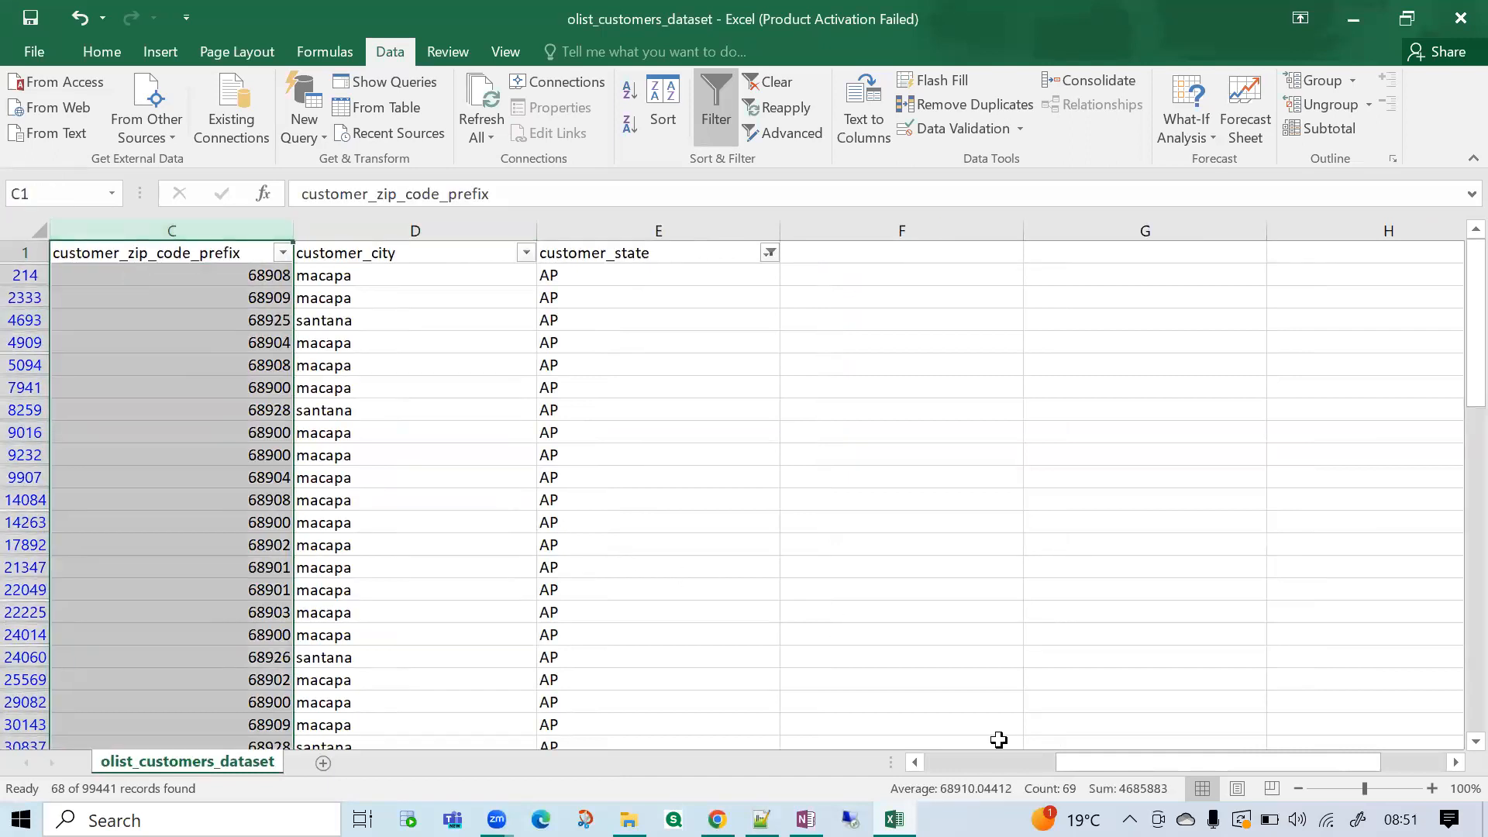
click(377, 231)
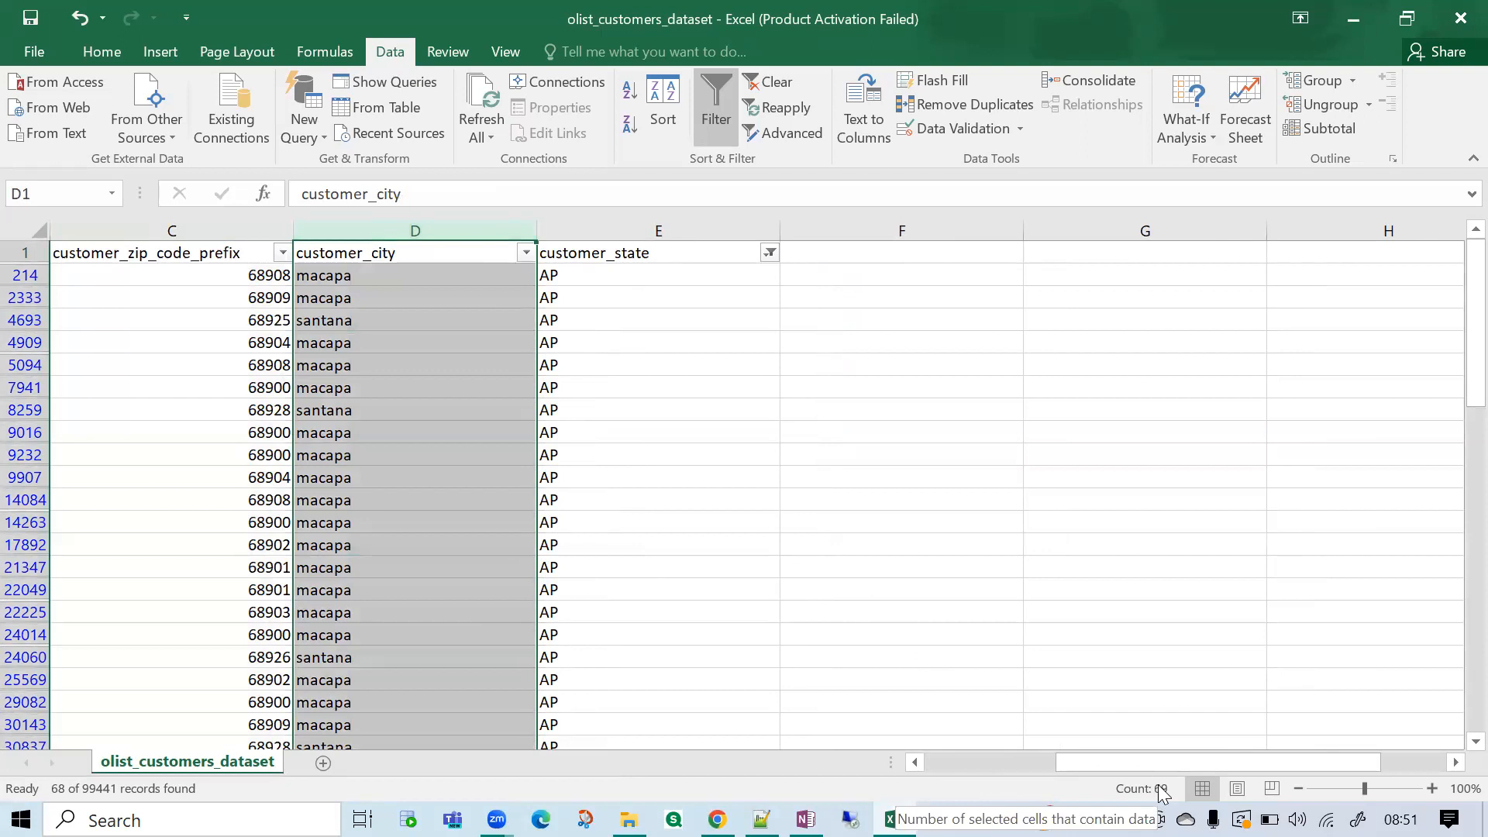
click(525, 253)
click(324, 481)
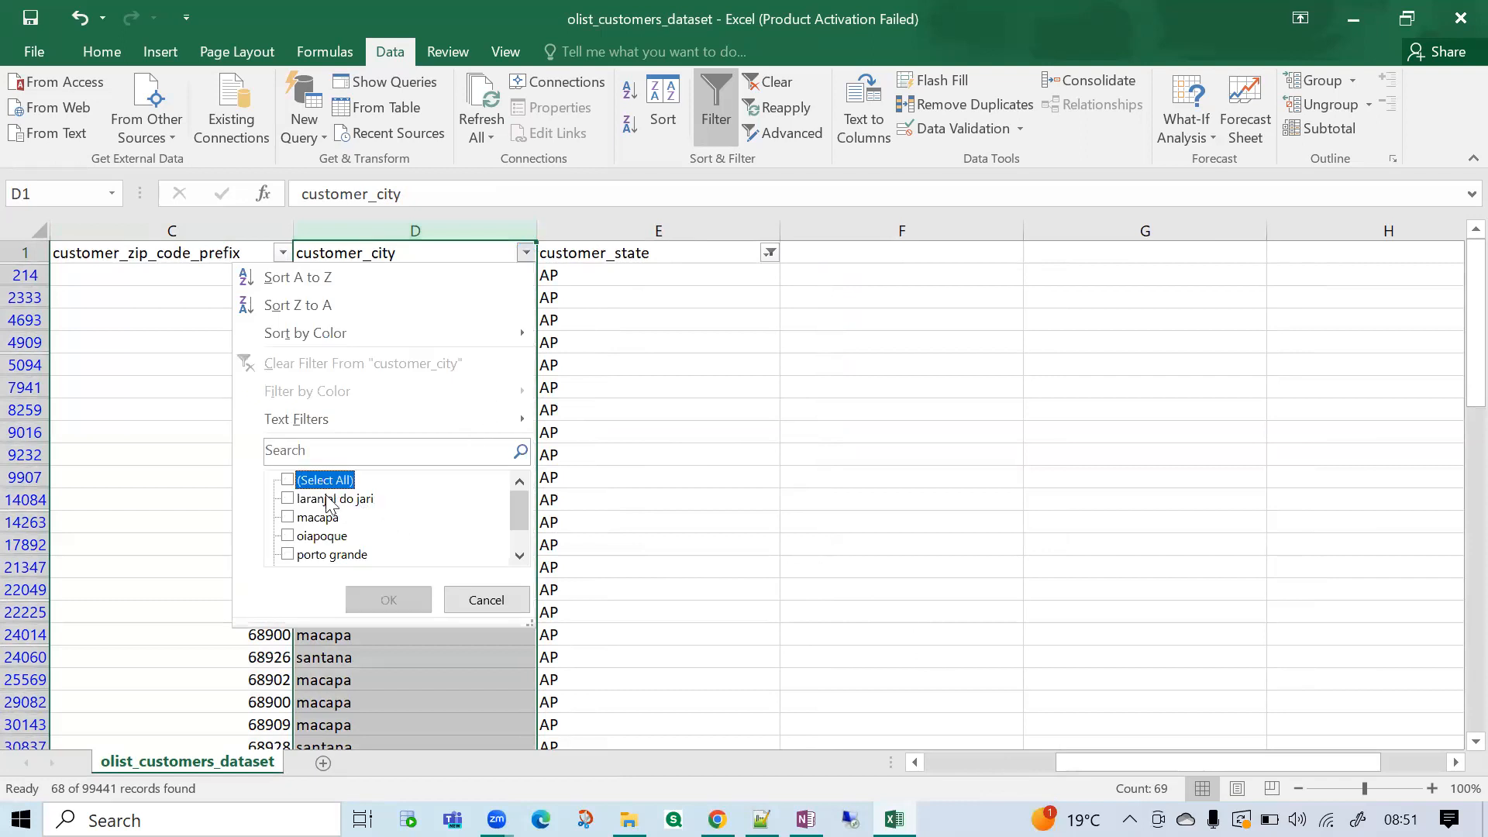
scroll(313, 541, down, 1)
click(314, 538)
click(405, 601)
Check the cell count of the filtered customer_city column and examine the rows from customer_id onwards.
click(392, 392)
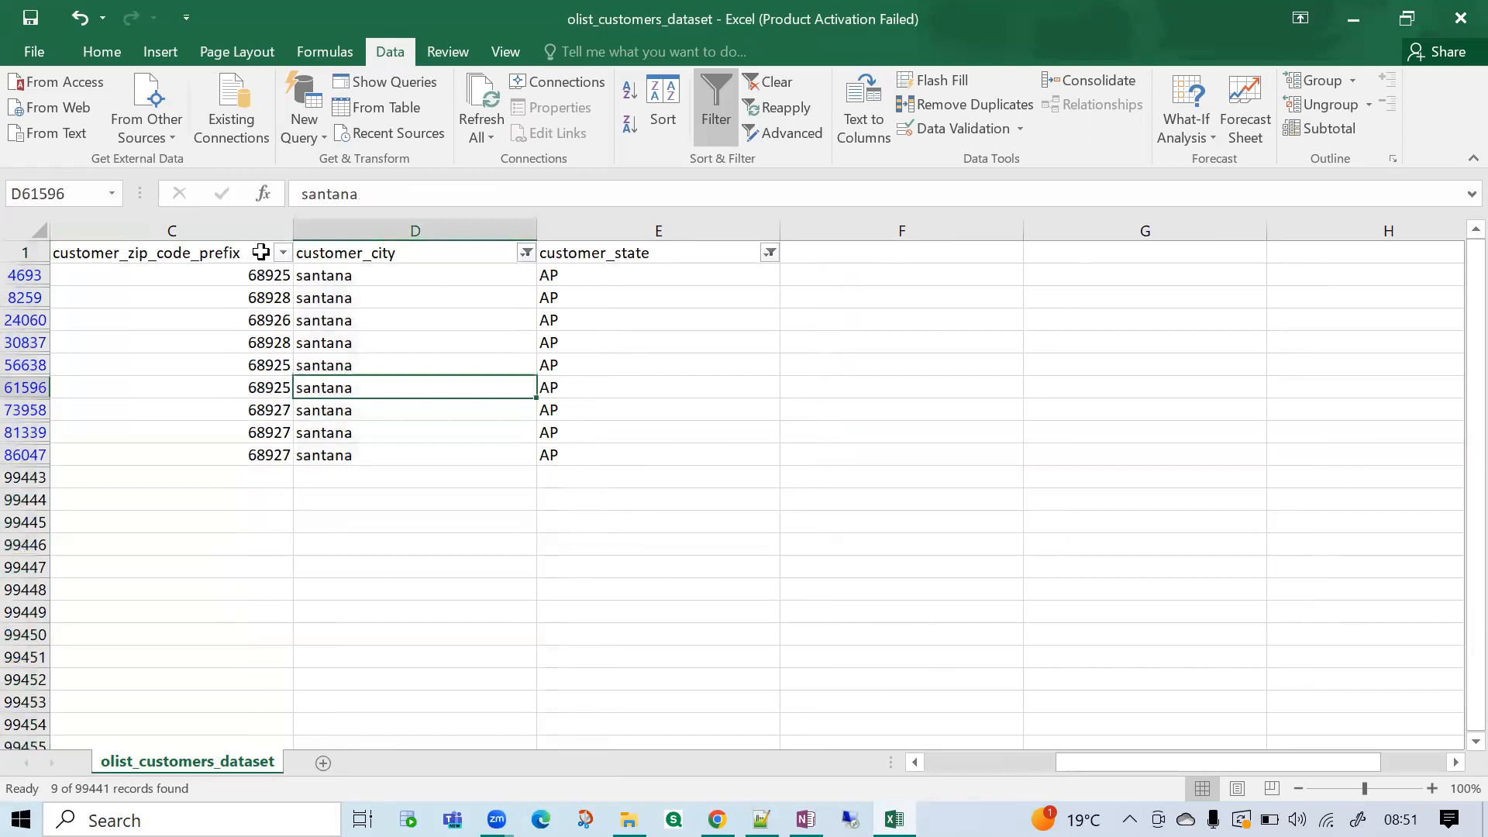
click(354, 231)
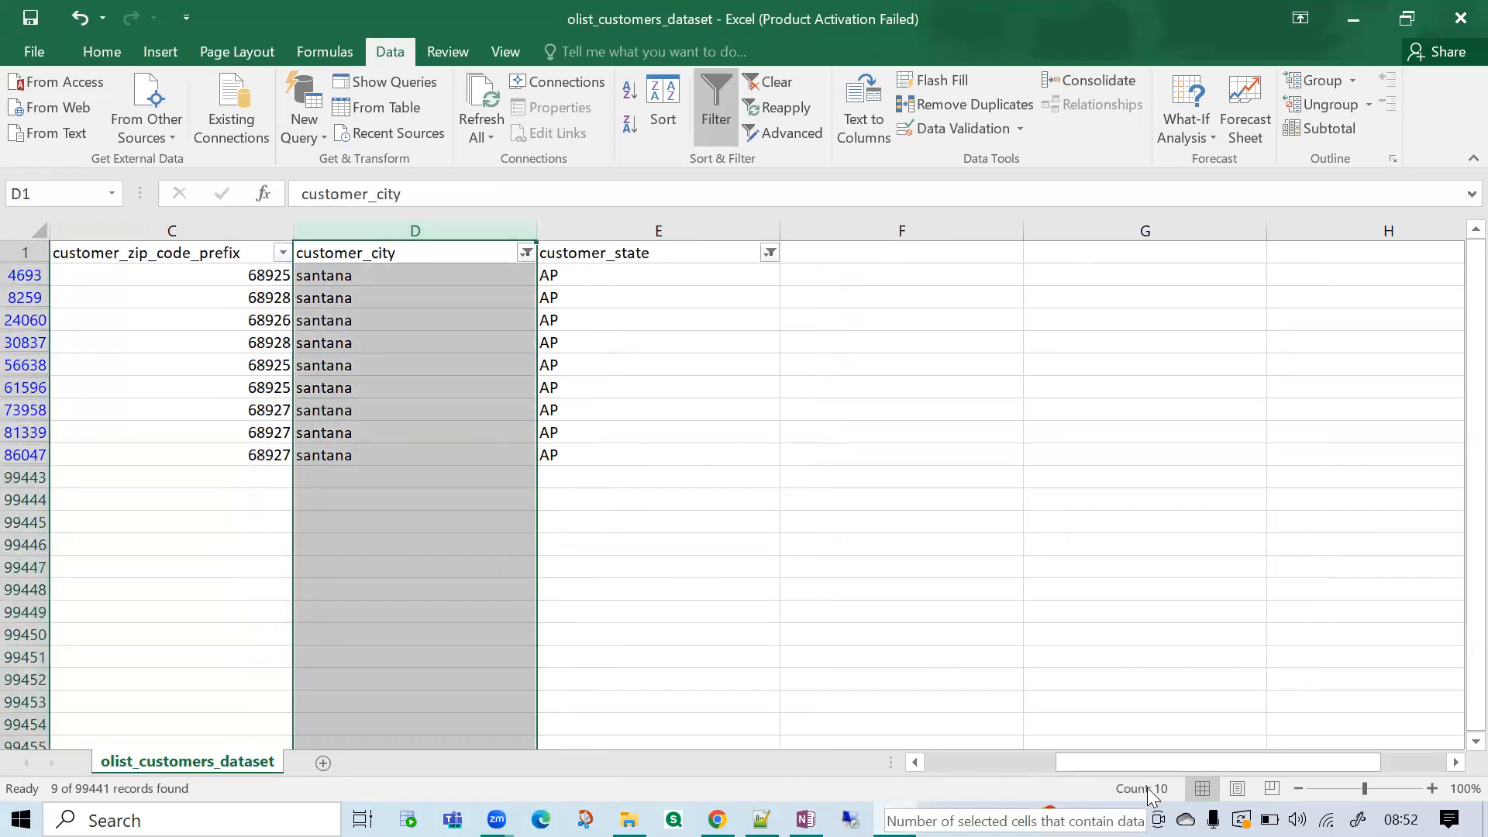
drag(1117, 763, 761, 521)
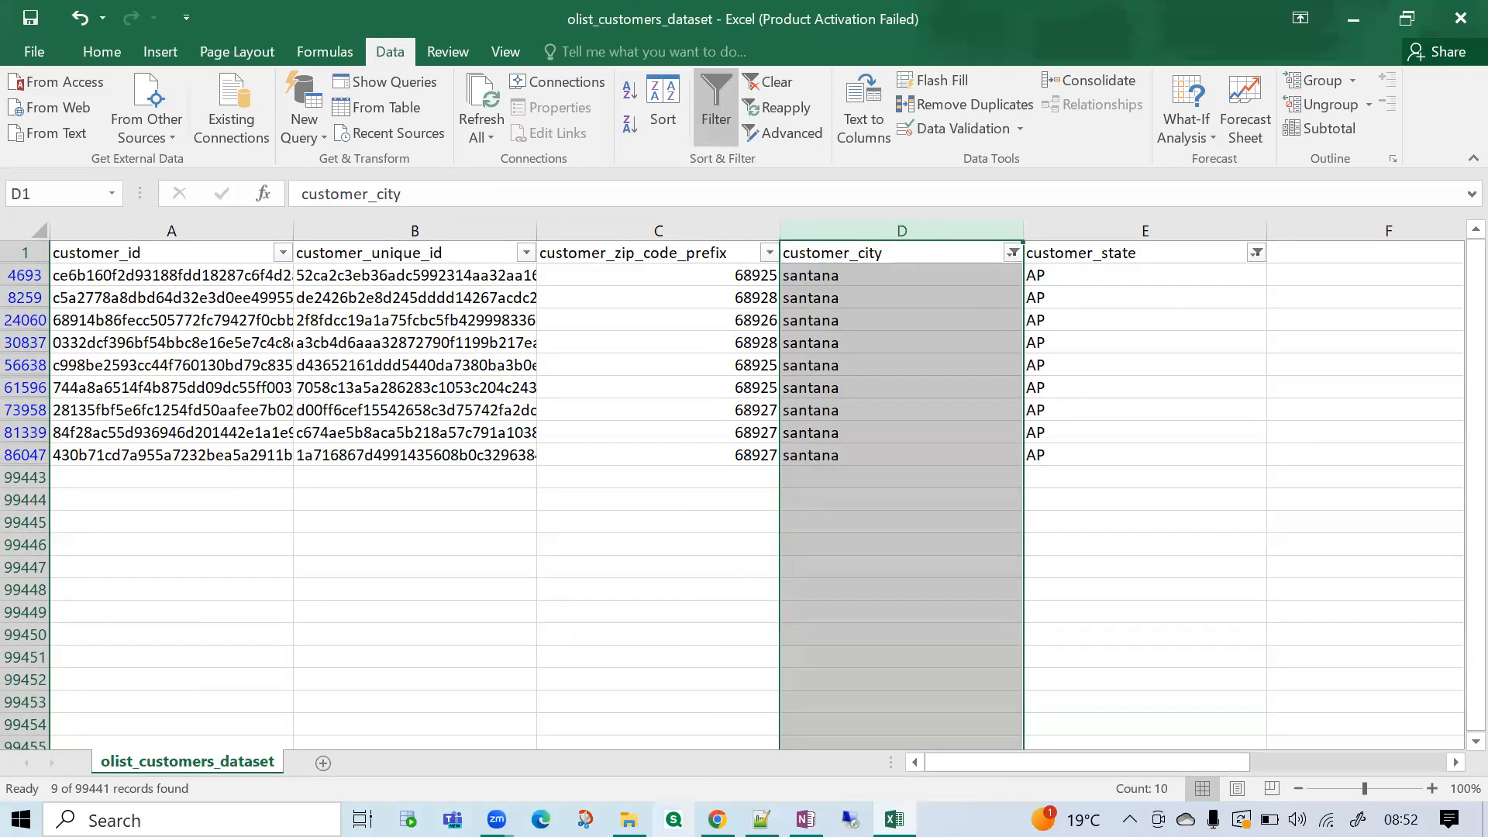
Switch to the online SQL editor in Chrome and review the select, country and age parts of the query by highlighting them.
click(717, 820)
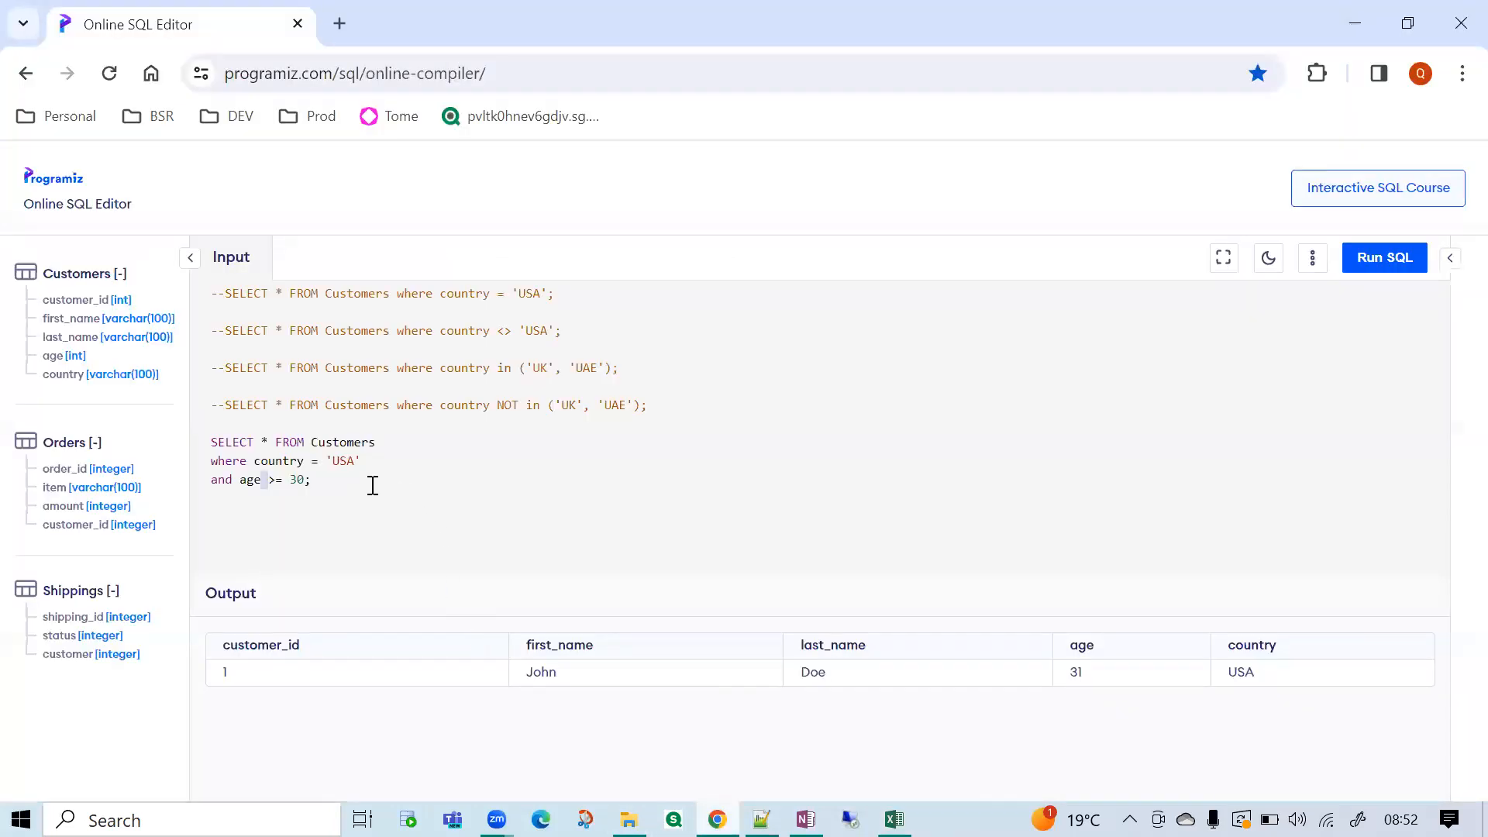
drag(372, 486, 181, 456)
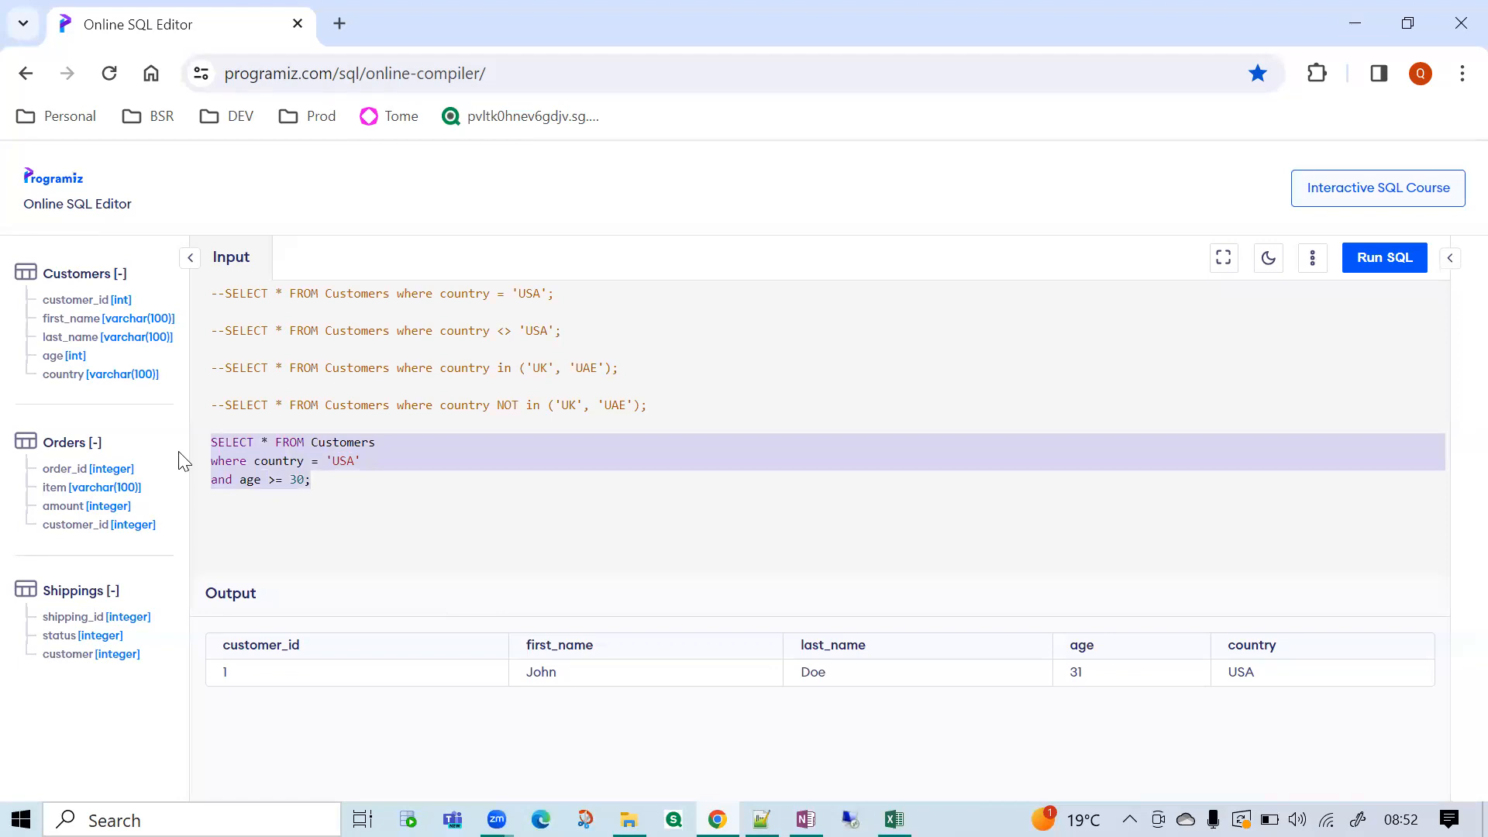
click(338, 499)
drag(378, 445, 195, 444)
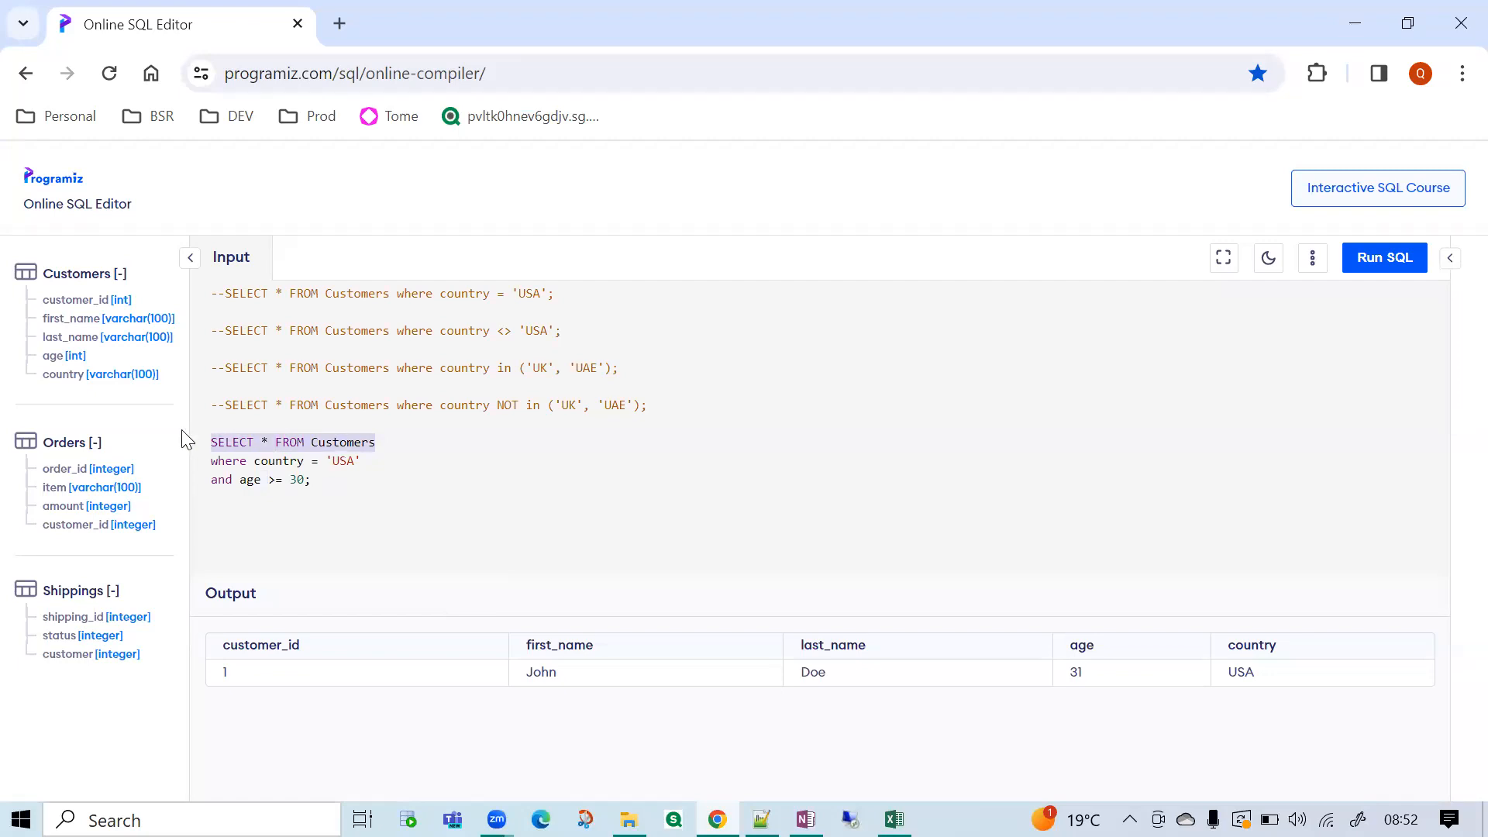
drag(366, 461, 259, 460)
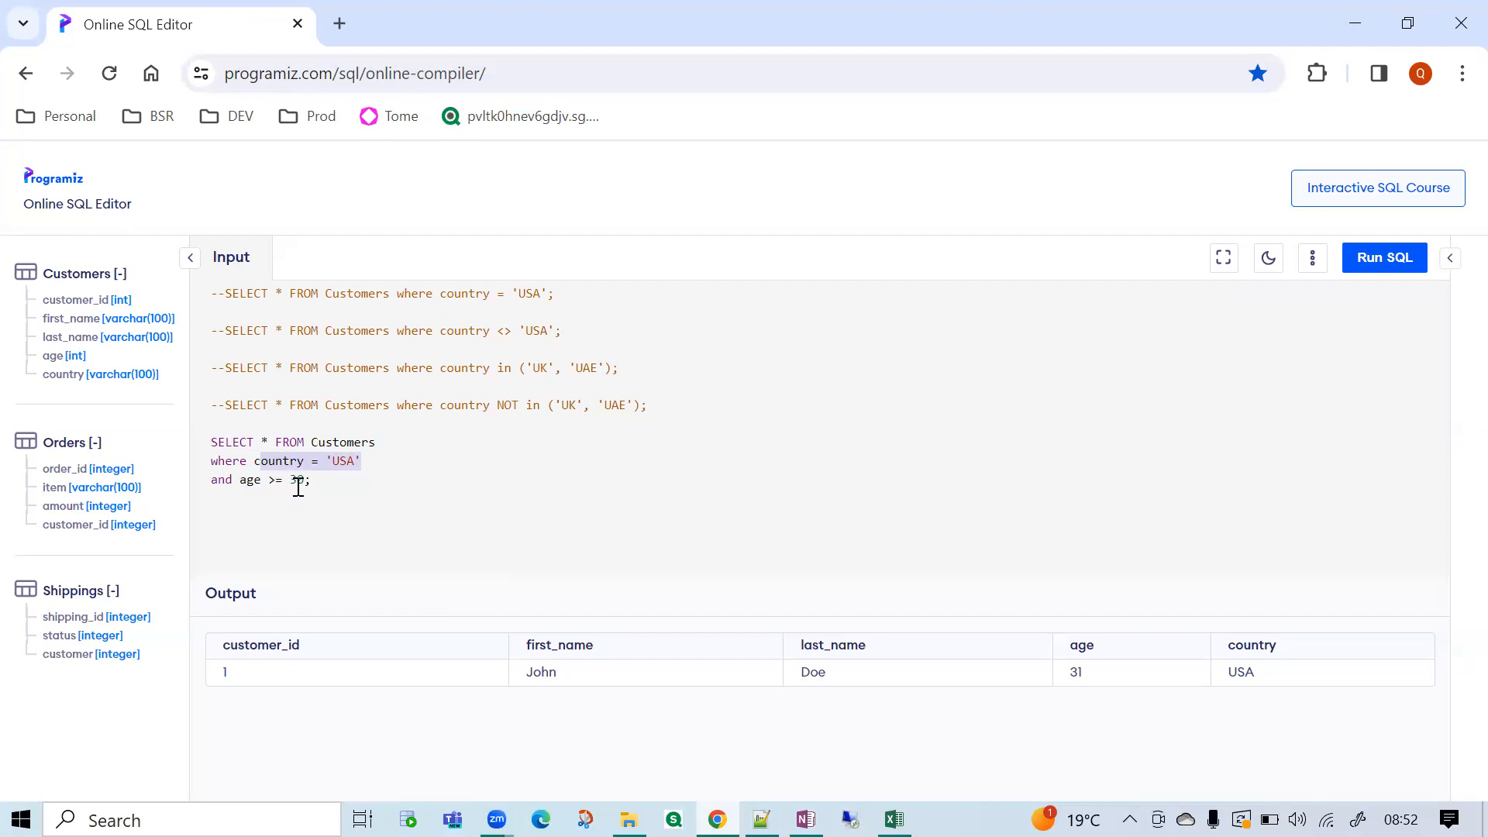
drag(321, 480, 215, 473)
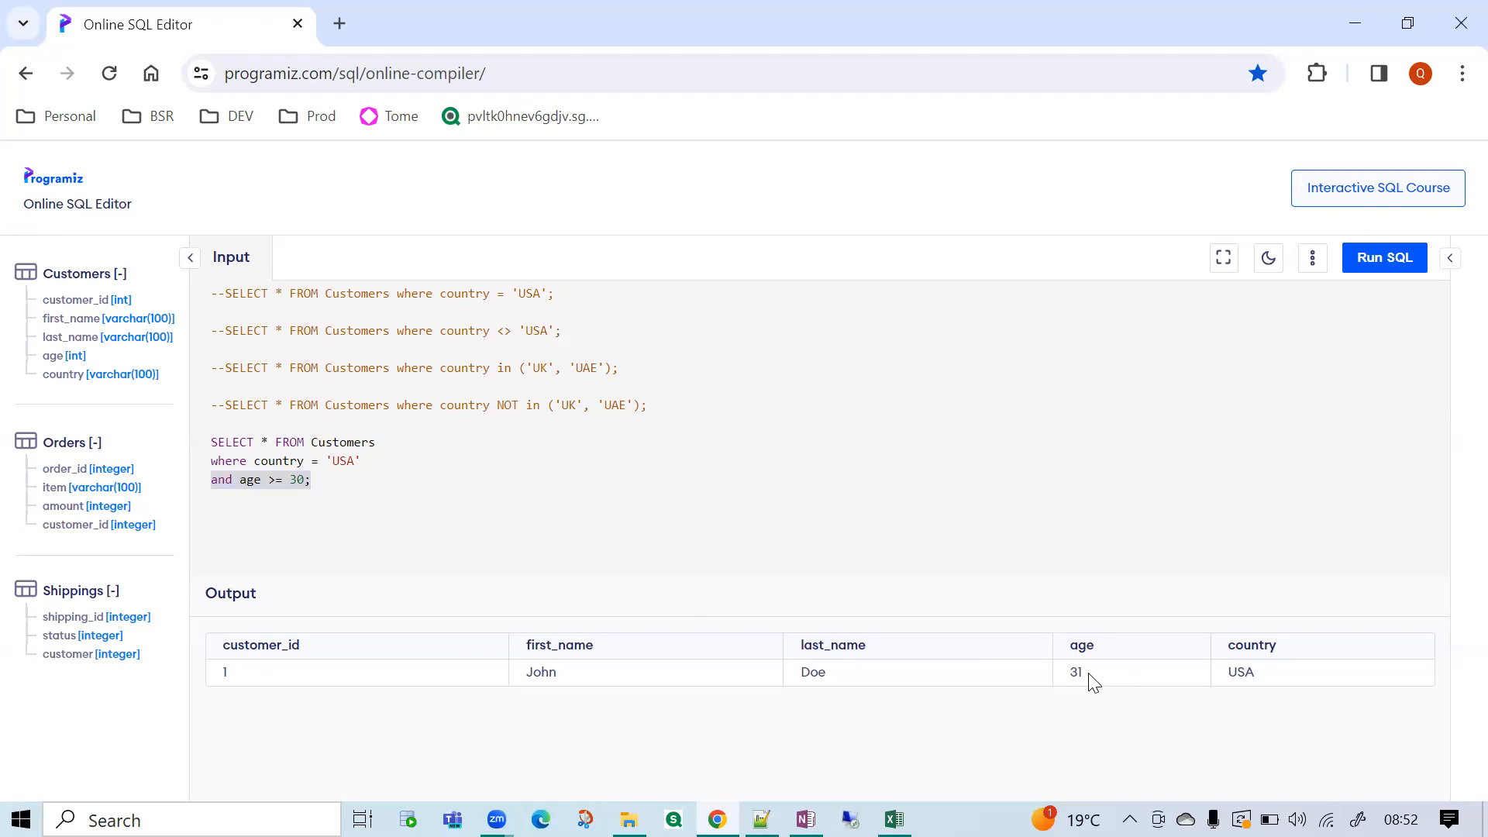
drag(364, 475, 222, 442)
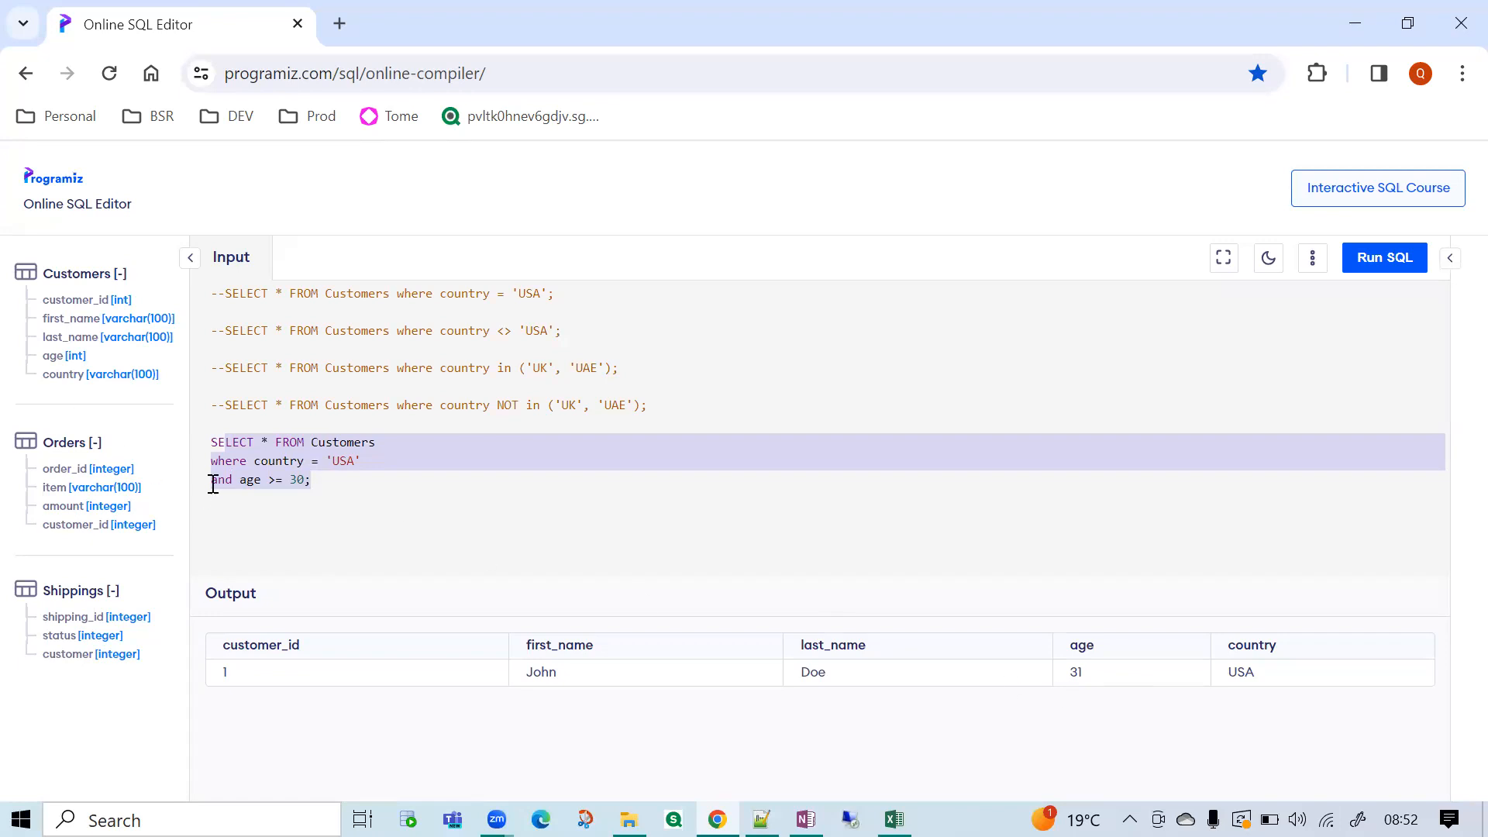
Compare the =, <>, in and >= operators across the queries by highlighting them.
click(281, 485)
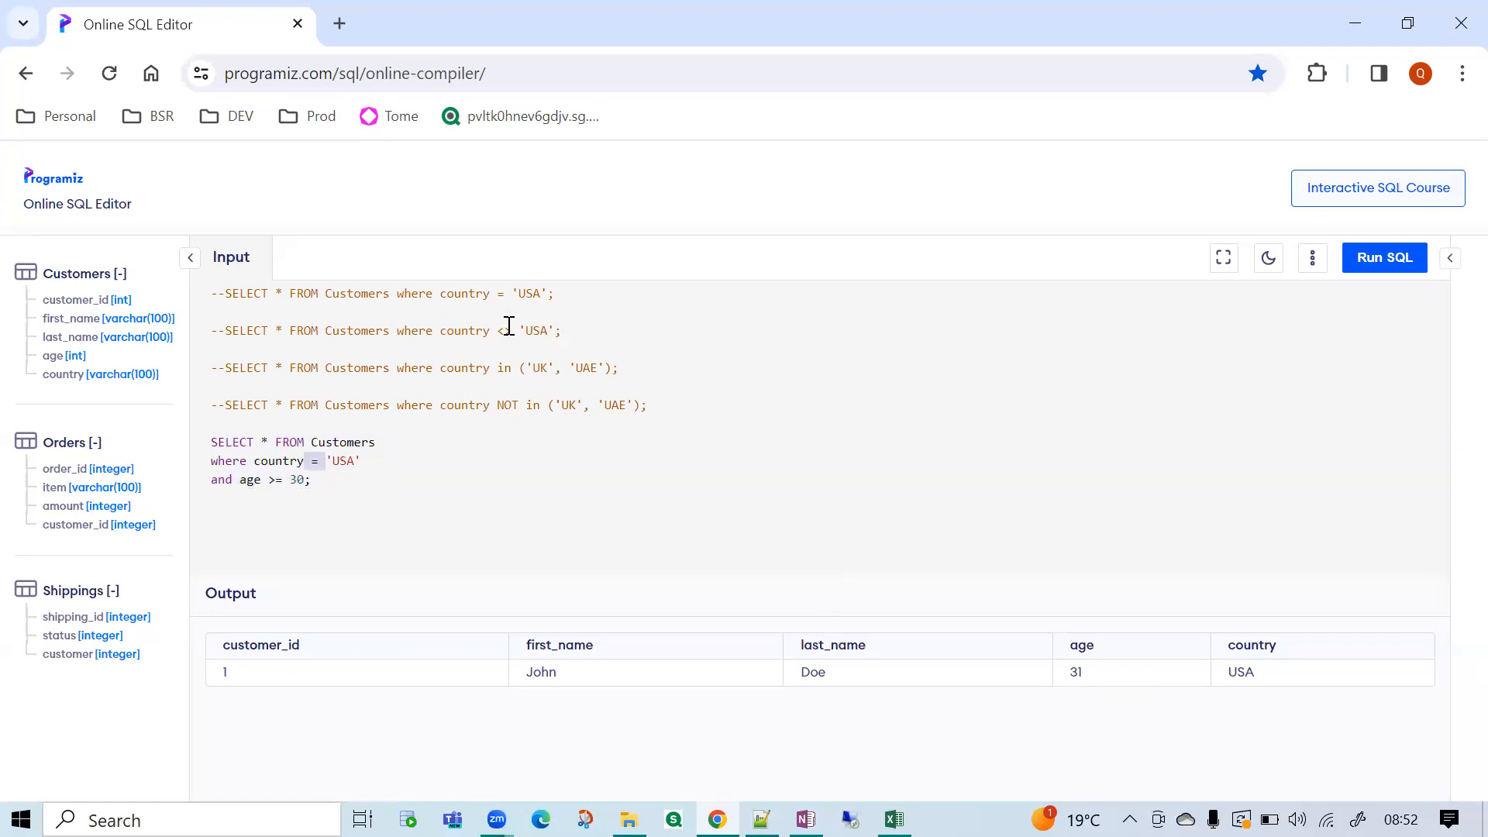
drag(498, 368, 516, 368)
drag(270, 482, 288, 482)
drag(321, 483, 227, 486)
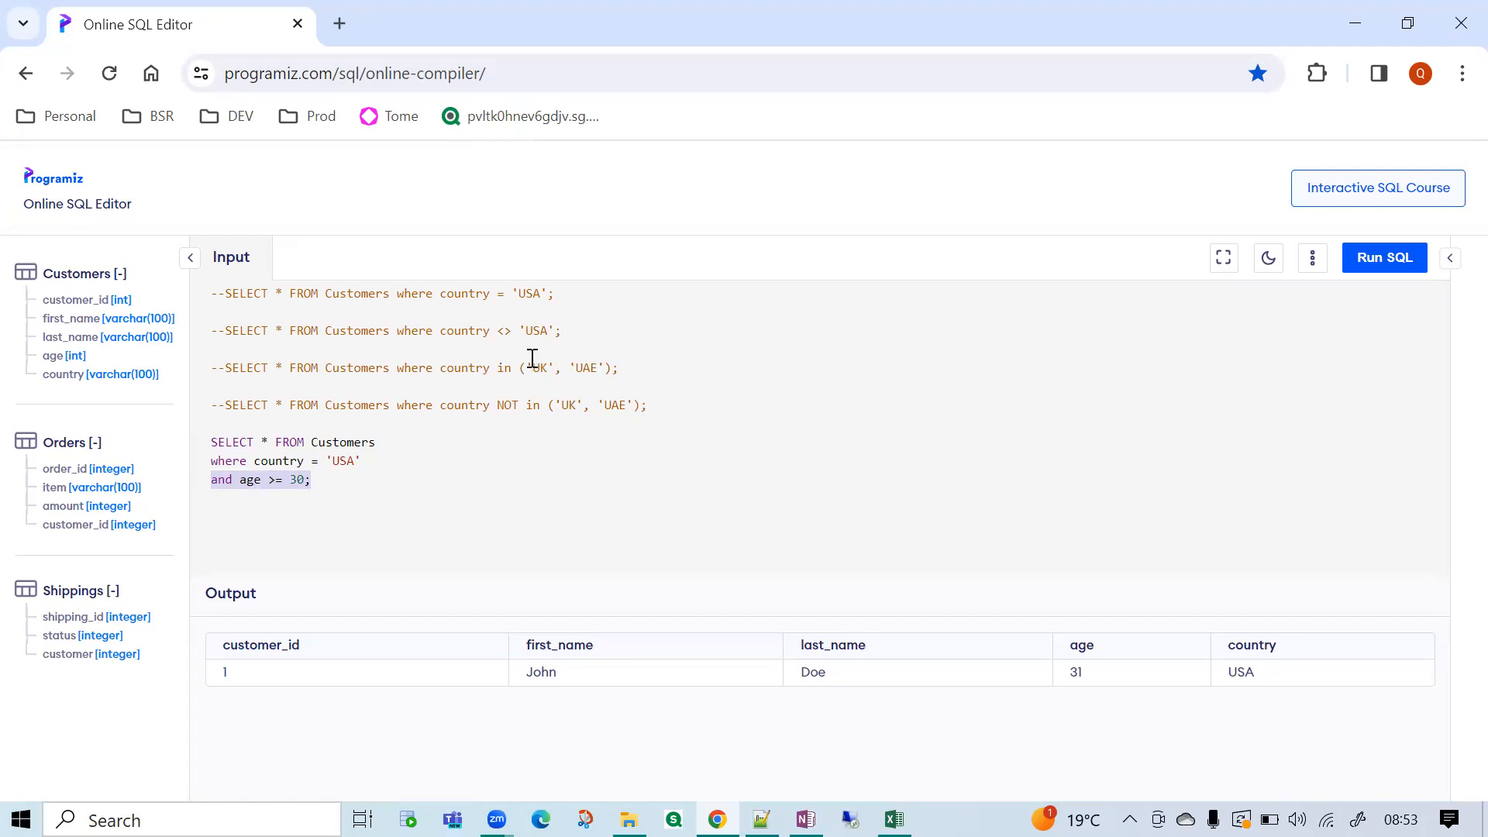
click(499, 332)
drag(499, 332, 507, 372)
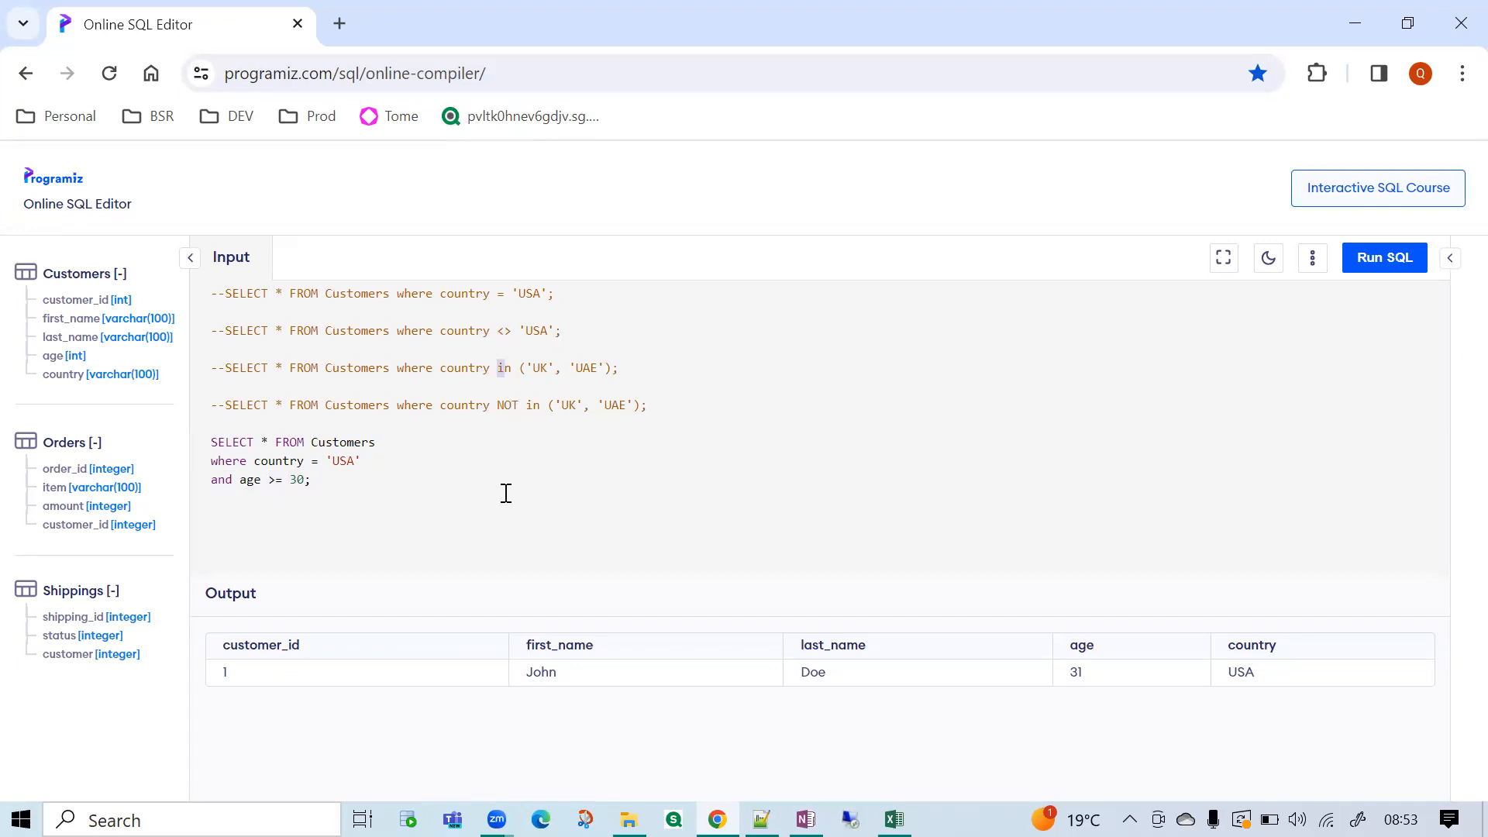
Join the three-line query with the country = 'USA' and age >= 30 conditions into a single line.
drag(395, 490, 180, 445)
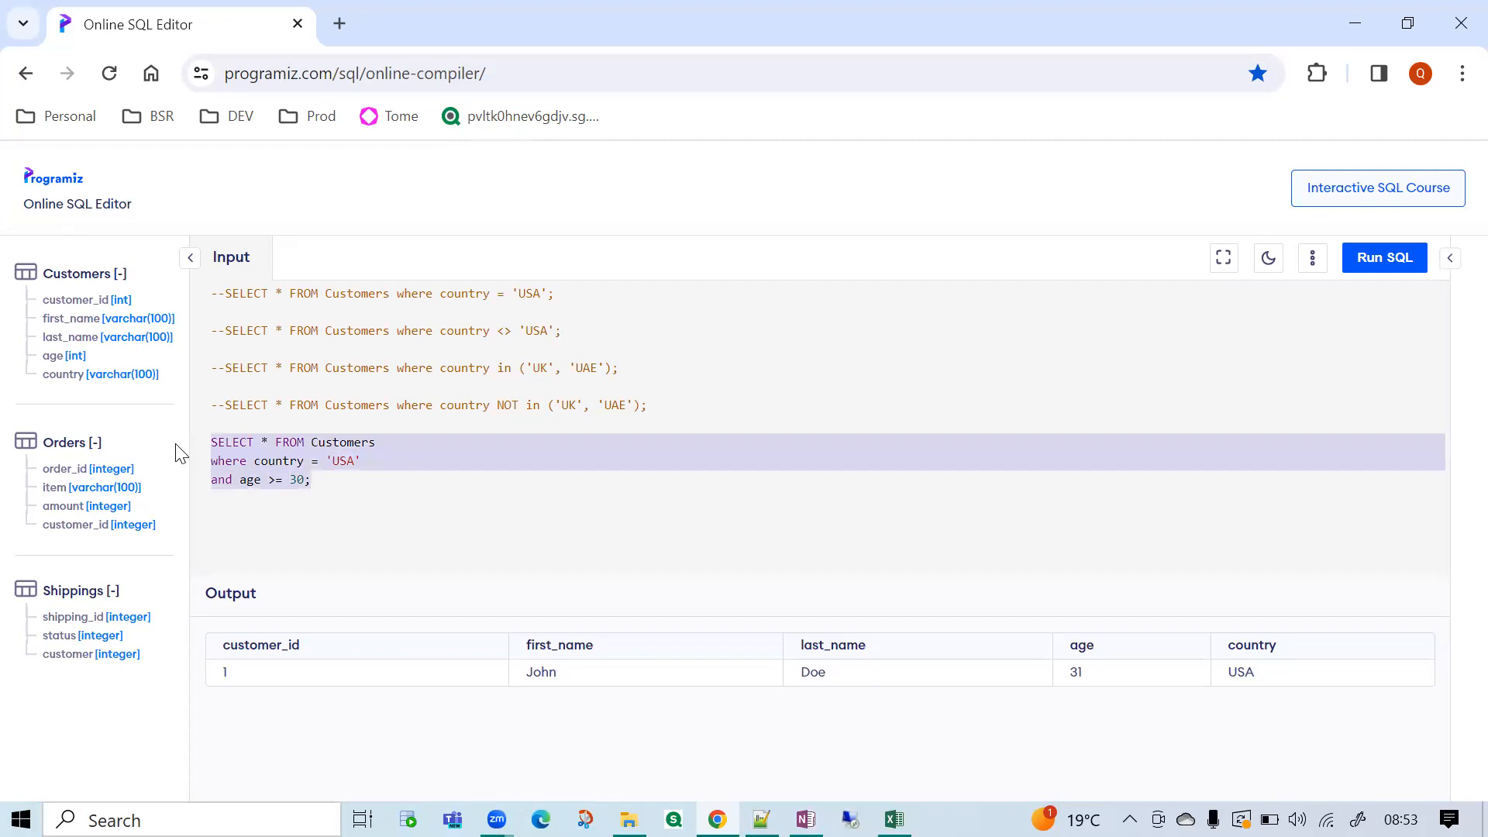
click(318, 551)
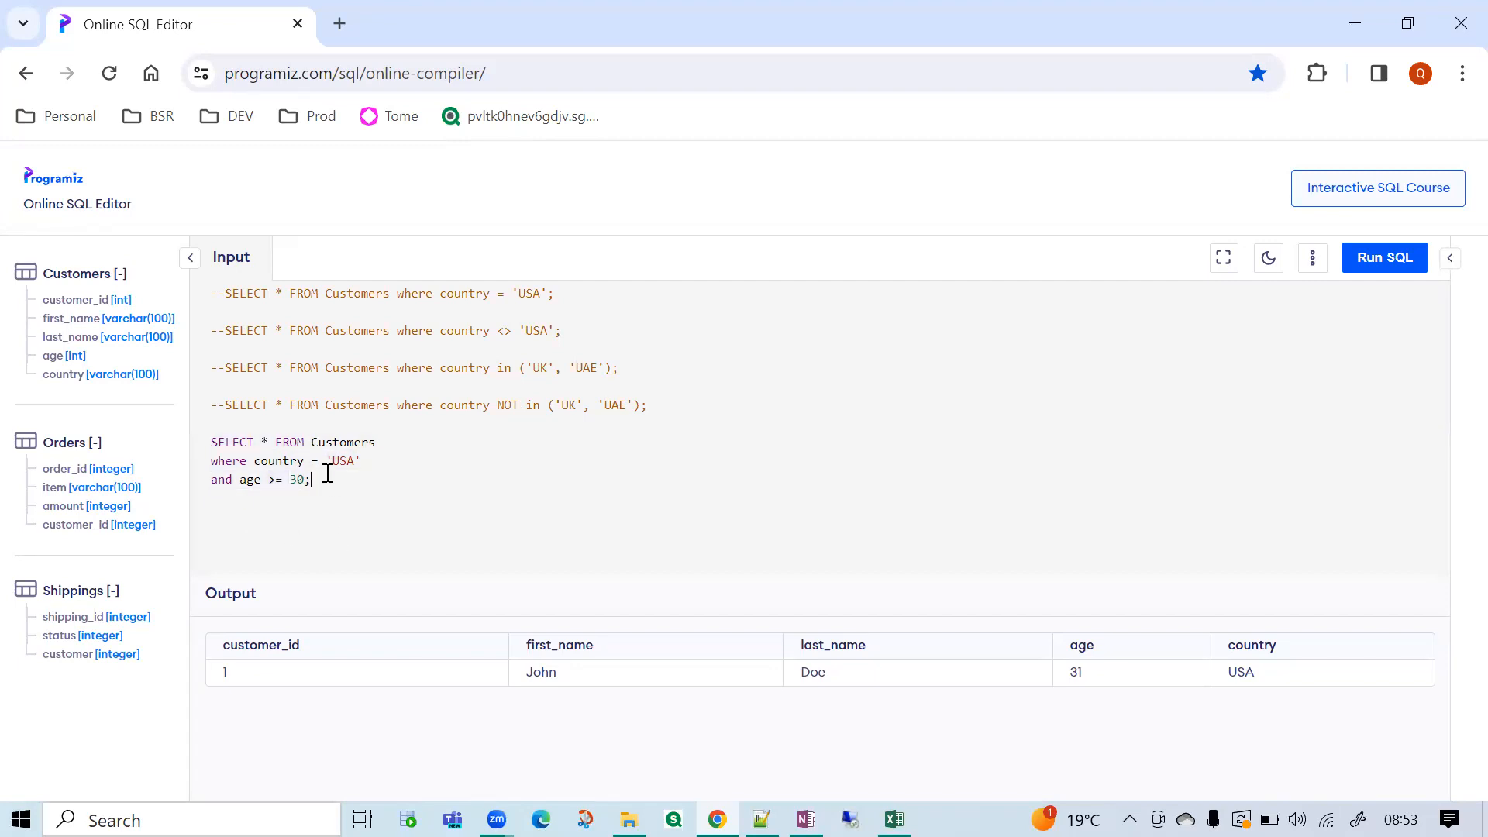
drag(324, 463, 178, 447)
click(276, 505)
click(418, 440)
key(Delete)
click(644, 443)
key(Delete)
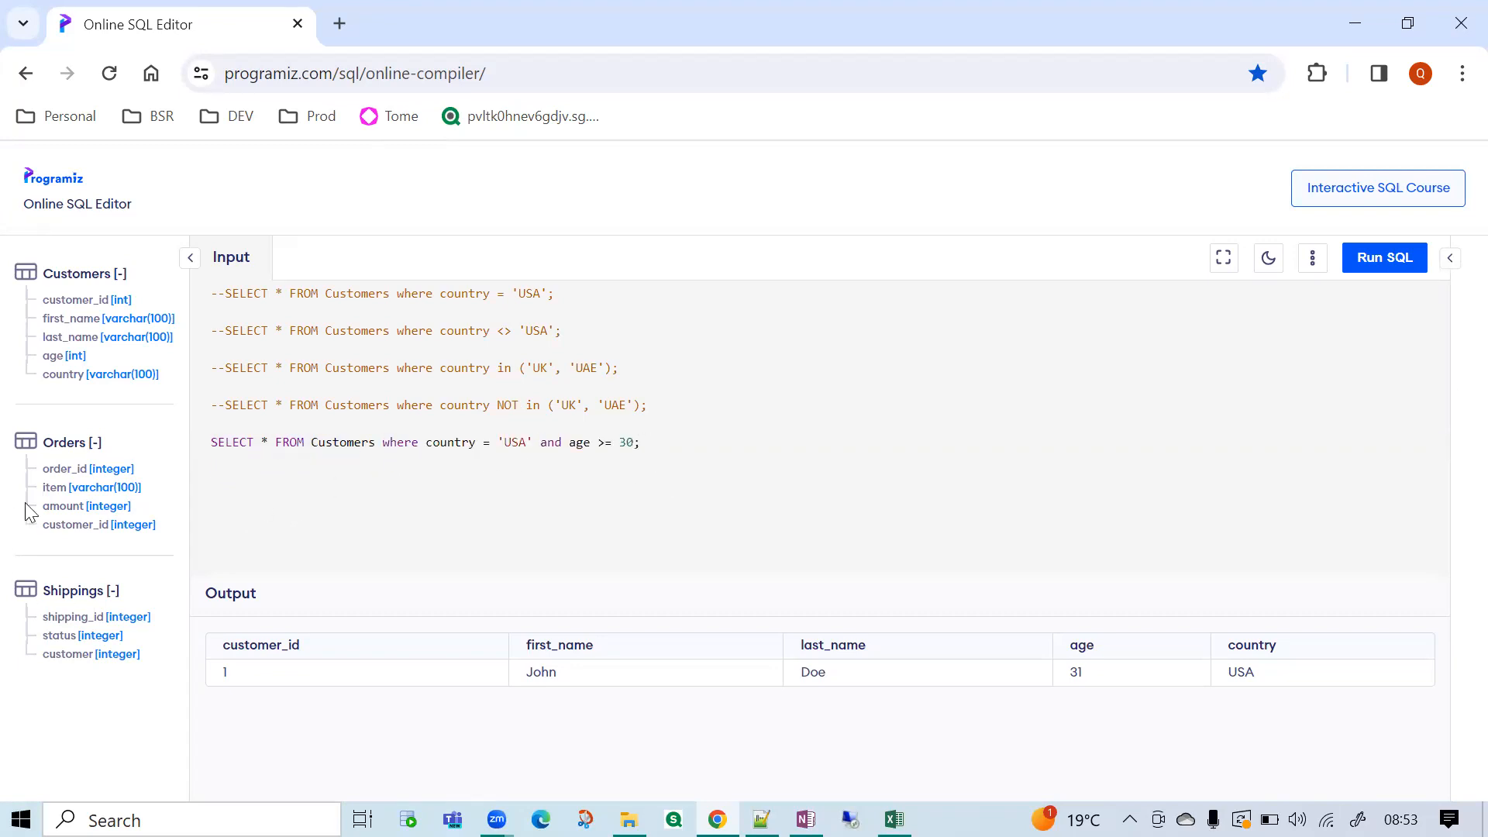
Comment out the single-line Customers query, add select * from orders; below it and run only that statement.
click(215, 440)
text(--)
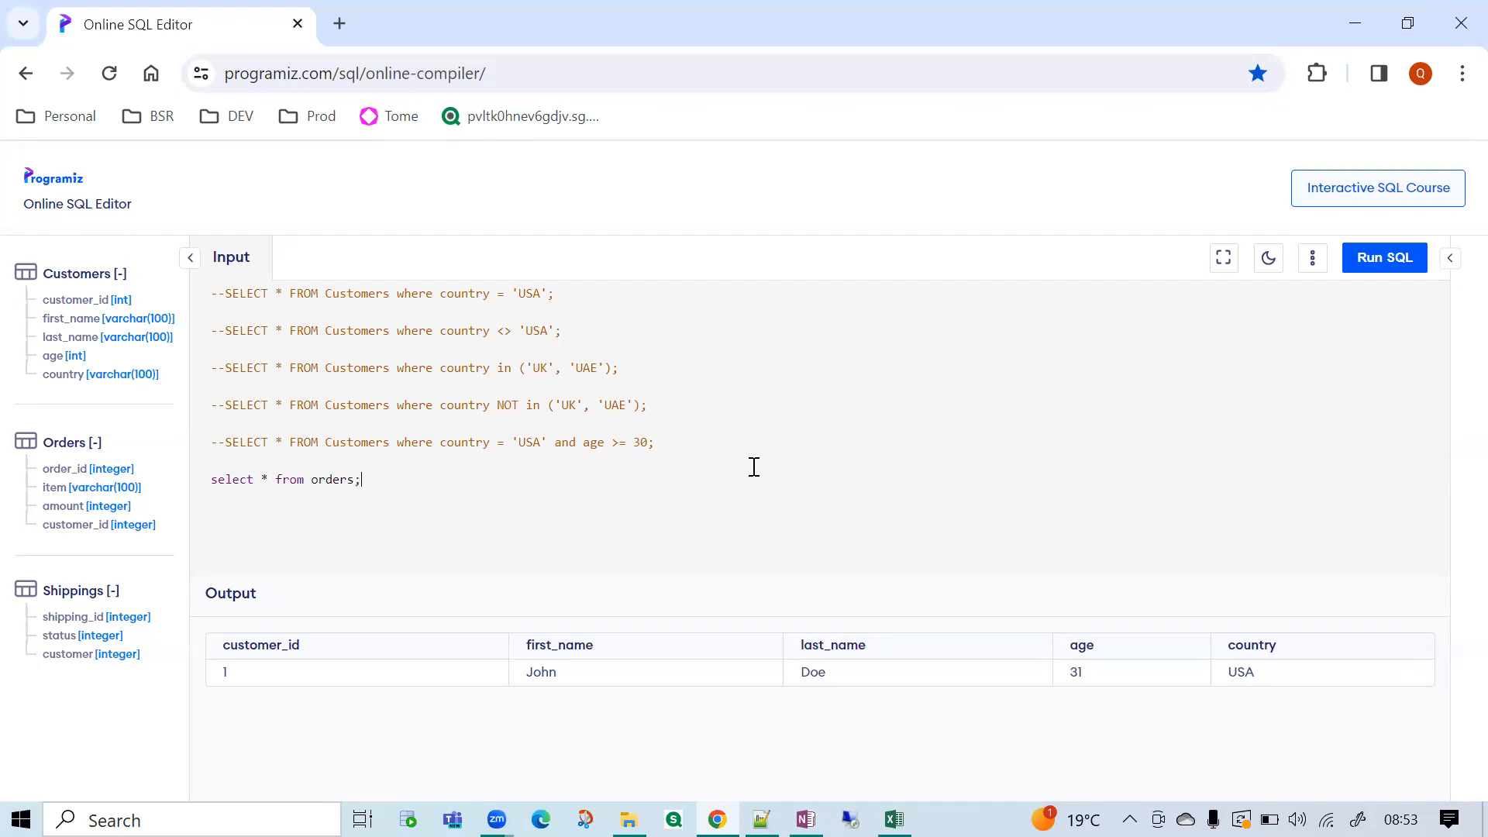
drag(363, 479, 170, 484)
click(1373, 268)
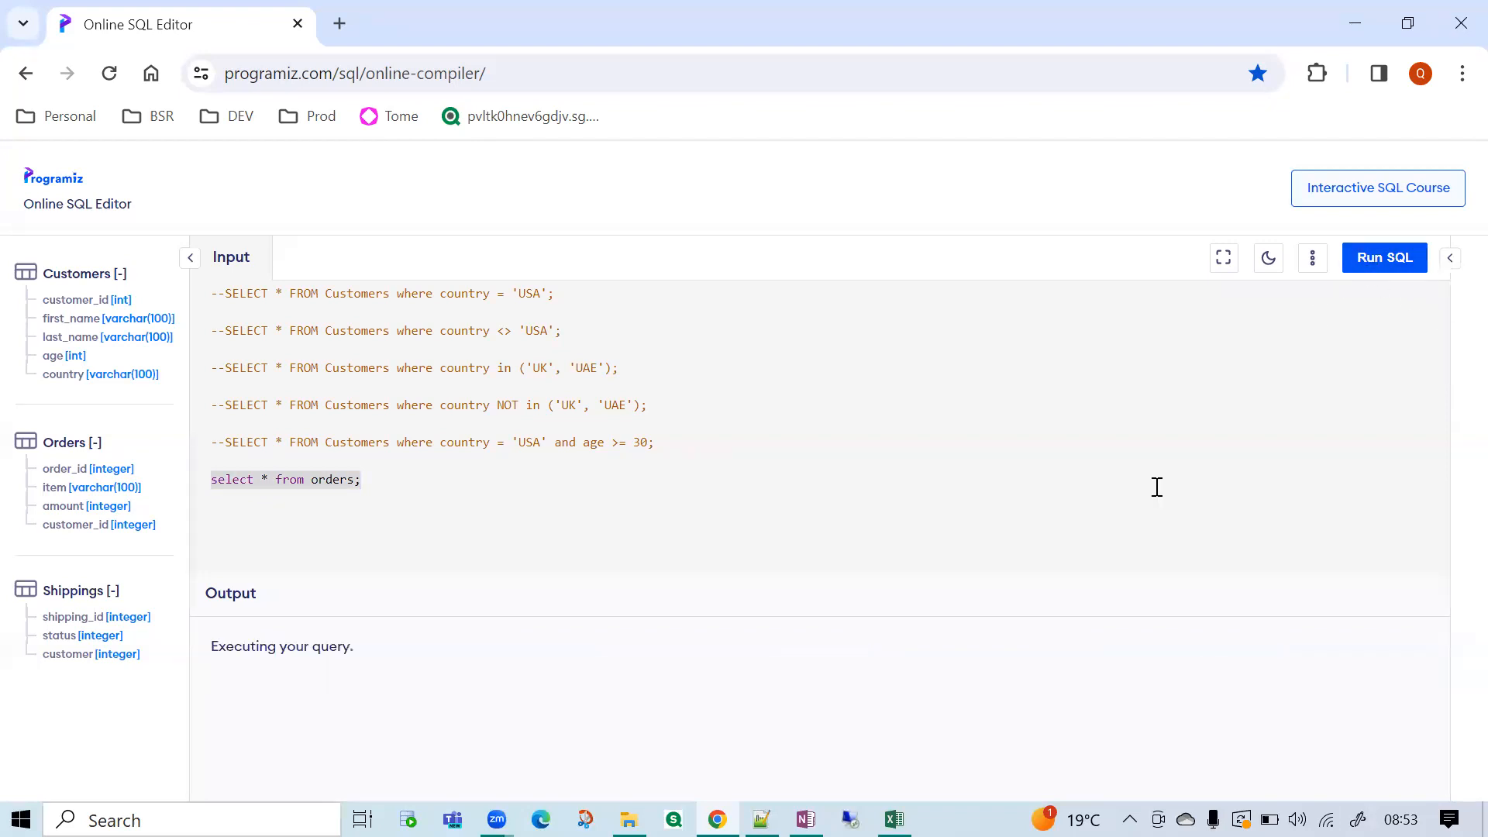
double_click(265, 478)
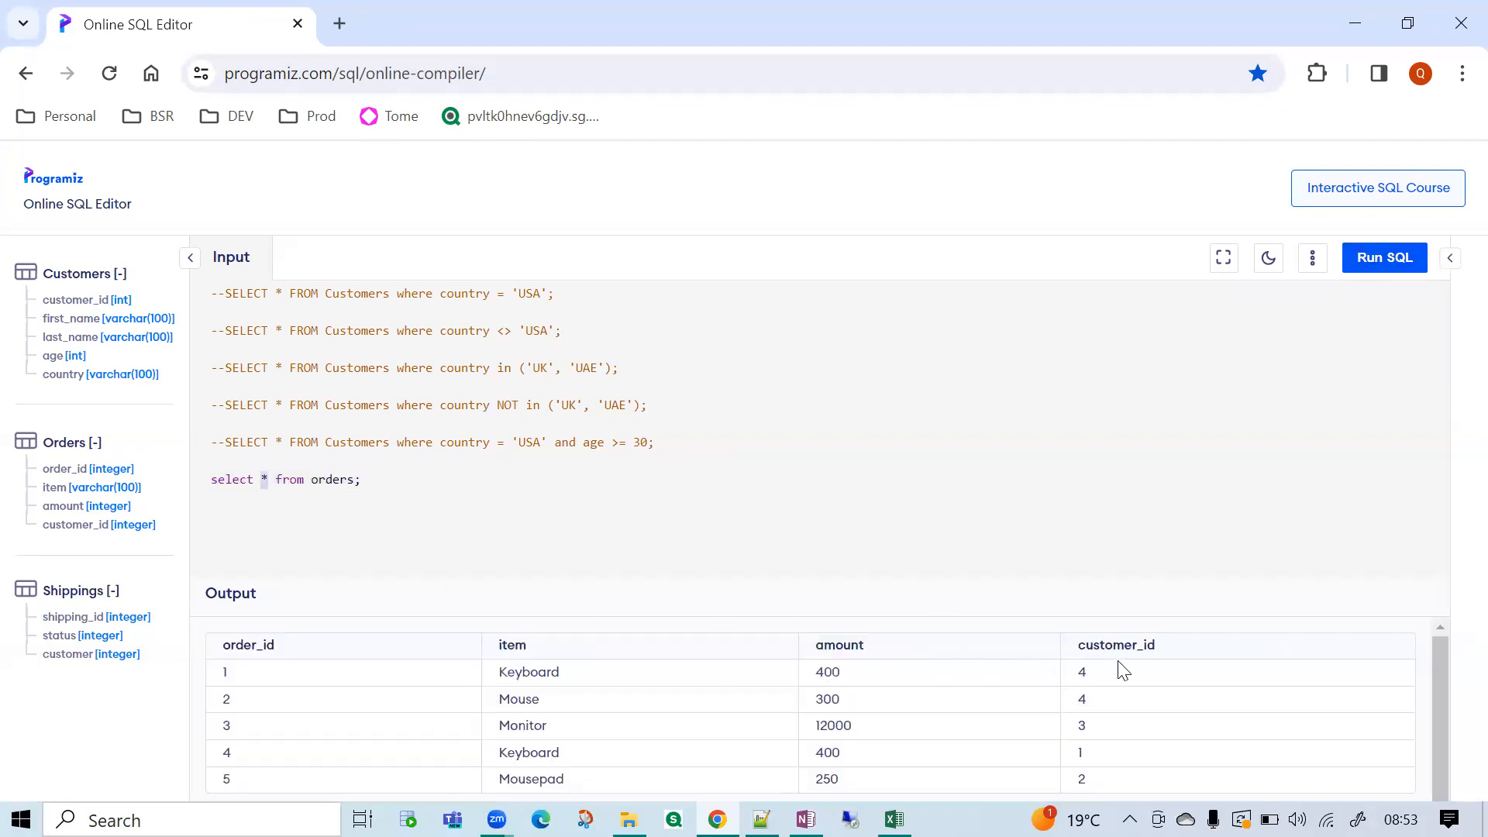
Remove the orders query's semicolon and add the condition where amount >= 300 on a new line below it.
drag(1169, 658, 571, 605)
click(702, 518)
key(BackSpace)
key(Return)
text(where)
text(amon)
key(BackSpace)
text(unt >= 300)
Run only the orders query with the amount condition and highlight the returned amounts.
drag(855, 761, 811, 674)
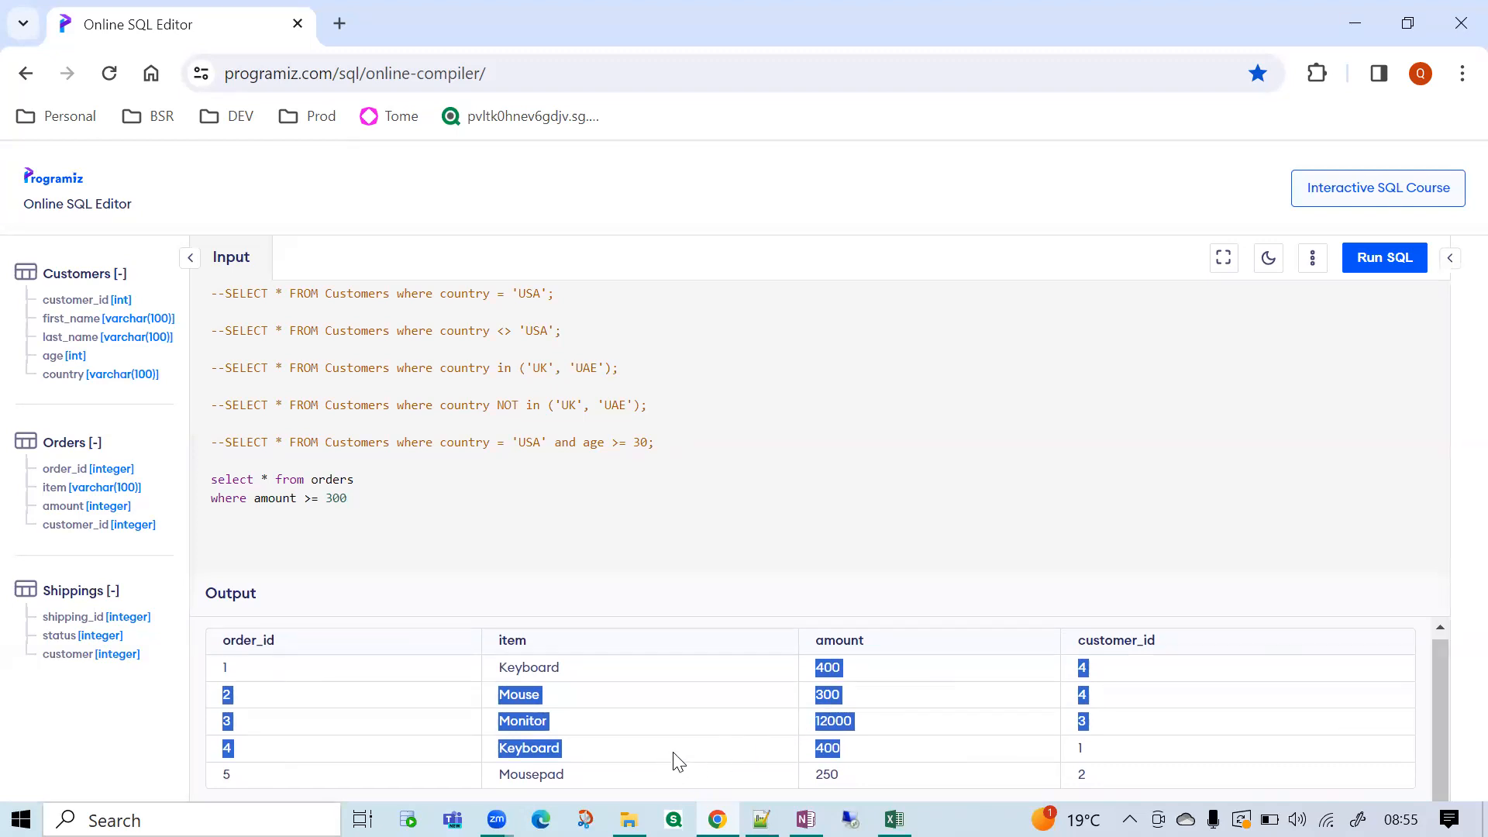
click(395, 506)
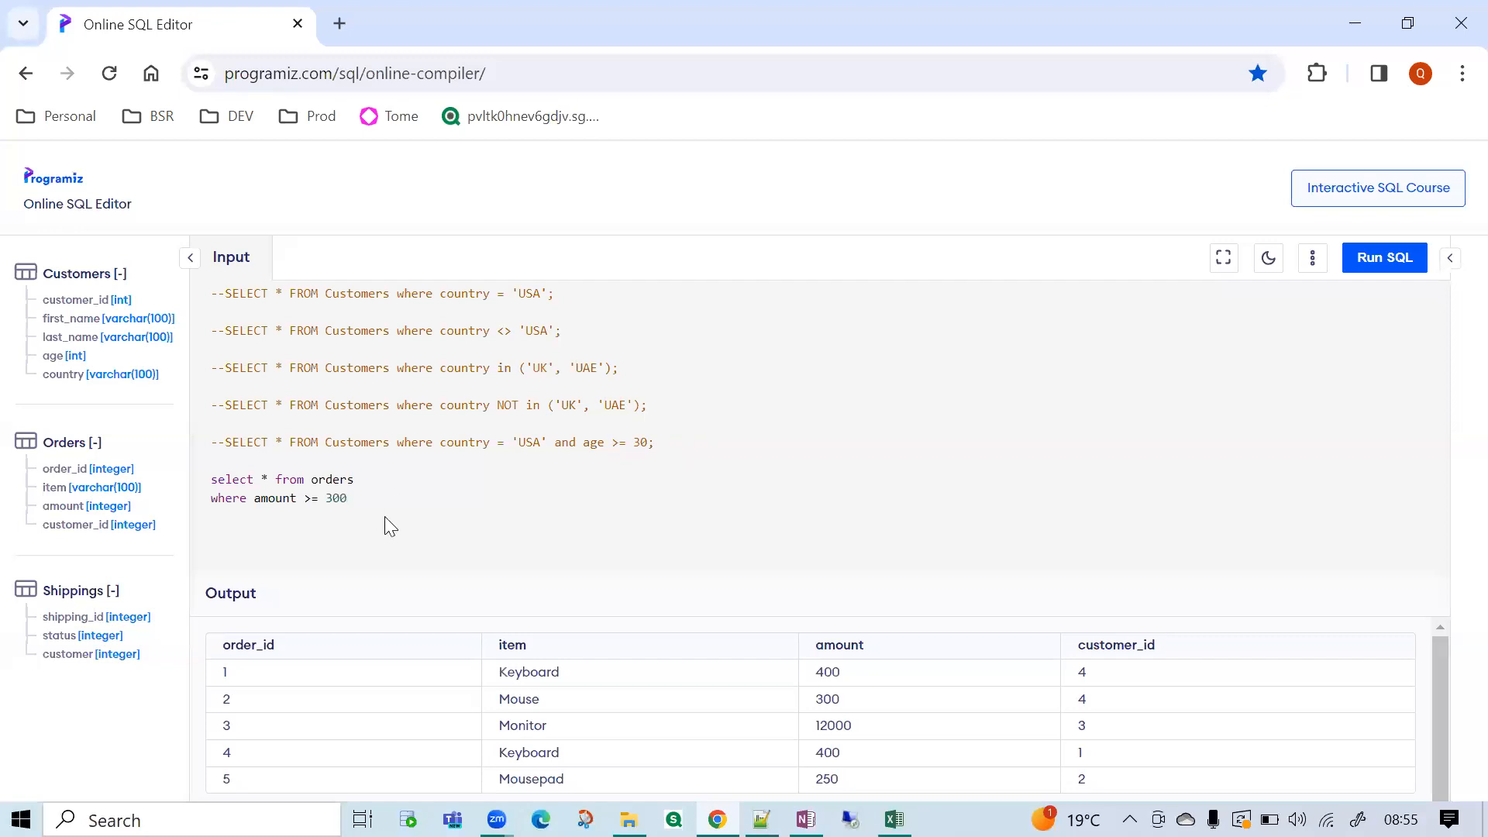
drag(349, 500, 210, 475)
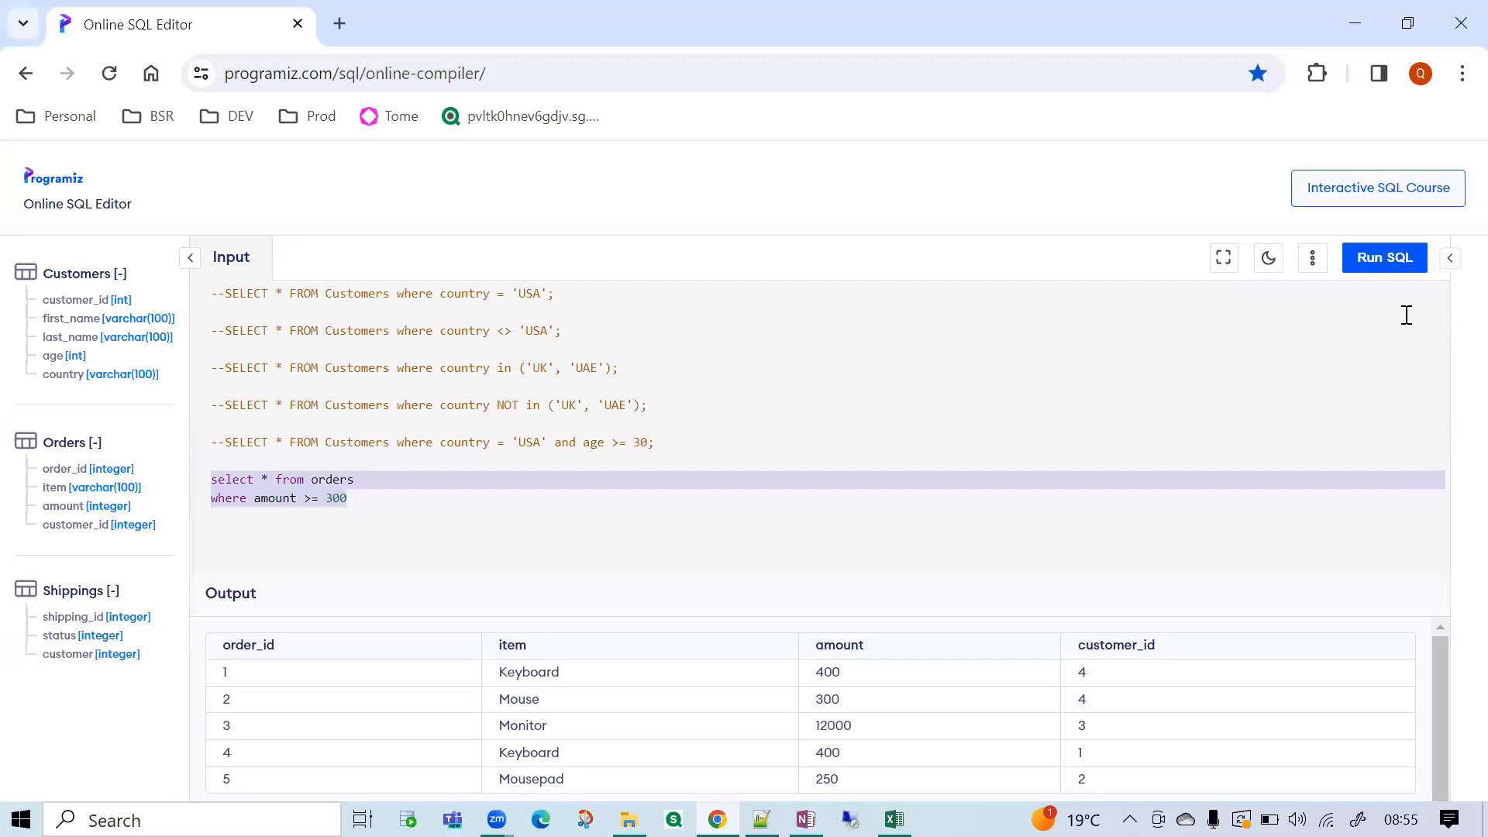
click(1385, 258)
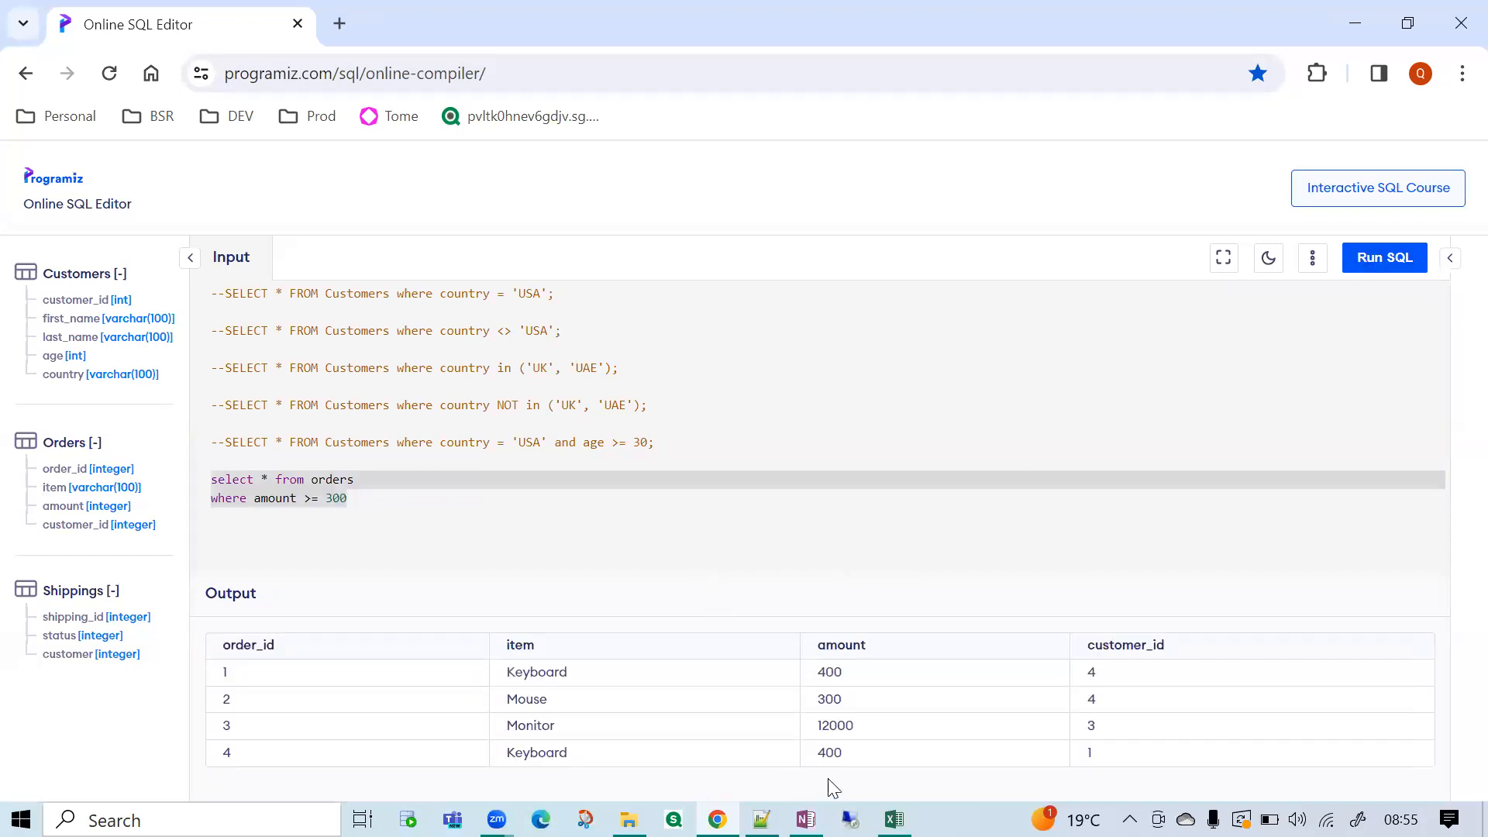
drag(851, 752, 823, 702)
click(660, 527)
double_click(831, 699)
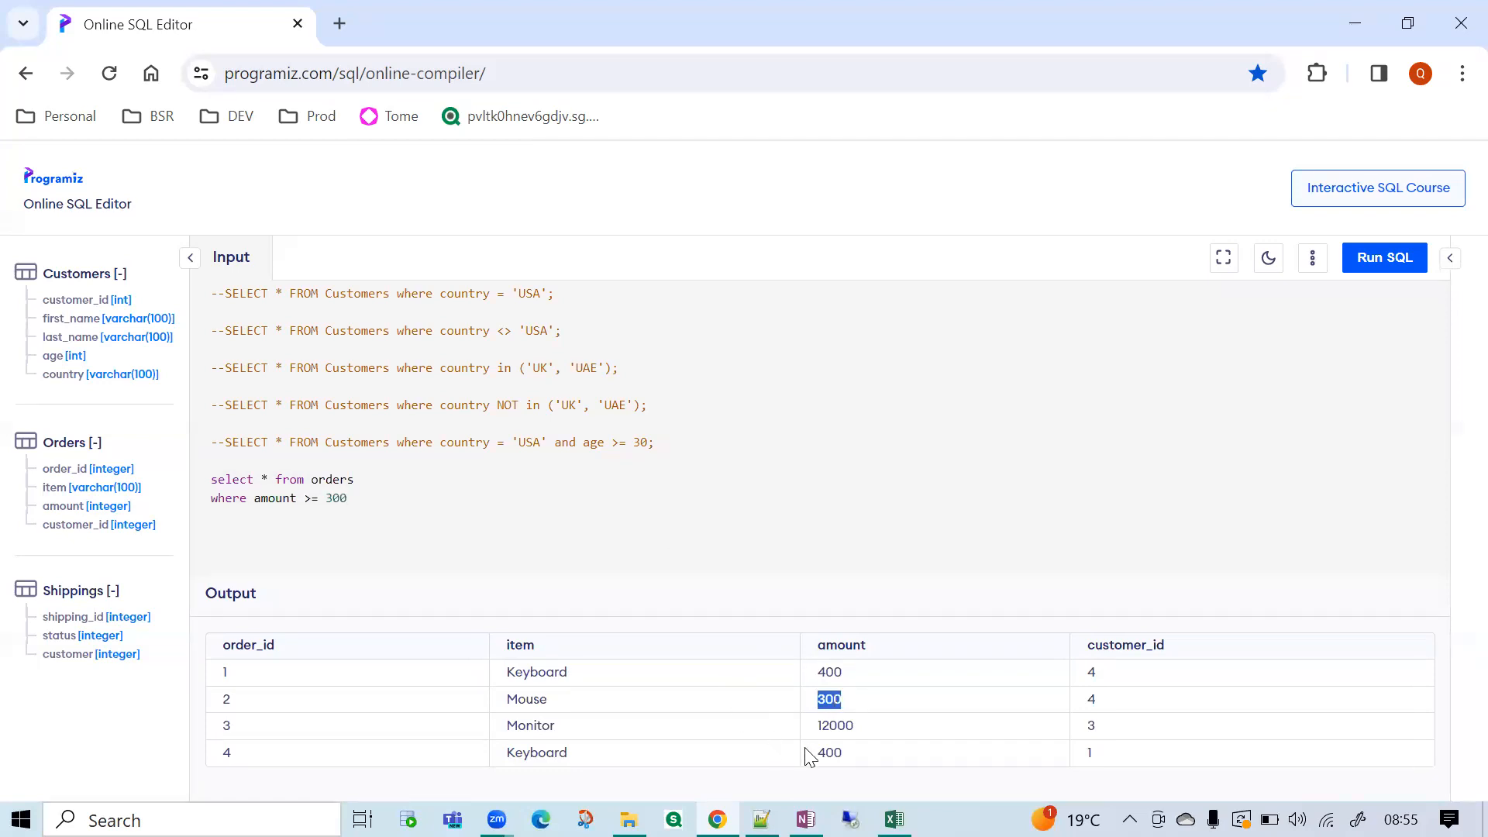
Change the amount limit in the orders query to 301 and run only that query.
click(399, 499)
key(BackSpace)
text(1)
double_click(524, 700)
double_click(828, 701)
drag(326, 498, 211, 479)
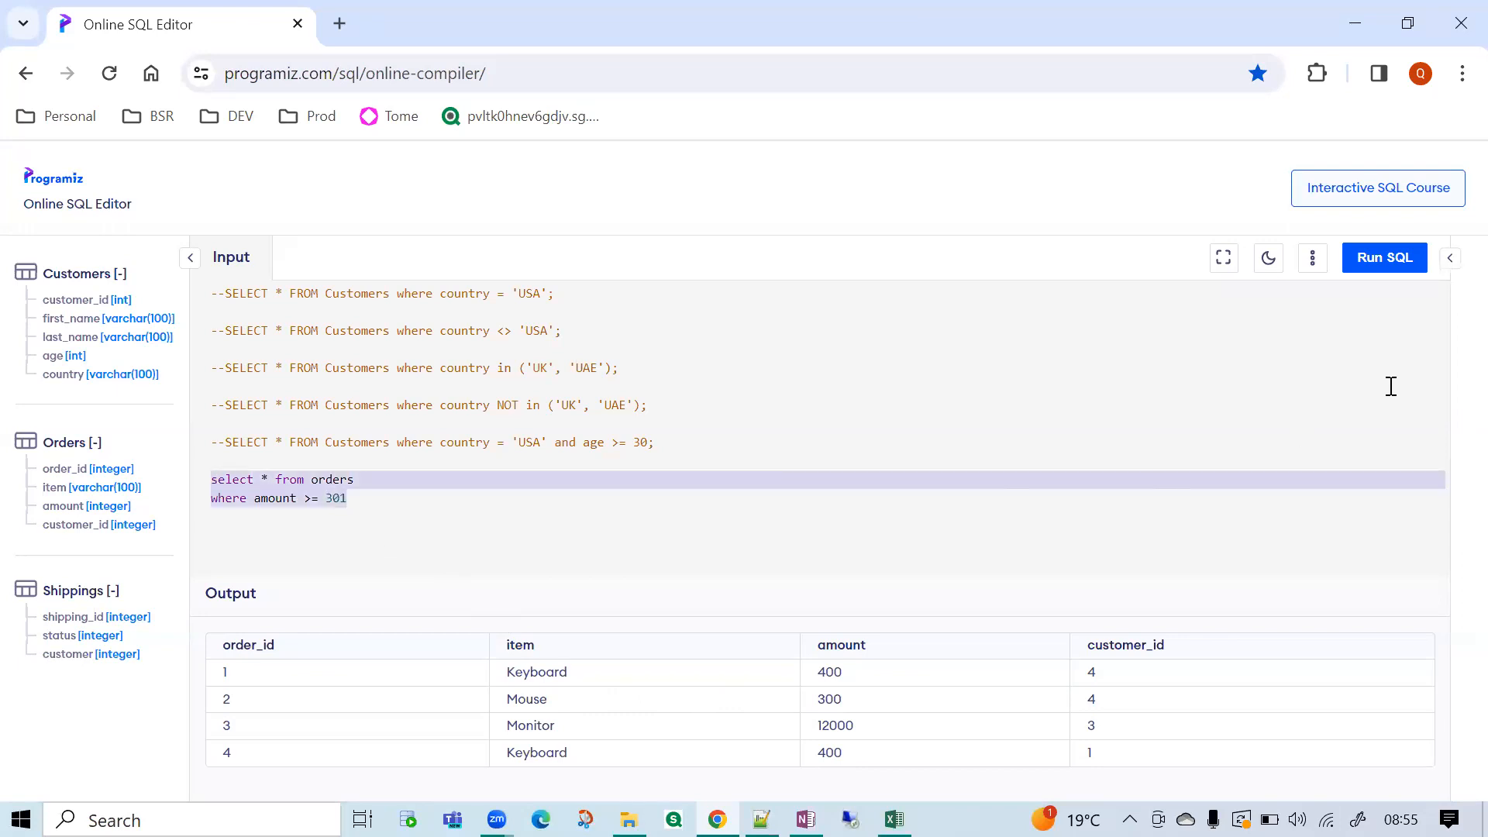
click(1386, 260)
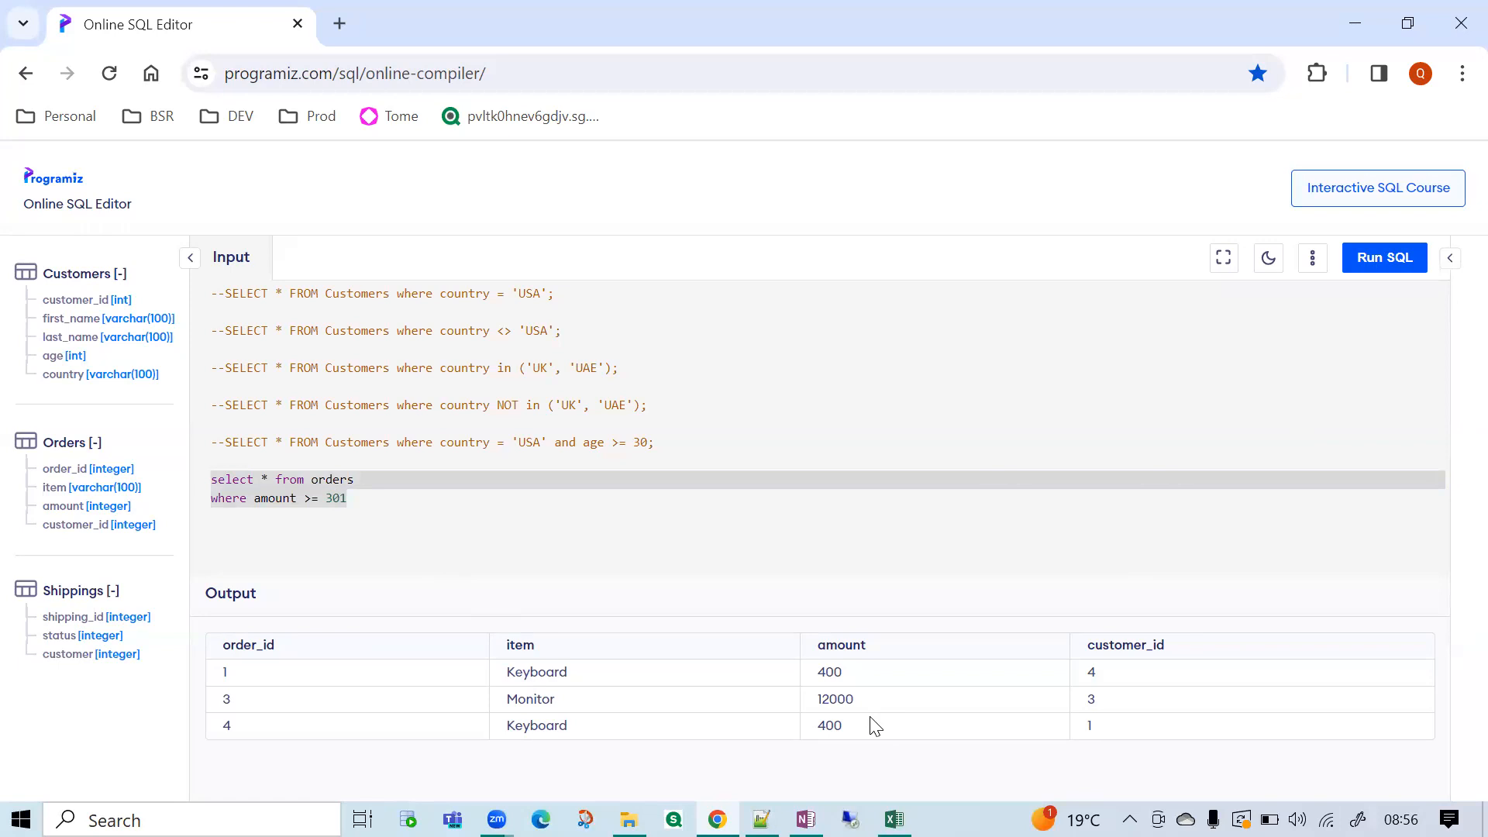
Join the orders query into a single line and add select * from Shippings below it, copying the table name from the schema list.
click(363, 480)
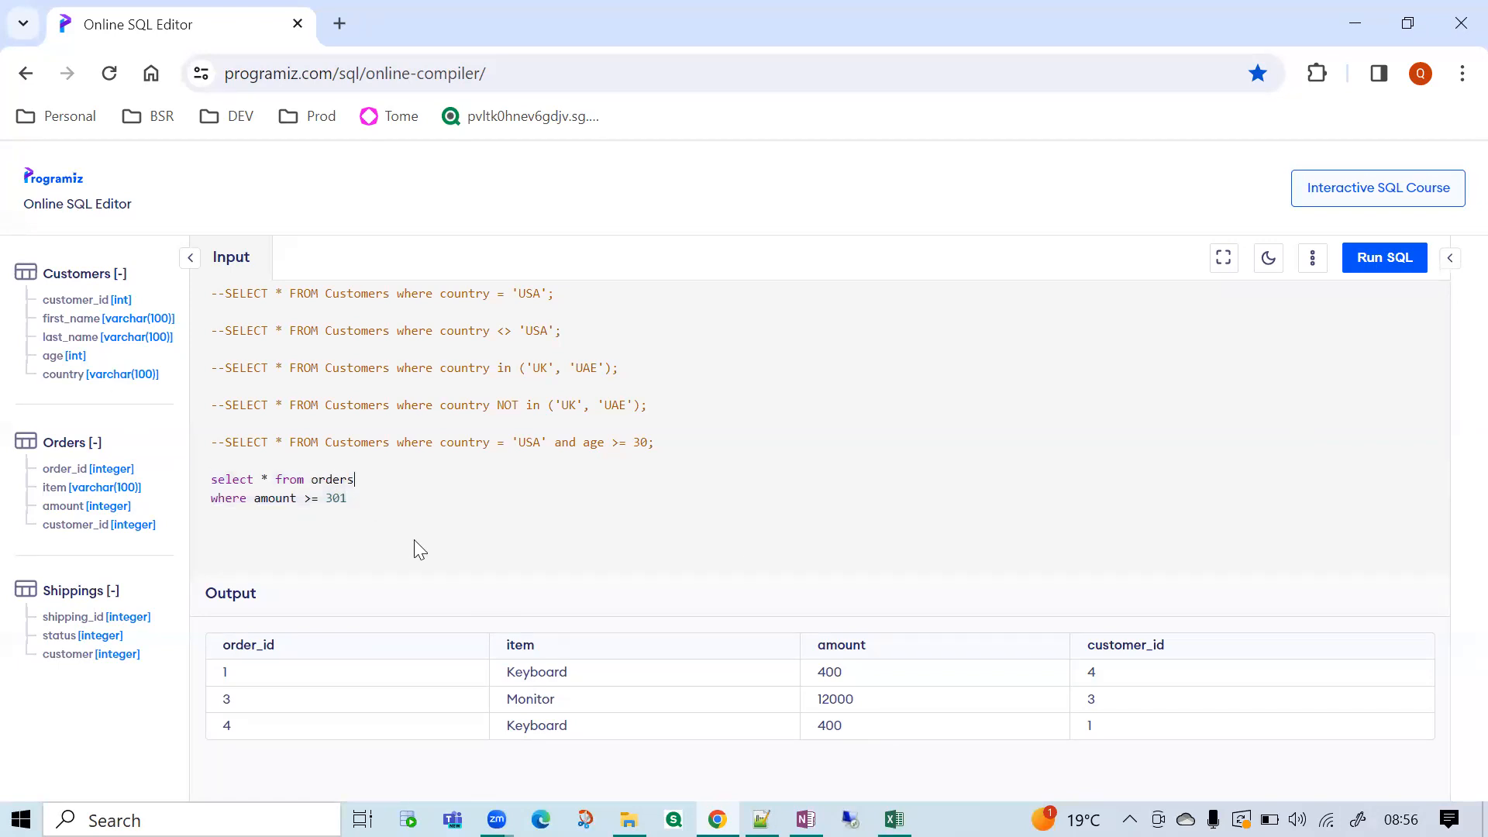
key(Delete)
click(562, 475)
key(Return)
text(selec)
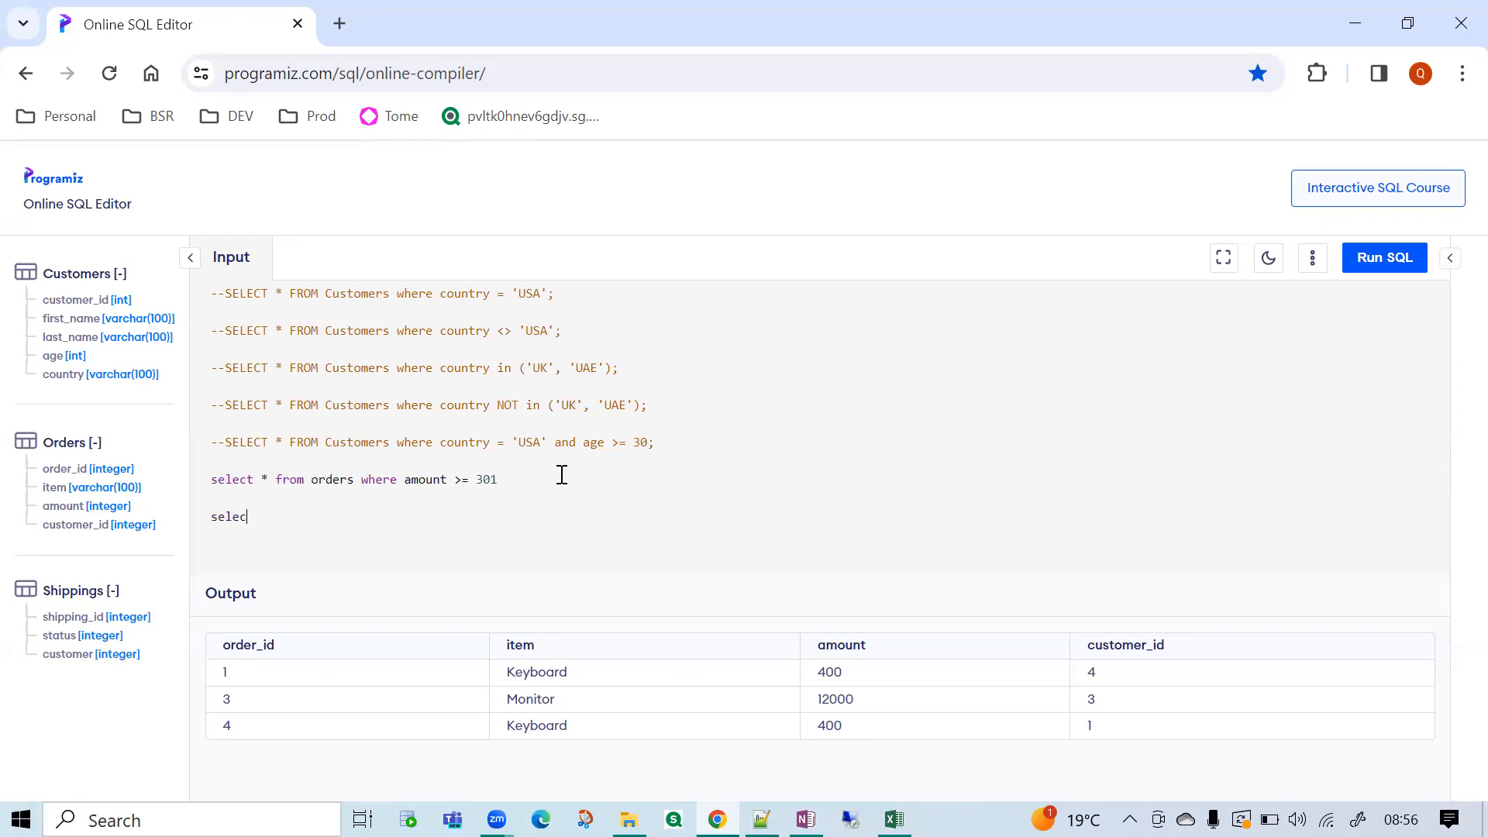
text(t * from shipping)
drag(44, 590, 104, 590)
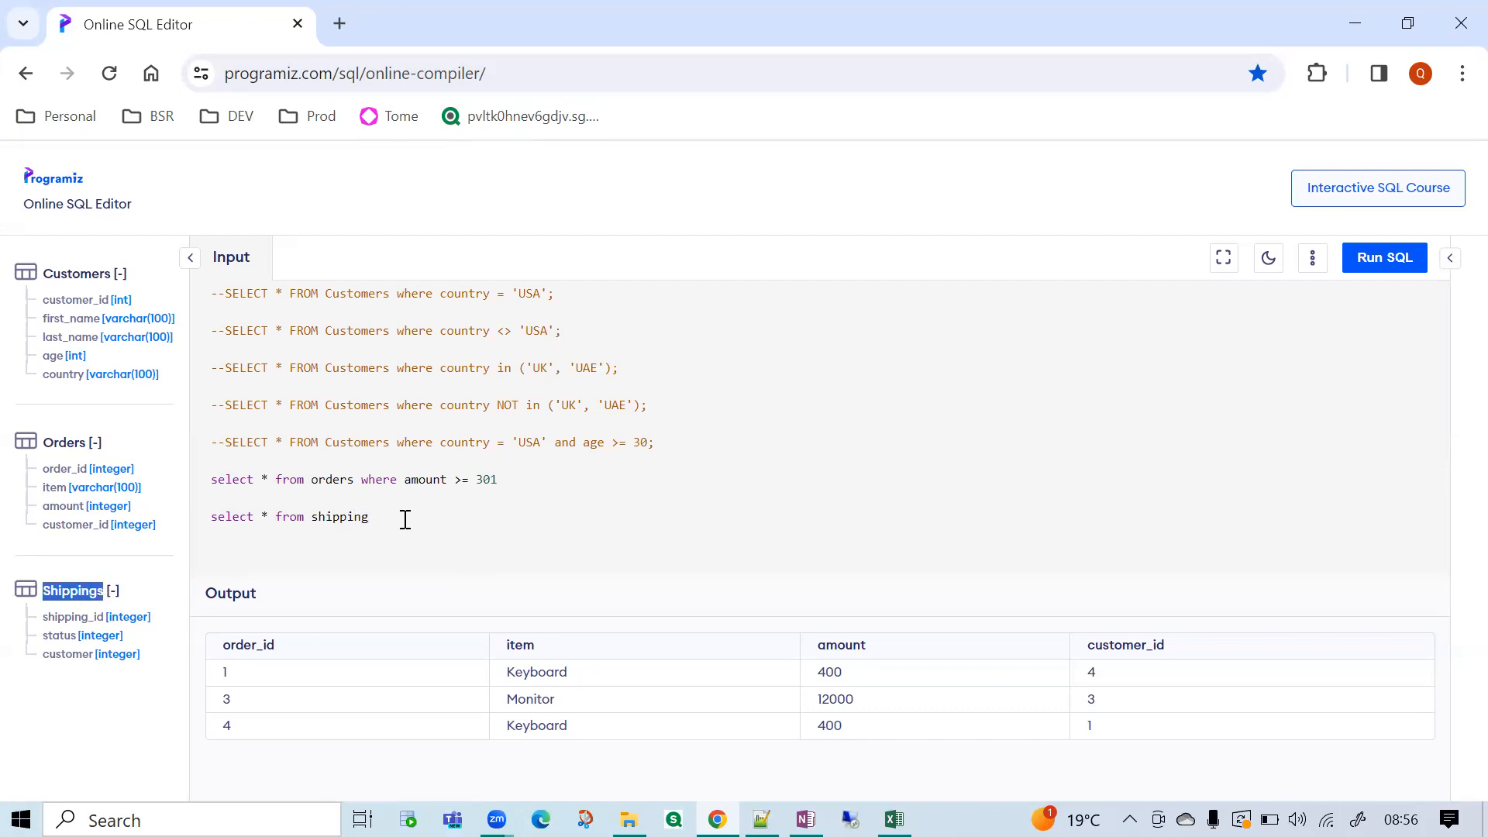
key(ctrl+c)
double_click(341, 517)
key(ctrl+v)
Comment out the orders query, run the Shippings query and look through its rows.
click(212, 481)
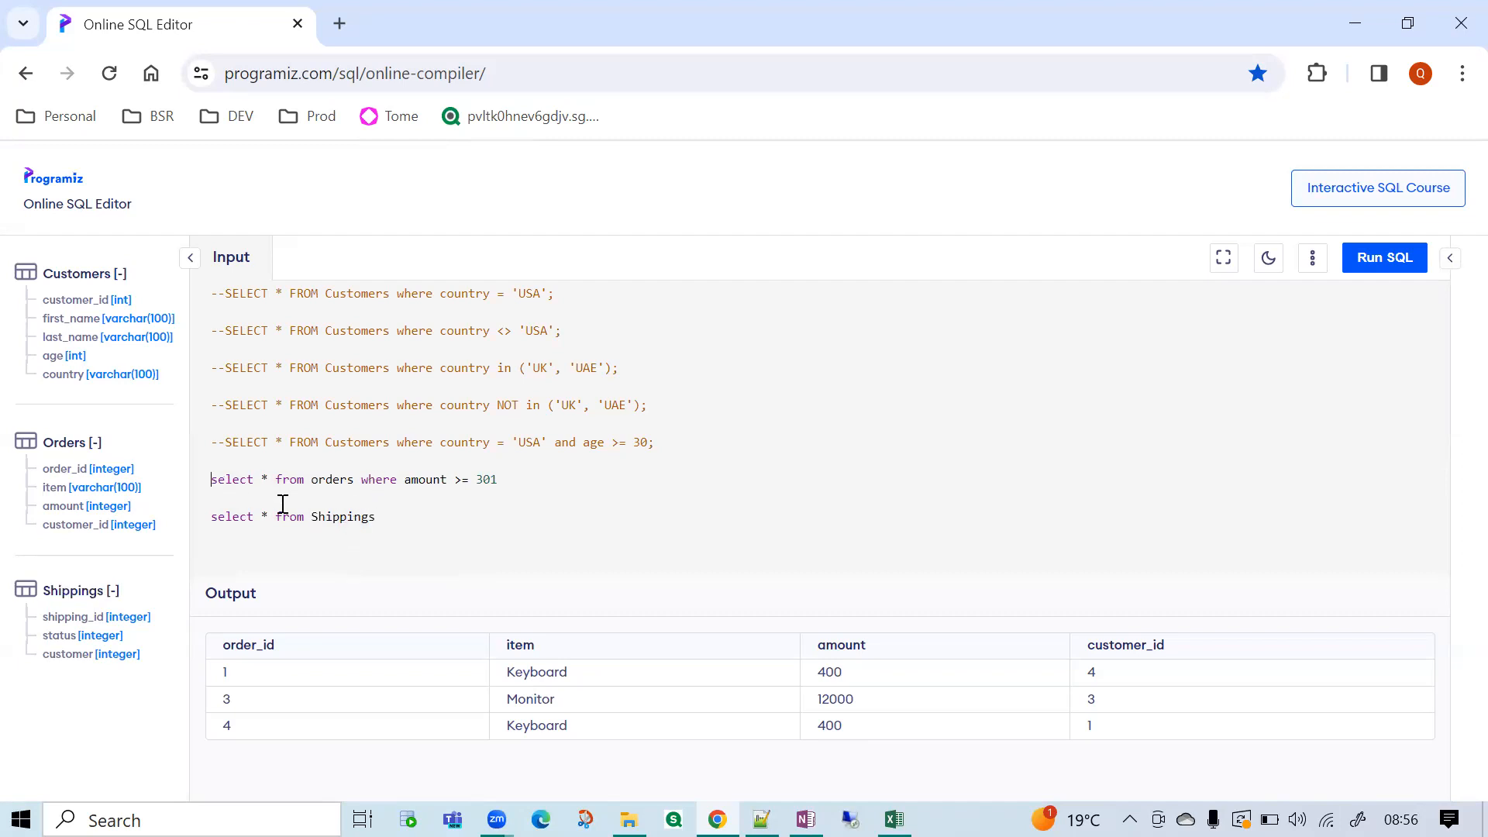
text(--)
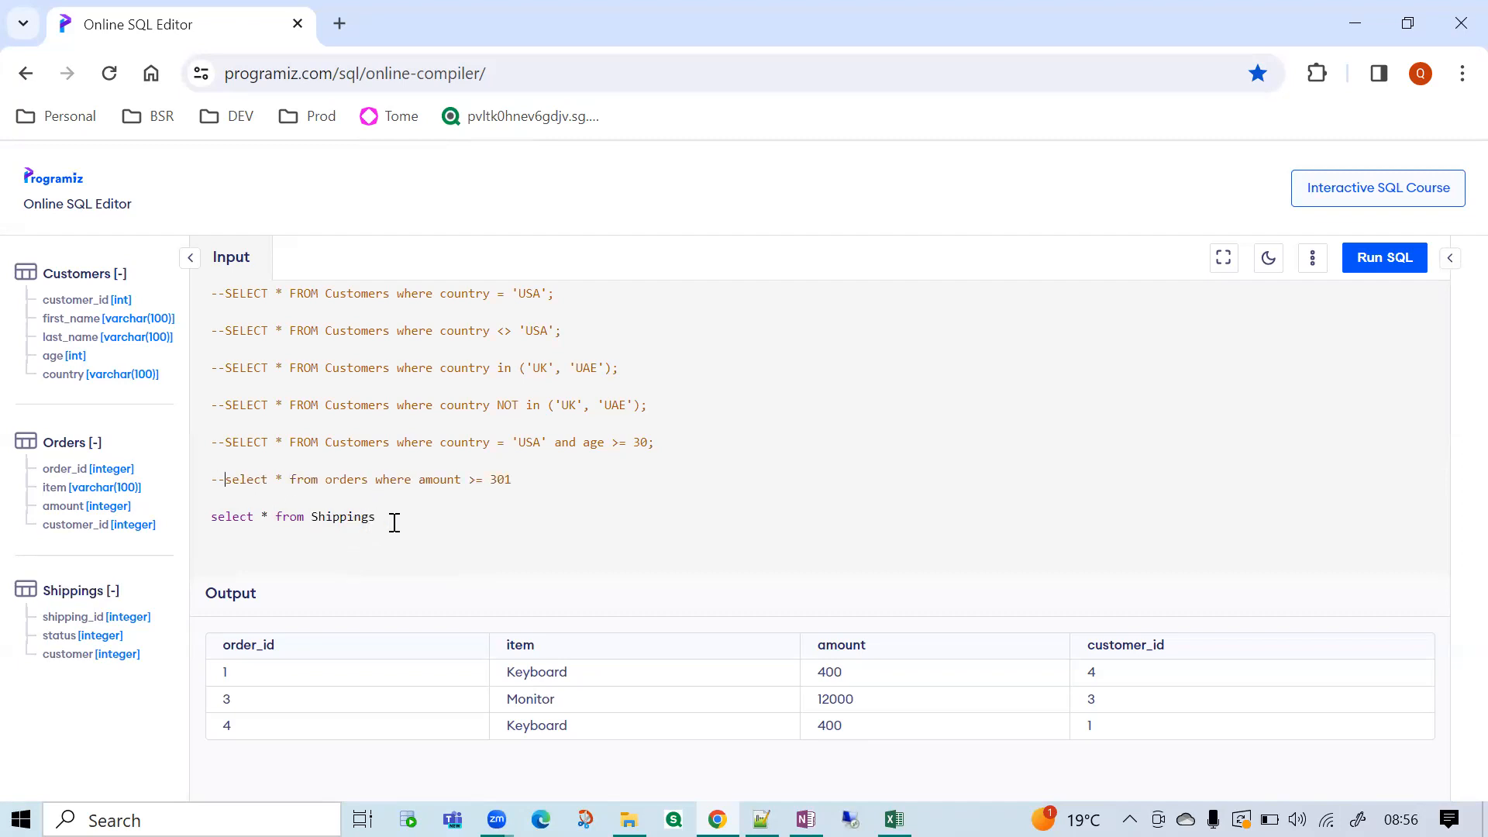
click(1388, 260)
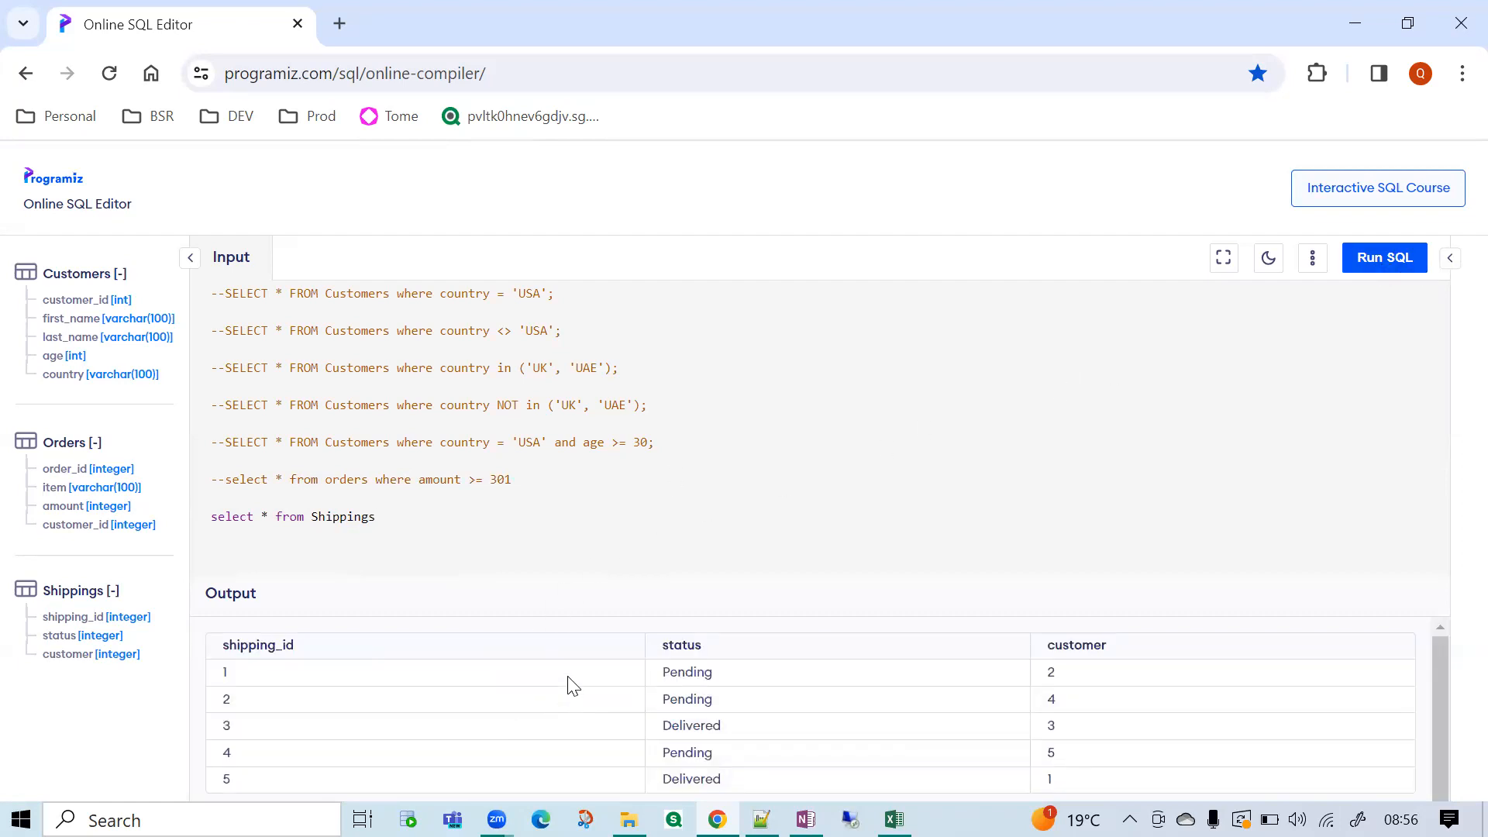
scroll(569, 677, down, 1)
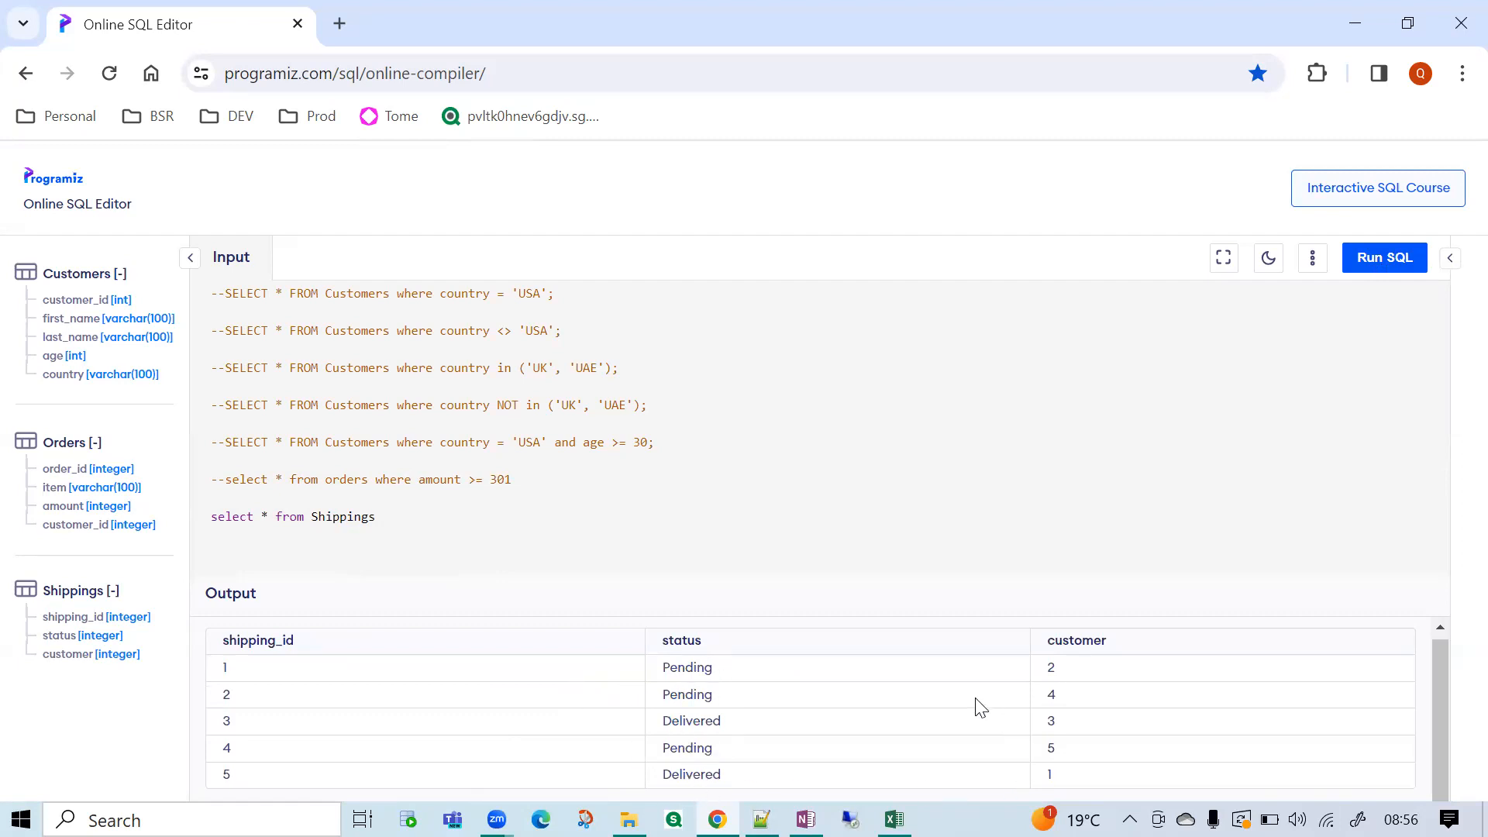
Add where status = 'pending' with a lowercase p on a new line below the Shippings query.
click(407, 516)
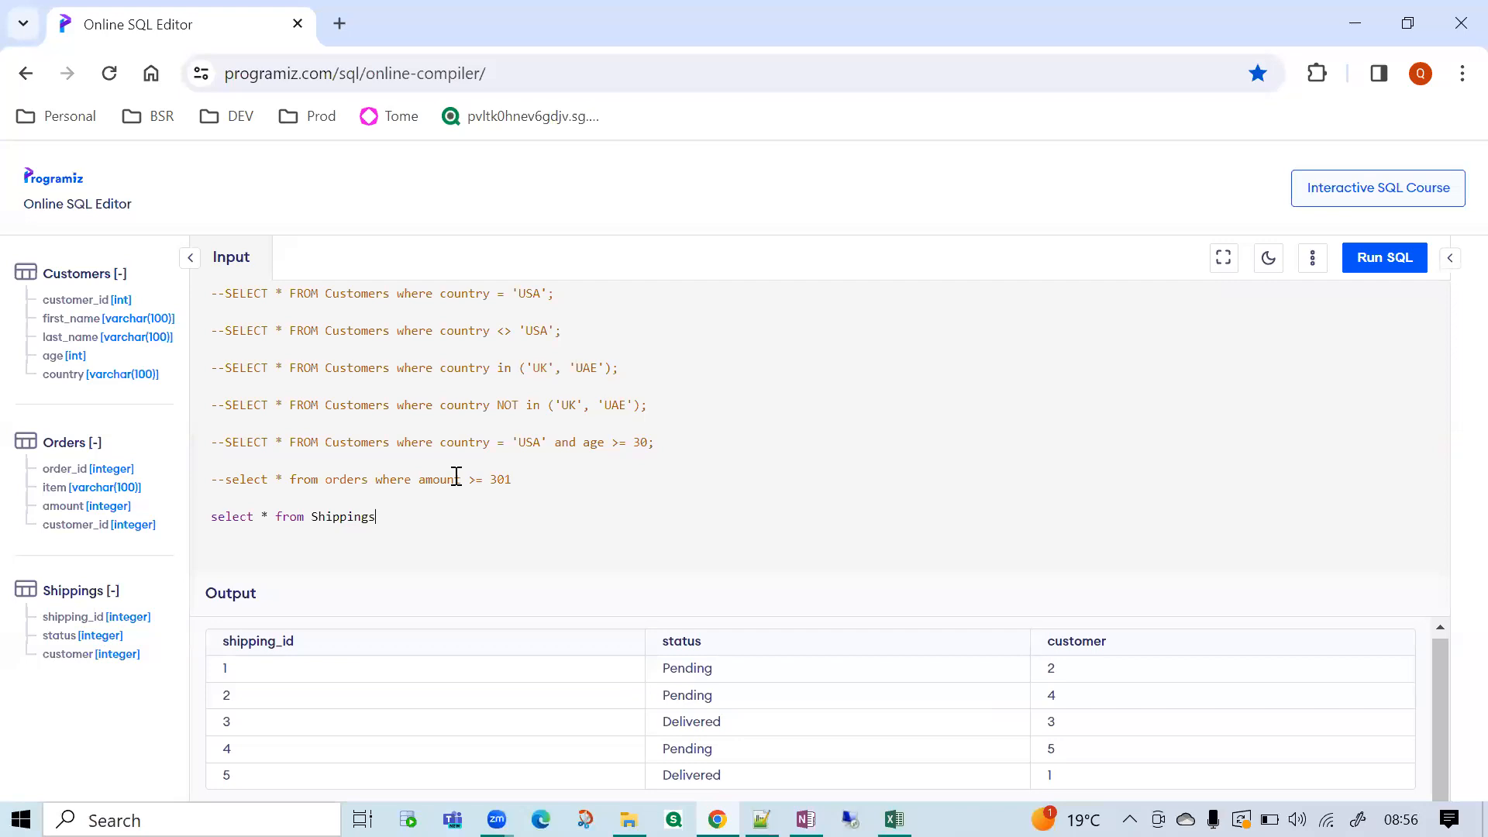
text(where status = 'Pending')
click(338, 536)
key(BackSpace)
text(p)
Compare the status spelling in the table and the condition, then run only the Shippings query and highlight the output message.
double_click(696, 669)
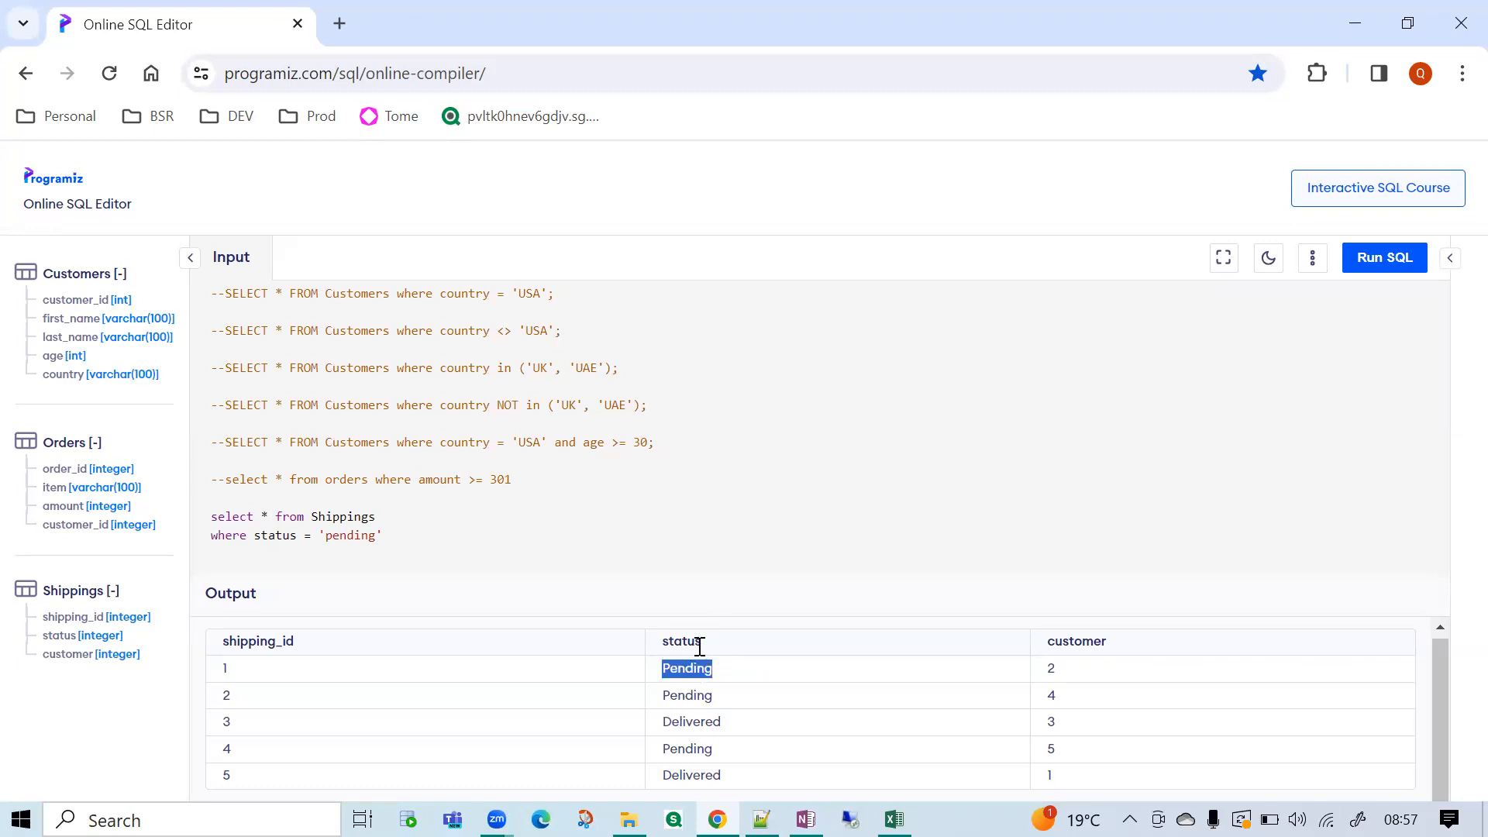
click(708, 671)
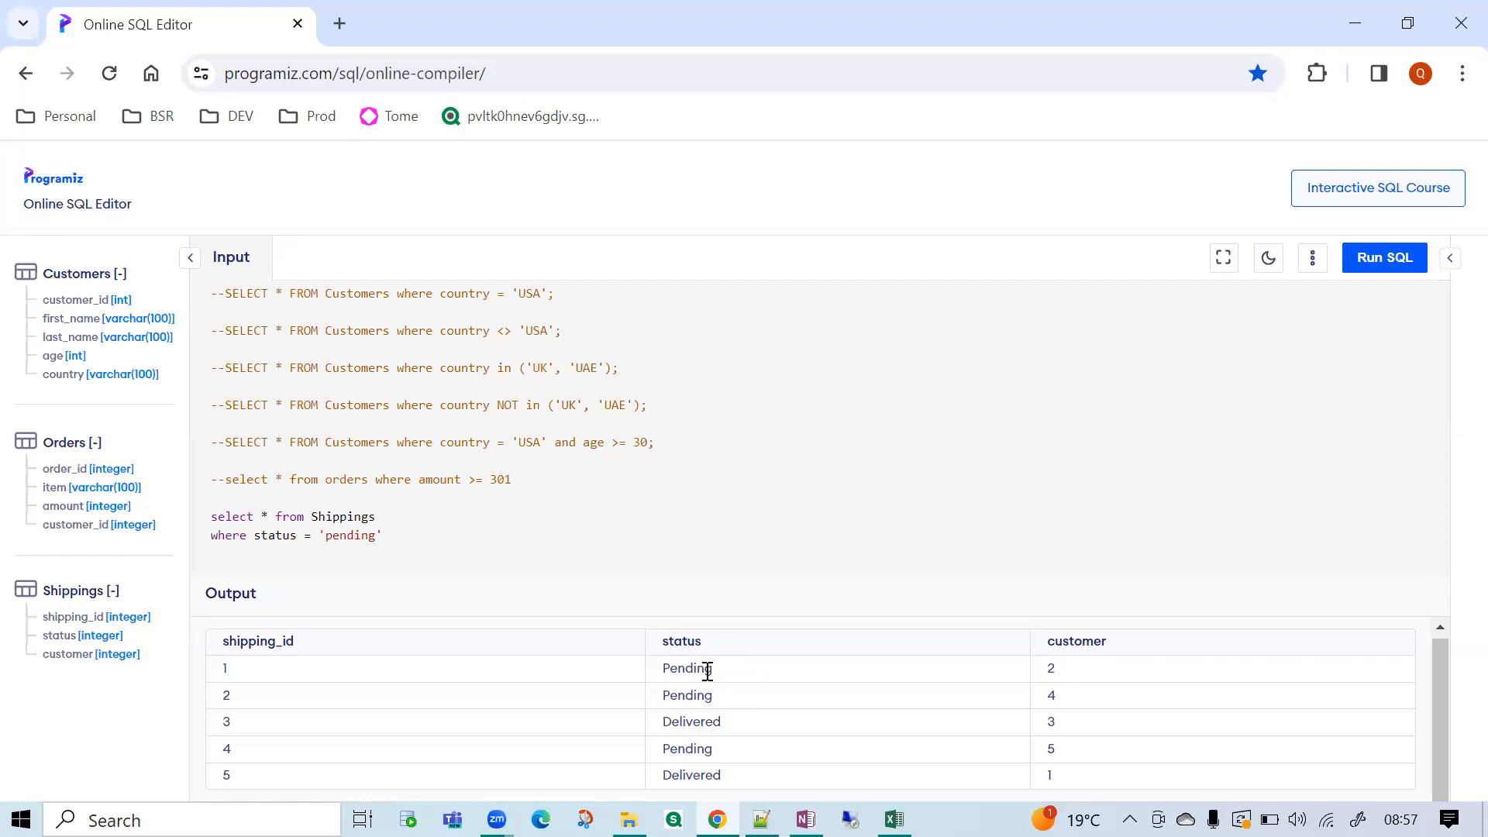
double_click(359, 535)
drag(382, 536, 214, 517)
click(1374, 255)
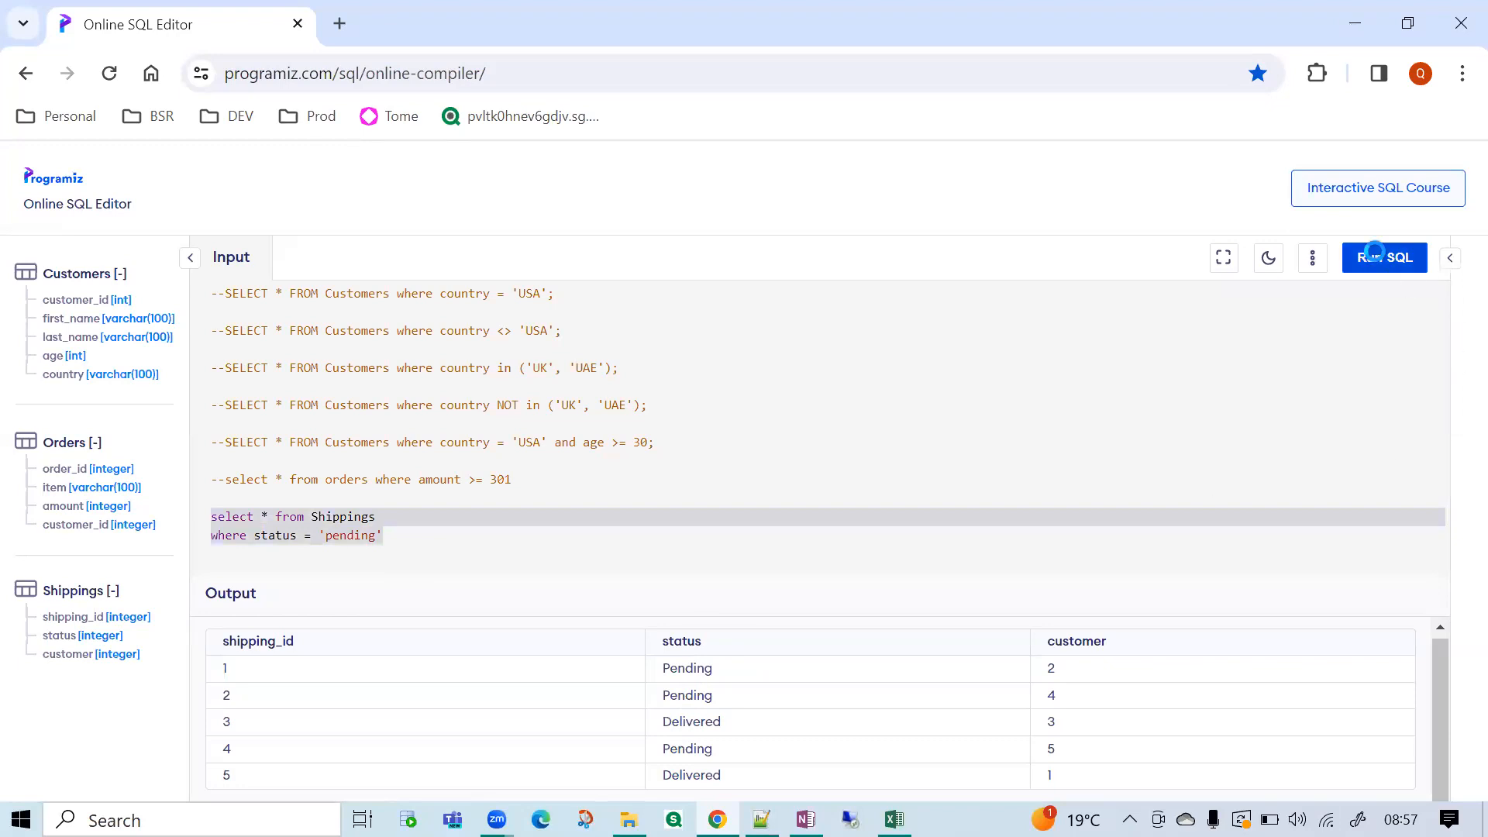
drag(234, 647, 245, 648)
drag(386, 668, 806, 668)
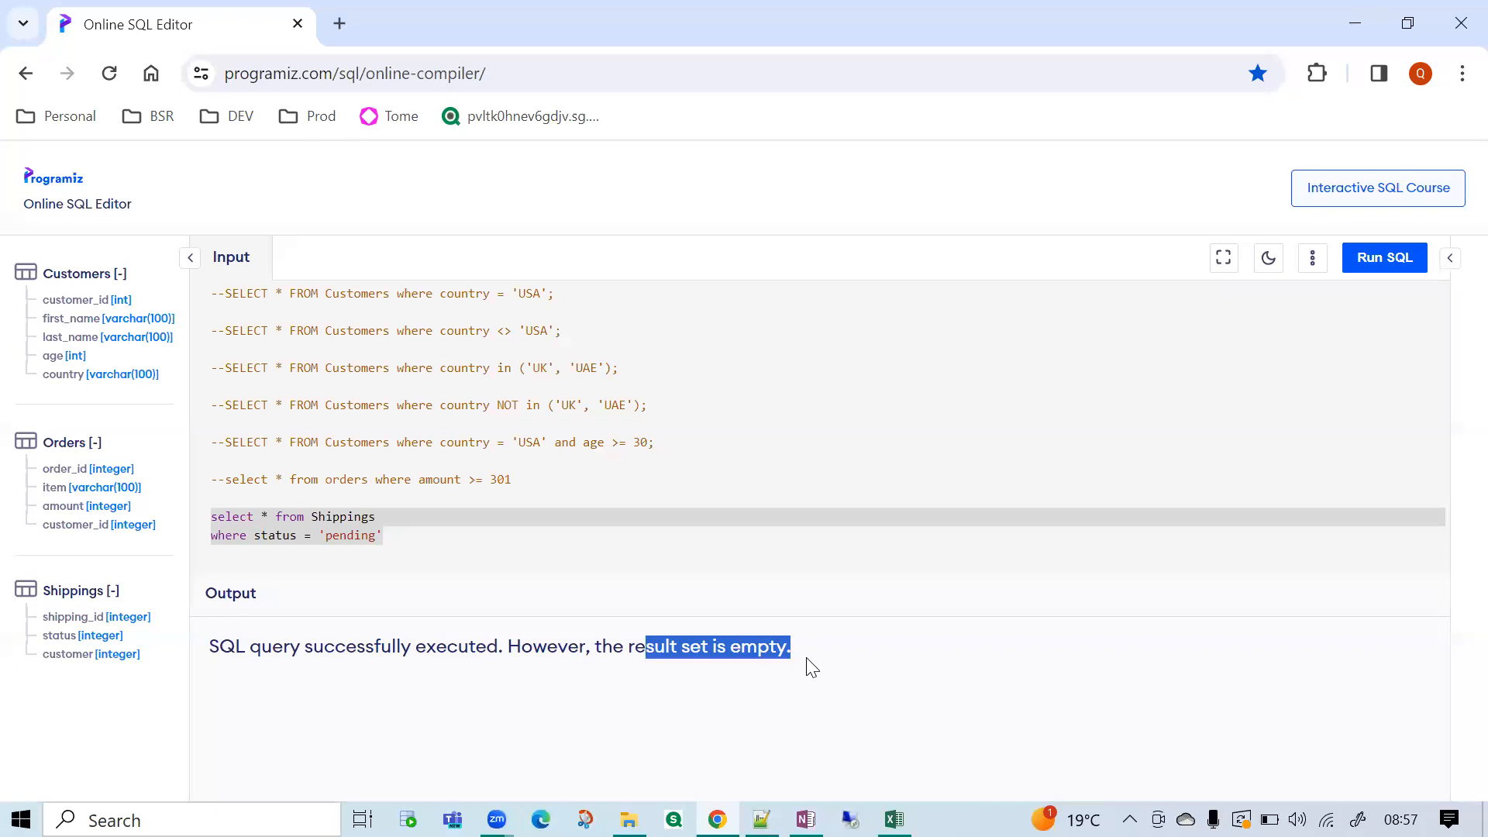
Capitalise the status value to 'Pending' and run only the Shippings query again.
double_click(353, 535)
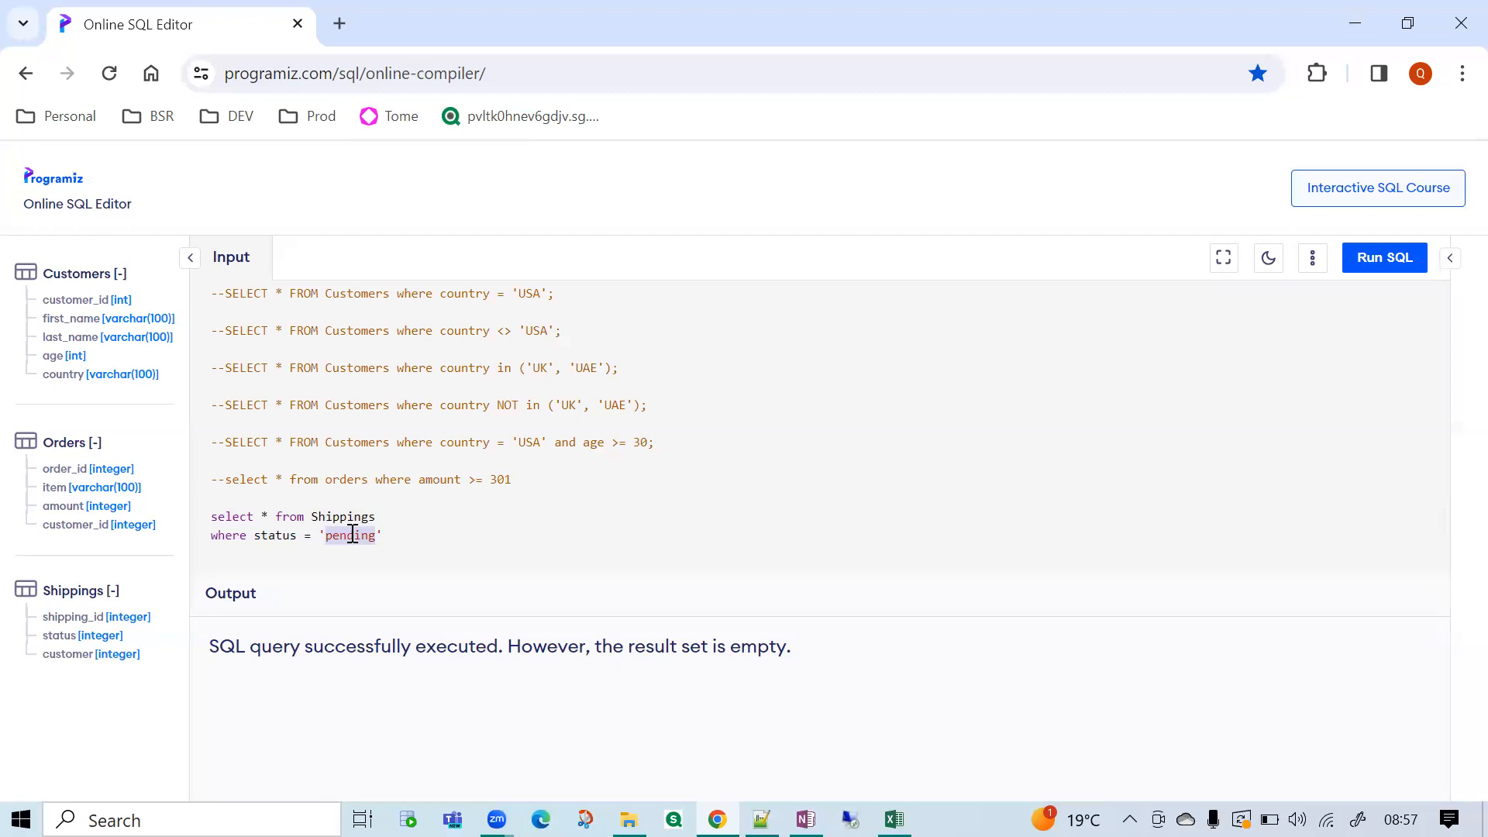
key(Left)
text(P)
key(Delete)
drag(409, 538, 212, 518)
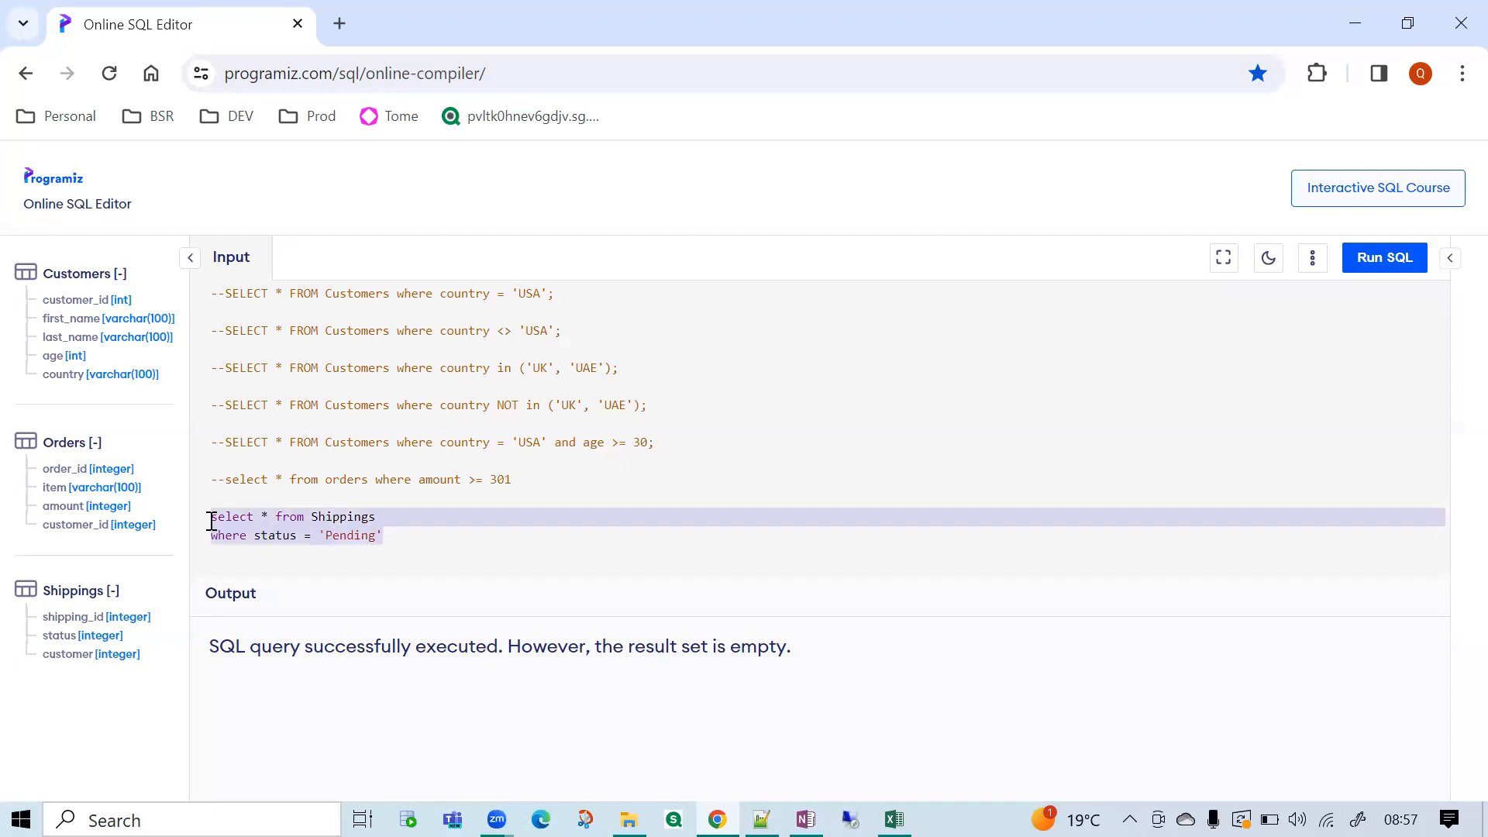
click(1372, 256)
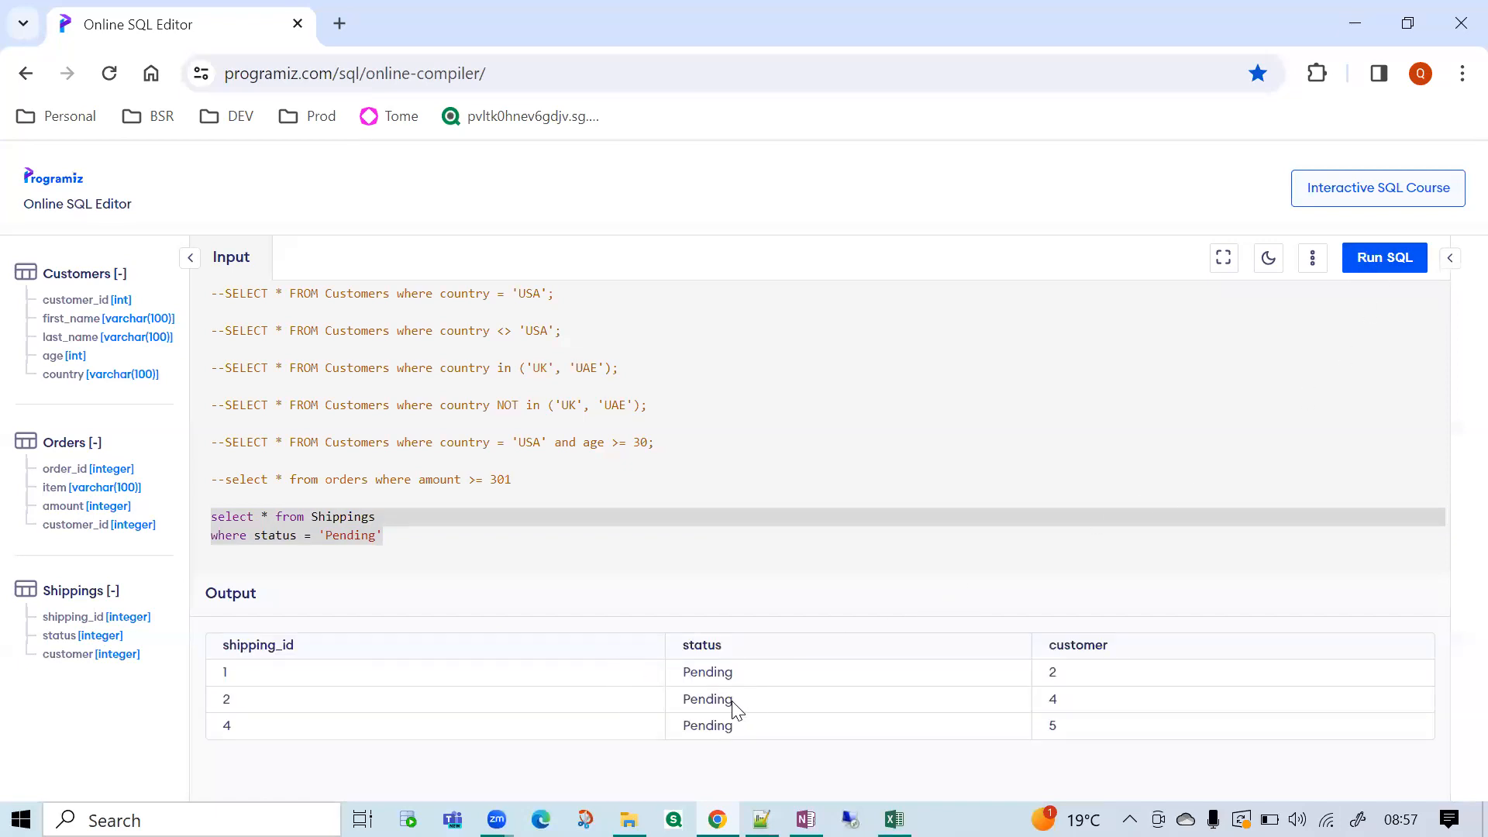
double_click(718, 672)
Delete the where status line from the Shippings query and run it unfiltered.
click(333, 535)
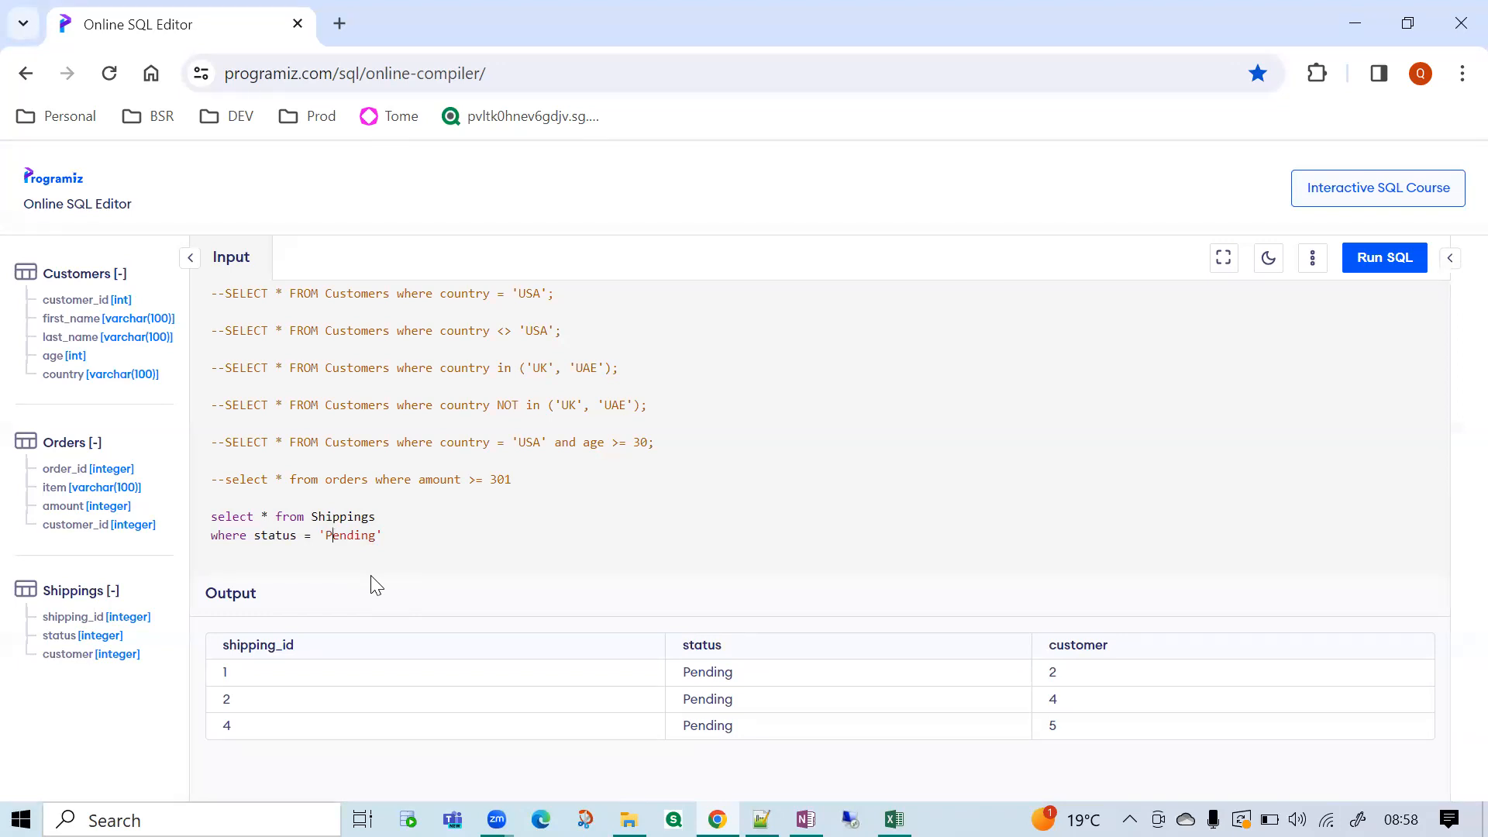
drag(383, 535, 212, 531)
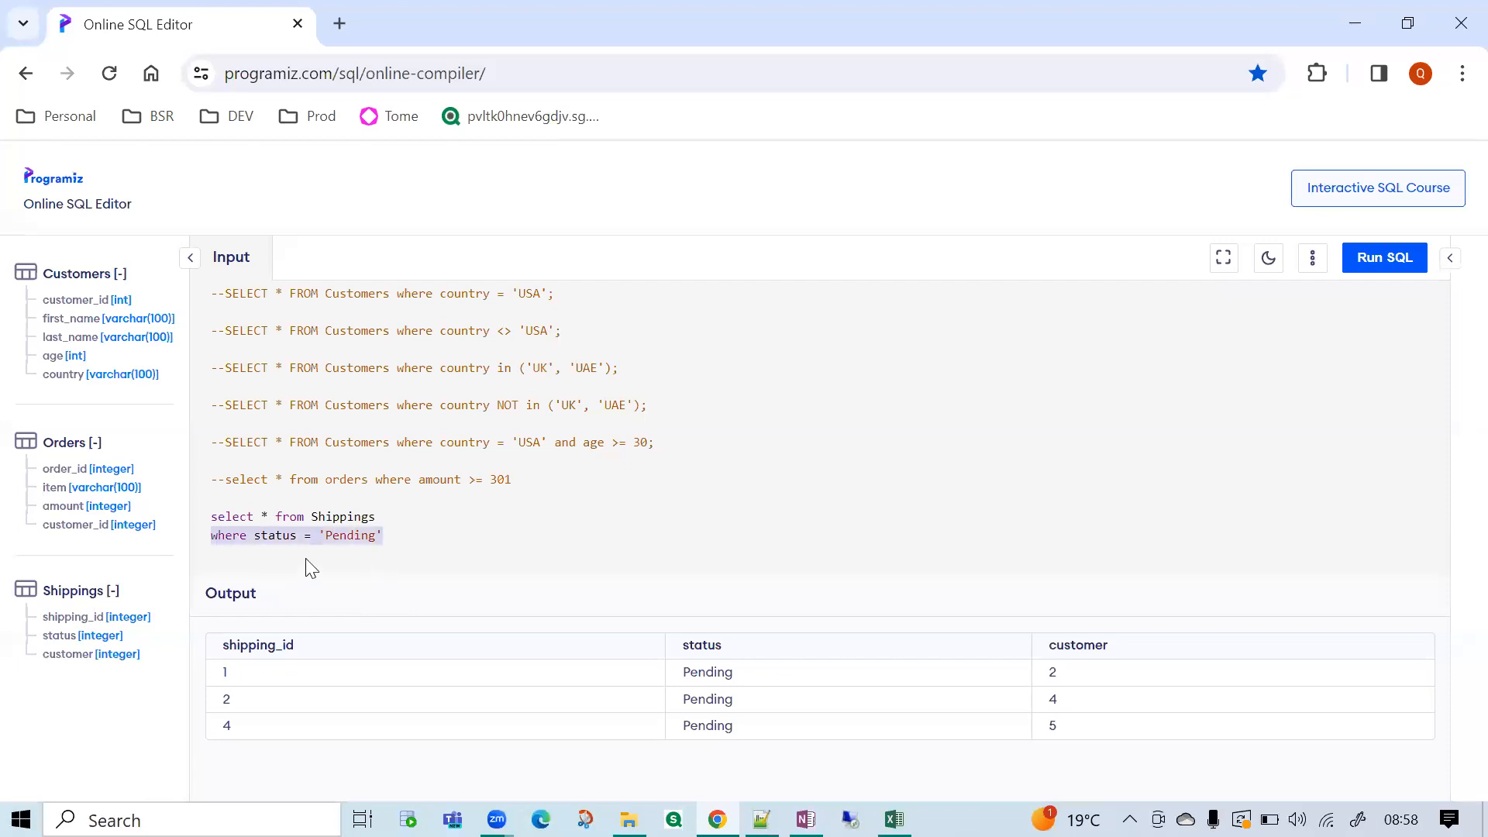
key(BackSpace)
key(BackSpace)
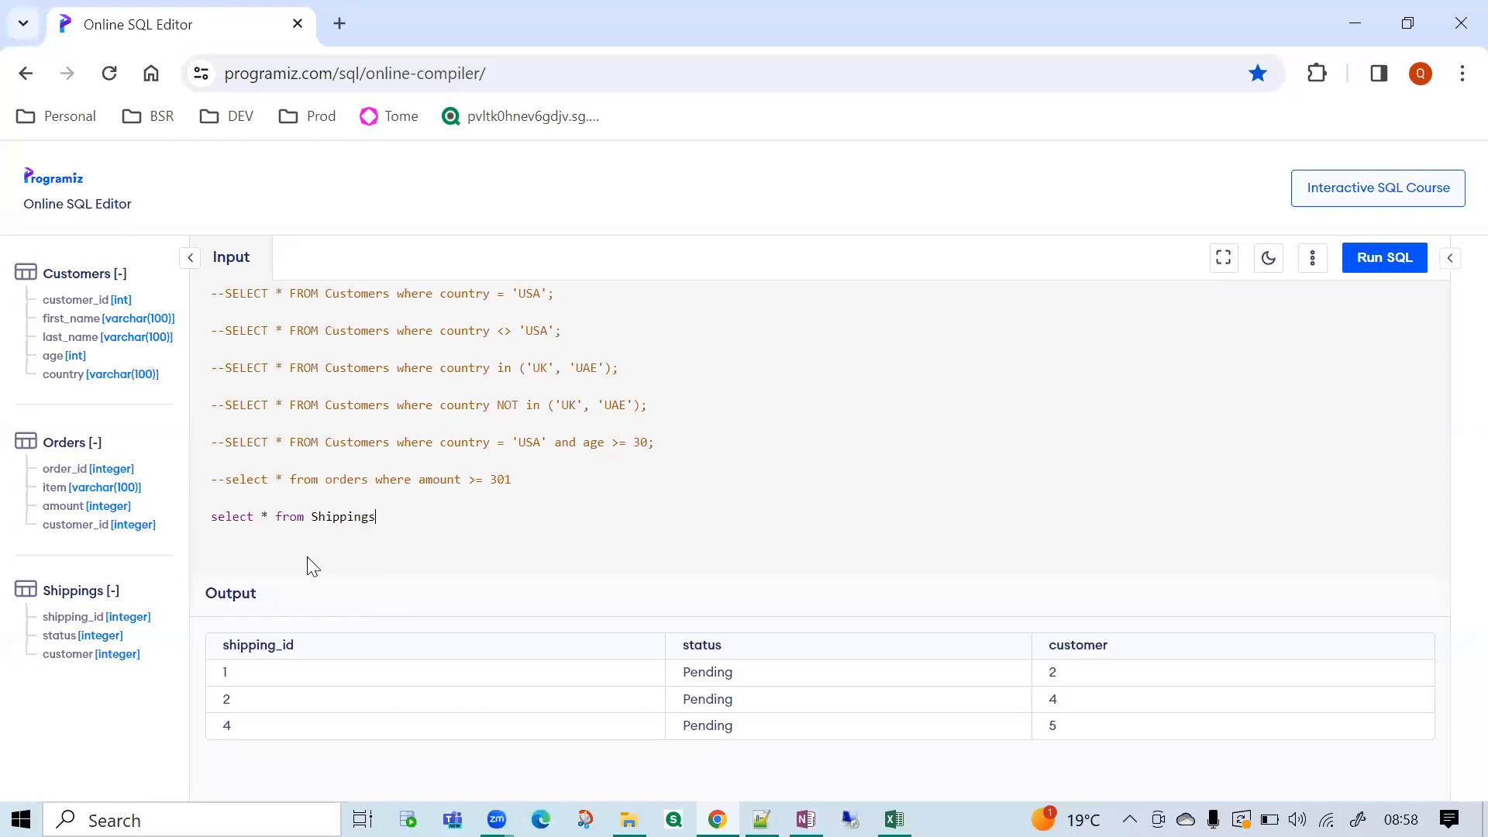
click(1393, 258)
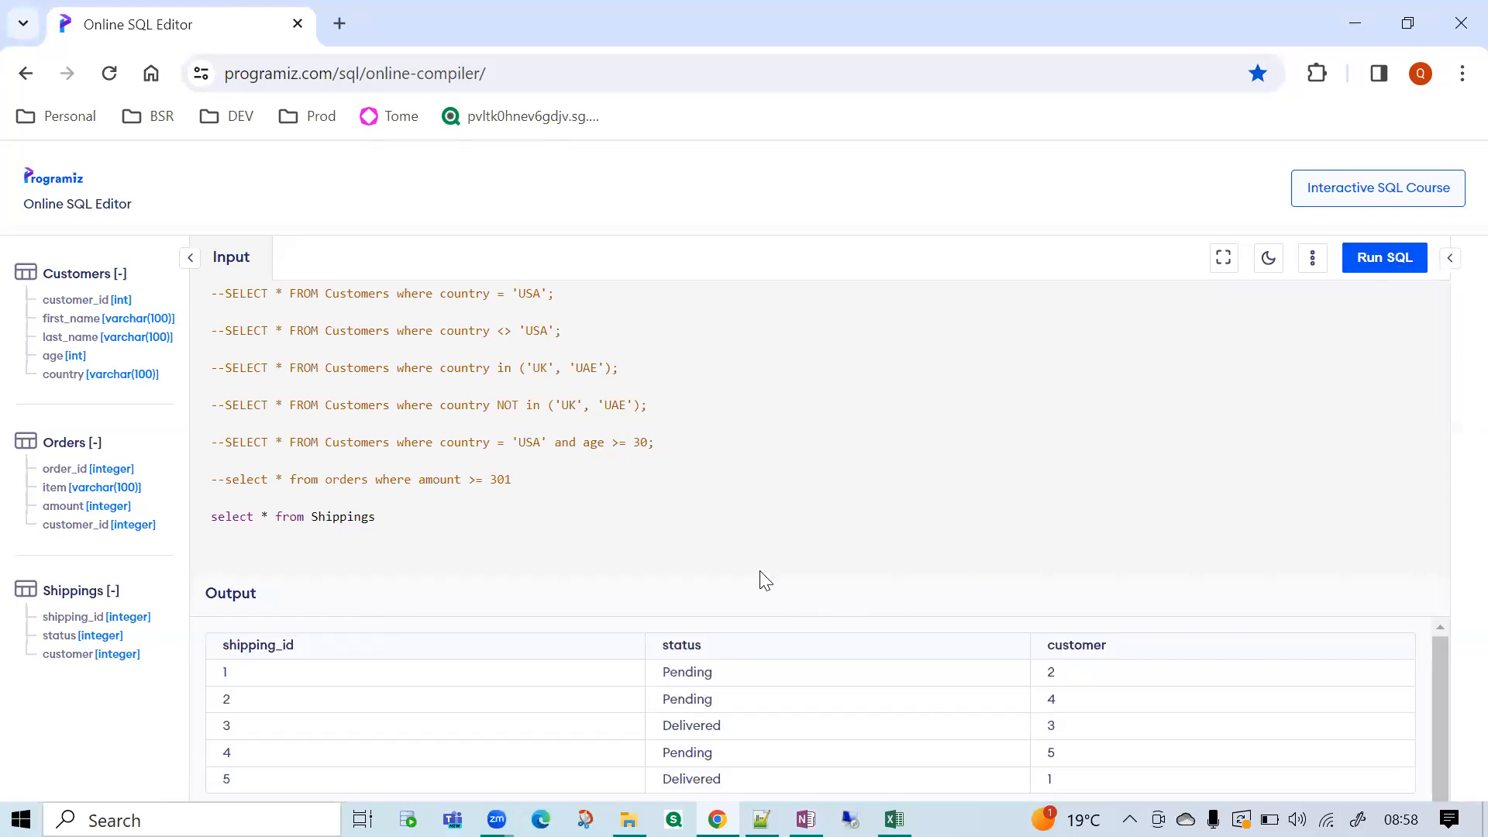
Add where status = 'Pending' back below the Shippings query and run it.
click(372, 517)
drag(306, 516, 244, 535)
click(372, 520)
drag(408, 518, 185, 517)
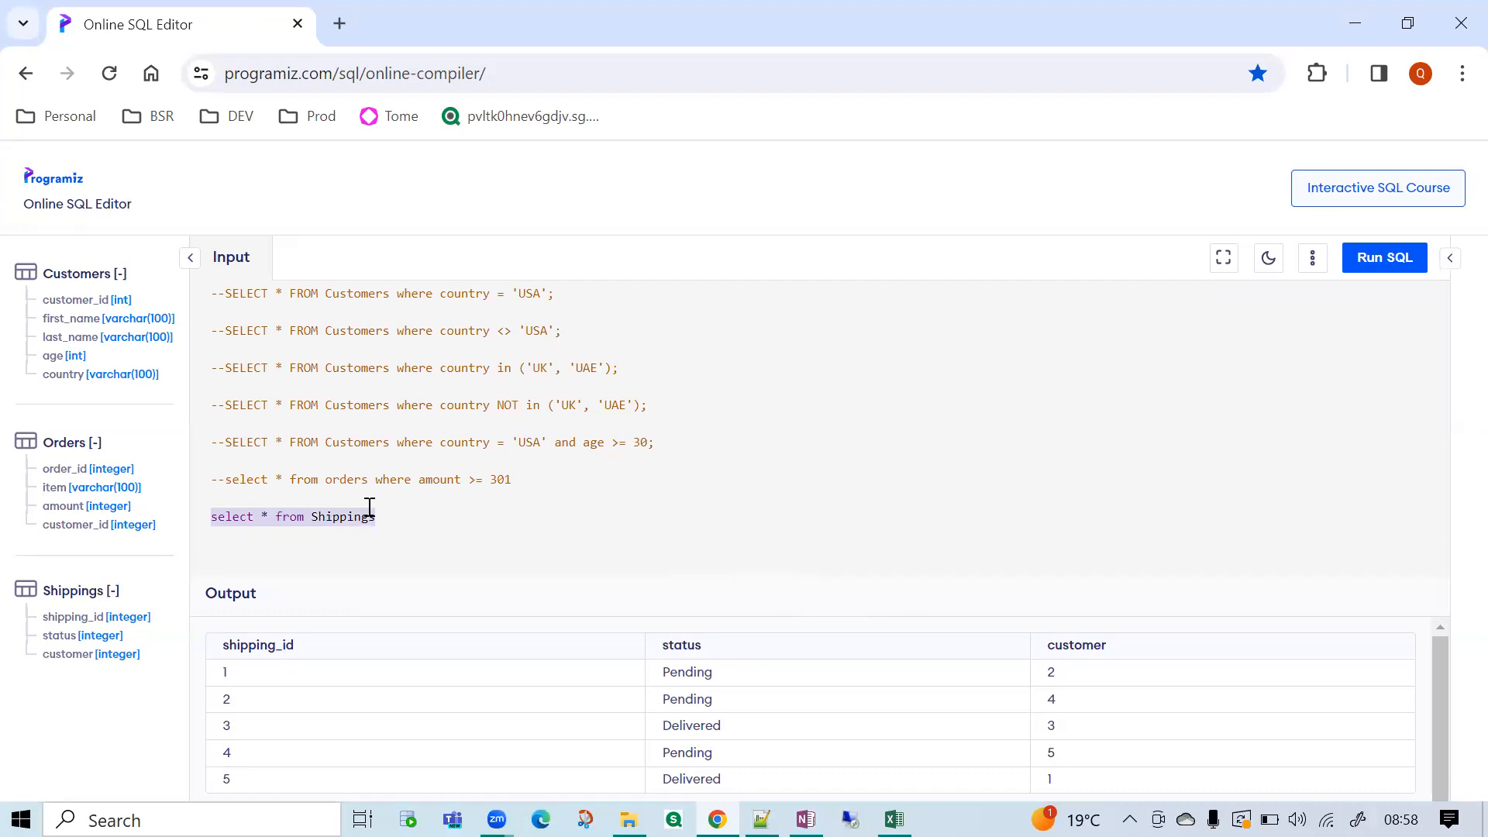
click(395, 526)
key(Return)
text(where status = 'Pending')
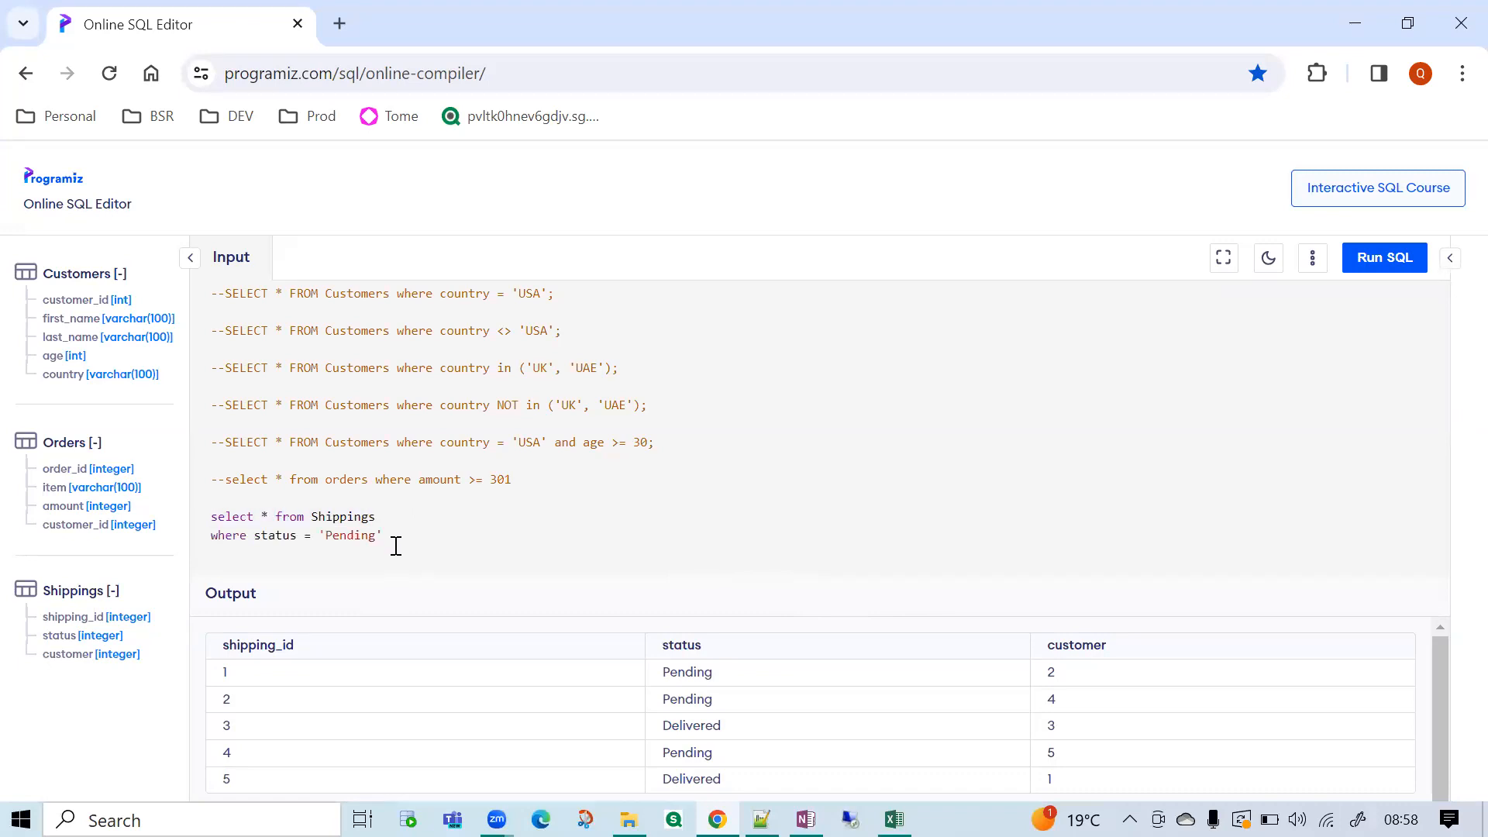
click(1400, 267)
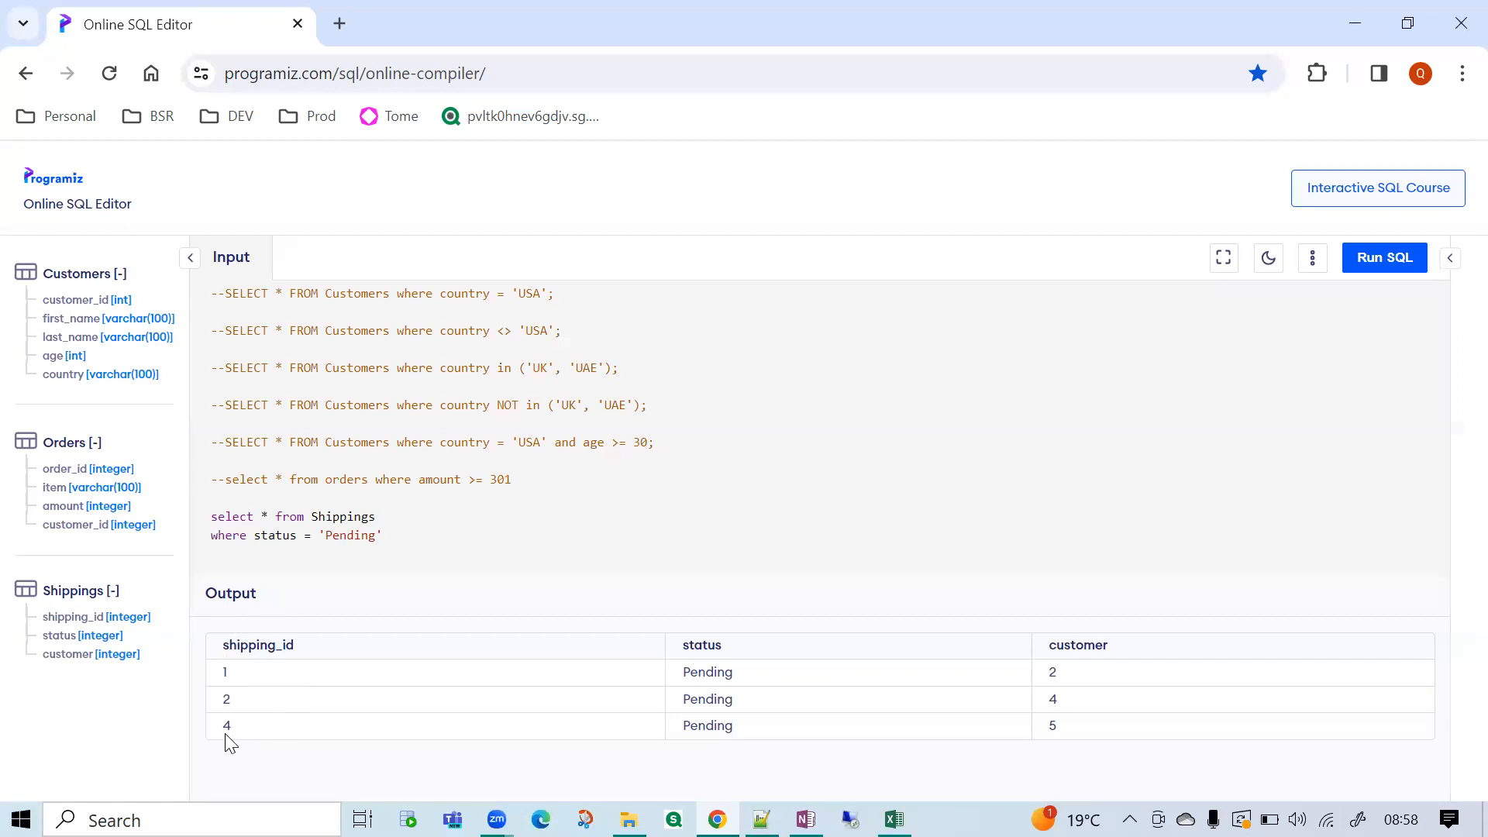
Review the order of the shipping_id values in the result by highlighting them.
drag(228, 669, 219, 679)
drag(243, 731, 223, 735)
drag(233, 680, 218, 672)
double_click(228, 726)
click(227, 676)
drag(255, 678, 190, 764)
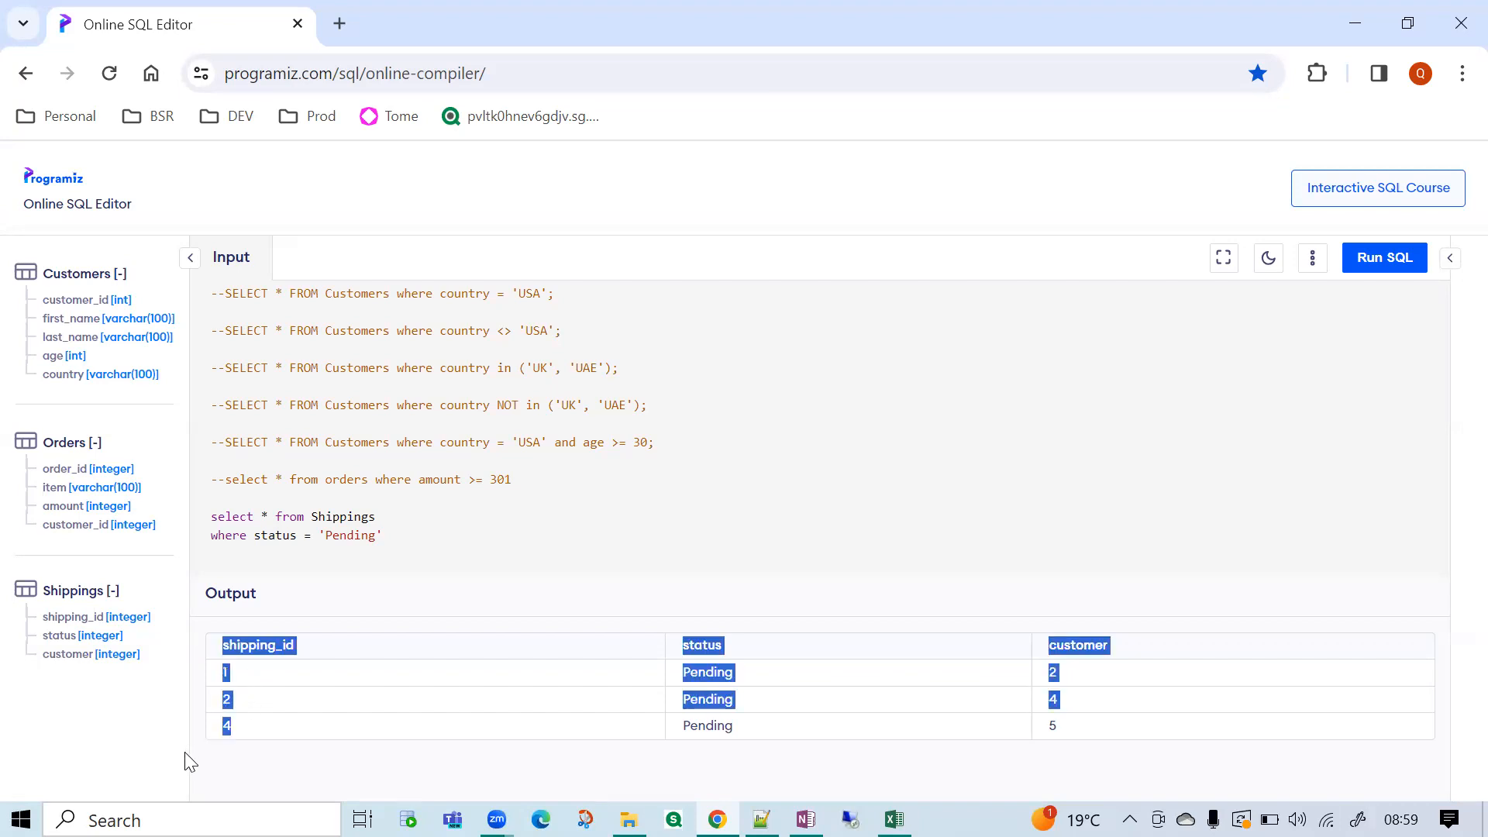
click(391, 782)
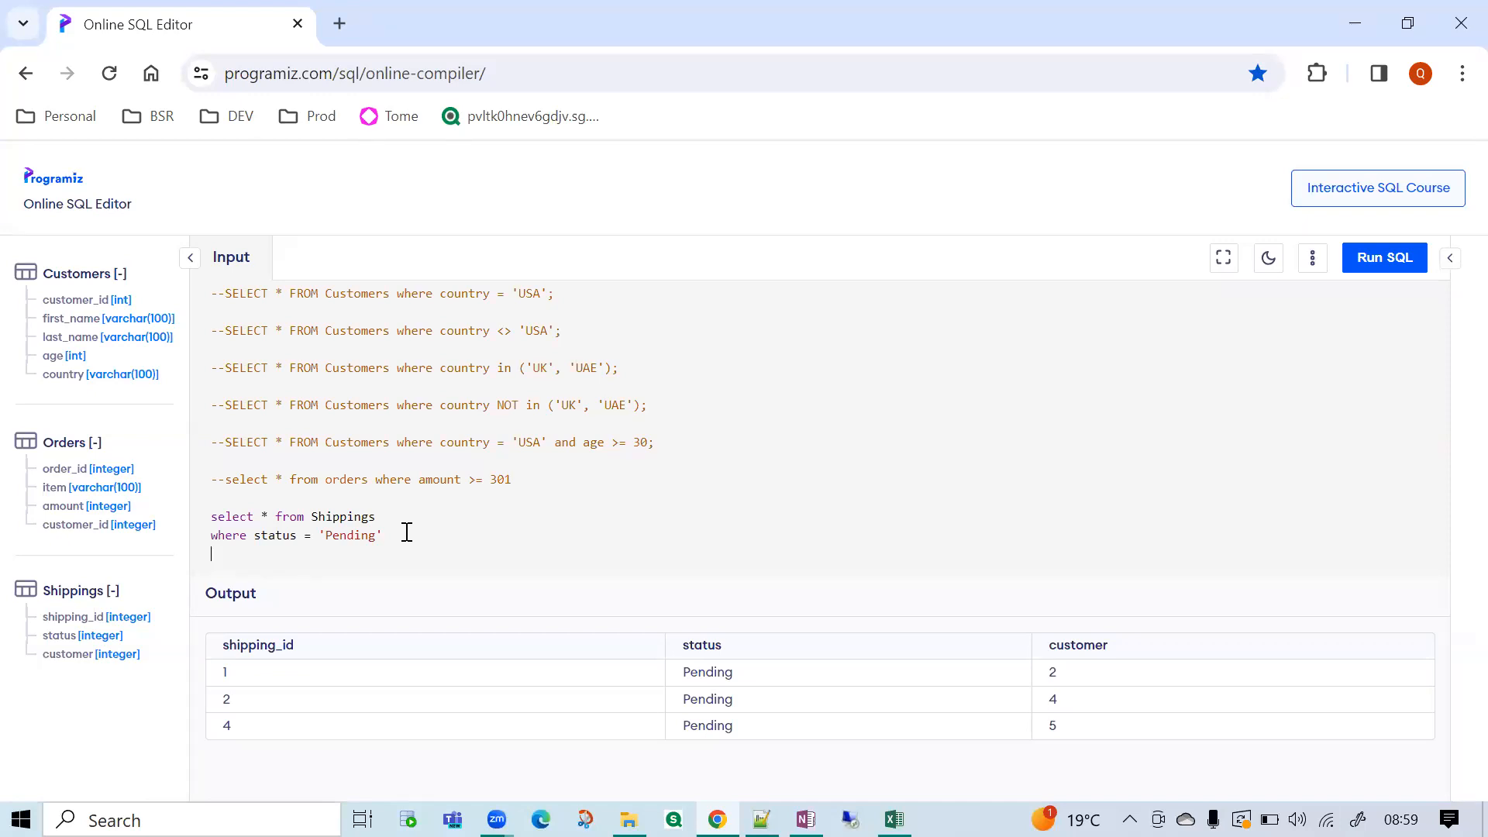
text(order by)
Replace the Shippings query with an uncommented copy of the Customers query for country = 'USA' and age >= 30.
drag(366, 552, 189, 519)
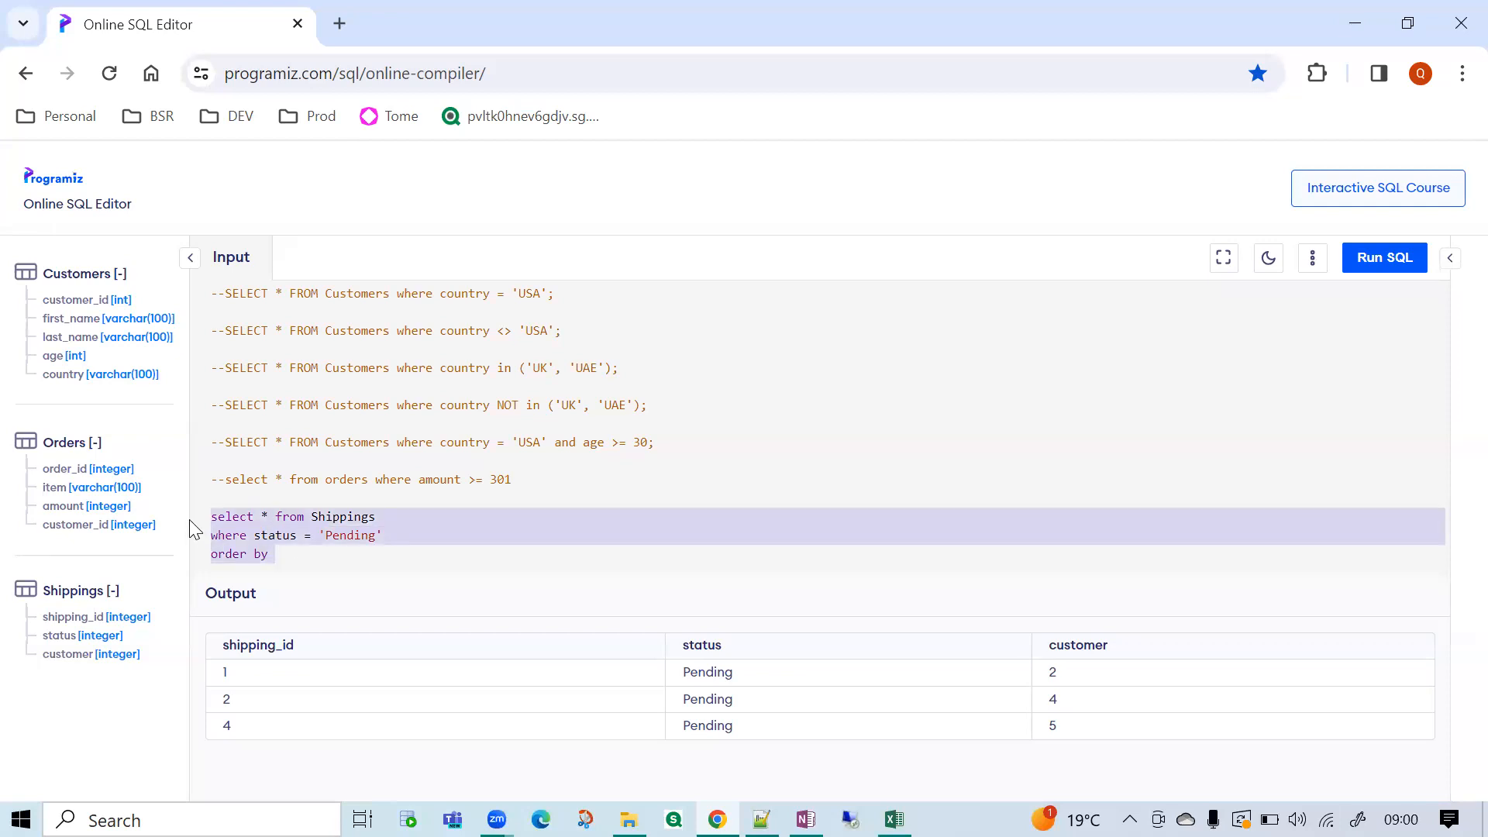
key(BackSpace)
drag(677, 442, 196, 446)
key(ctrl+c)
click(277, 515)
key(ctrl+v)
click(230, 518)
key(BackSpace)
key(BackSpace)
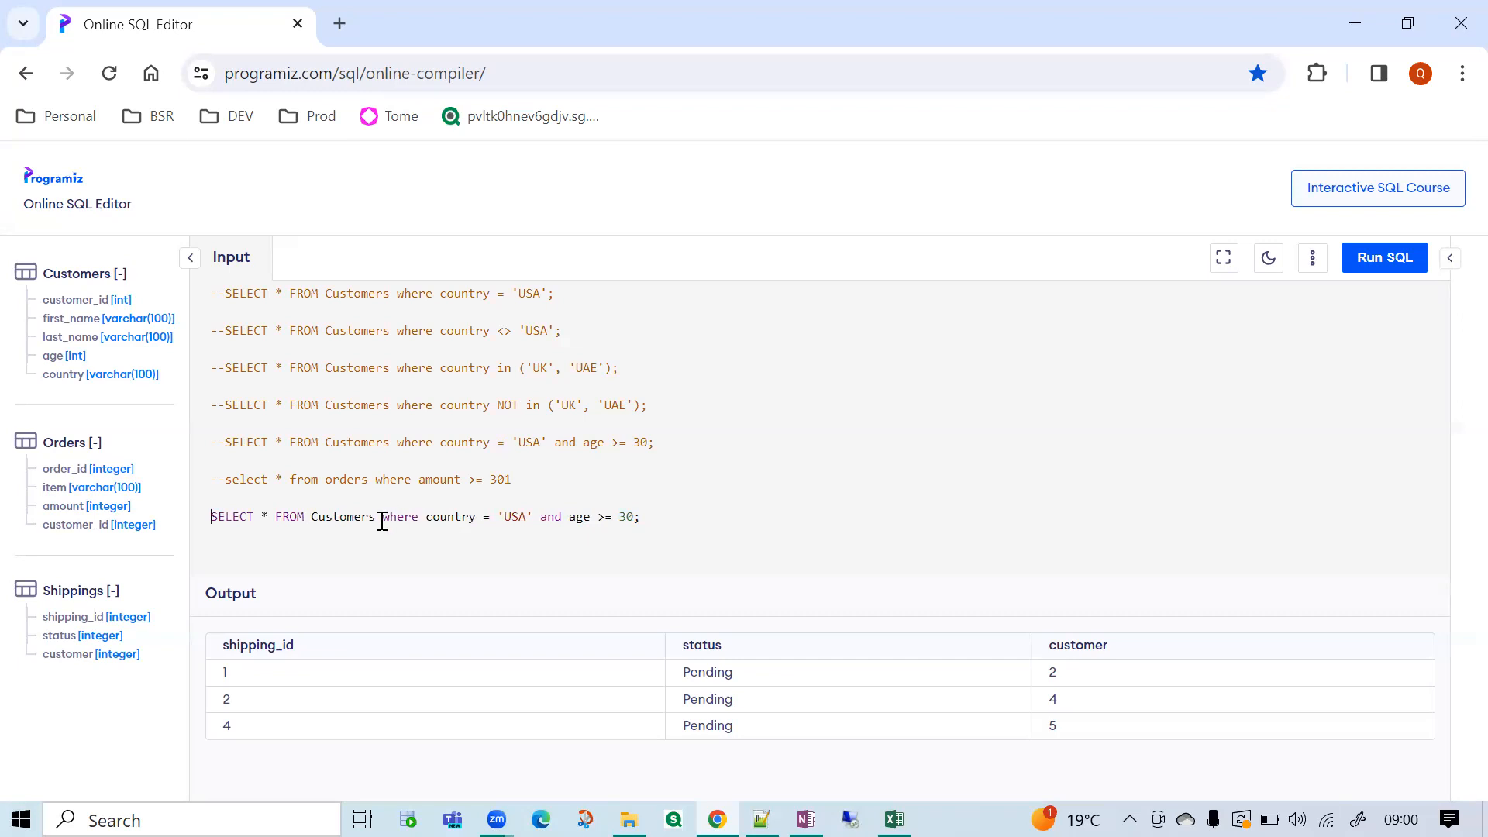
Split the copied Customers query into three lines, with the where and and conditions each on their own line.
click(381, 518)
key(Return)
click(368, 537)
key(Return)
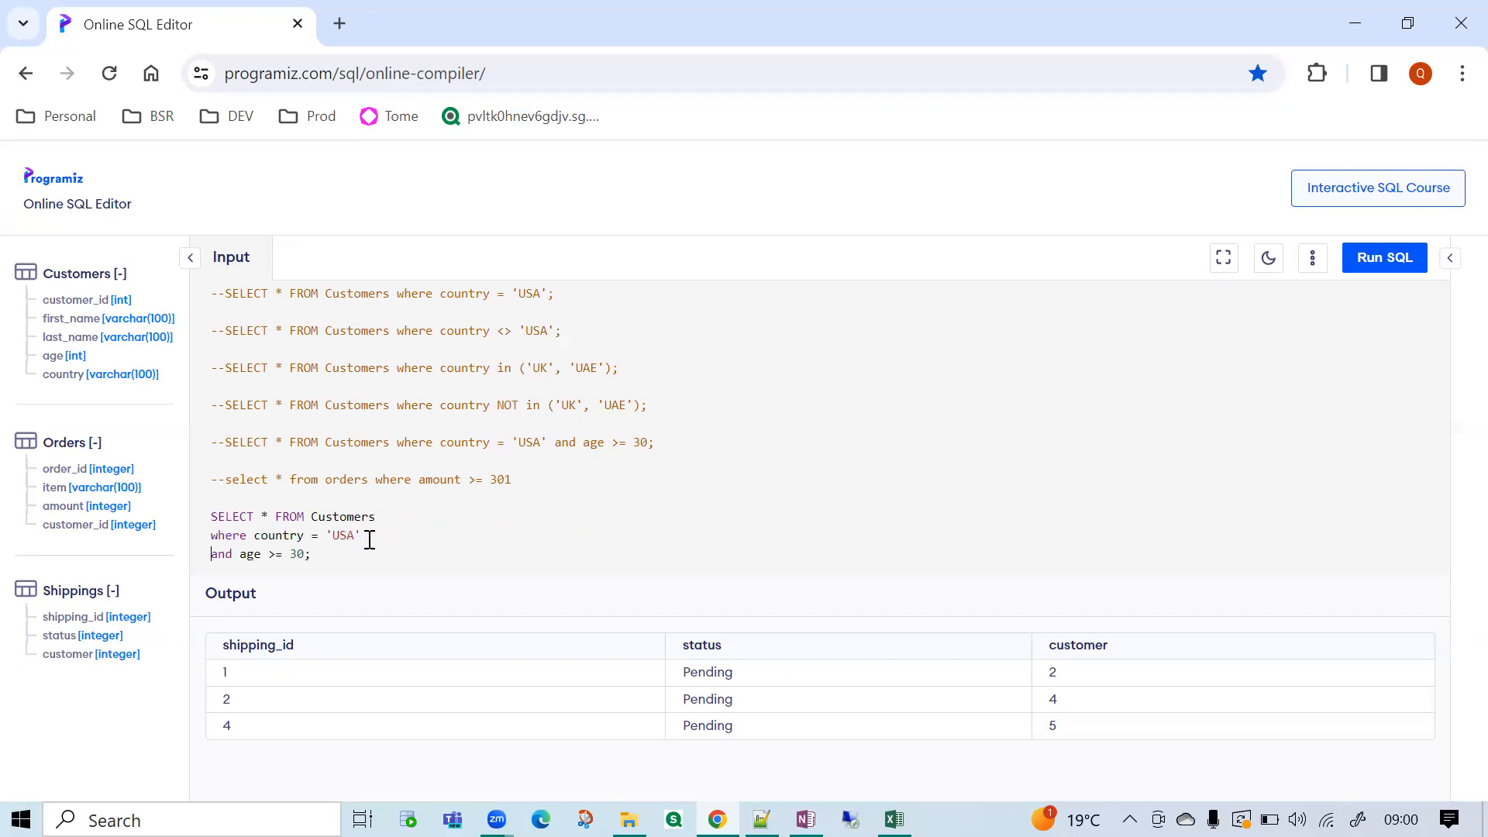
Change the country condition to in ('USA', 'UK') and select the whole three-line Customers query.
click(318, 535)
key(BackSpace)
text(in ('USA', 'UK'))
drag(331, 557, 180, 514)
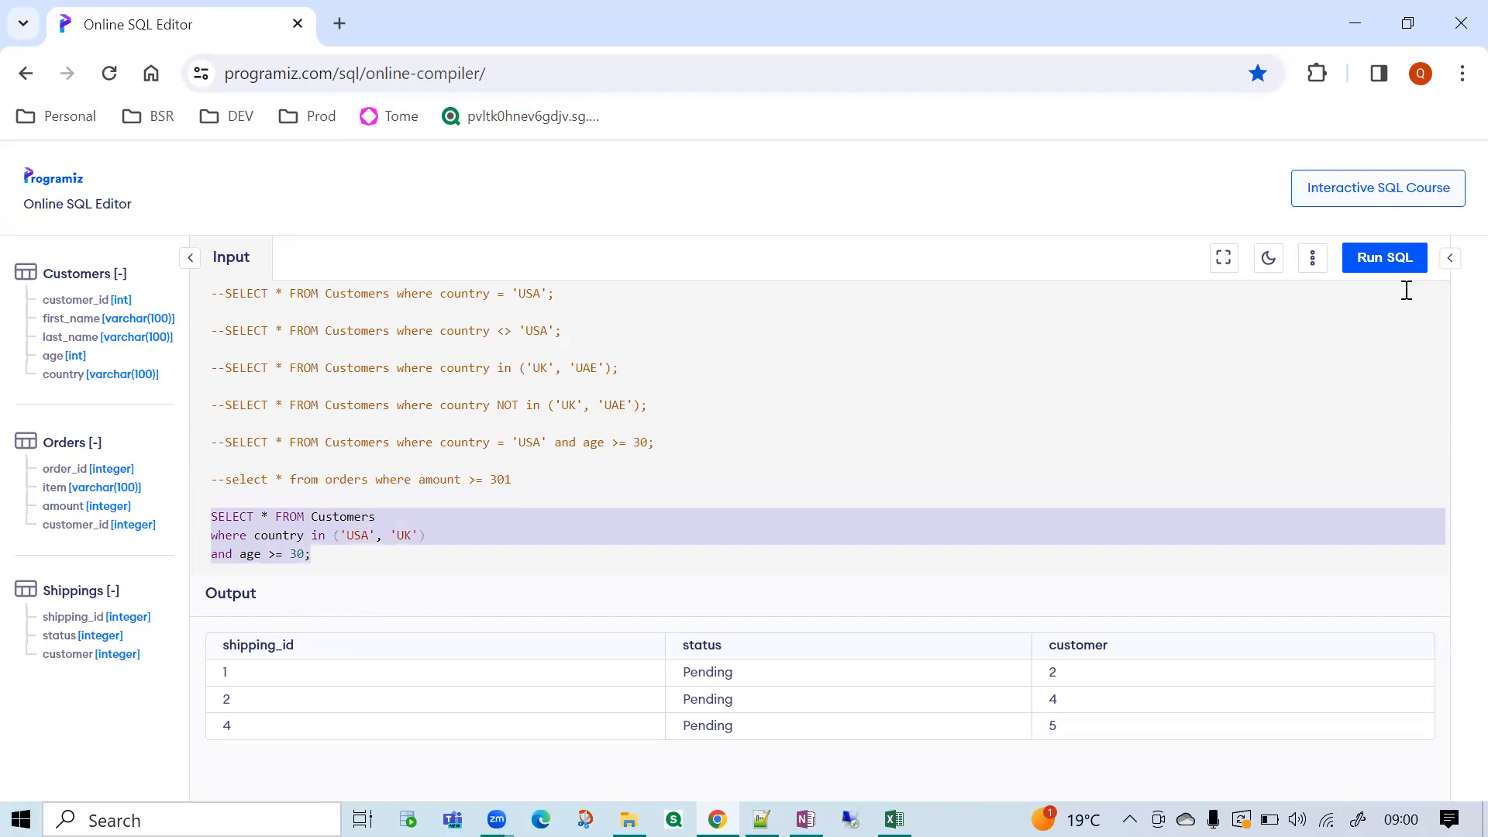
Run the selected three-line Customers query and change its age condition to >= 25.
click(1381, 259)
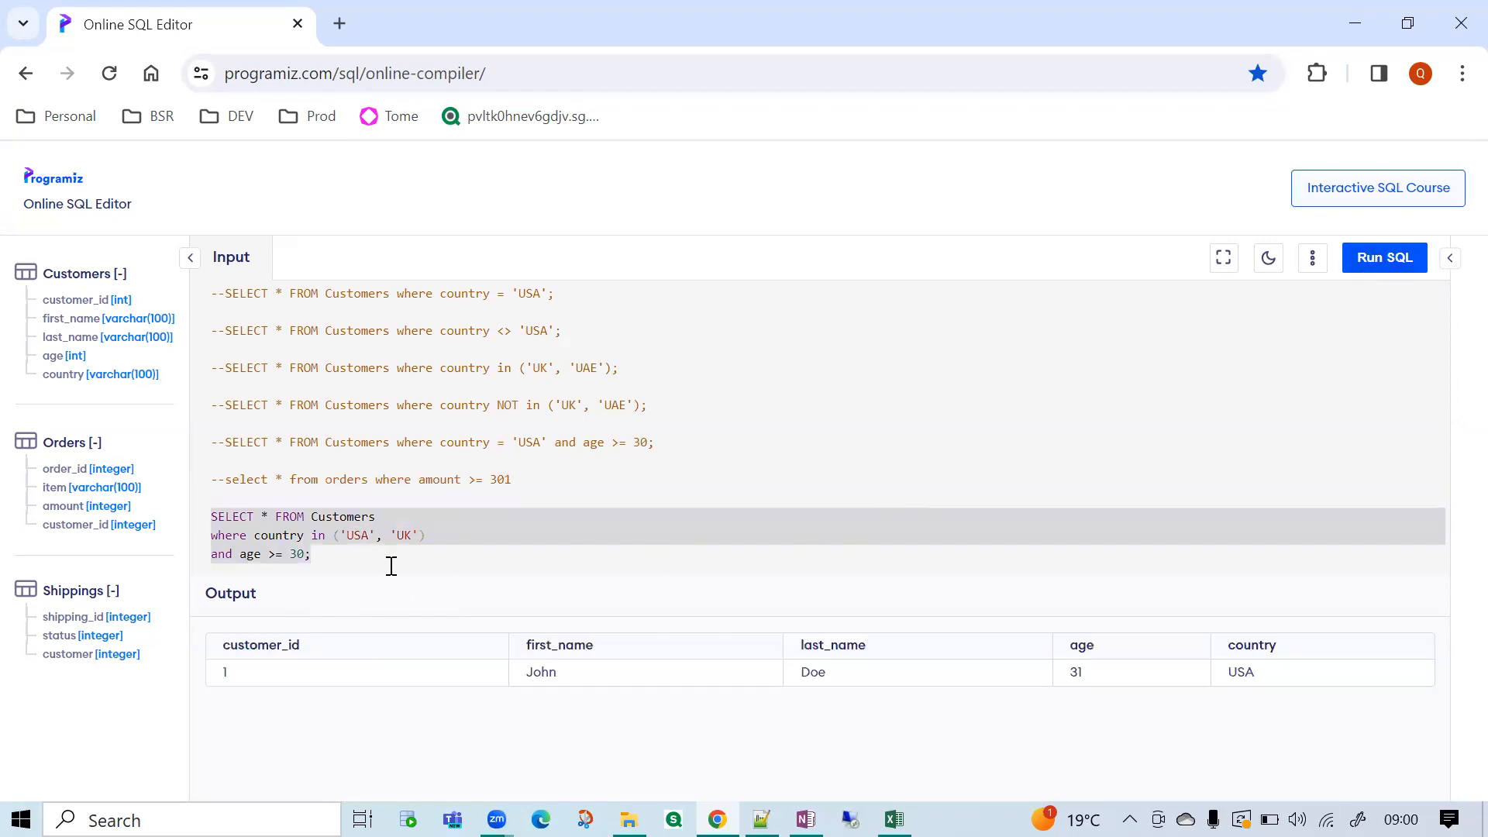
click(295, 553)
key(BackSpace)
text(2)
key(BackSpace)
text(5)
key(BackSpace)
key(Delete)
text(25)
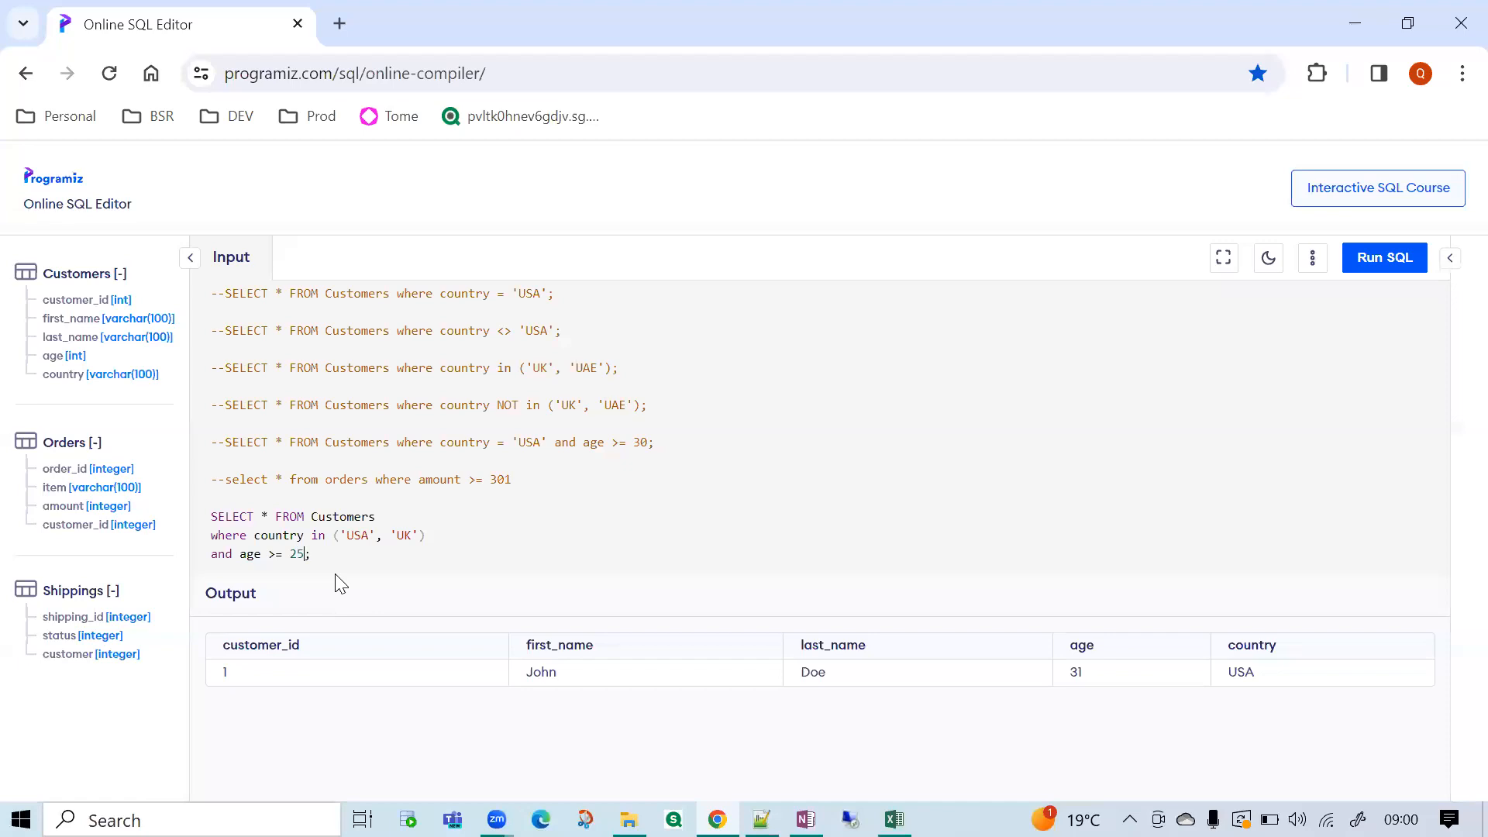
Run the whole Customers query with the age >= 25 condition and highlight the customer_id values in the result.
drag(311, 555, 212, 514)
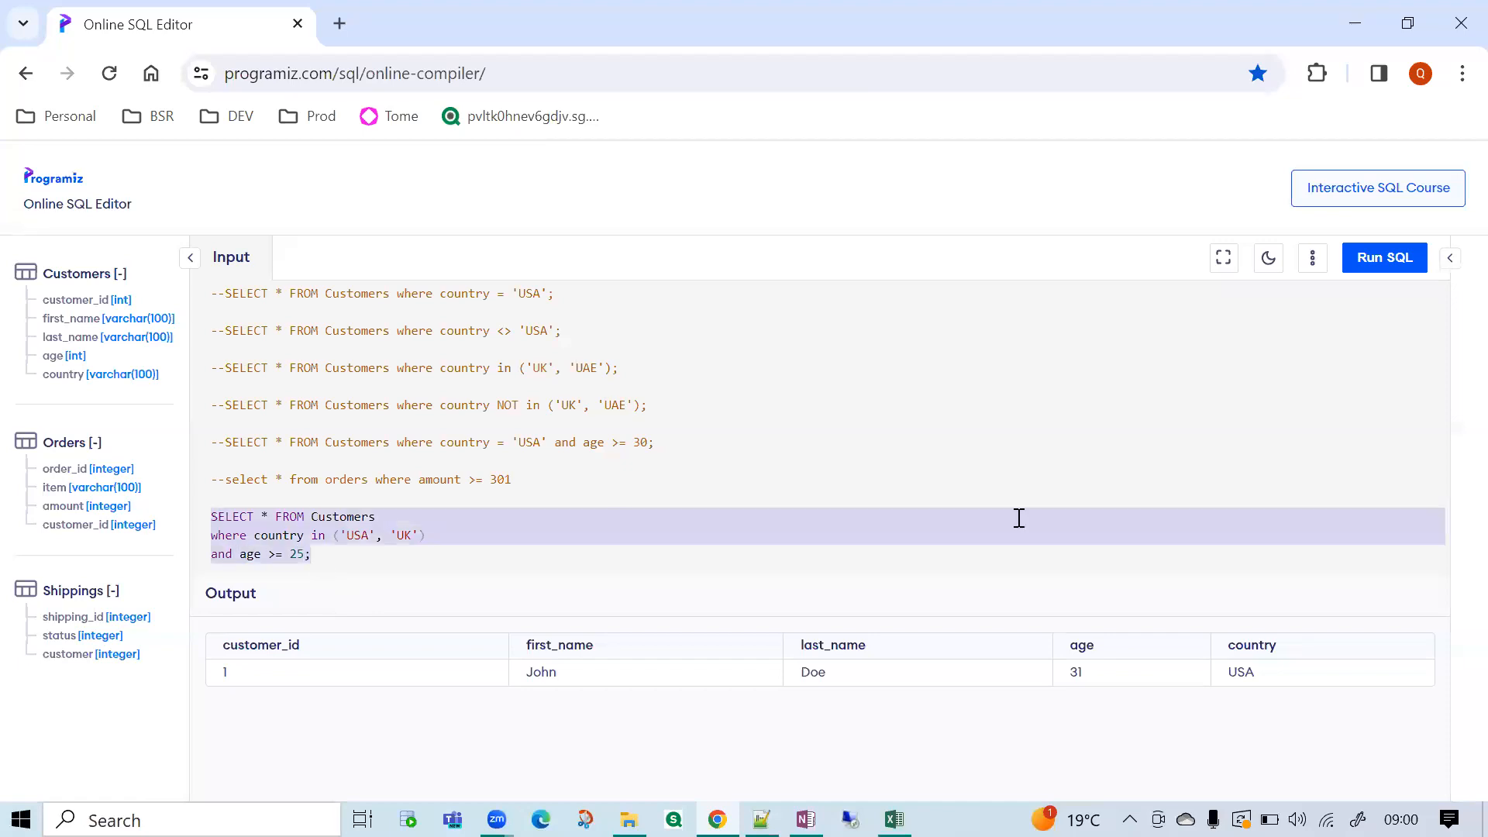
click(1387, 262)
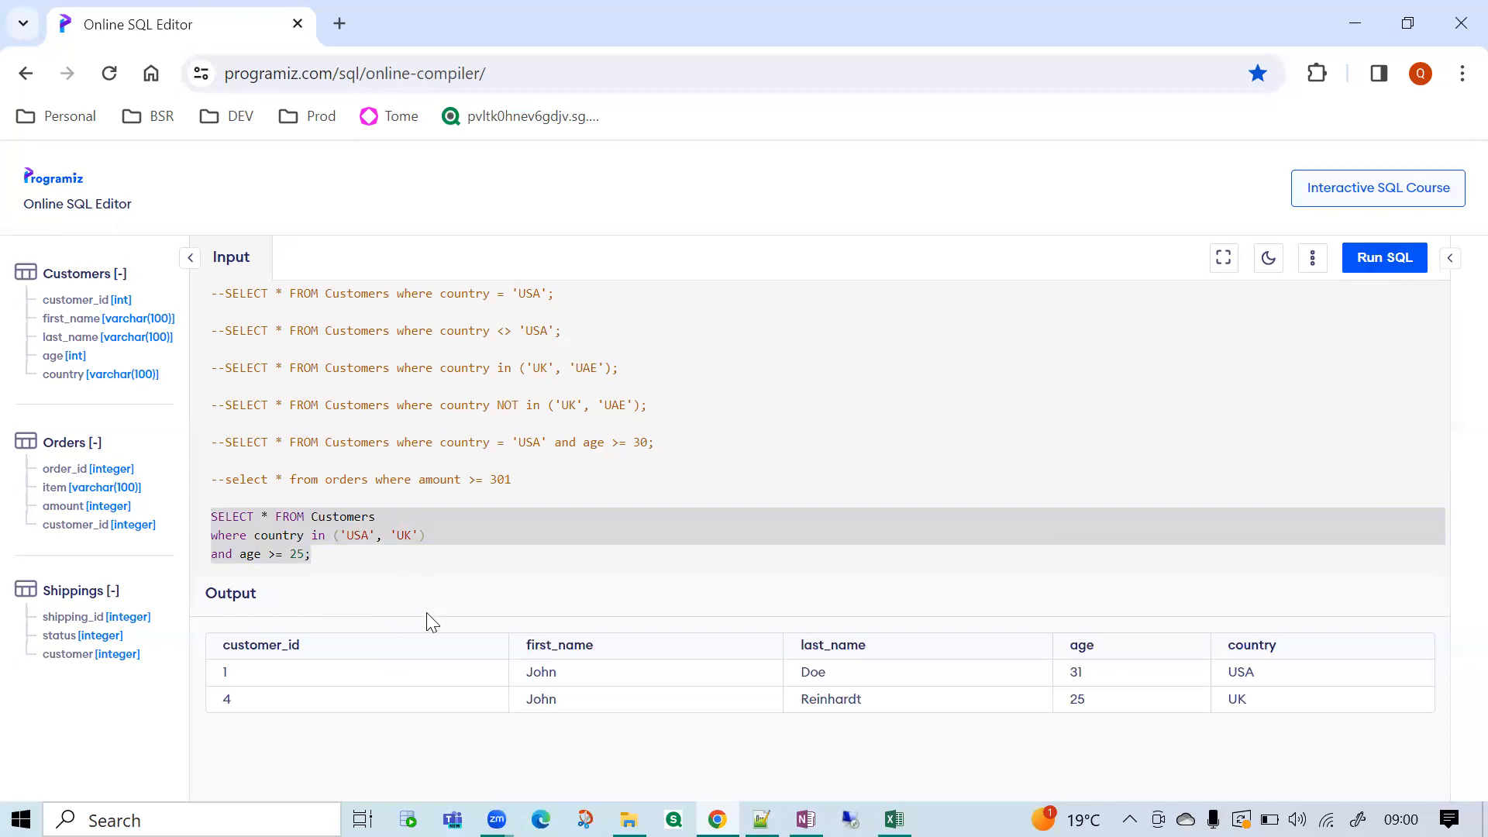
drag(192, 680, 219, 706)
drag(261, 679, 209, 695)
Add the line order by customer_id desc at the end of the Customers query, before the semicolon.
click(302, 556)
key(Return)
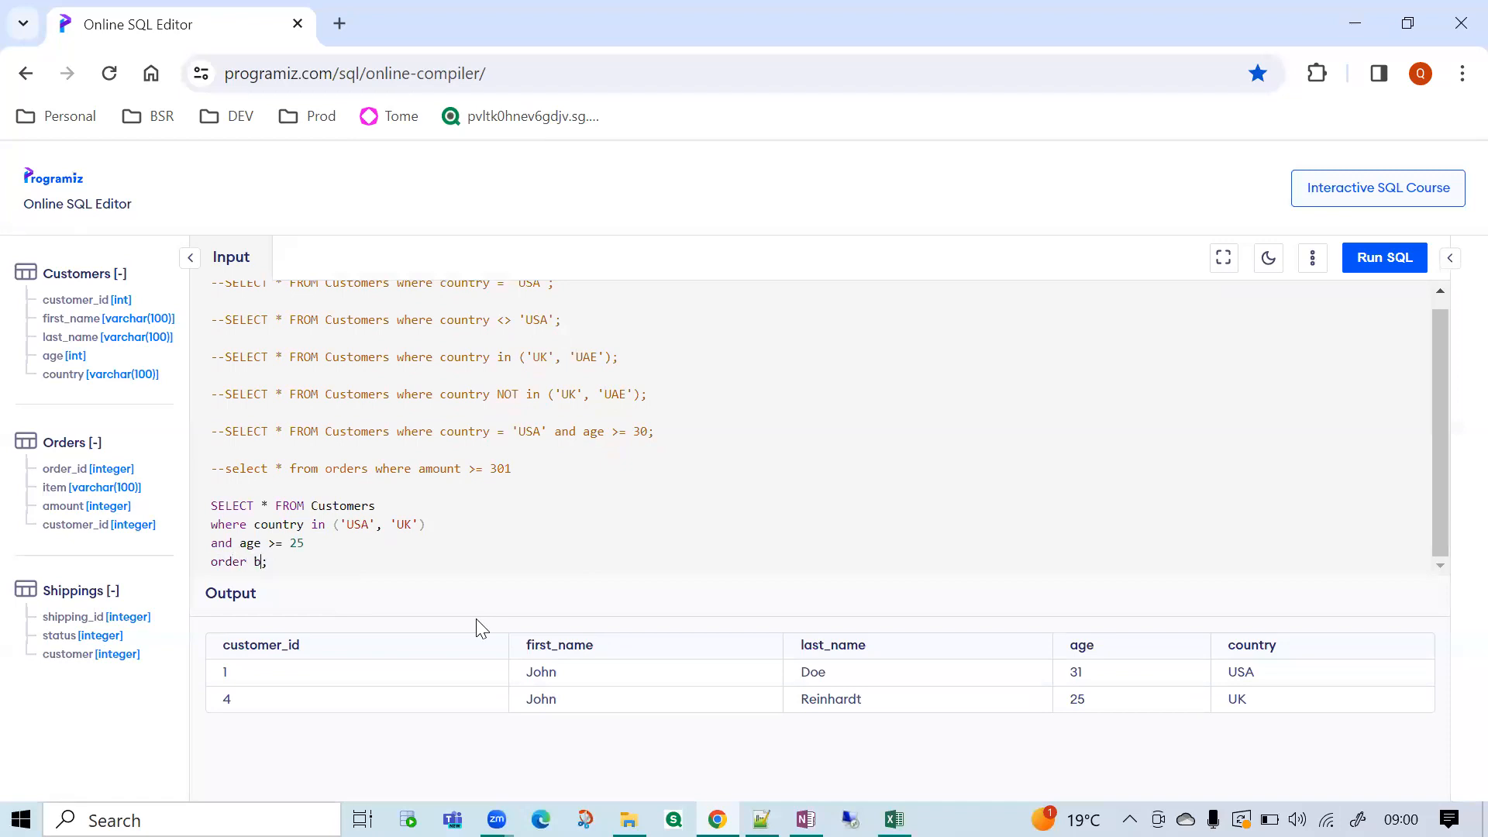
text(order by customer_id desc)
Review the Customers query part by part, highlighting the select, where, and, and order by lines plus customer_id and desc.
drag(385, 507, 207, 505)
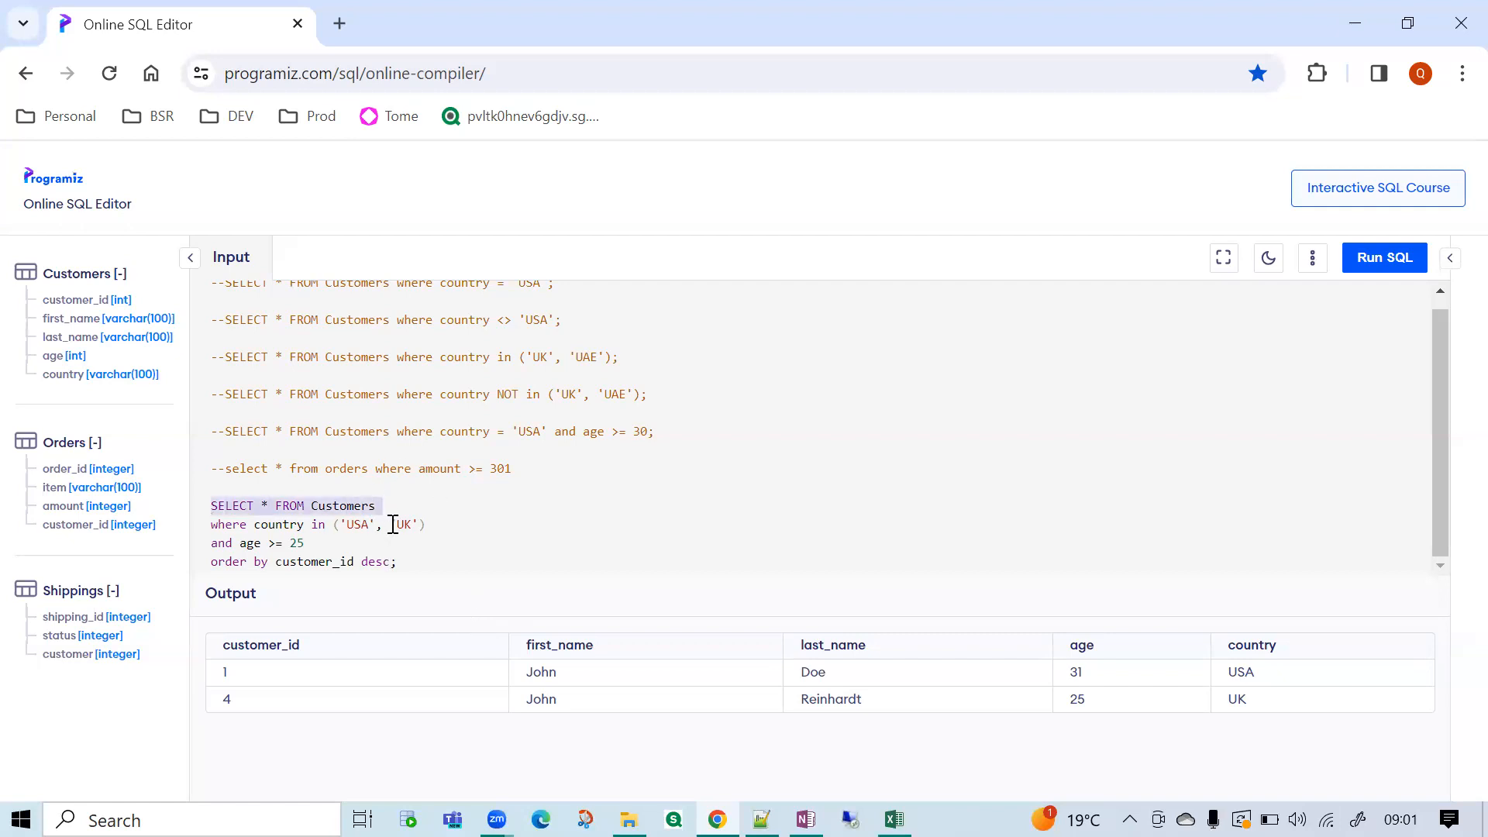
click(419, 526)
drag(420, 525, 208, 531)
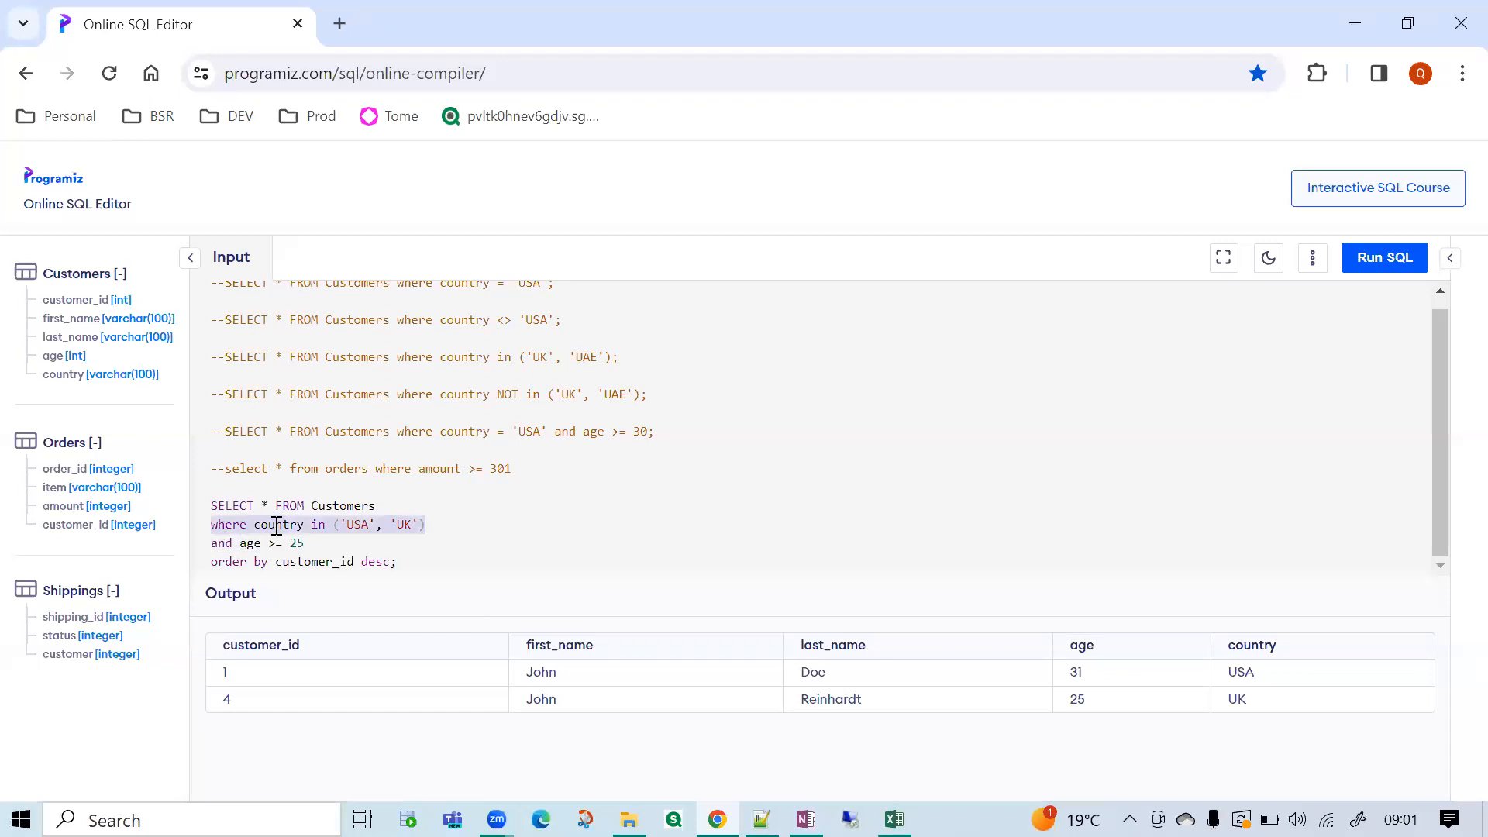
drag(307, 547, 201, 552)
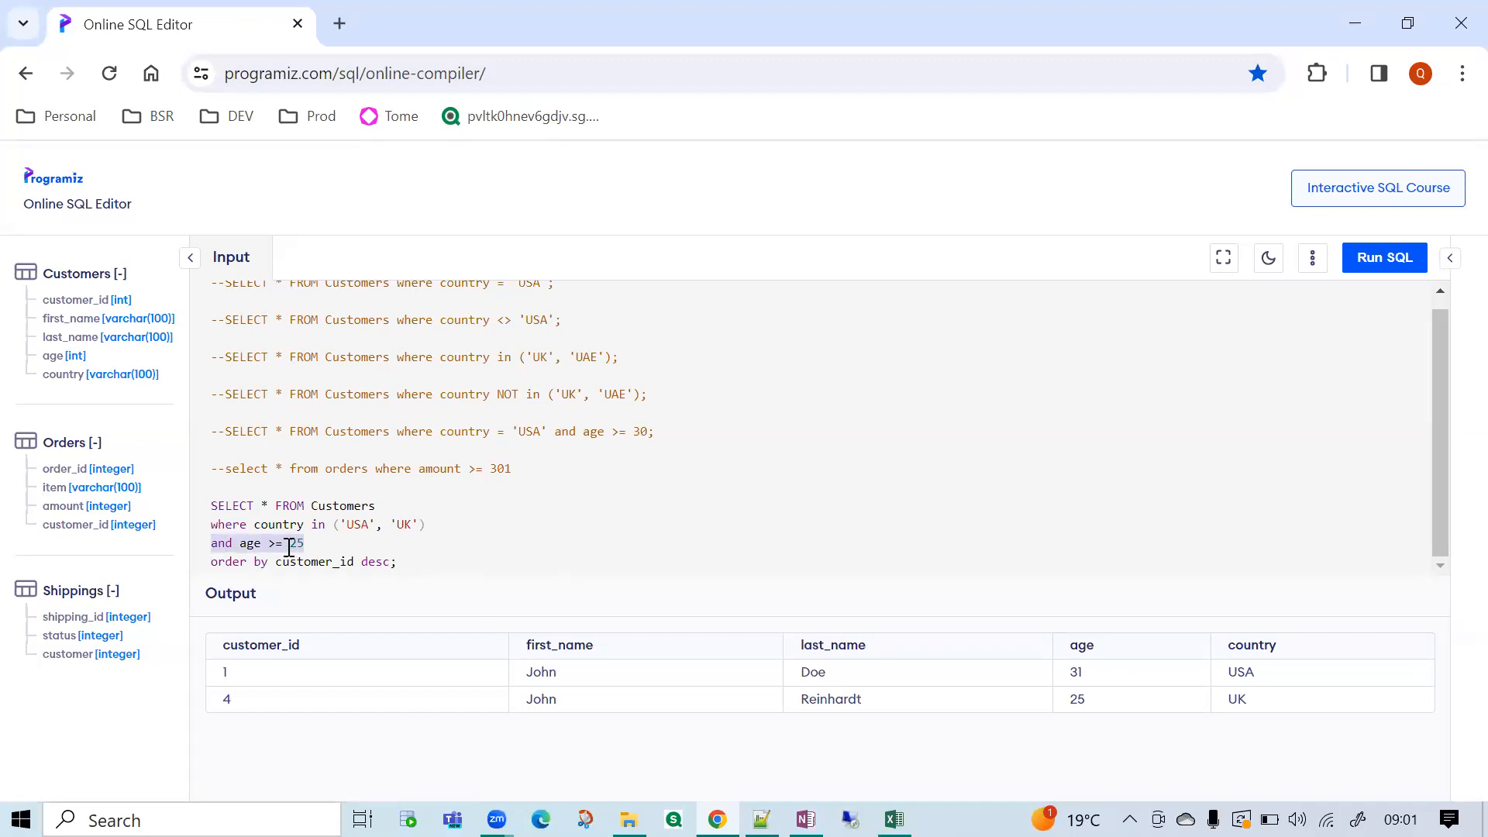
drag(209, 562, 352, 565)
double_click(336, 565)
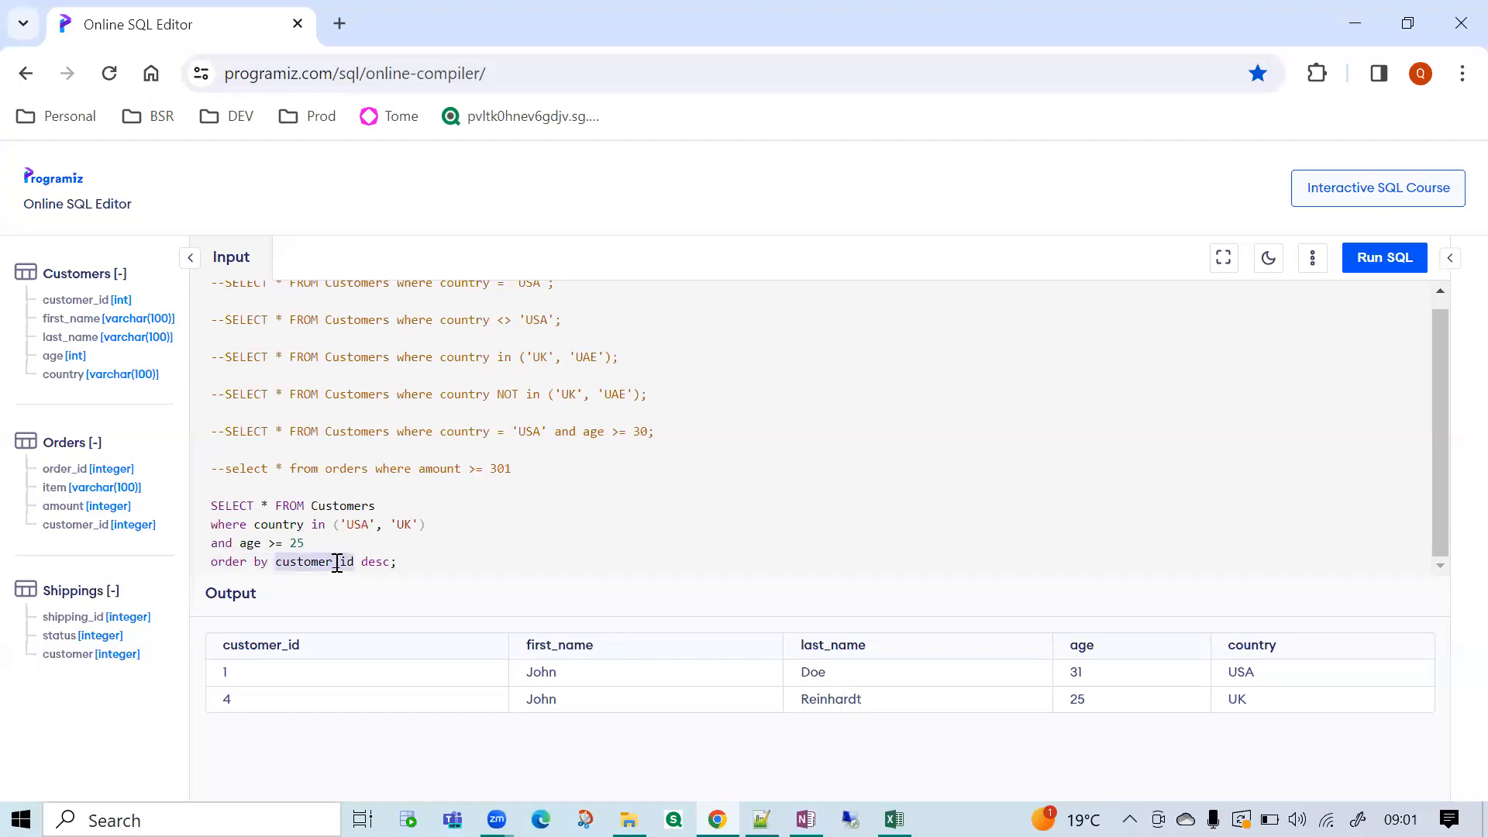
double_click(387, 564)
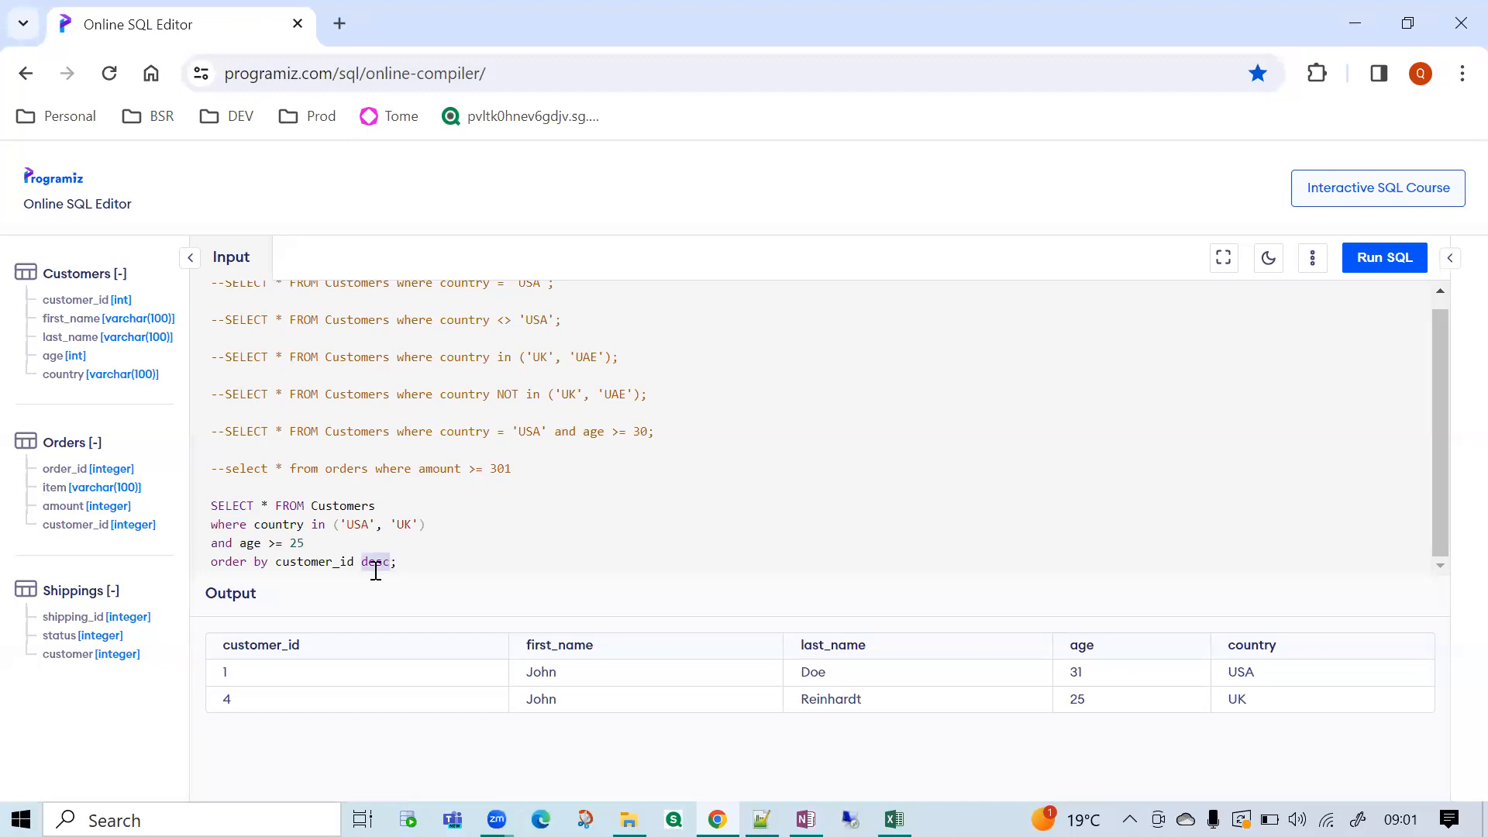
Run the whole four-line Customers query and check the order of the customer_id values in the result.
drag(422, 562, 200, 509)
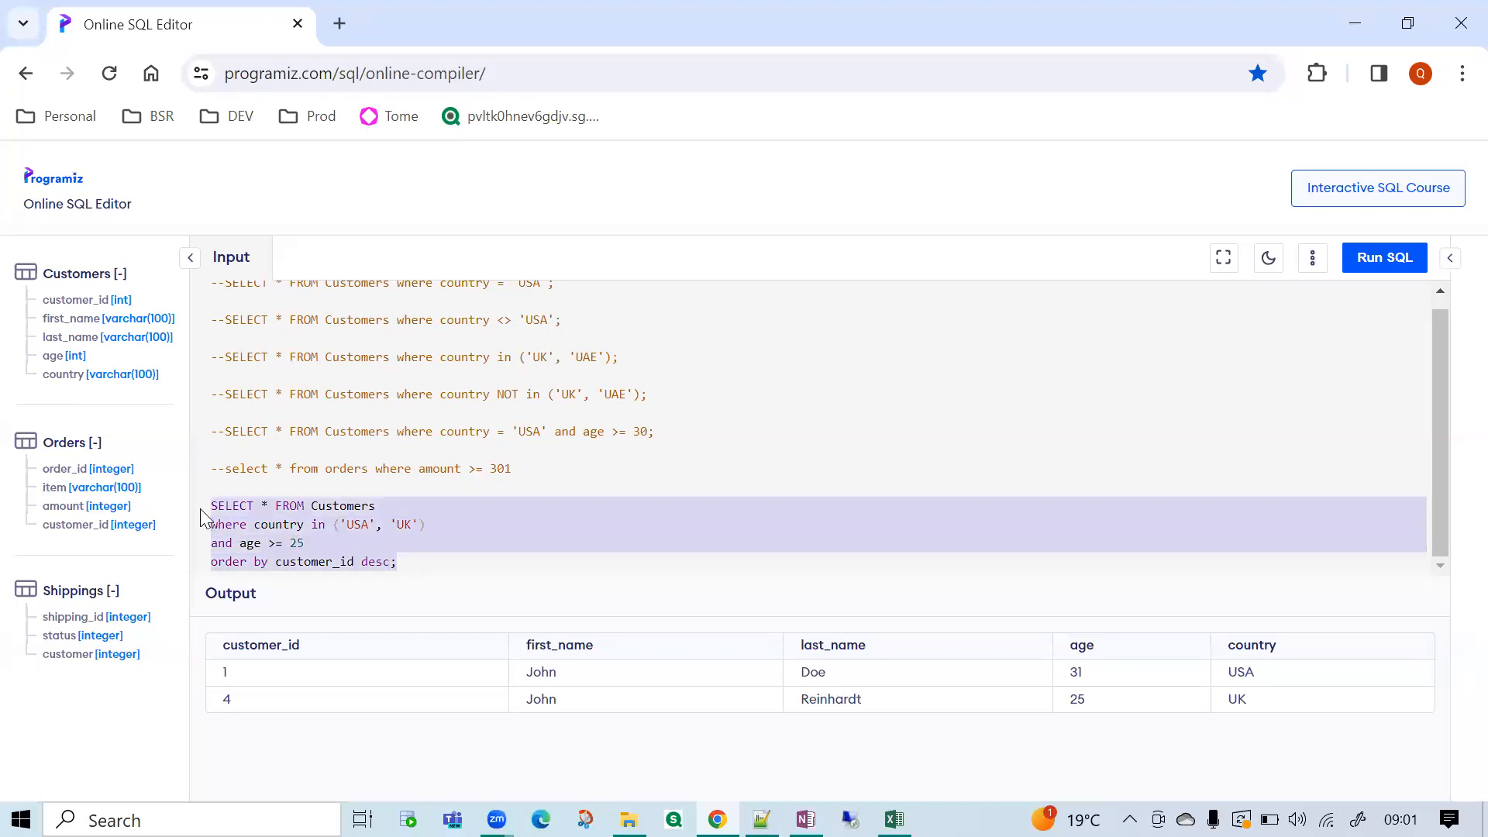
click(1386, 257)
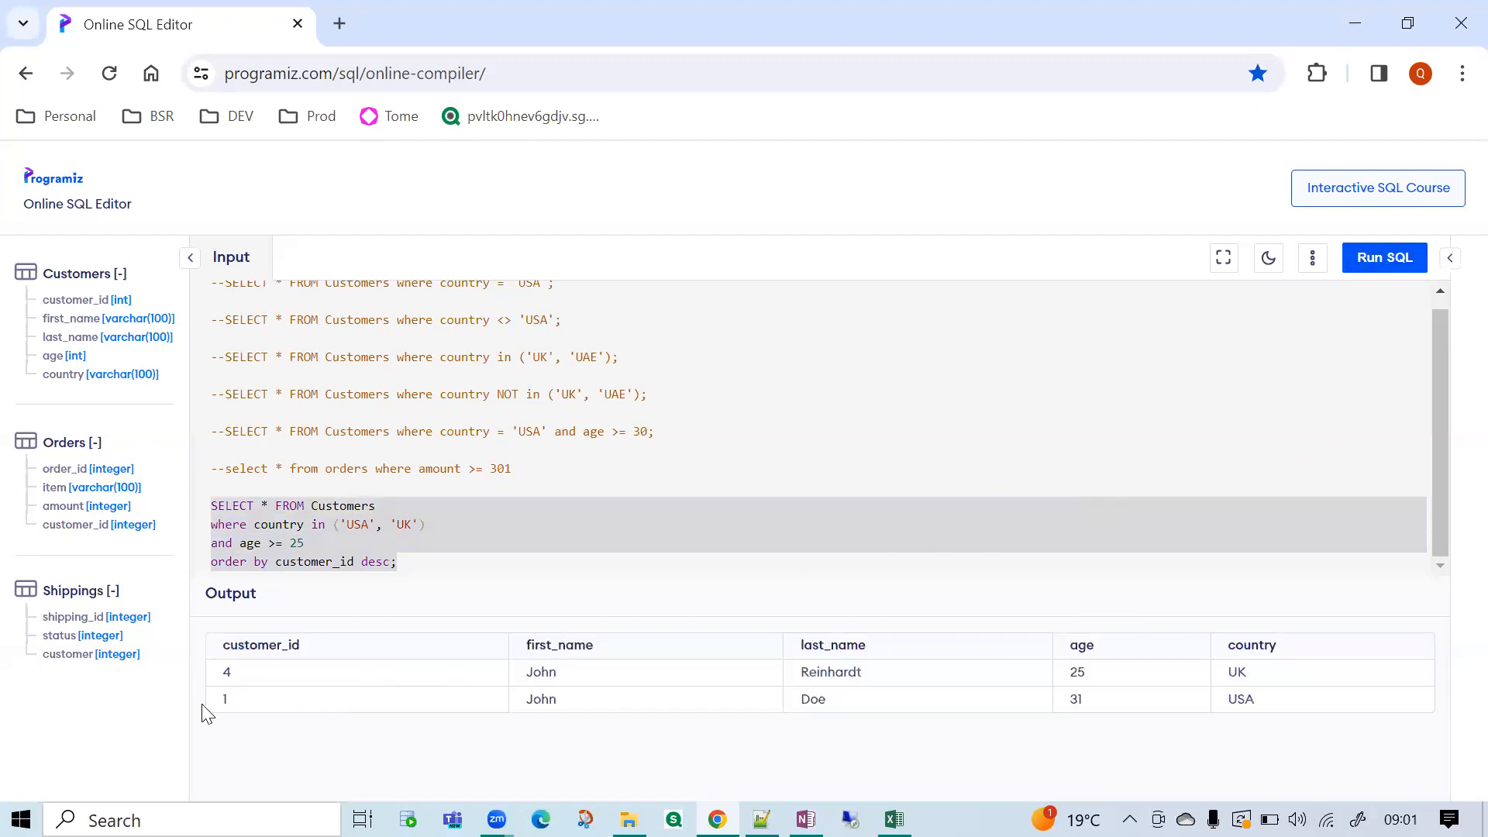
double_click(232, 675)
click(235, 708)
Review the order by line and the in operator of the Customers query by highlighting them.
click(362, 564)
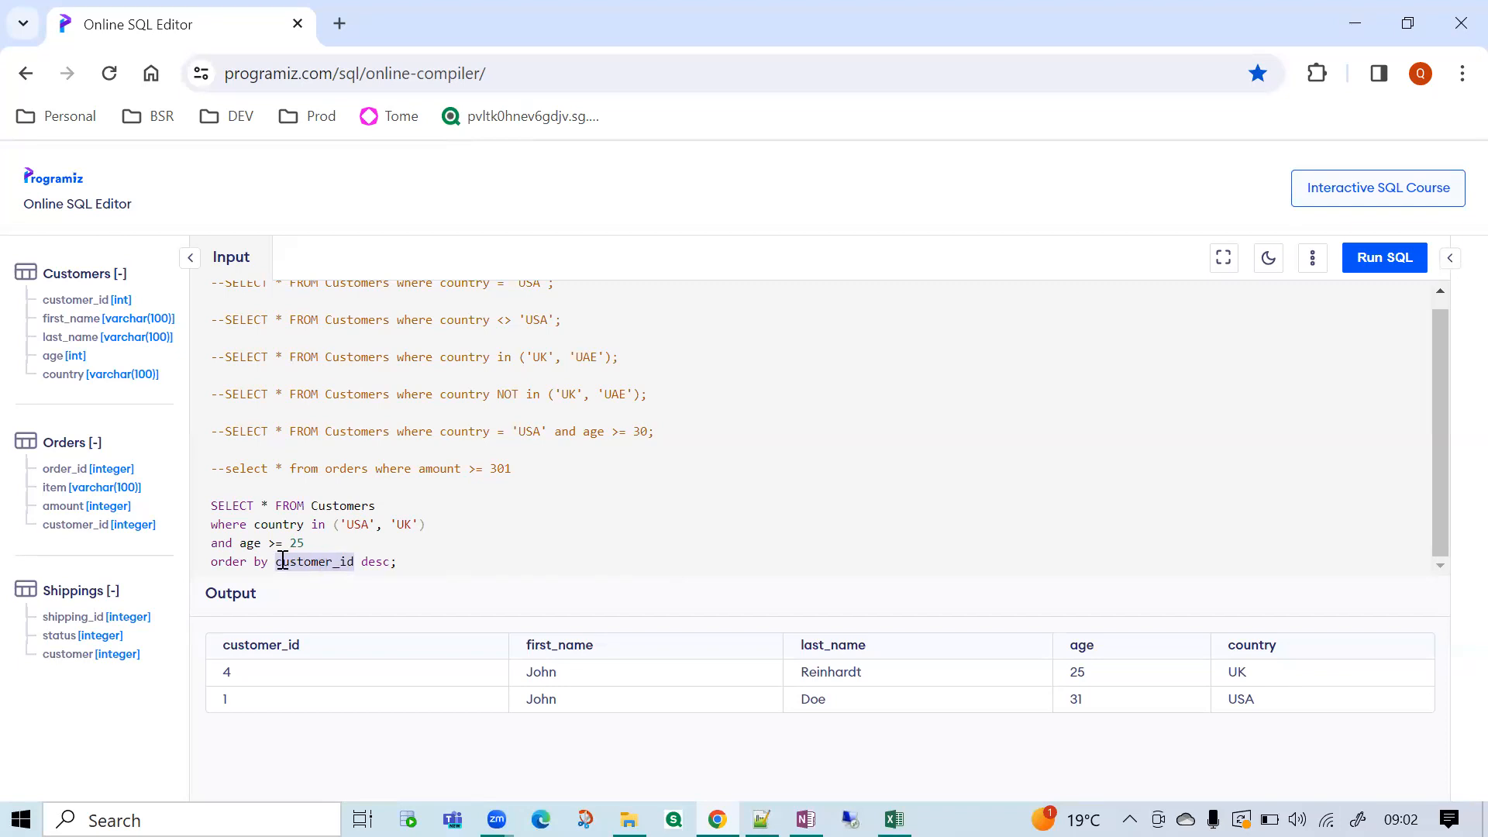
drag(211, 559, 405, 566)
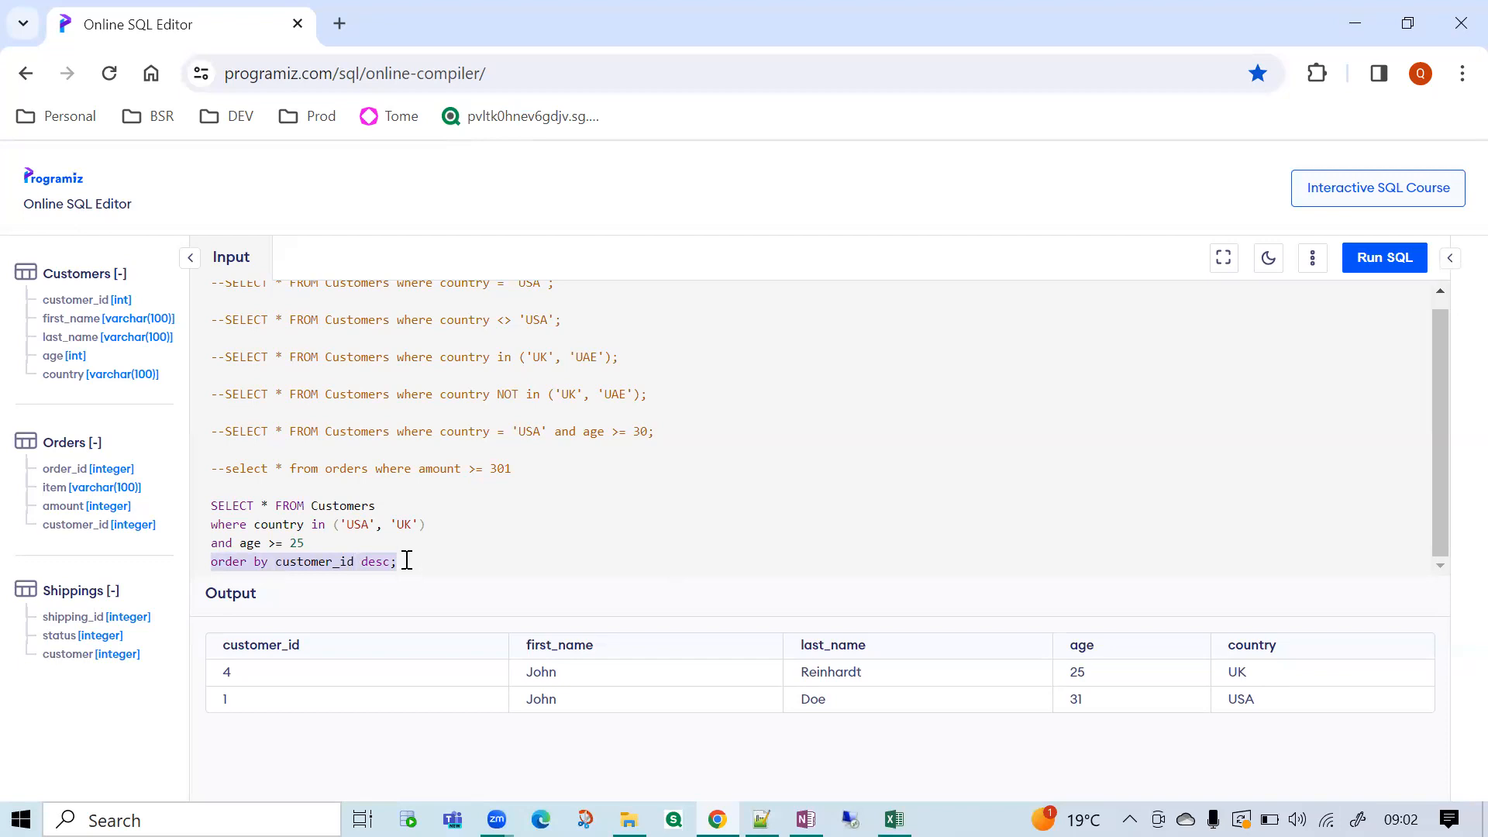
click(320, 521)
double_click(319, 523)
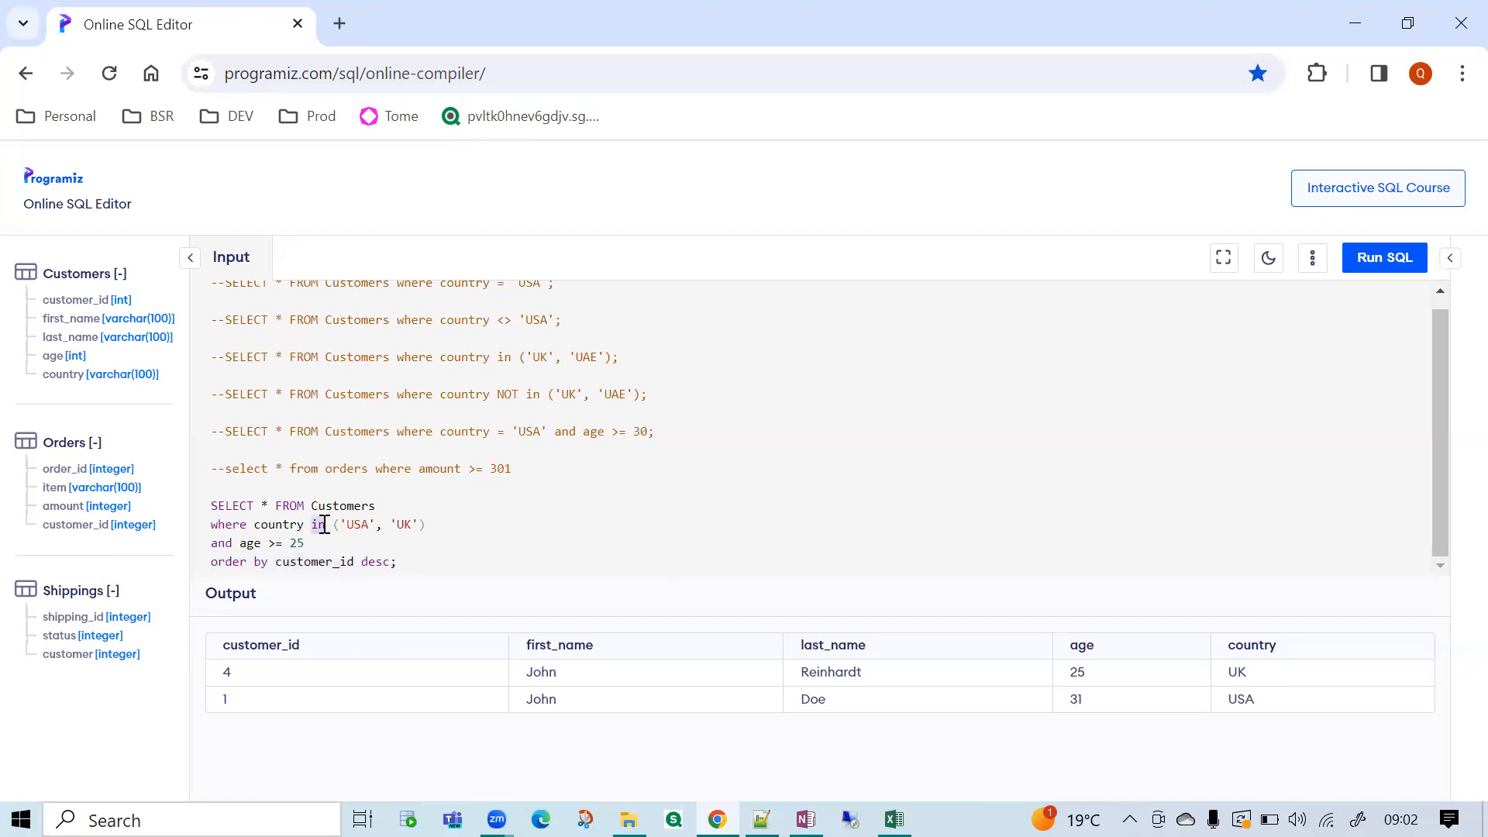
double_click(319, 525)
Switch to File Explorer and open the Qlik Daily class presentation from the VLR Trainings folder.
mouse_move(629, 820)
click(614, 774)
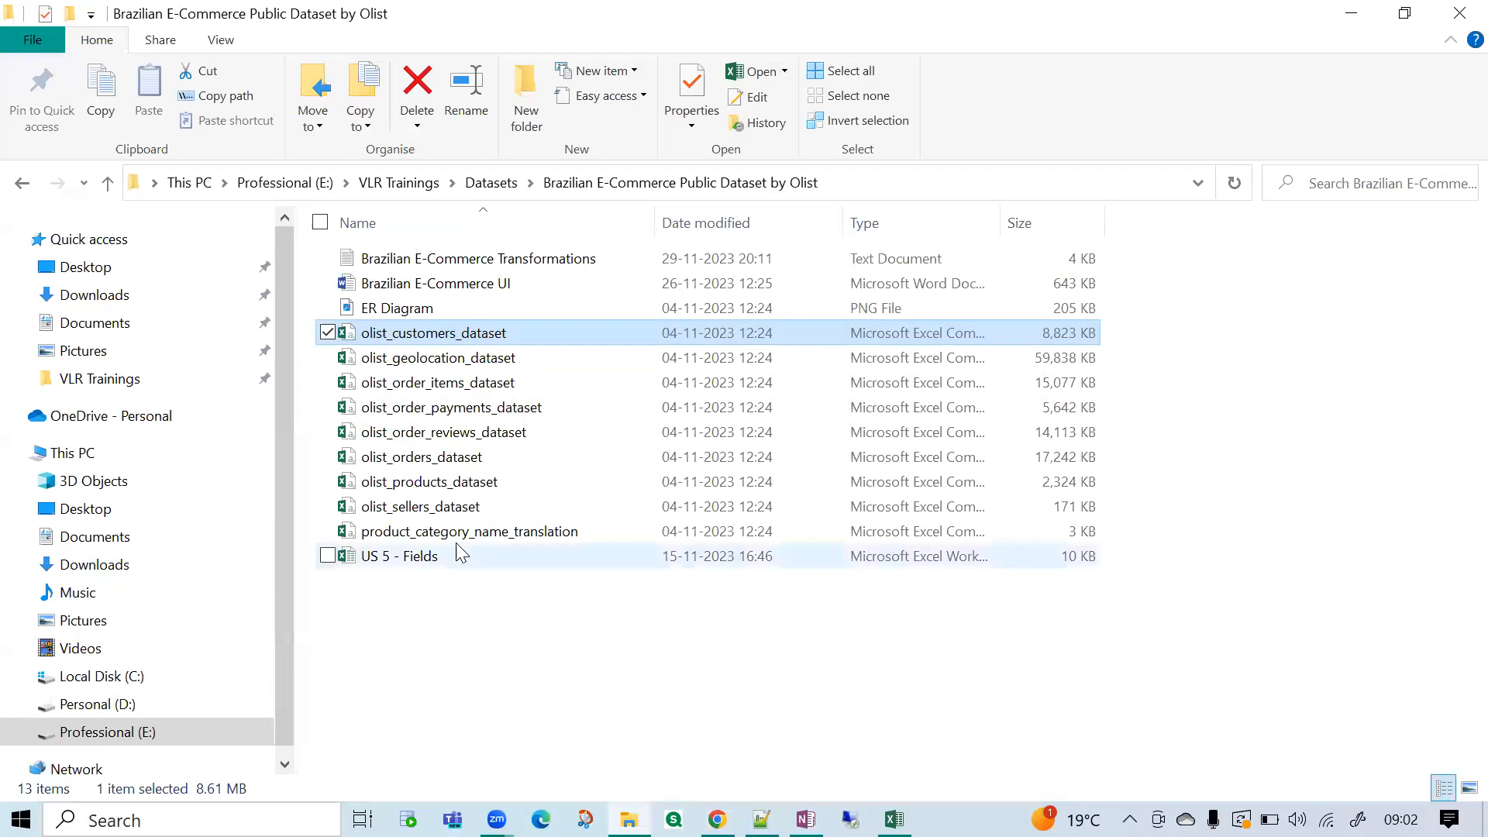
click(146, 380)
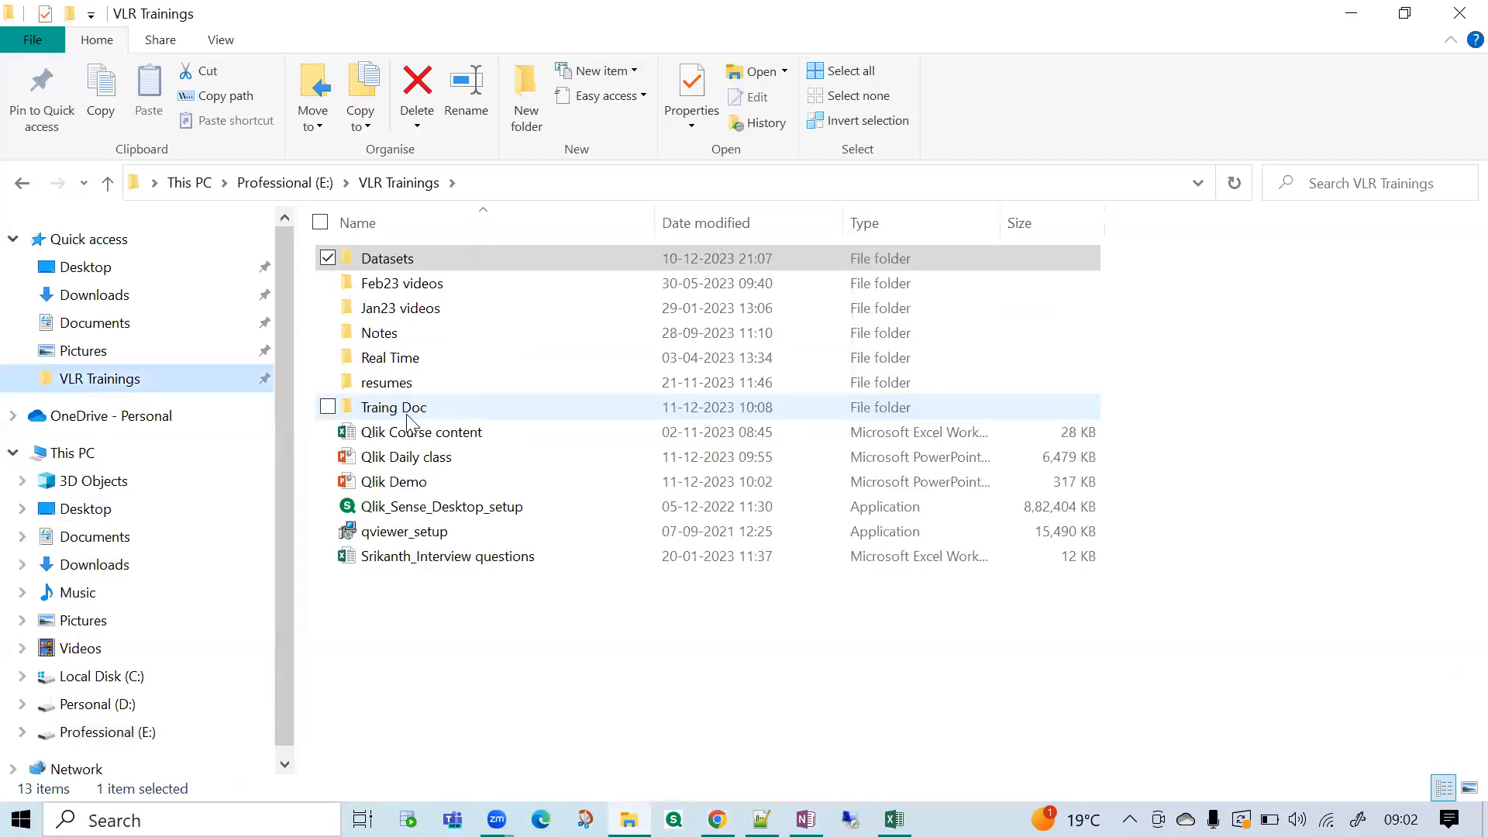
double_click(406, 463)
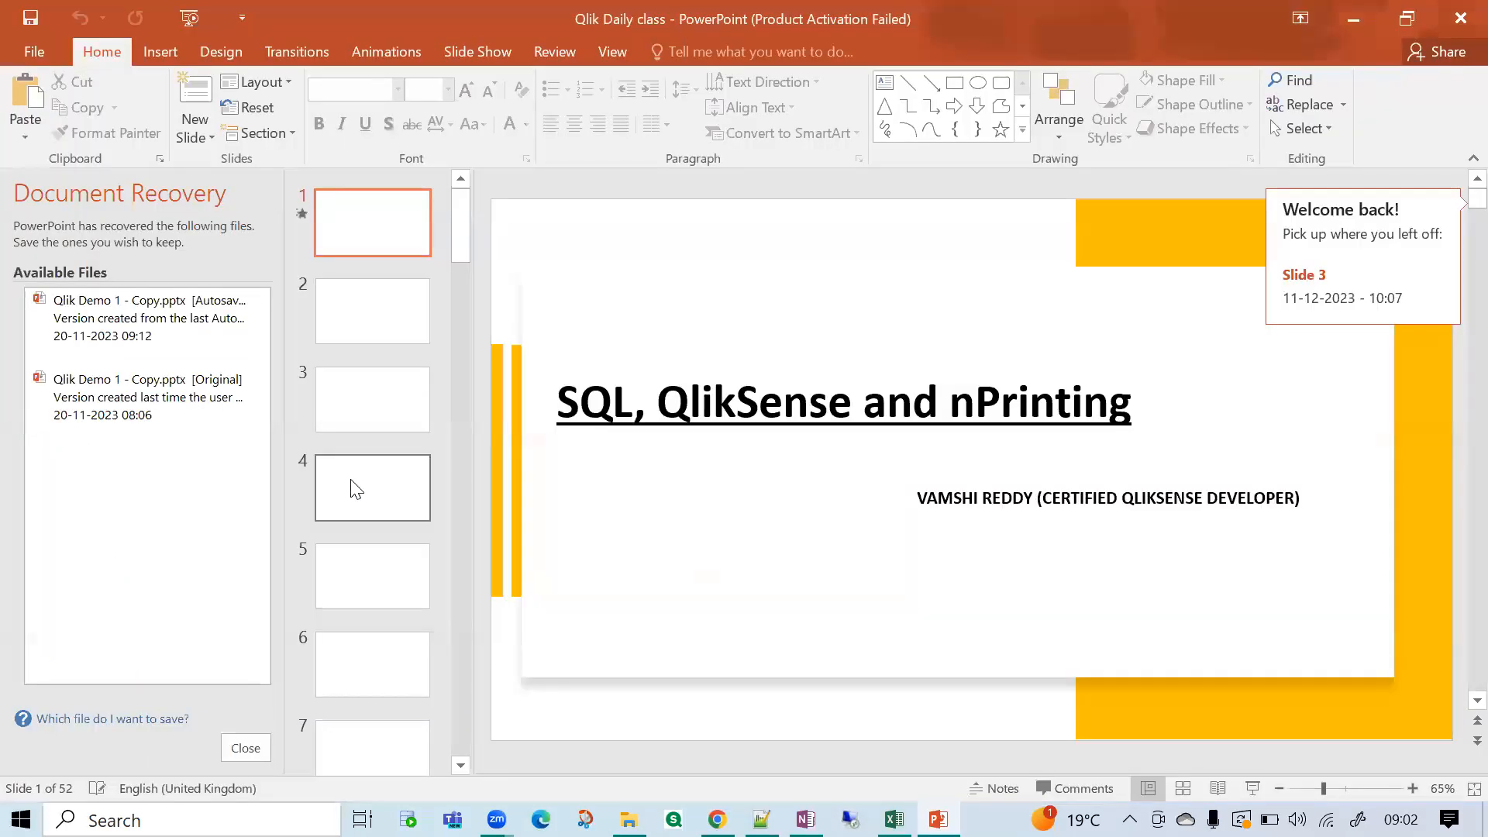
Dismiss the Office activation notice and go to slide 19, SQL (cont..), of the presentation.
scroll(341, 511, down, 3)
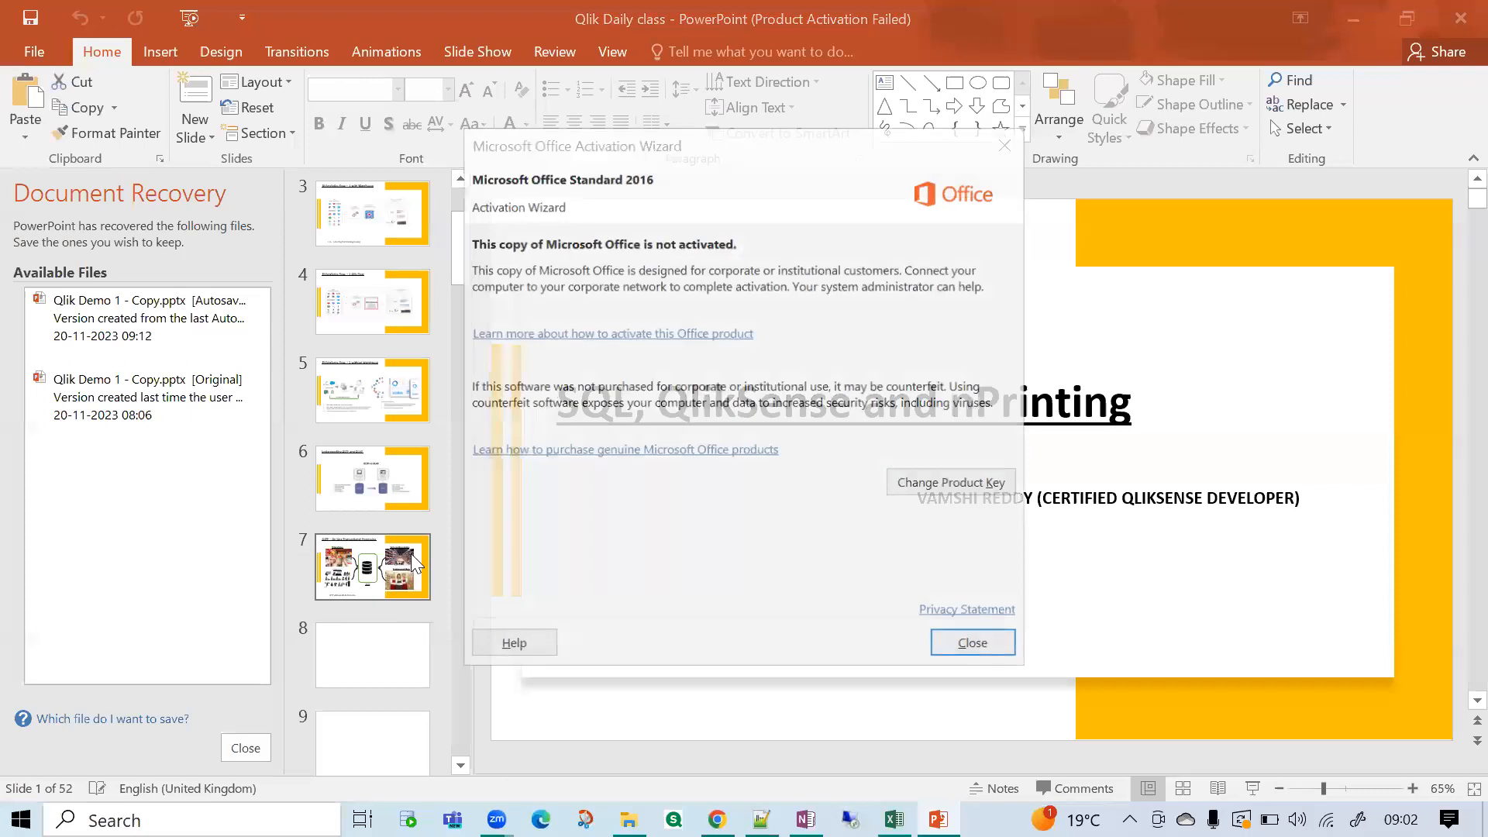
scroll(408, 552, down, 12)
click(996, 659)
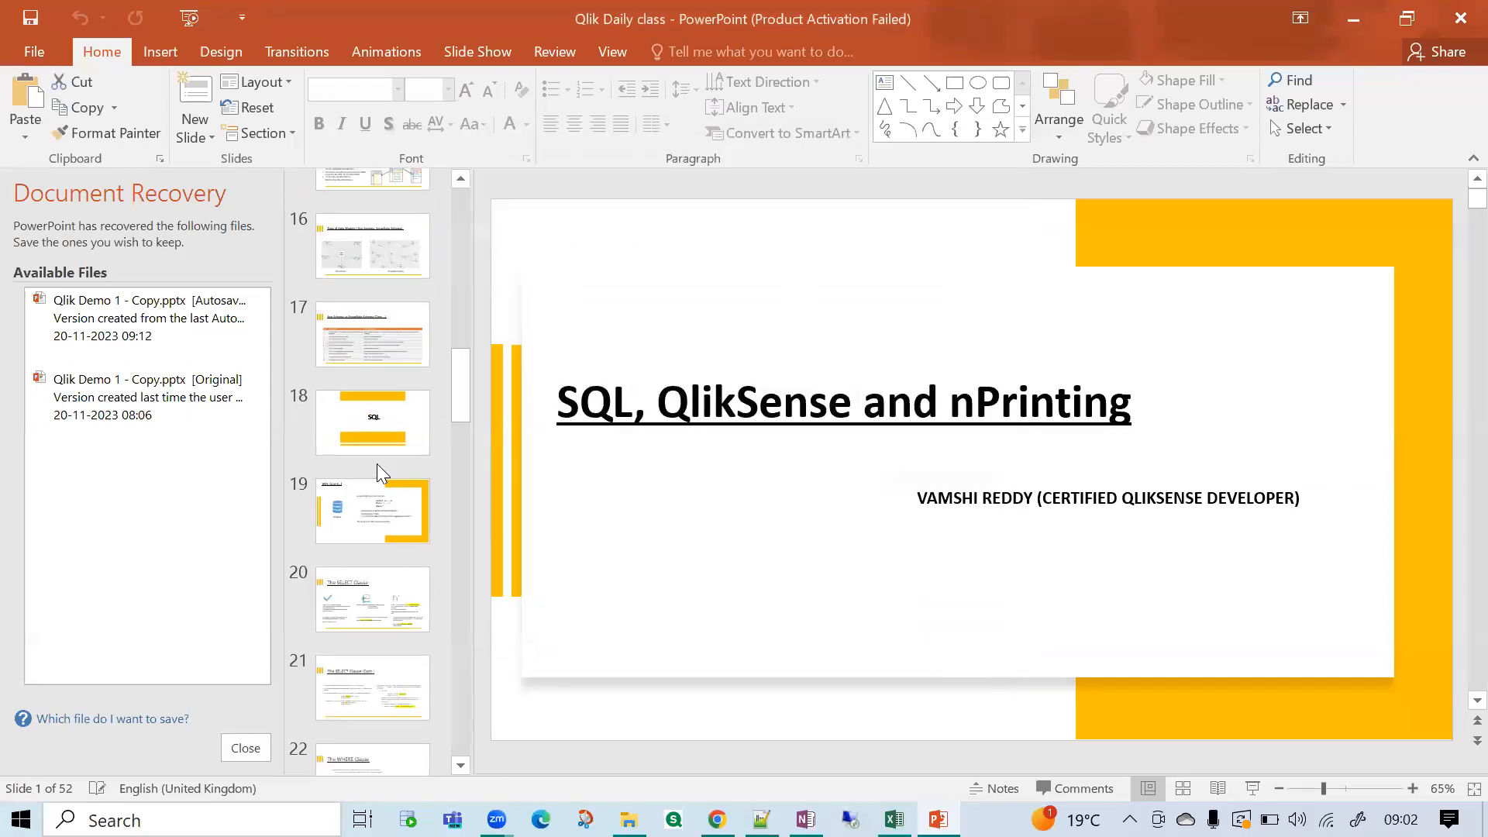
click(377, 465)
click(415, 521)
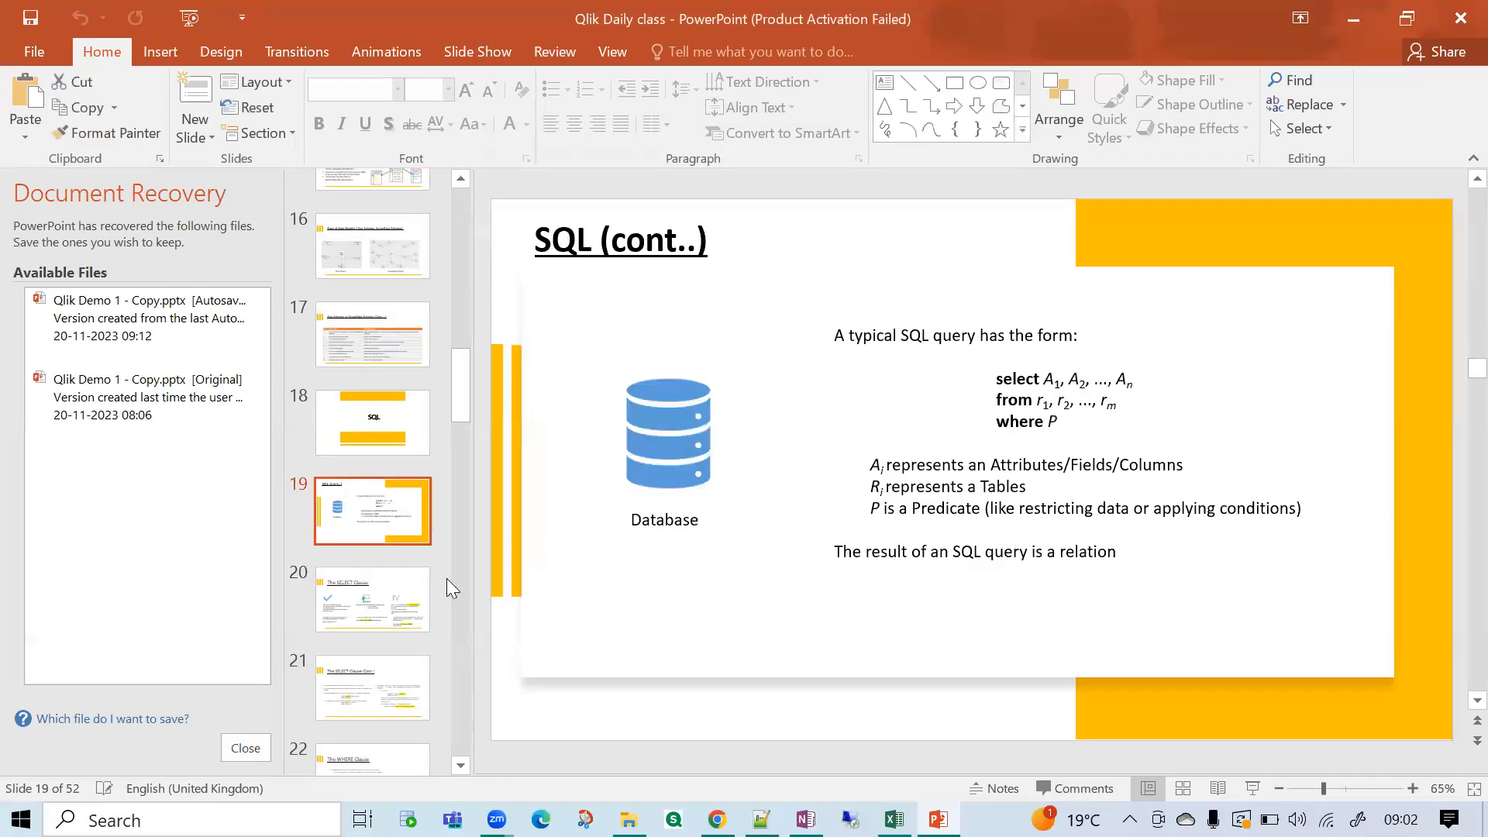
Start the slide show from the SQL (cont..) slide and advance to The SELECT Clause slide.
click(1252, 788)
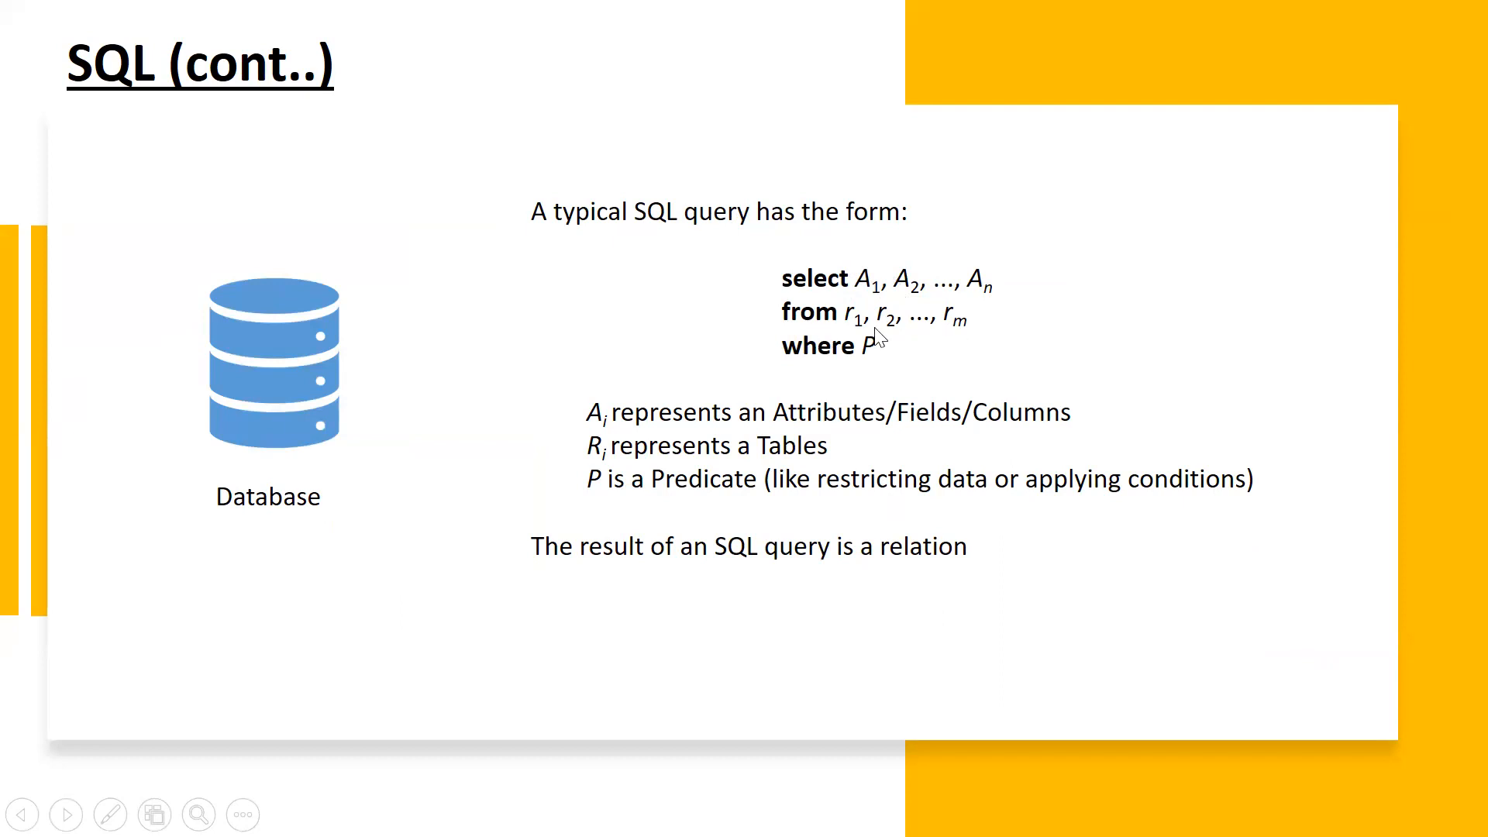
click(1051, 397)
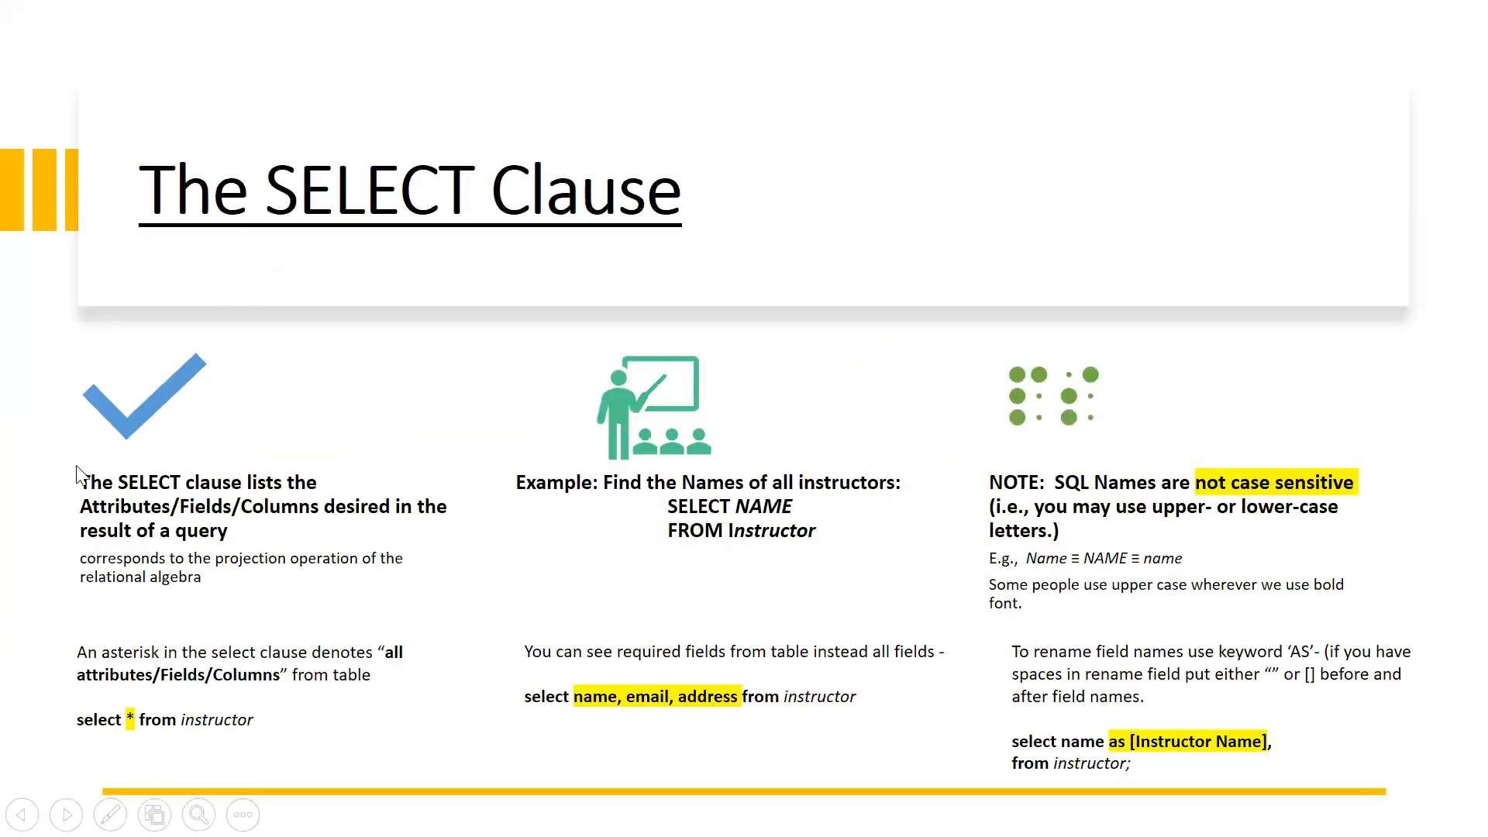